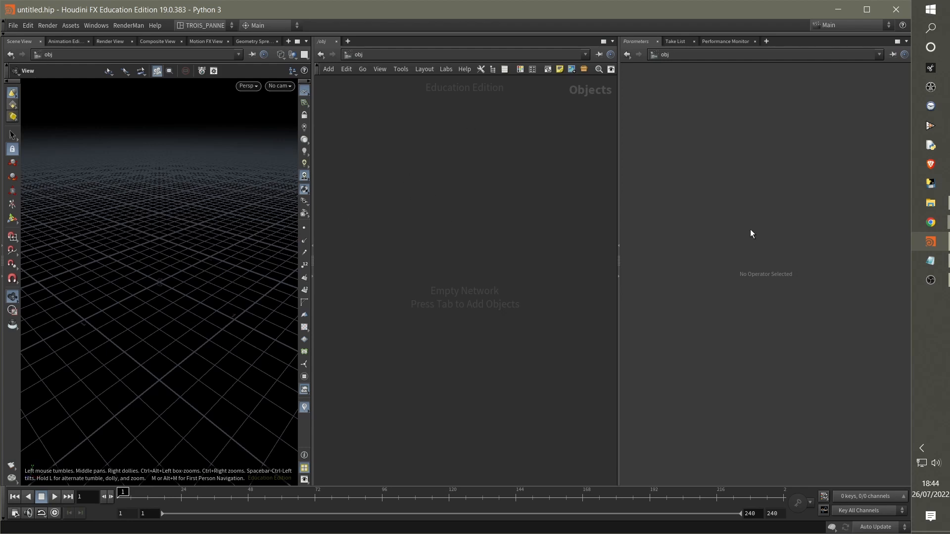
# Create a Geometry object in the object network and go inside it
pyautogui.press('Tab')
pyautogui.write('g')
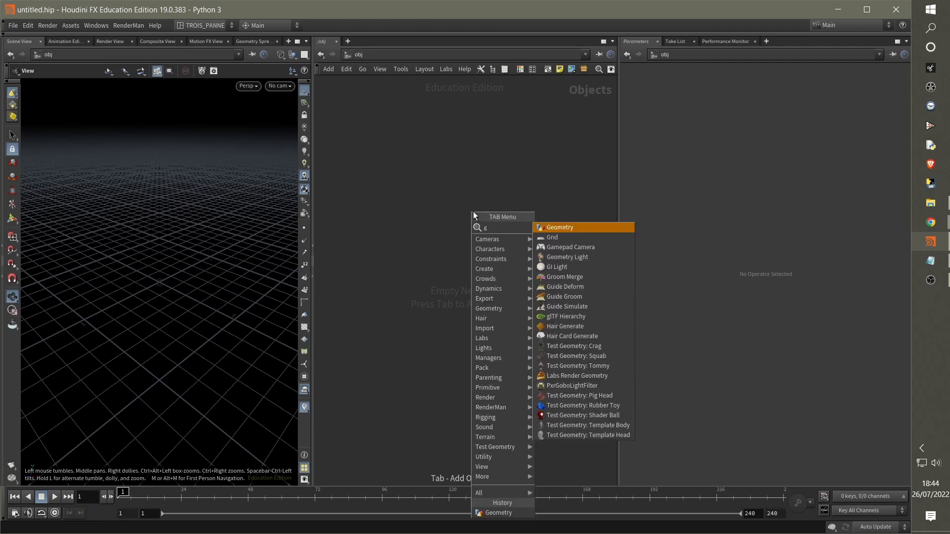
pyautogui.write('eo')
pyautogui.press('Return')
pyautogui.click(473, 212)
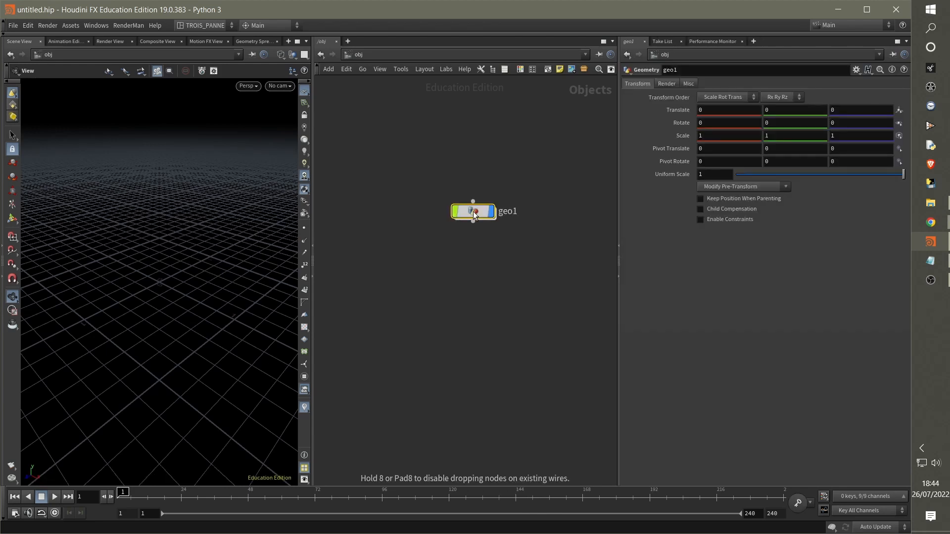
pyautogui.scroll(5, 470, 213)
pyautogui.moveTo(512, 296); pyautogui.dragTo(473, 296, button='middle')
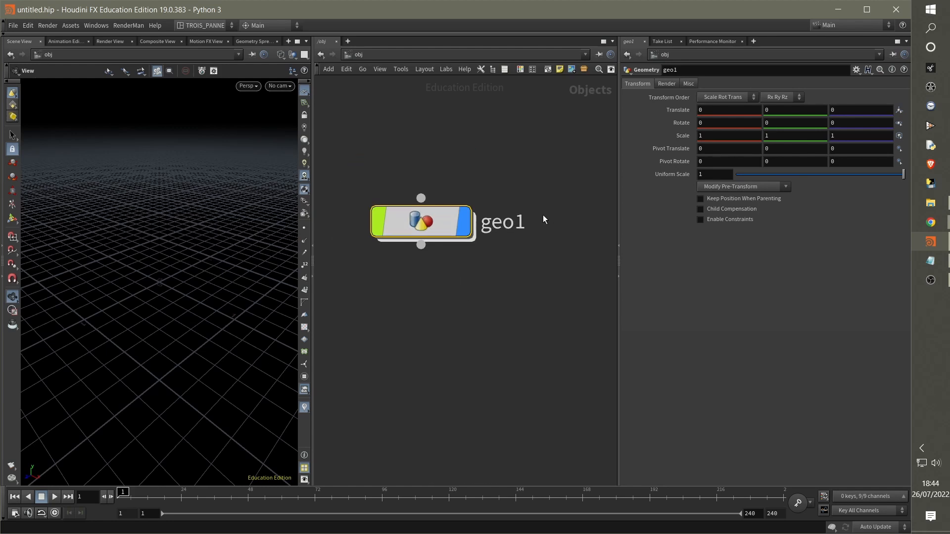
pyautogui.doubleClick(435, 226)
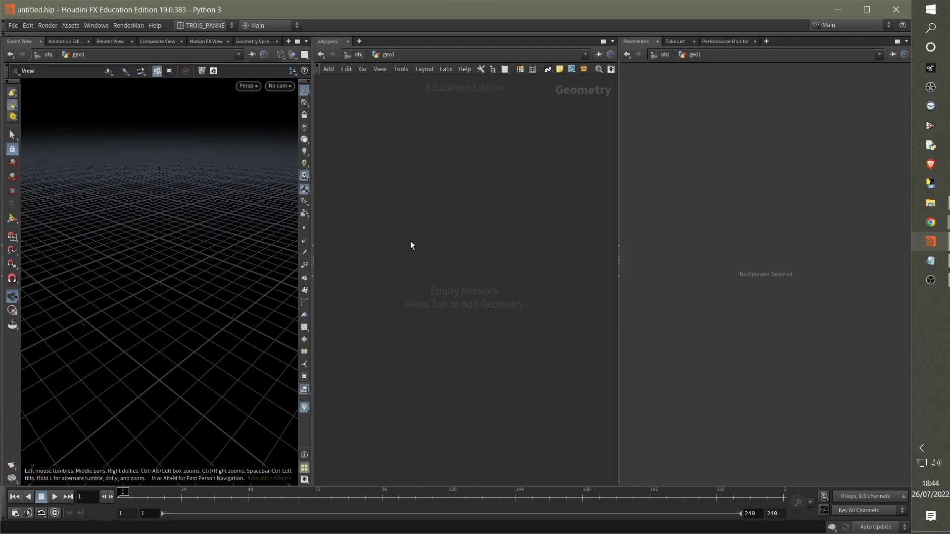
# Place an Add node in the geometry network and enable its Point 0 at the origin
pyautogui.press('Tab')
pyautogui.write('add')
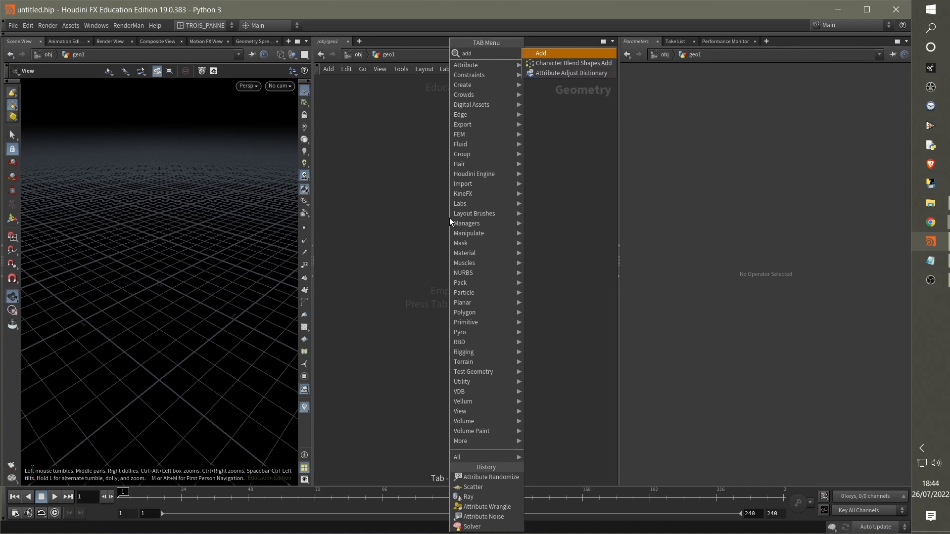
pyautogui.click(548, 55)
pyautogui.click(461, 182)
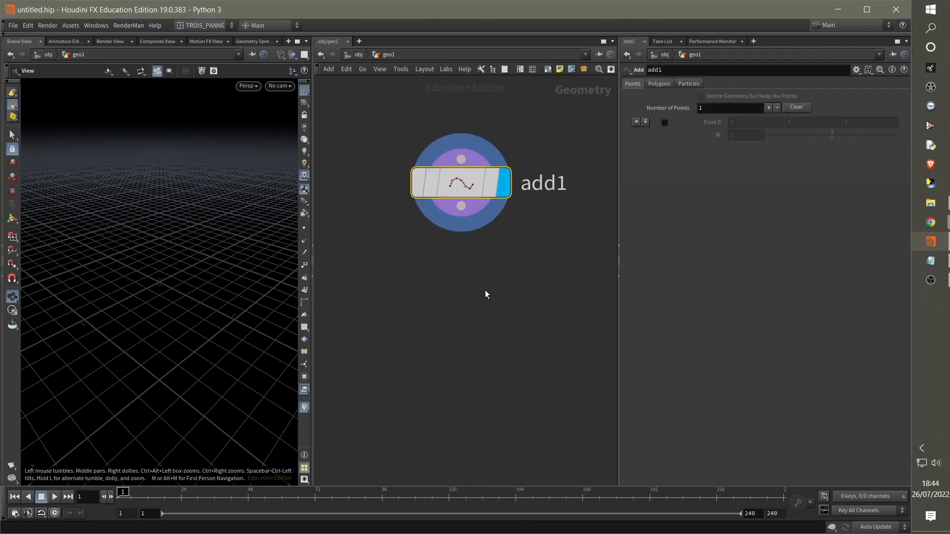
pyautogui.click(665, 124)
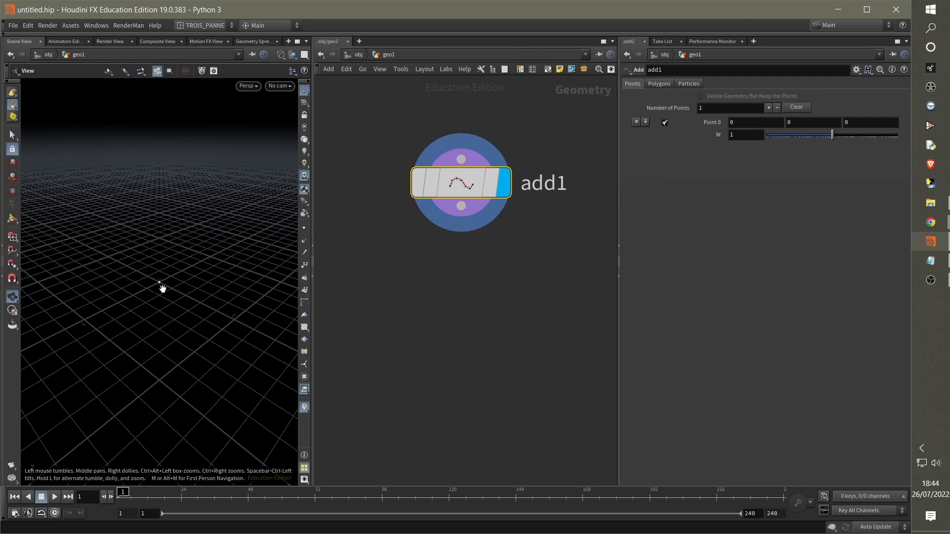
pyautogui.moveTo(161, 290)
pyautogui.mouseDown()
pyautogui.moveTo(176, 310)
pyautogui.moveTo(151, 303)
pyautogui.mouseUp()
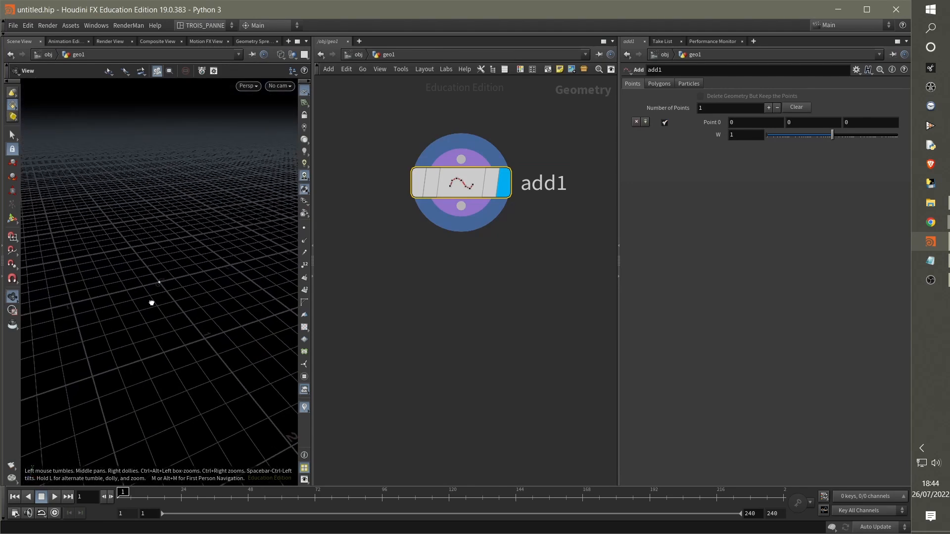
pyautogui.click(665, 123)
# Set the particle point size to 10 pixels in the viewport's geometry display options
pyautogui.press('d')
pyautogui.moveTo(160, 167); pyautogui.dragTo(299, 141)
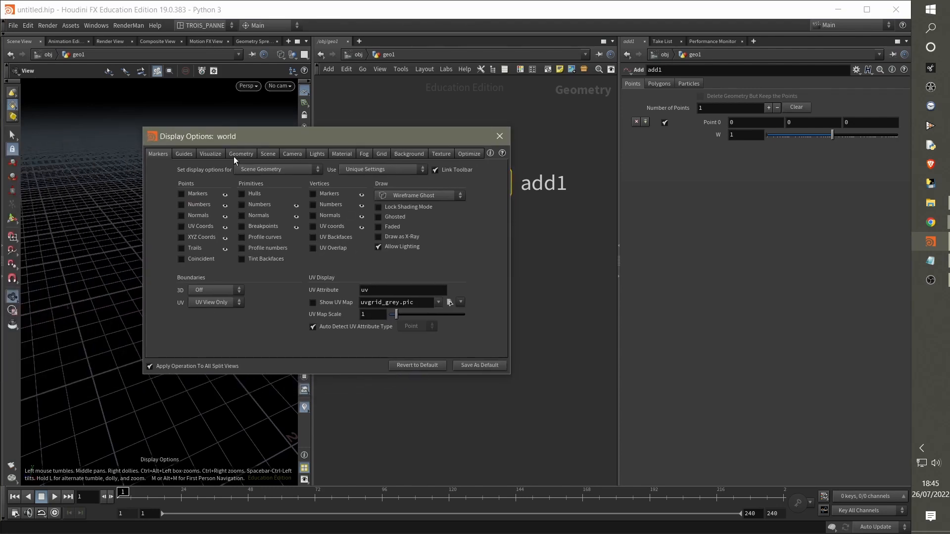
pyautogui.click(234, 154)
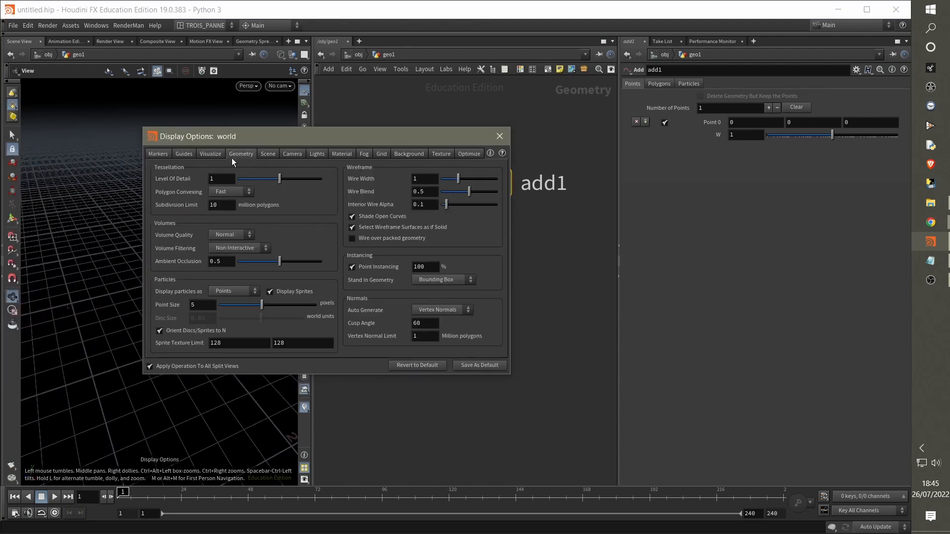
pyautogui.click(198, 305)
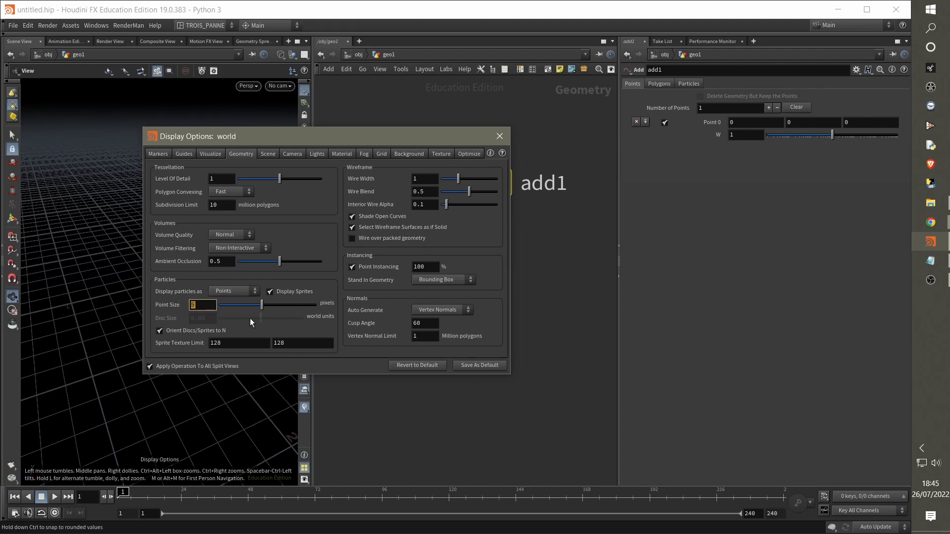
pyautogui.write('10')
pyautogui.press('Return')
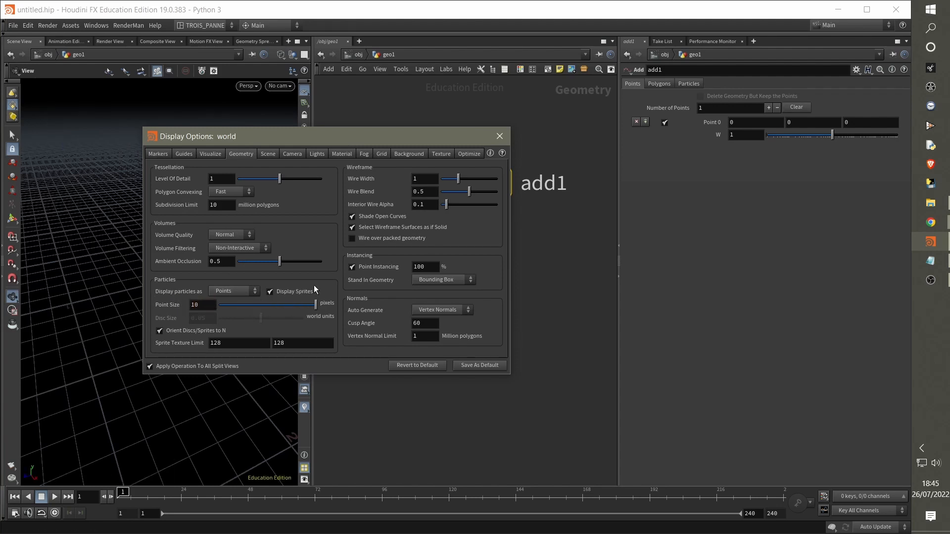
pyautogui.click(499, 136)
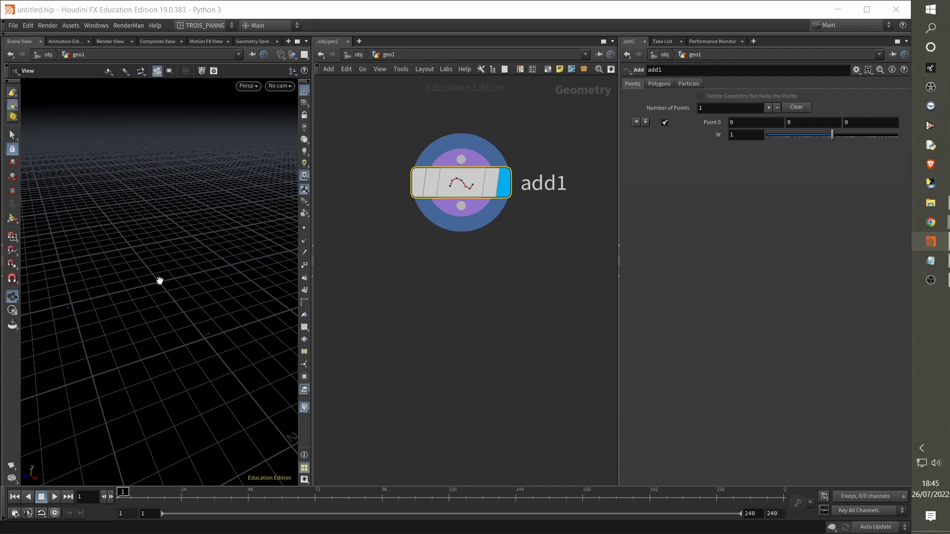
# Check the added point's position attributes in the geometry spreadsheet and return to the scene view
pyautogui.moveTo(451, 298); pyautogui.dragTo(442, 275, button='middle')
pyautogui.scroll(-2, 432, 287)
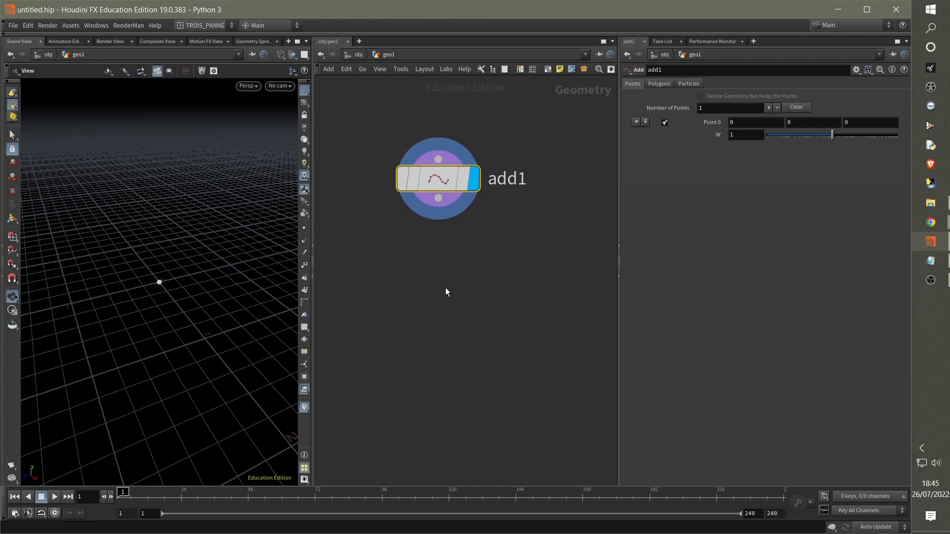
pyautogui.click(253, 41)
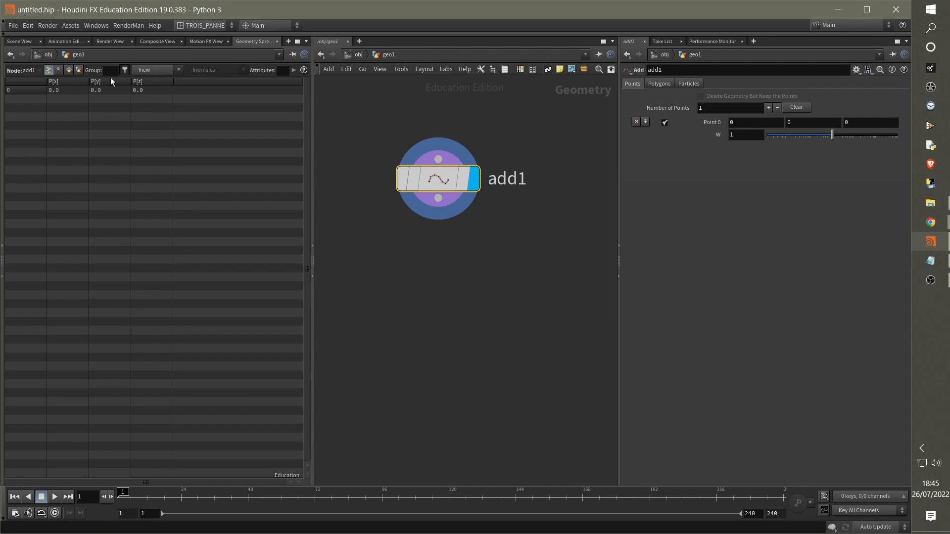
pyautogui.click(19, 41)
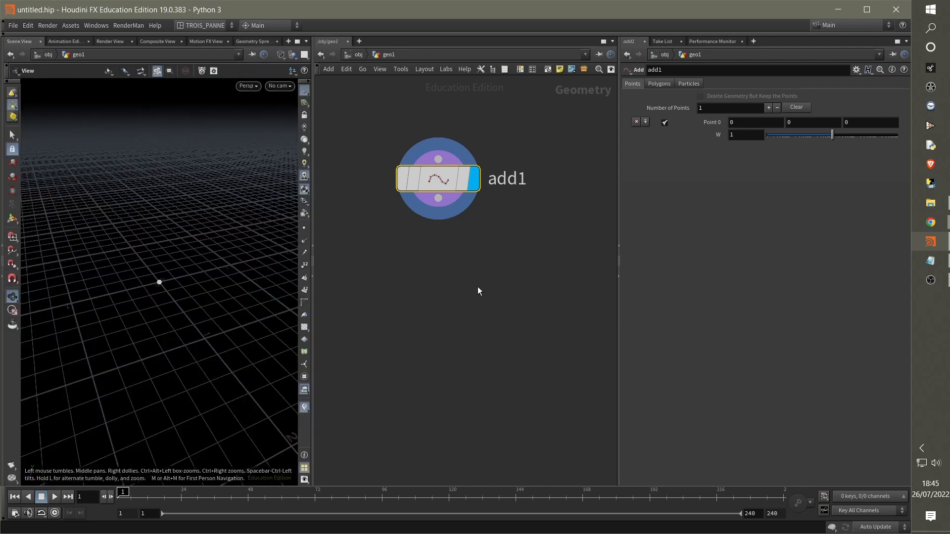
# Add an Attribute Wrangle fed by the Add node and rename it initialisation
pyautogui.click(422, 258)
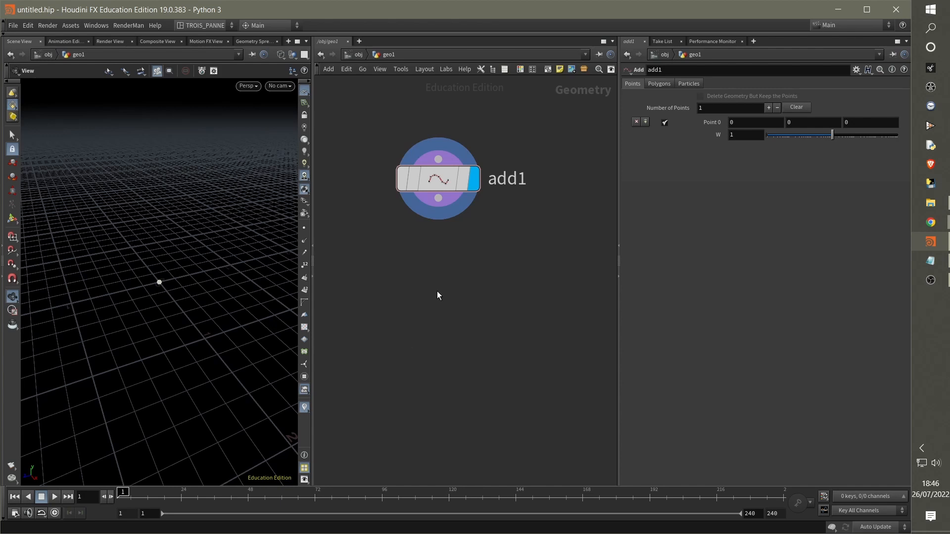
pyautogui.press('Tab')
pyautogui.write('wran')
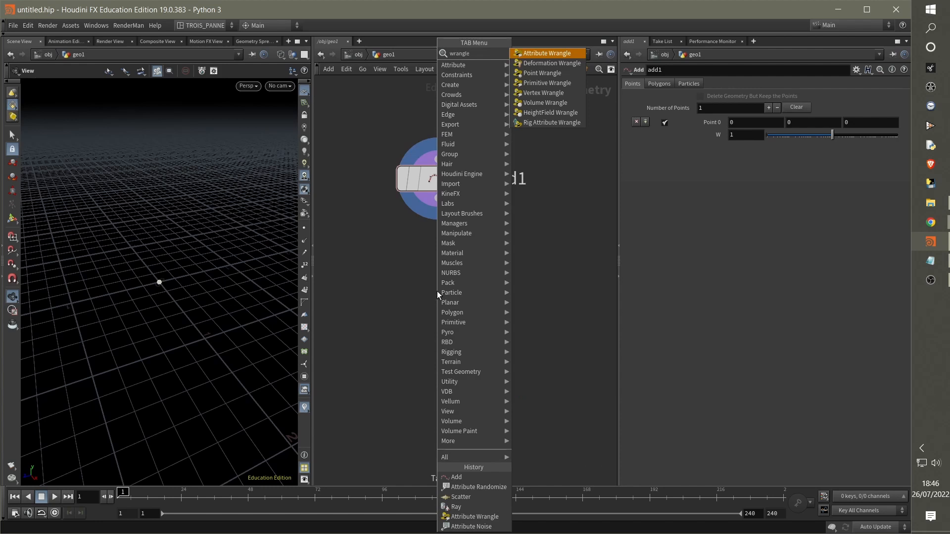
pyautogui.press('Return')
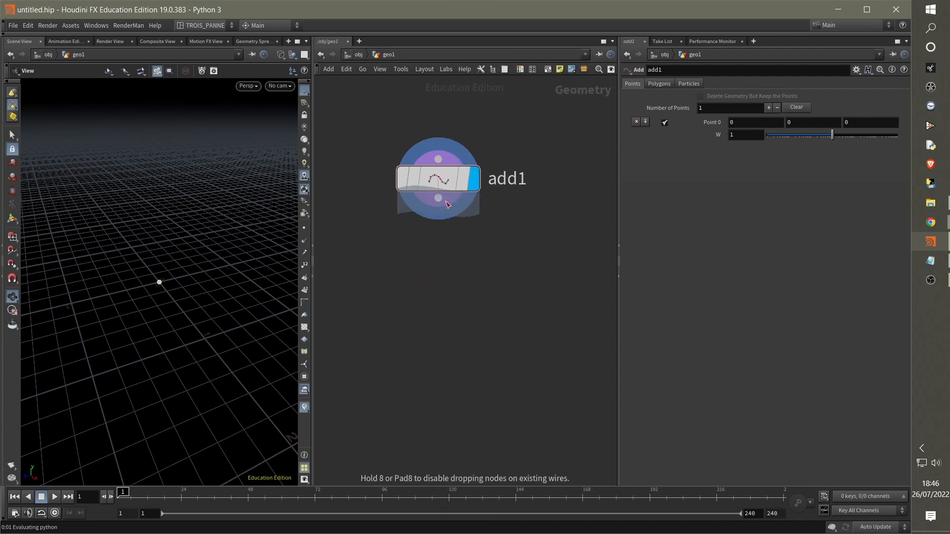
pyautogui.click(485, 254)
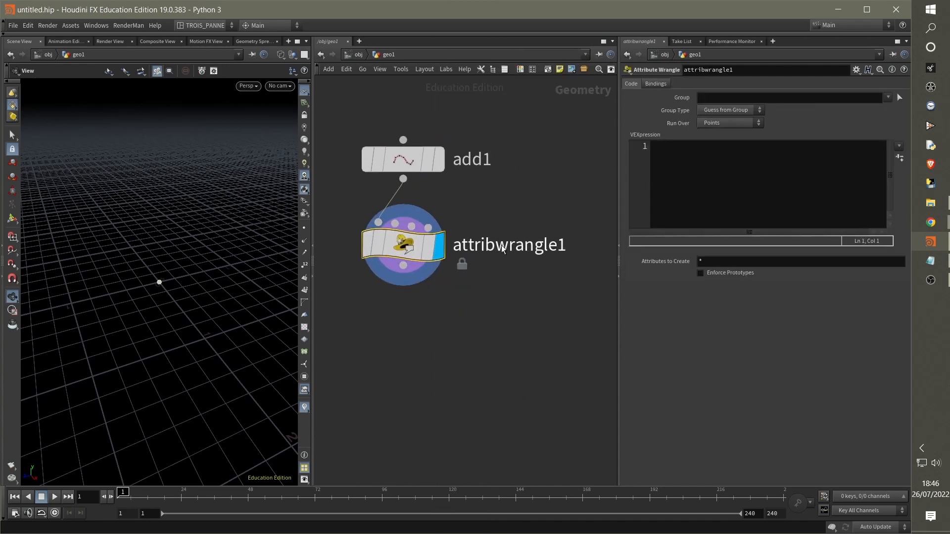
pyautogui.doubleClick(515, 246)
pyautogui.write('initialisation')
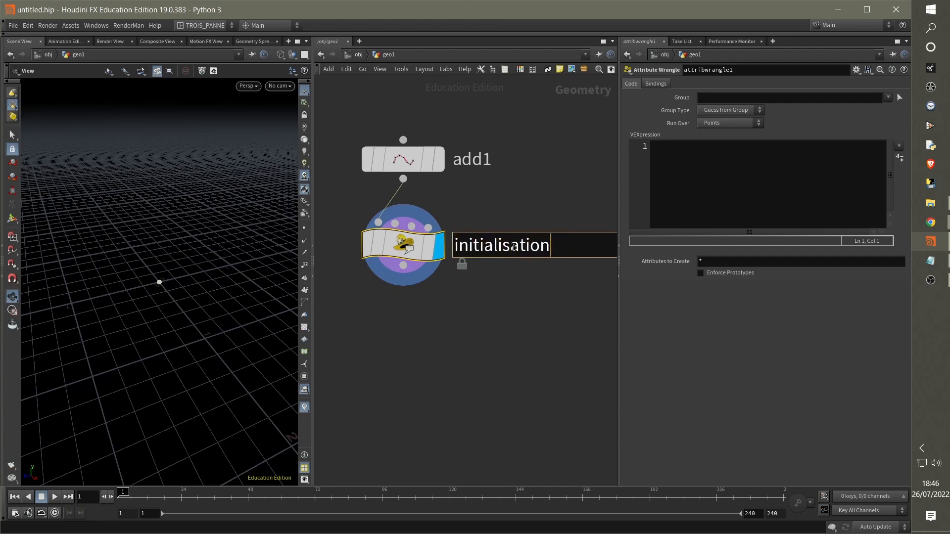
pyautogui.press('Return')
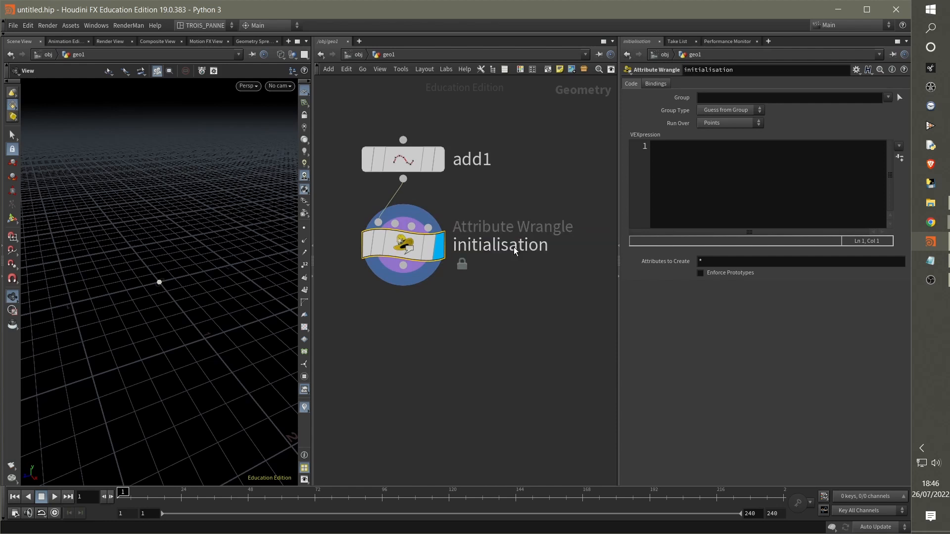
pyautogui.click(749, 168)
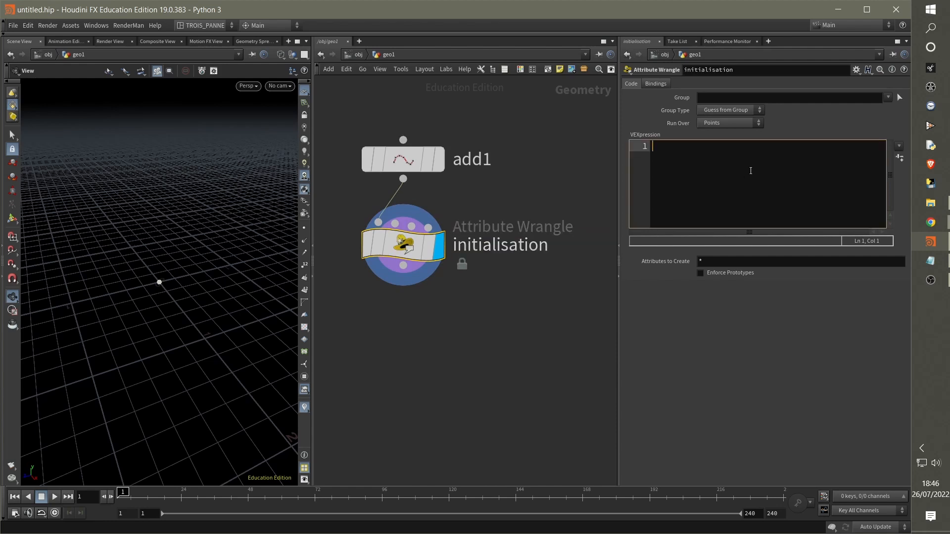
pyautogui.keyDown('ctrl'); pyautogui.scroll(1, 751, 171); pyautogui.keyUp('ctrl')
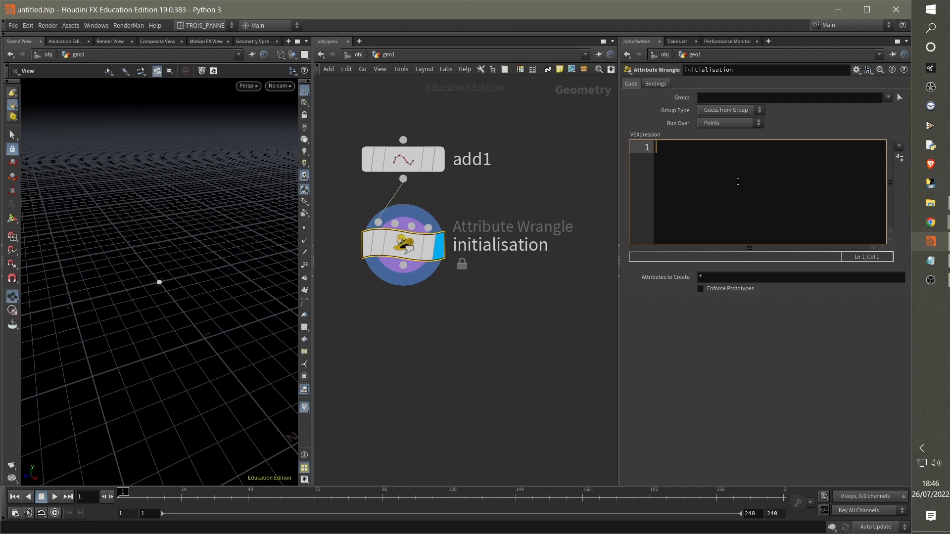
pyautogui.write('vector')
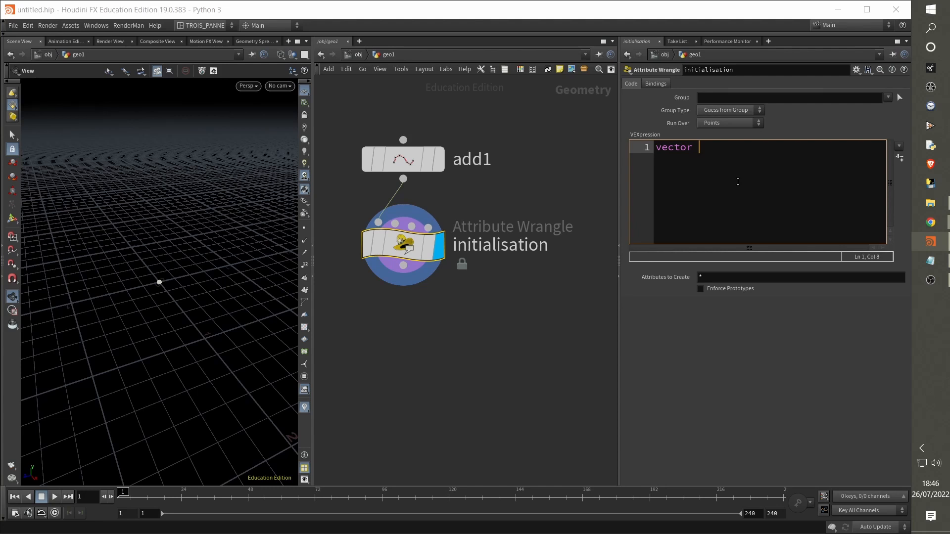
pyautogui.write('@dir')
pyautogui.write('={};')
pyautogui.press('Left')
pyautogui.press('Left')
pyautogui.keyDown('ctrl'); pyautogui.scroll(1, 778, 206); pyautogui.keyUp('ctrl')
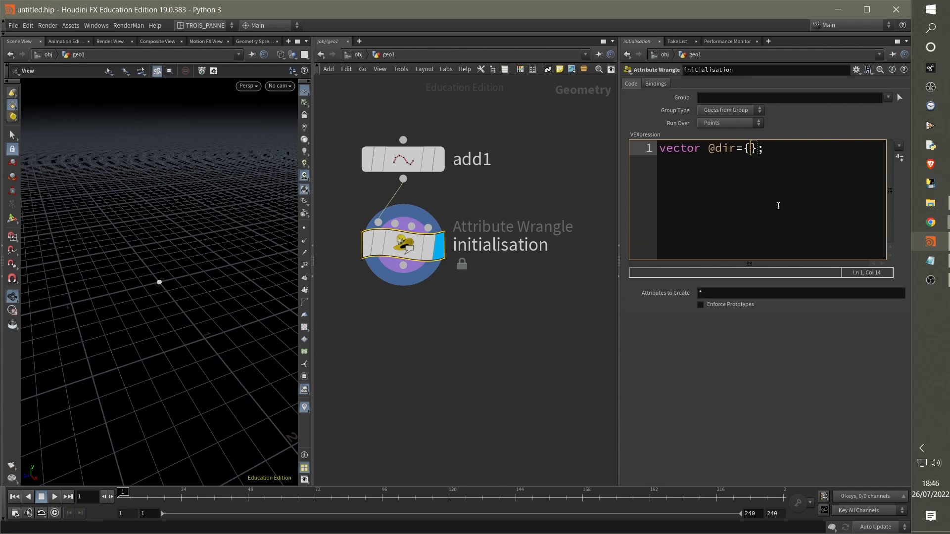
pyautogui.keyDown('ctrl'); pyautogui.scroll(1, 778, 205); pyautogui.keyUp('ctrl')
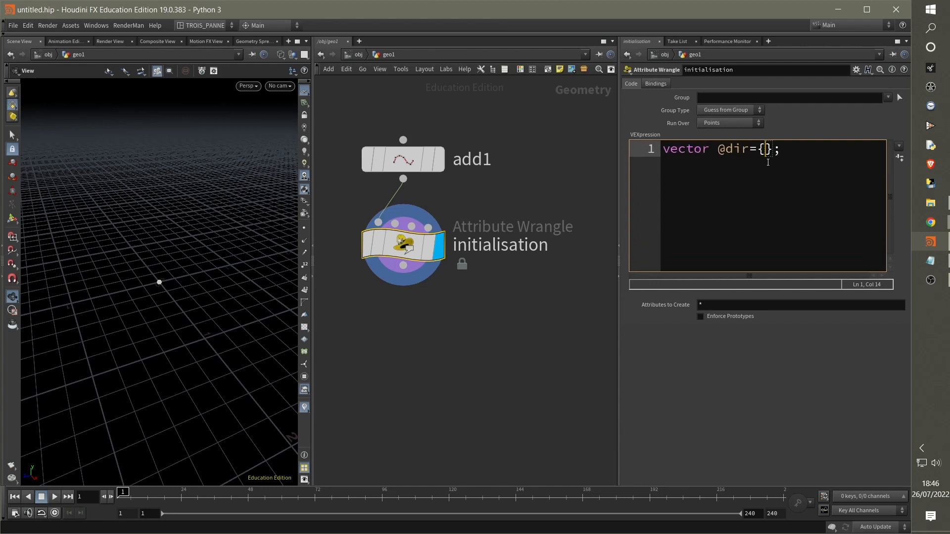
pyautogui.write('1,0,0')
pyautogui.click(750, 398)
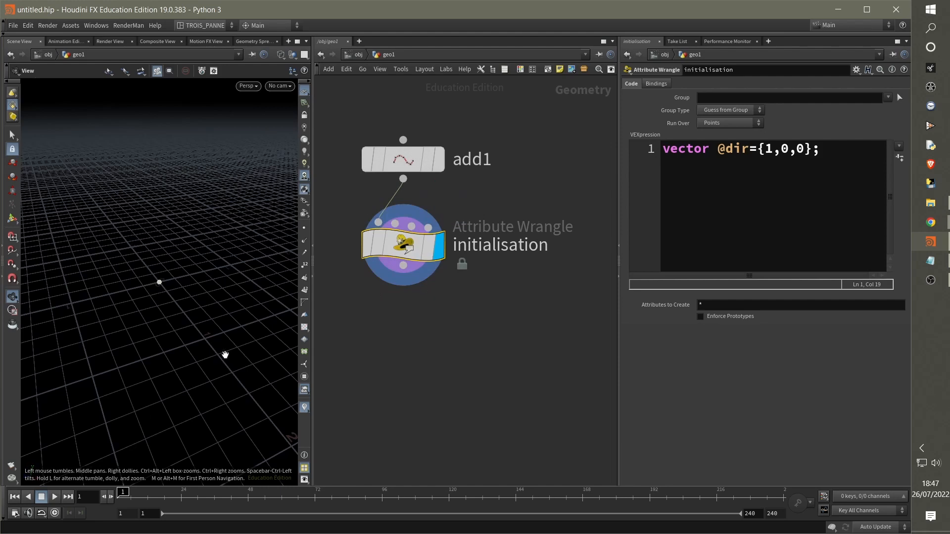
pyautogui.moveTo(255, 368); pyautogui.dragTo(267, 381, button='middle')
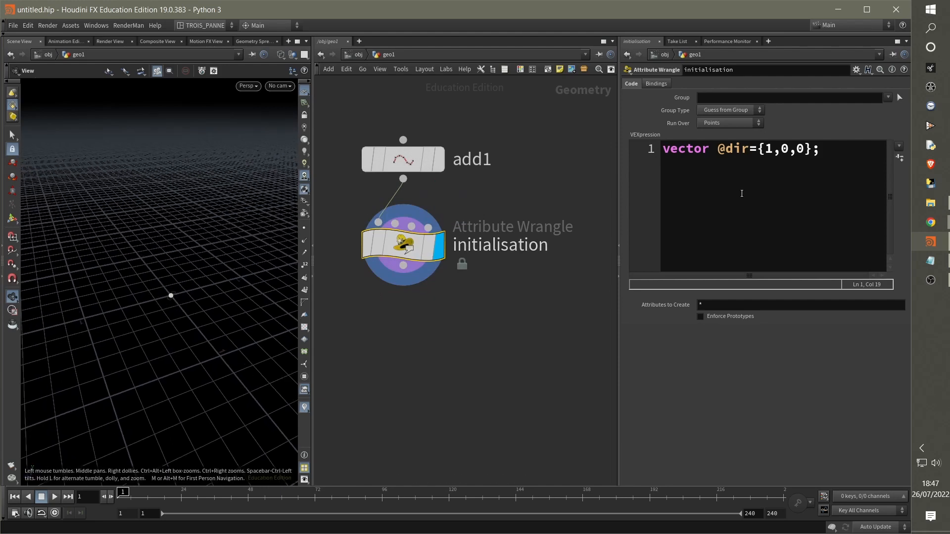
pyautogui.click(850, 152)
pyautogui.press('Return')
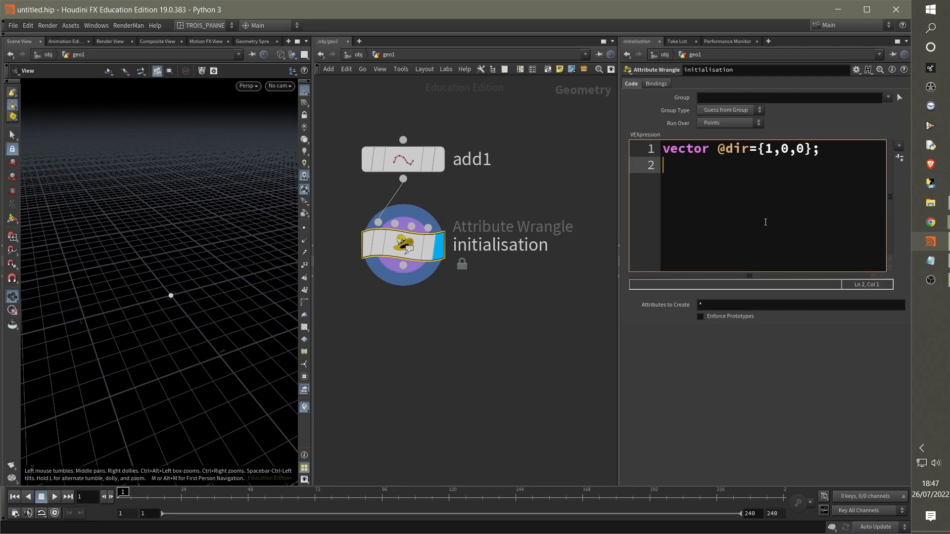
pyautogui.write('float ')
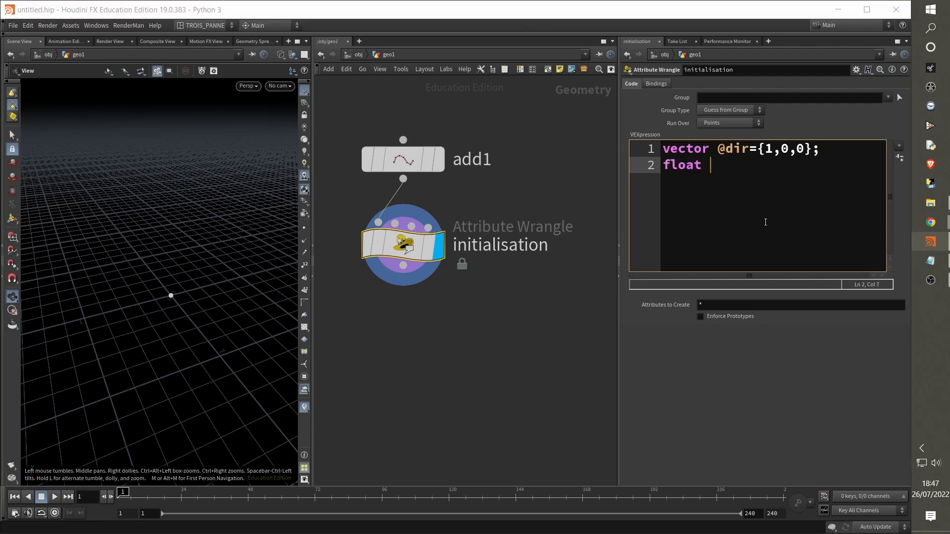
pyautogui.write('@vitesse')
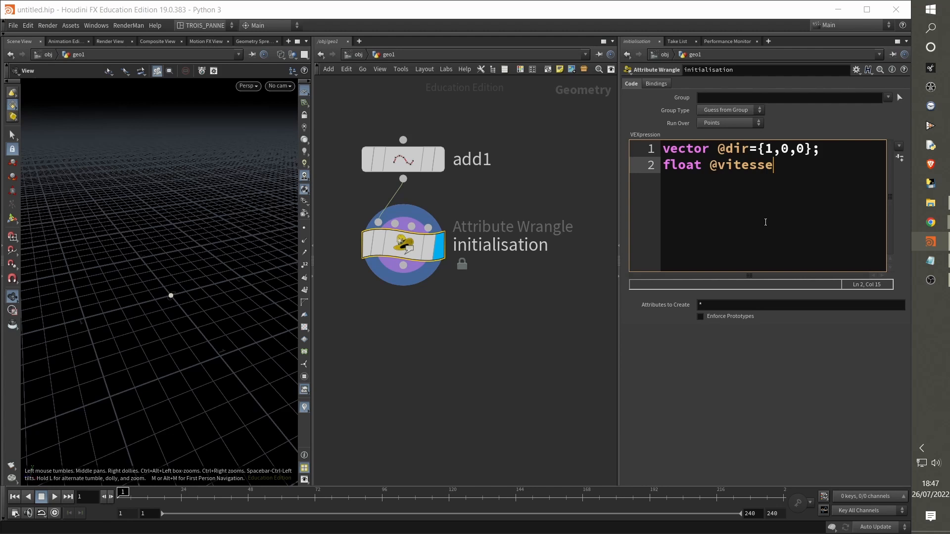
pyautogui.write('=')
pyautogui.write('.1')
pyautogui.press('BackSpace')
pyautogui.press('BackSpace')
pyautogui.write('0.1;')
pyautogui.press('Return')
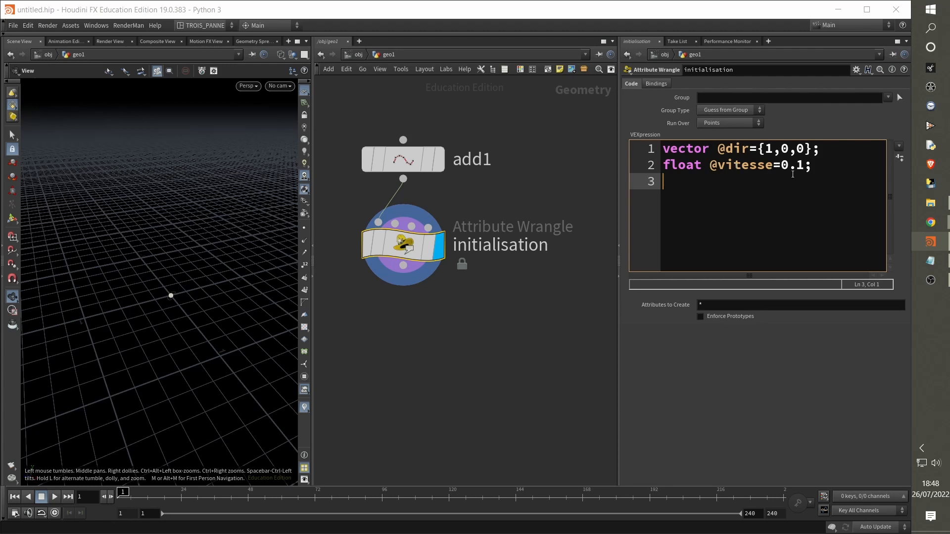
pyautogui.moveTo(468, 369); pyautogui.dragTo(491, 308, button='middle')
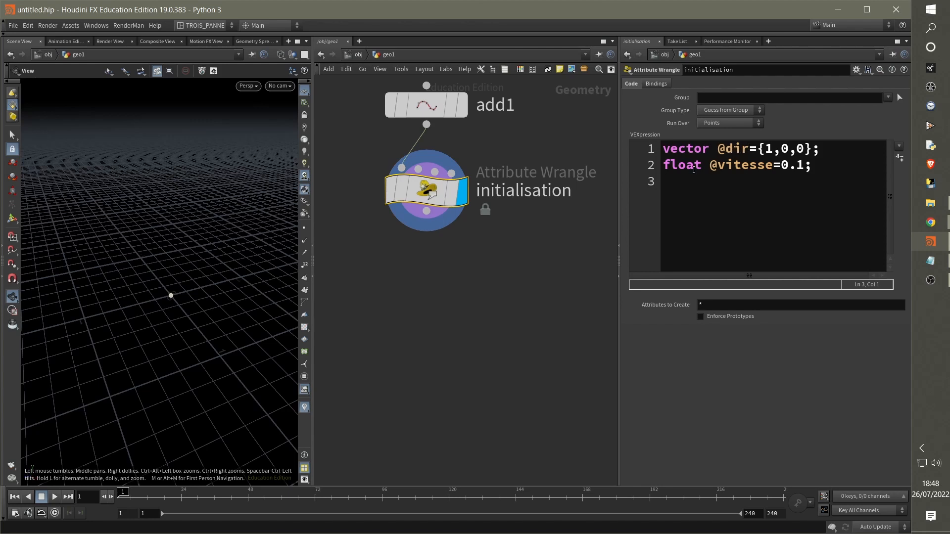
pyautogui.moveTo(546, 279); pyautogui.dragTo(550, 294, button='middle')
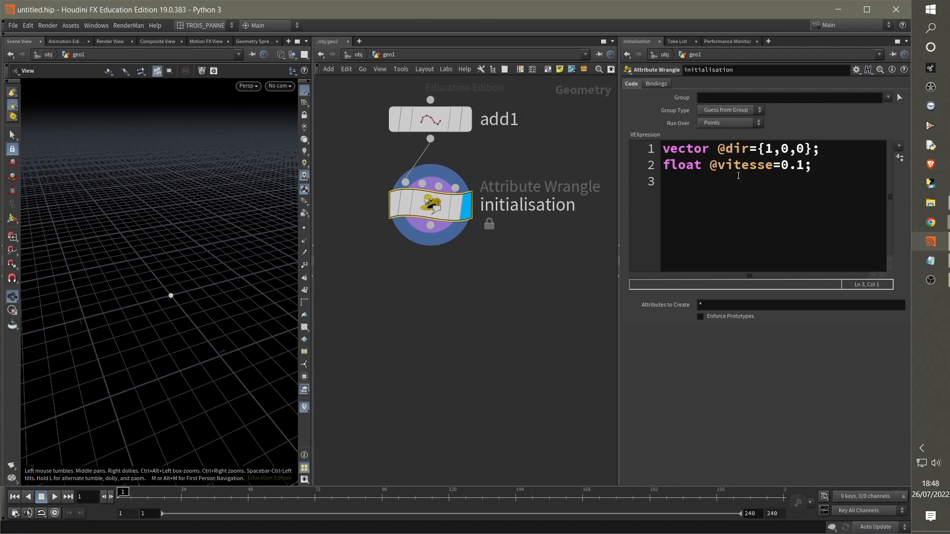
# Add a second Attribute Wrangle below initialisation, feed its first input from initialisation's output and set it as the displayed node
pyautogui.press('Tab')
pyautogui.write('wran')
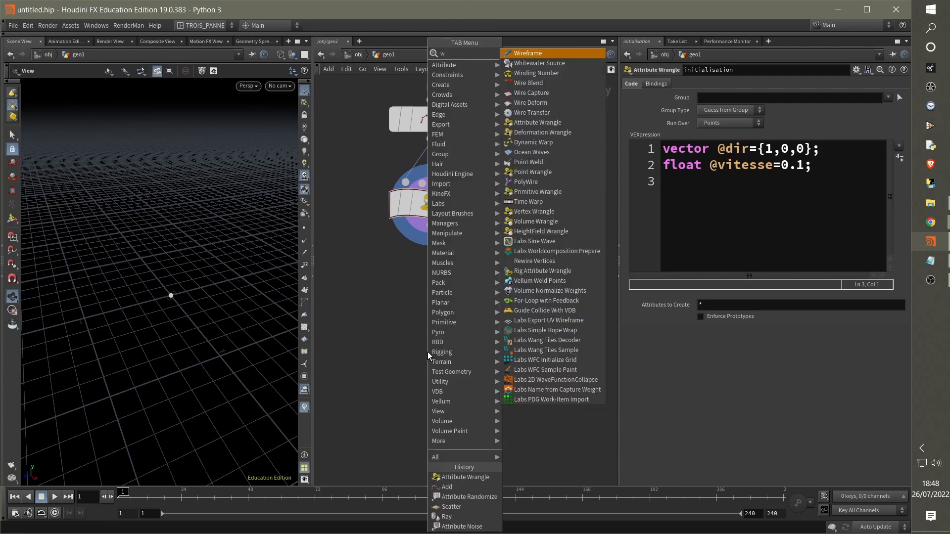
pyautogui.press('Return')
pyautogui.click(425, 334)
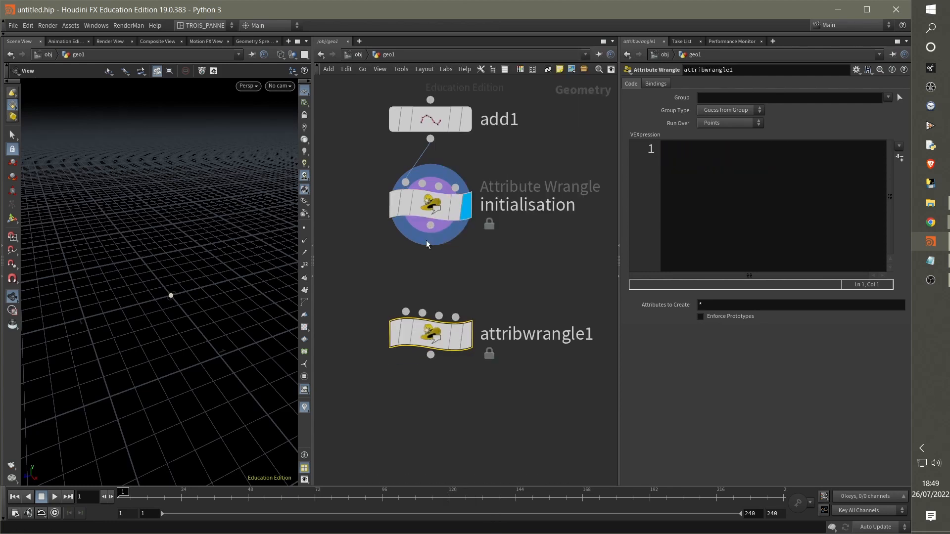
pyautogui.click(467, 330)
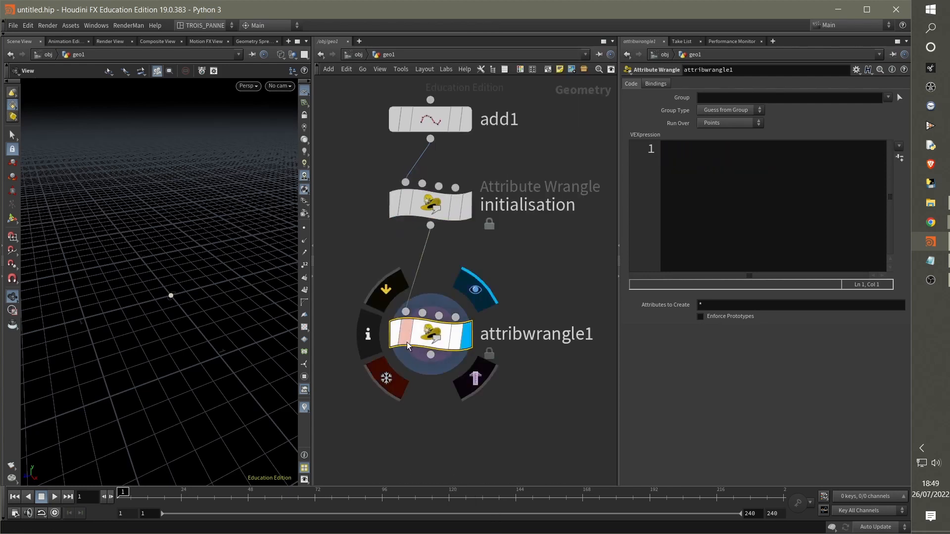
# Rename the new Attribute Wrangle applique_deplacement
pyautogui.doubleClick(534, 335)
pyautogui.write('apl')
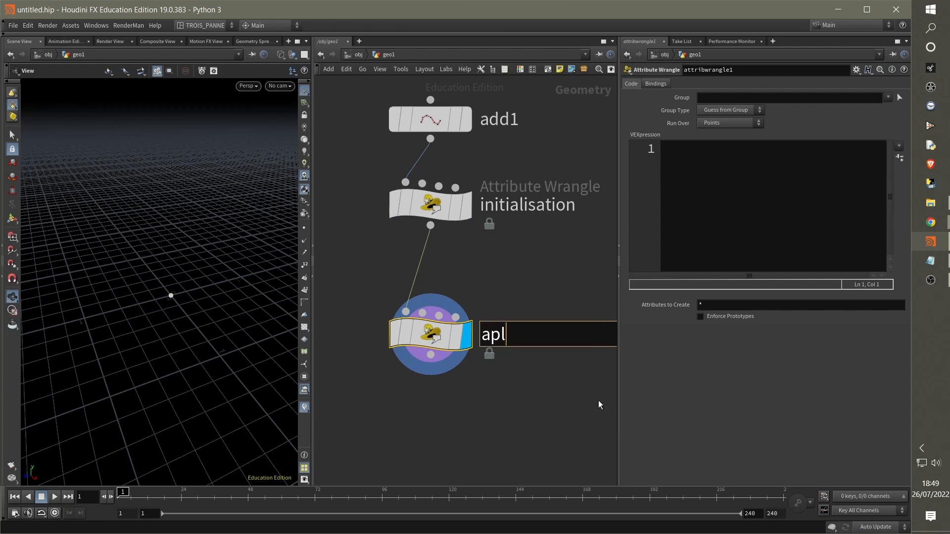
pyautogui.press('BackSpace')
pyautogui.write('plique_deplace')
pyautogui.press('Return')
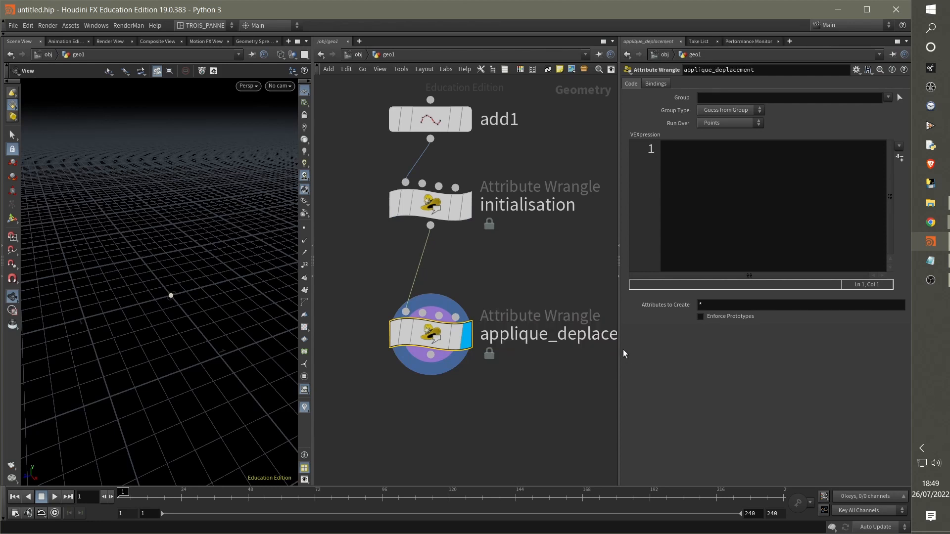
# Shorten the second wrangle's name to deplacement and place the node closer beneath initialisation
pyautogui.click(557, 340)
pyautogui.hotkey('shift', 'Home')
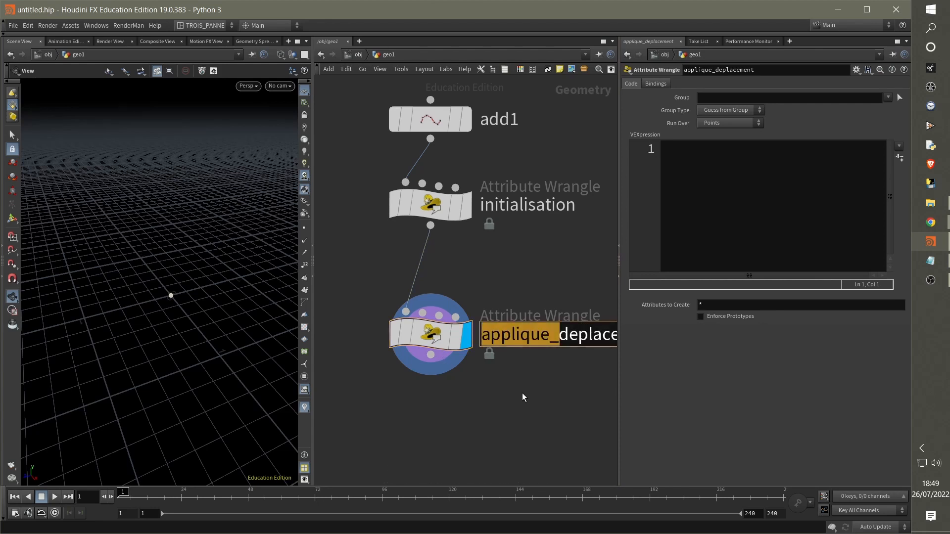
pyautogui.press('BackSpace')
pyautogui.press('Return')
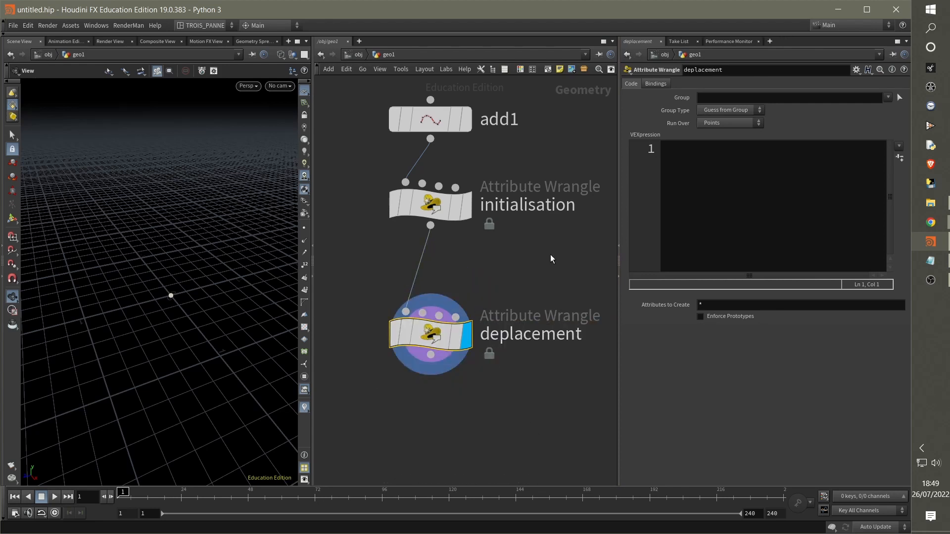
pyautogui.moveTo(443, 128); pyautogui.dragTo(444, 170)
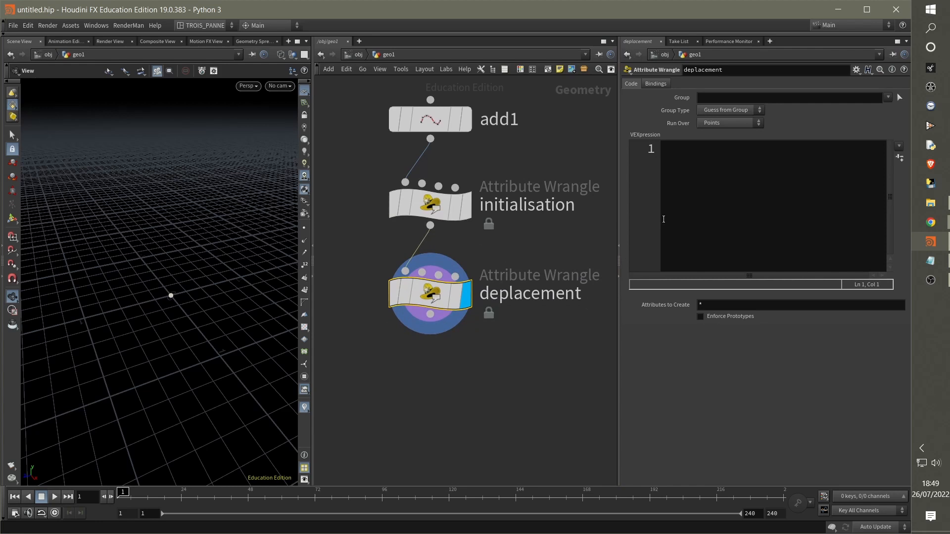
# Begin the position update in deplacement's VEX code with v@P = v@P + normalize(v@dir)
pyautogui.click(693, 154)
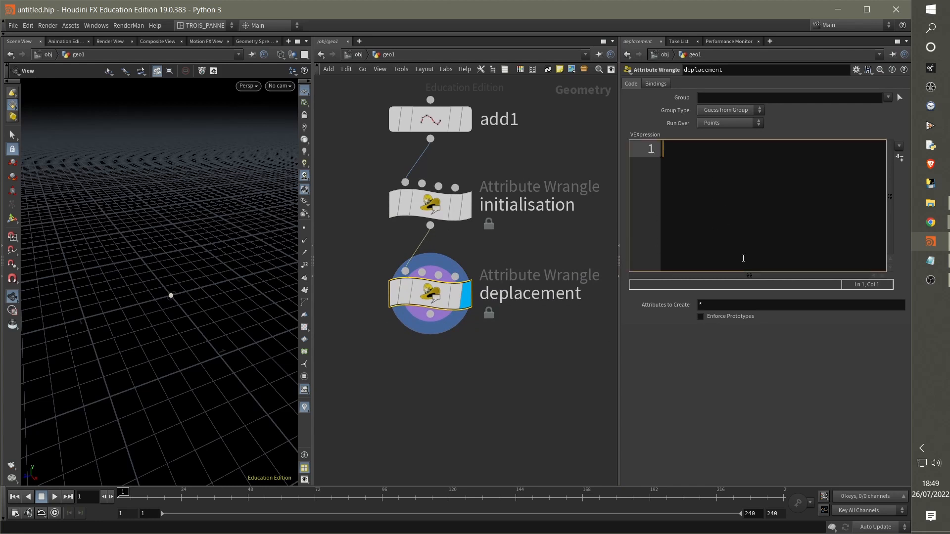
pyautogui.write('v@P')
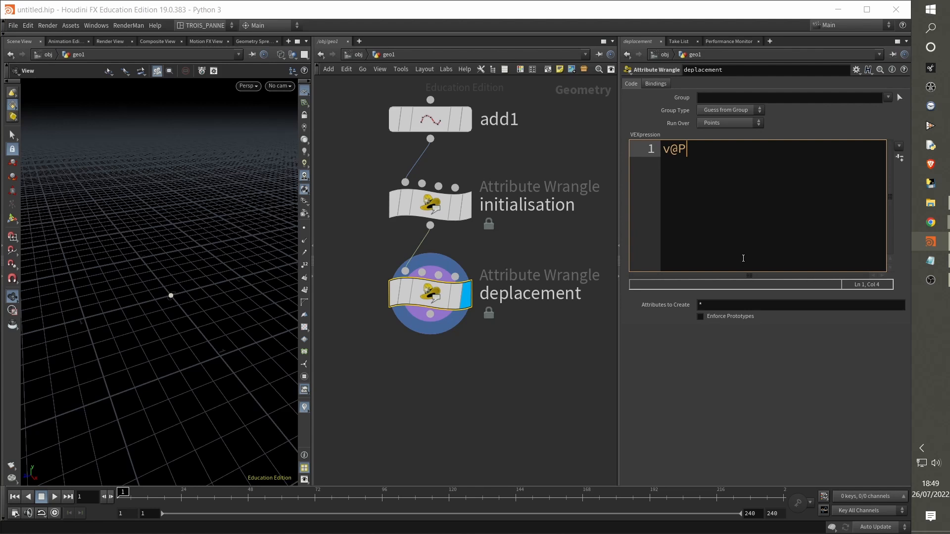
pyautogui.write(' = v@P +')
pyautogui.write('normalize(')
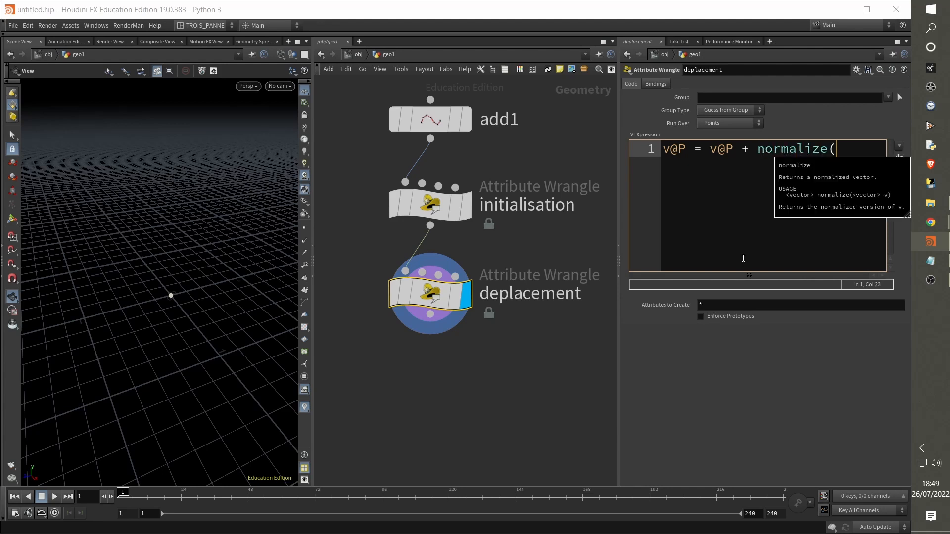
pyautogui.write('v@dir')
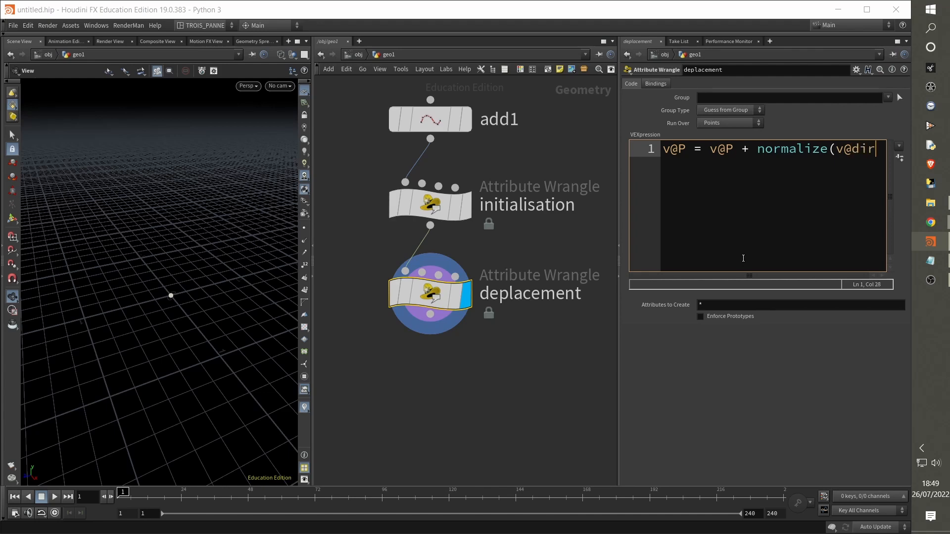
pyautogui.write(')')
# Open deplacement's VEX code in a widened external editor, append *f@vitesse; to the expression and accept it
pyautogui.hotkey('alt', 'e')
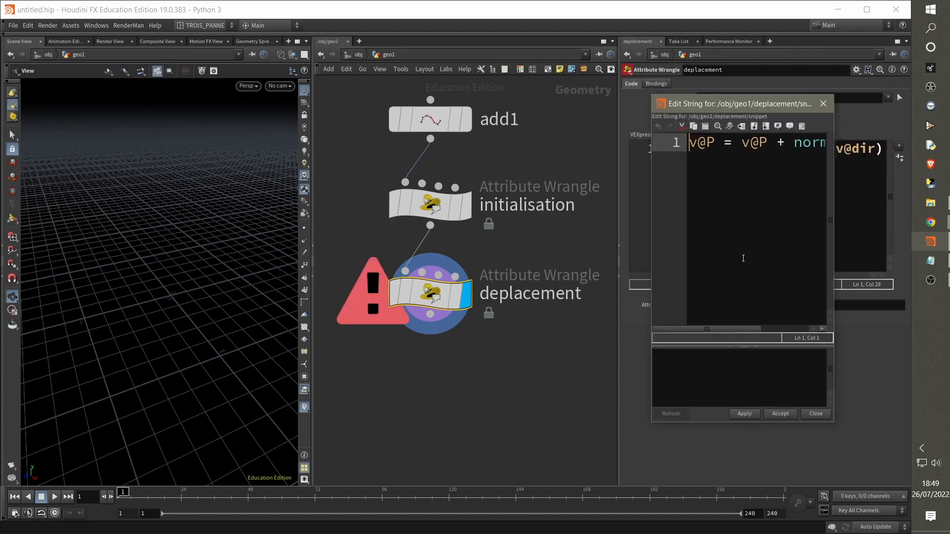
pyautogui.moveTo(715, 105); pyautogui.dragTo(389, 106)
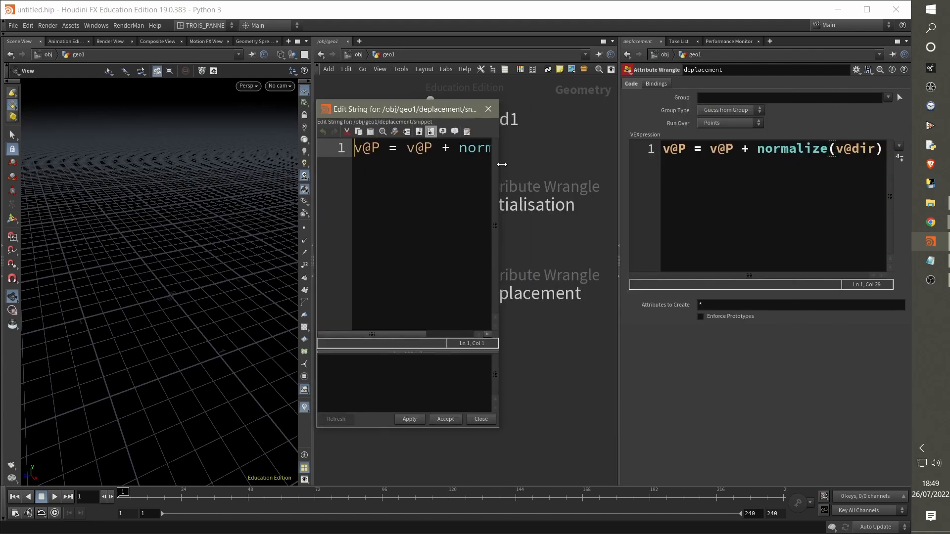
pyautogui.moveTo(502, 164); pyautogui.dragTo(839, 165)
pyautogui.click(637, 152)
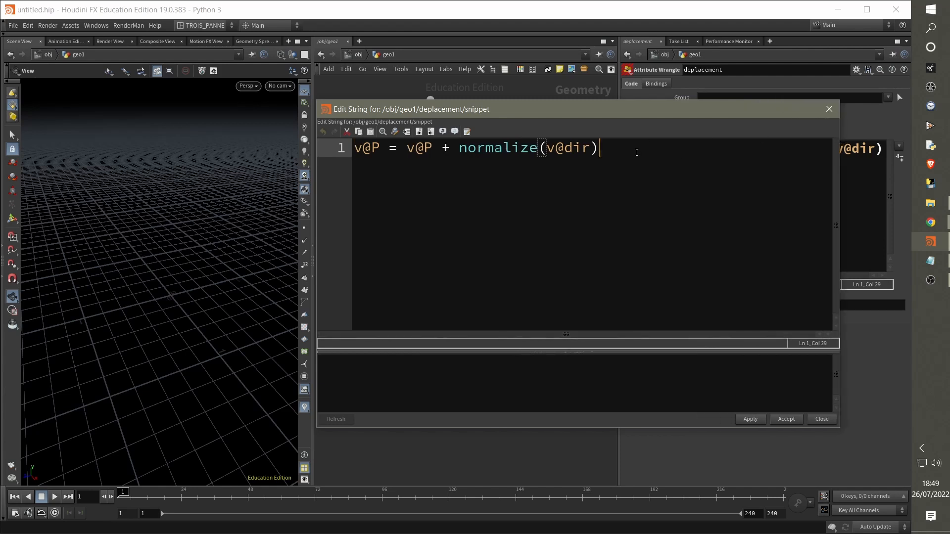
pyautogui.write('*f@vitesse;')
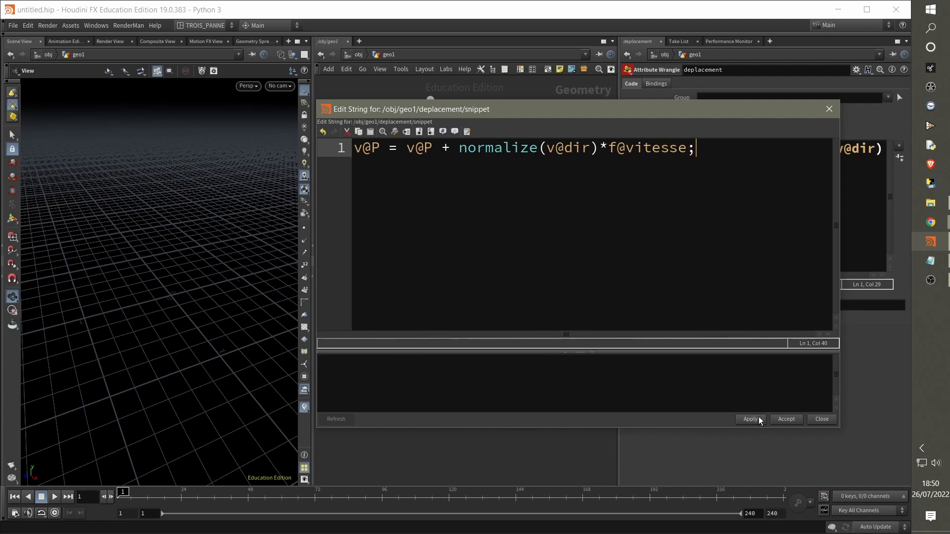
pyautogui.click(786, 419)
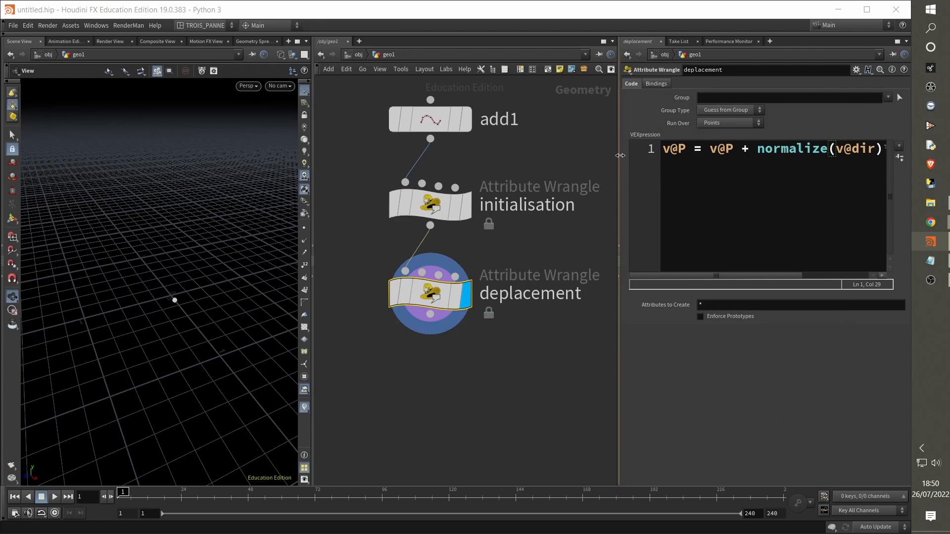
# Widen the parameter pane to examine the normalised direction and speed terms of the full expression, and narrow the pane again
pyautogui.moveTo(619, 156); pyautogui.dragTo(475, 157)
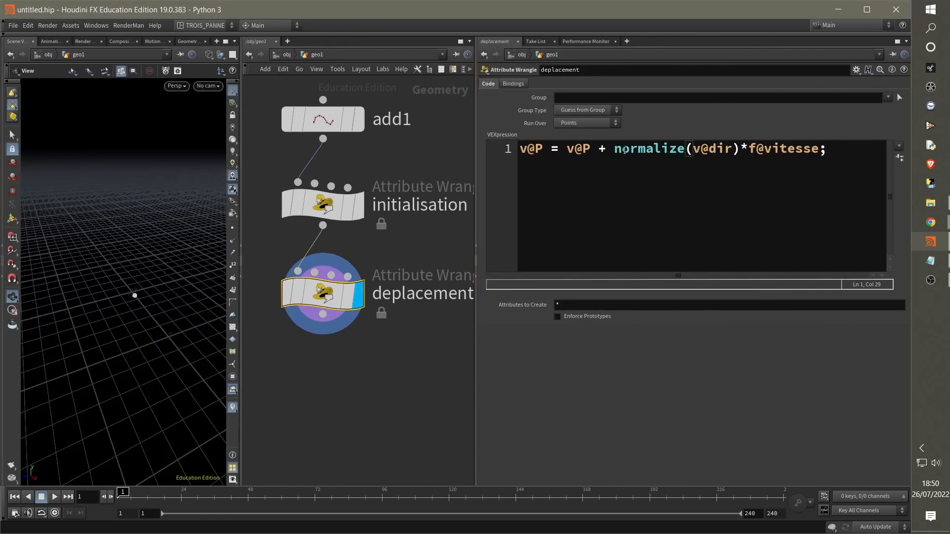
pyautogui.moveTo(614, 149); pyautogui.dragTo(741, 150)
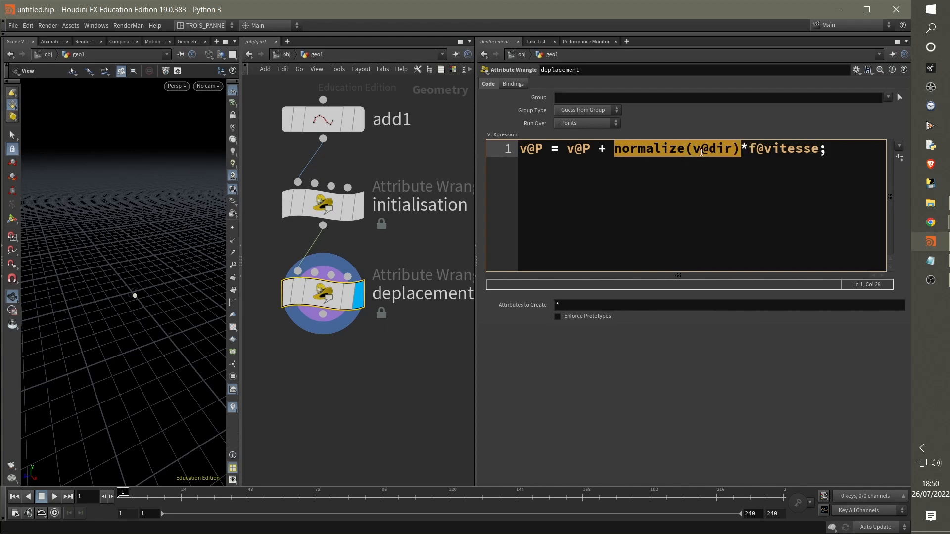
pyautogui.moveTo(748, 149); pyautogui.dragTo(823, 149)
pyautogui.click(770, 157)
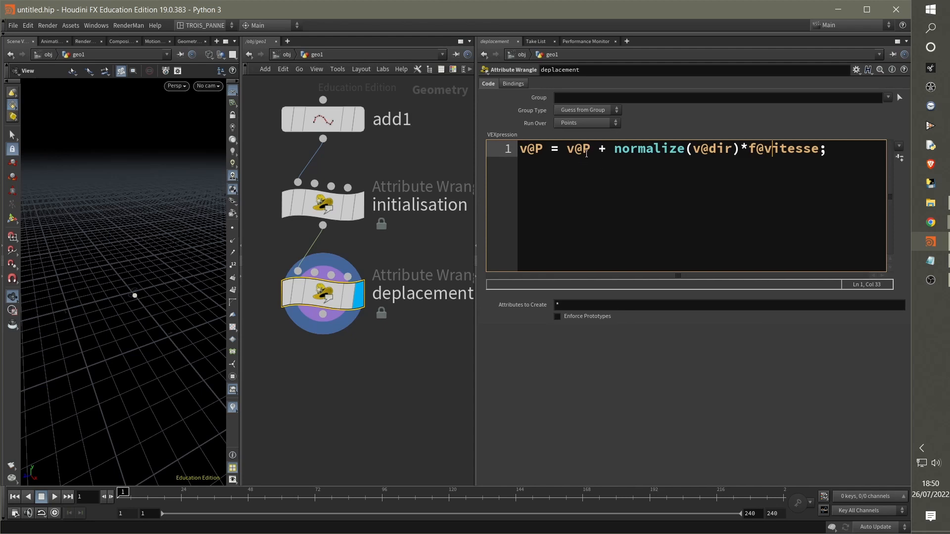
pyautogui.moveTo(613, 148); pyautogui.dragTo(816, 148)
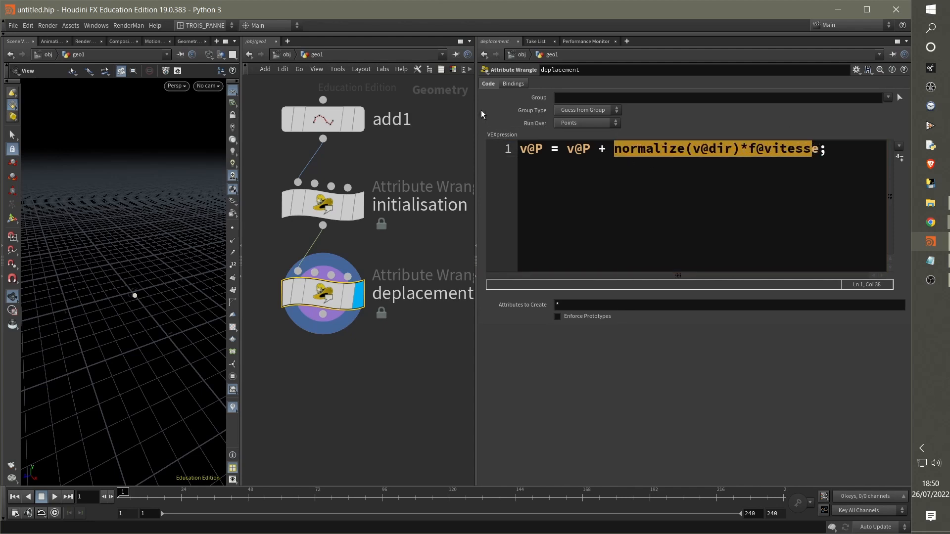
pyautogui.click(476, 245)
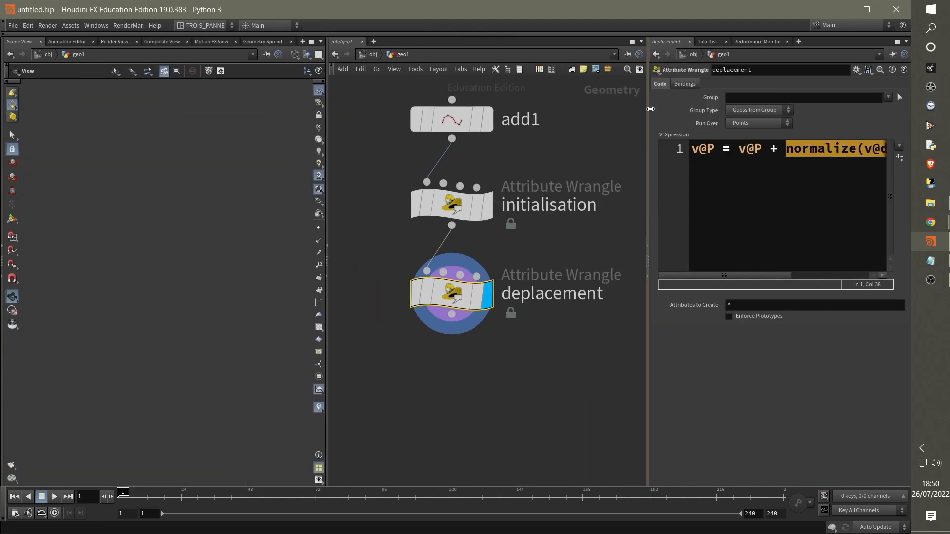
# Zoom and orbit the scene view to examine the displaced point near the origin, keeping the timeline at frame 1
pyautogui.moveTo(427, 287)
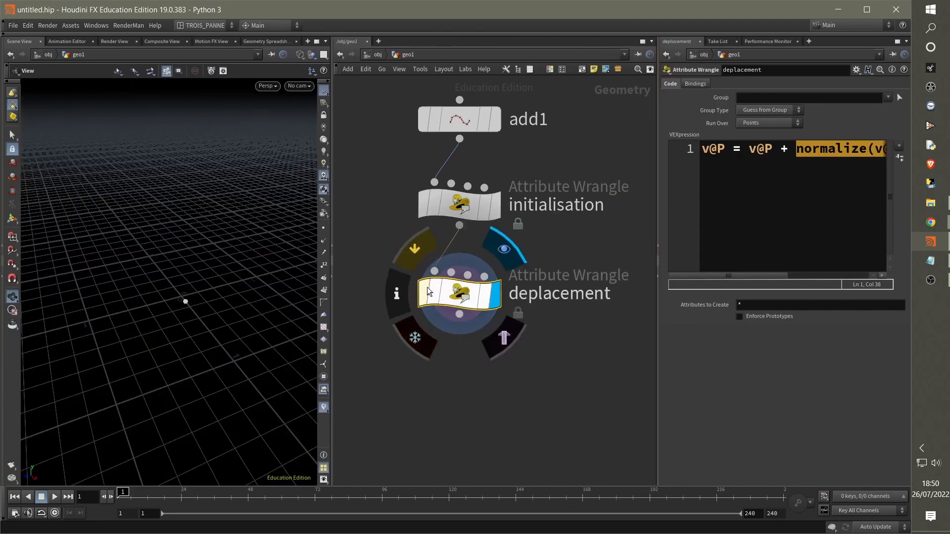
pyautogui.moveTo(191, 326); pyautogui.dragTo(345, 359, button='right')
pyautogui.moveTo(200, 289); pyautogui.dragTo(230, 321)
pyautogui.moveTo(423, 293)
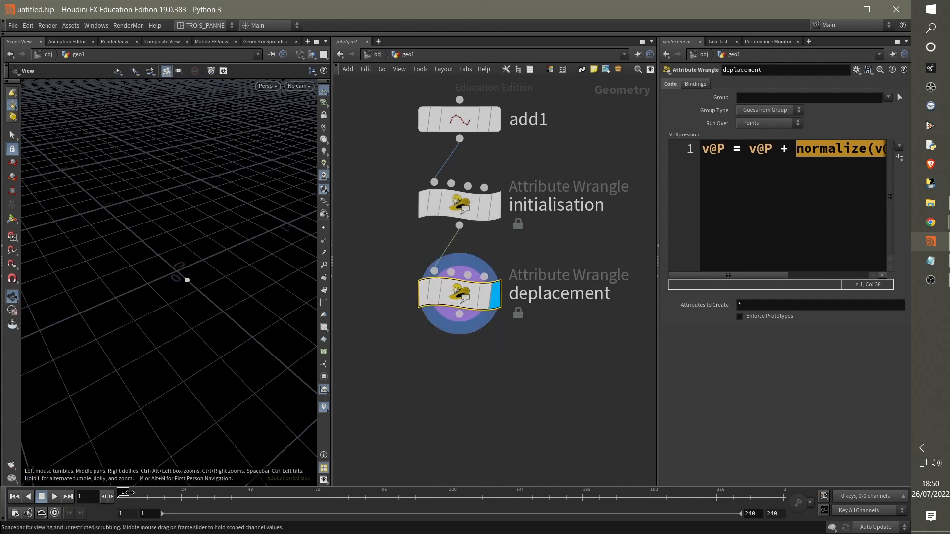
pyautogui.moveTo(130, 492)
pyautogui.mouseDown()
pyautogui.moveTo(395, 493)
pyautogui.moveTo(83, 484)
pyautogui.mouseUp()
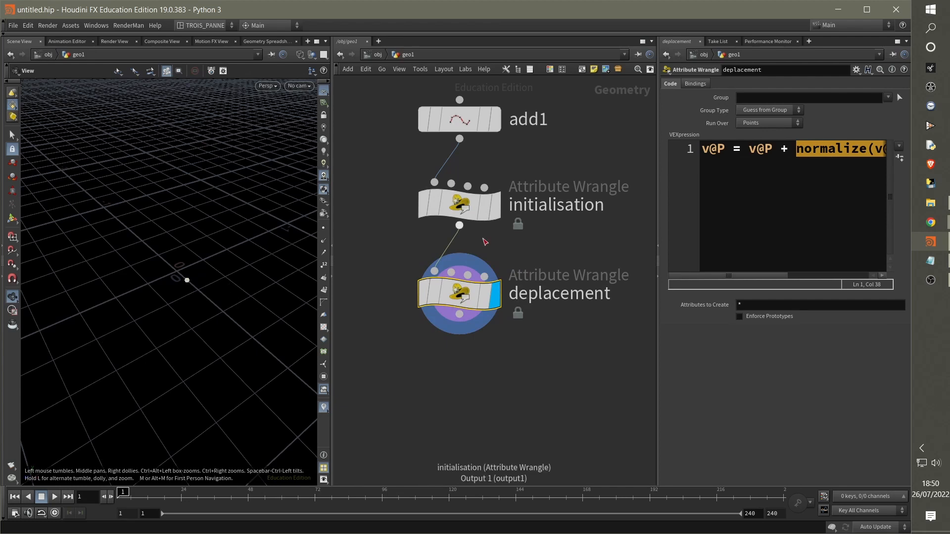
# Display add1, initialisation and deplacement in turn to compare the point's position on frames 2 and 3, and return to frame 1
pyautogui.moveTo(466, 124)
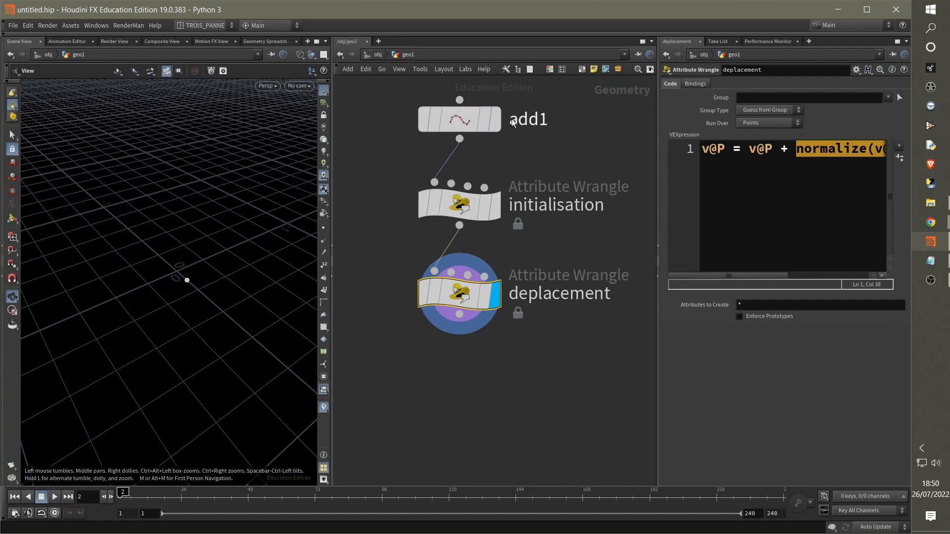
pyautogui.click(495, 119)
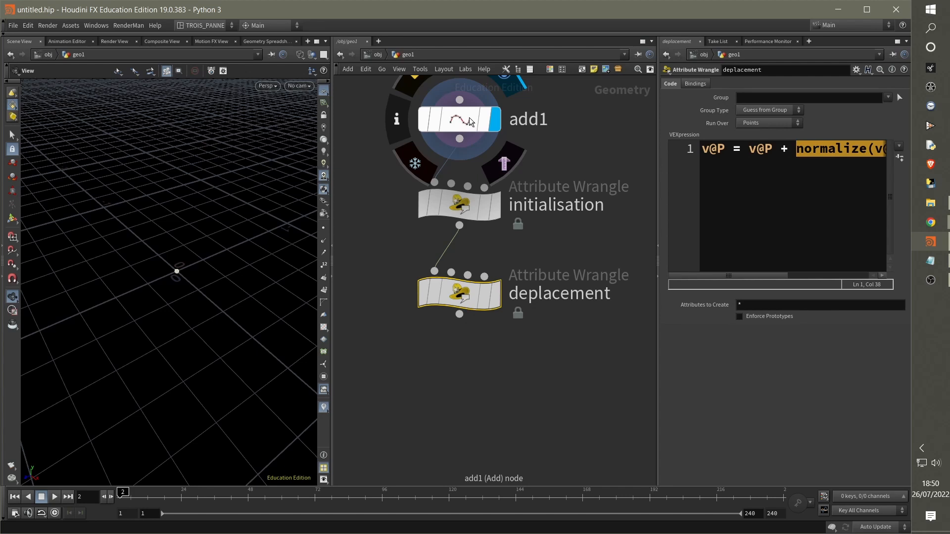
pyautogui.click(495, 208)
pyautogui.click(495, 304)
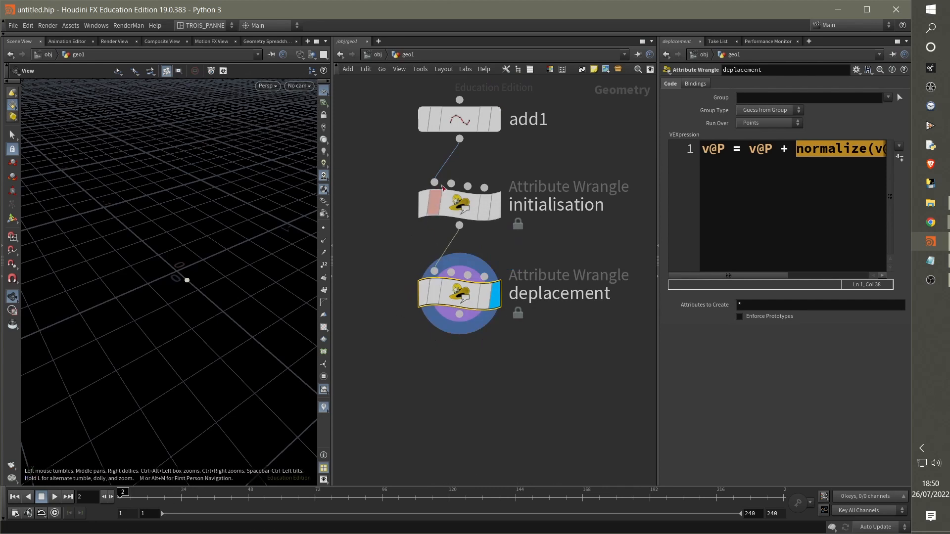
pyautogui.click(495, 125)
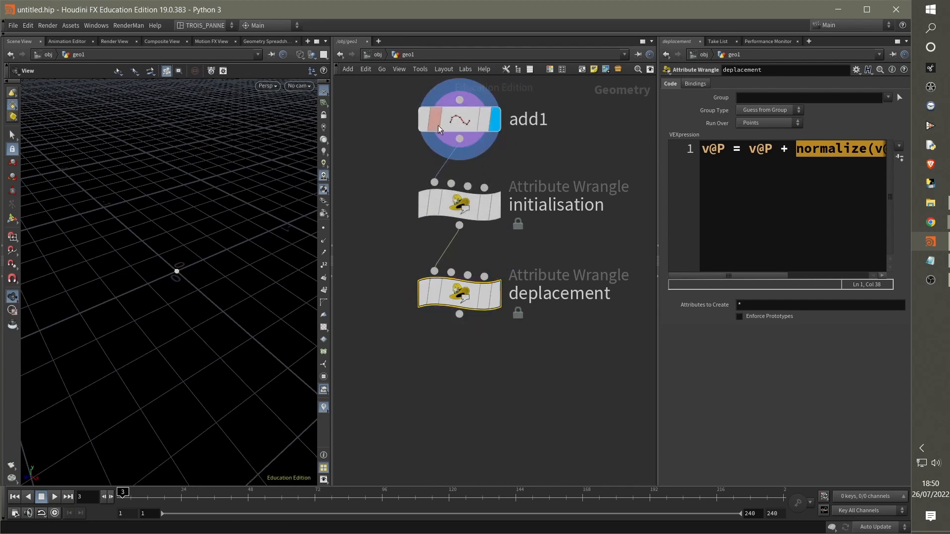
pyautogui.click(493, 211)
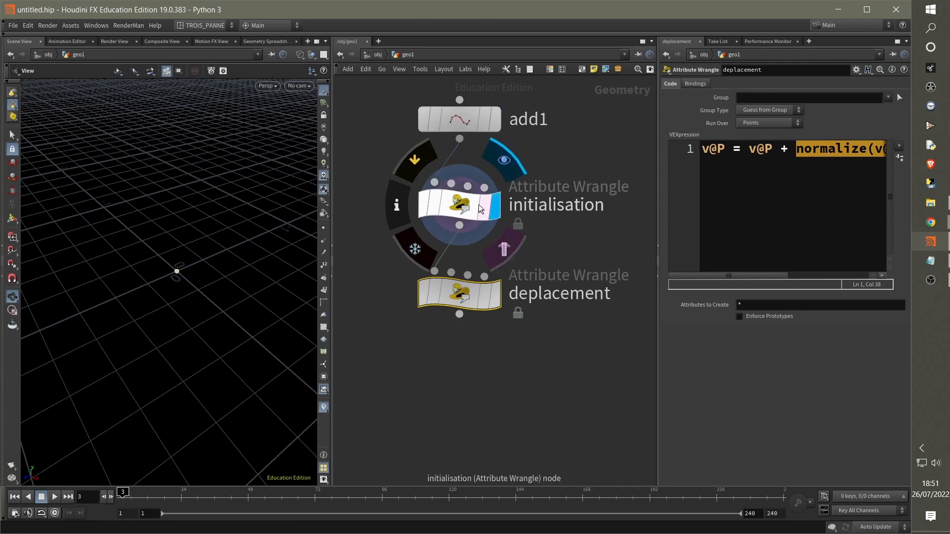
pyautogui.click(495, 295)
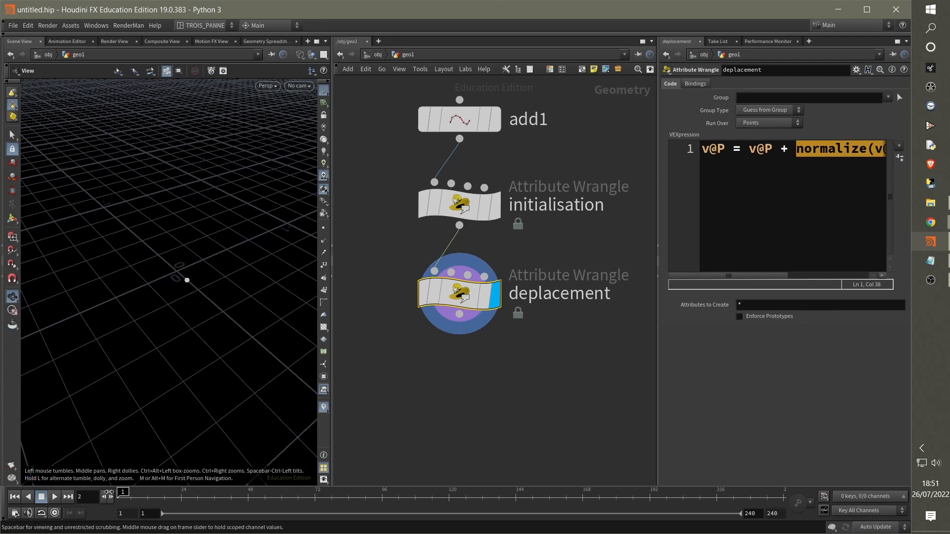
pyautogui.moveTo(109, 493); pyautogui.dragTo(104, 492)
# Add a Solver node below the chain, disconnect the deplacement wrangle from initialisation and set it aside
pyautogui.scroll(-2, 463, 345)
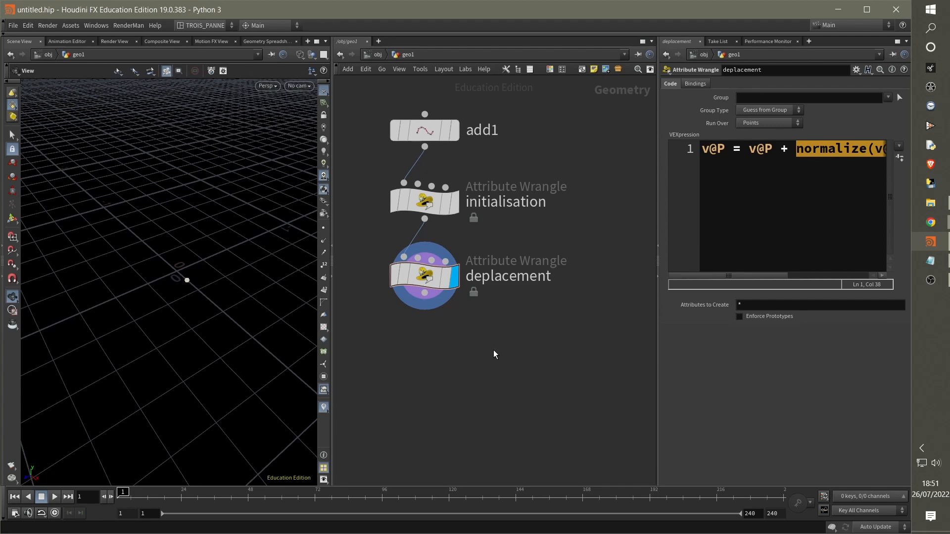
pyautogui.press('Tab')
pyautogui.write('solver')
pyautogui.press('Return')
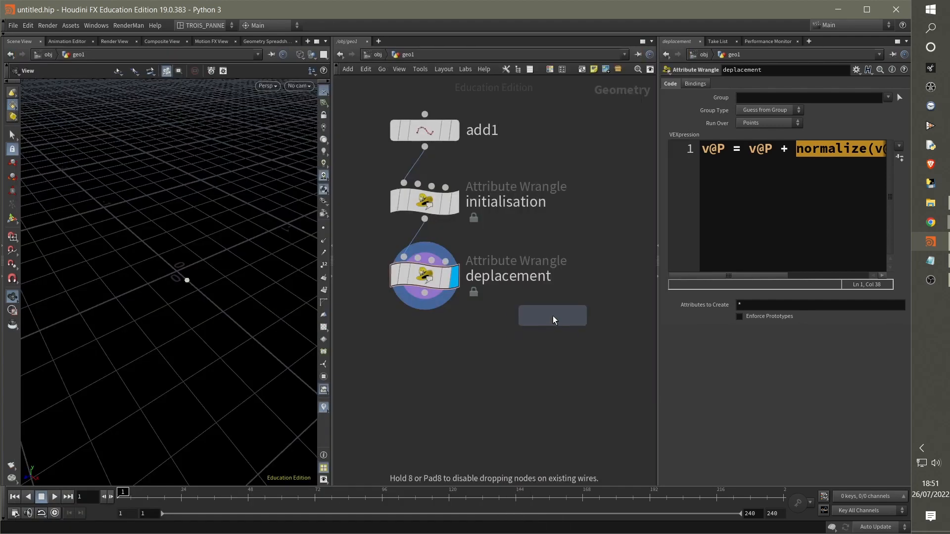
pyautogui.click(426, 372)
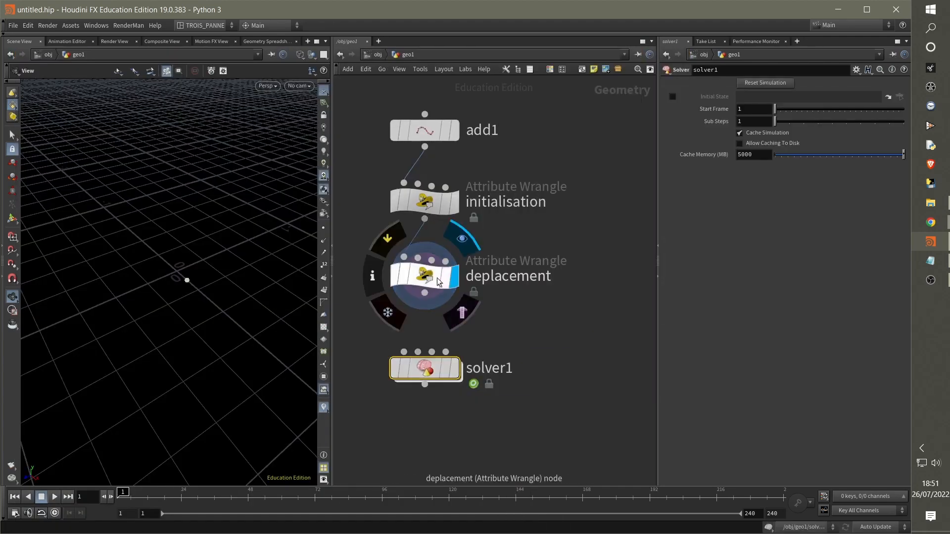
pyautogui.moveTo(438, 281); pyautogui.dragTo(564, 304)
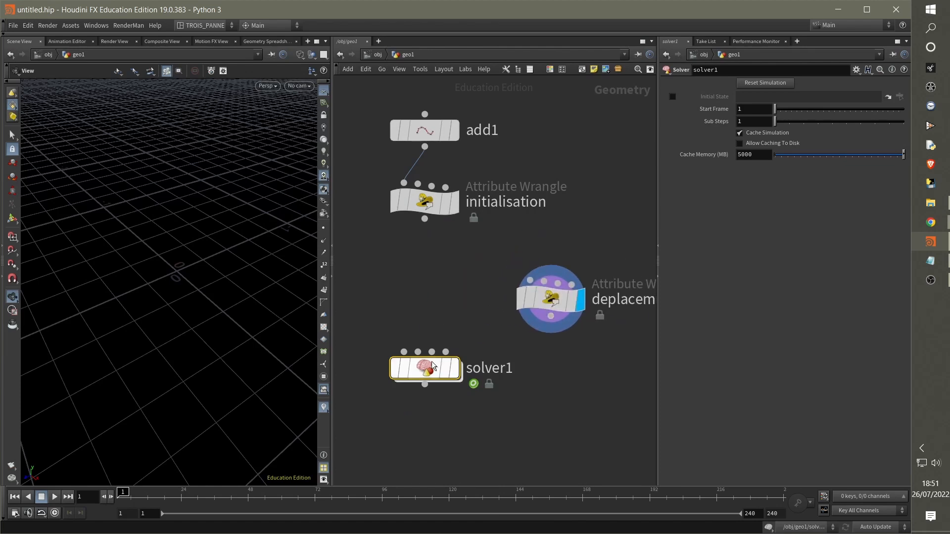
# Position solver1 below the initialisation wrangle and connect initialisation's output to the solver's first input
pyautogui.moveTo(432, 365); pyautogui.dragTo(432, 311)
pyautogui.moveTo(556, 307); pyautogui.dragTo(543, 381)
pyautogui.moveTo(431, 314); pyautogui.dragTo(430, 306)
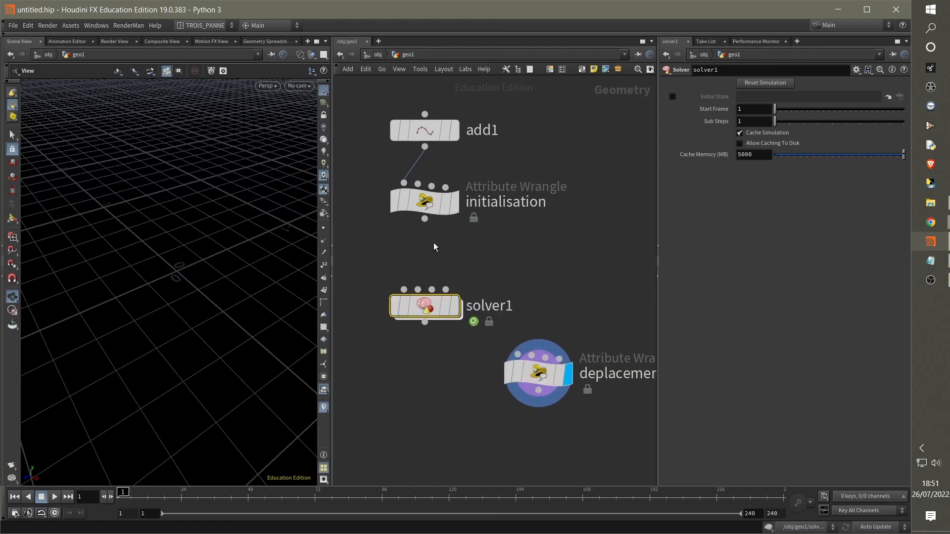
pyautogui.click(424, 219)
pyautogui.click(404, 289)
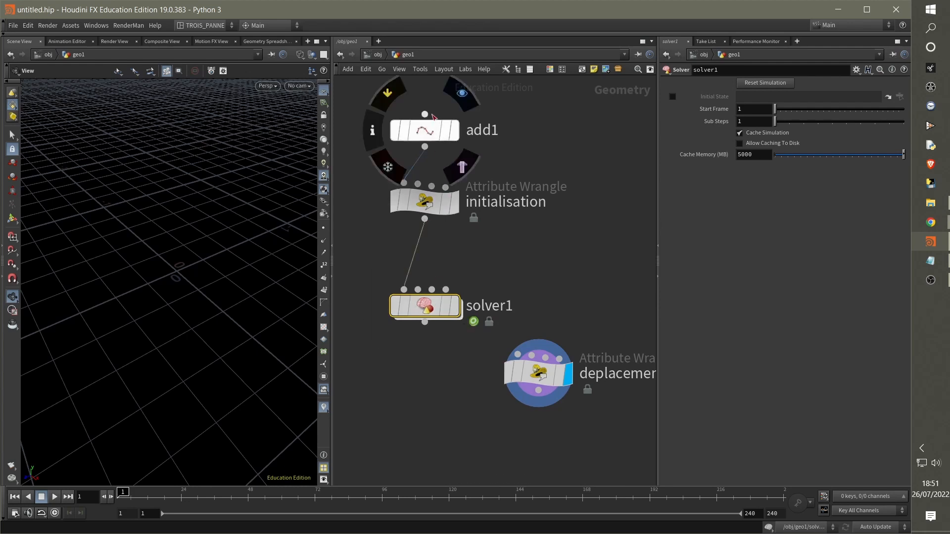
pyautogui.moveTo(458, 303); pyautogui.dragTo(458, 269)
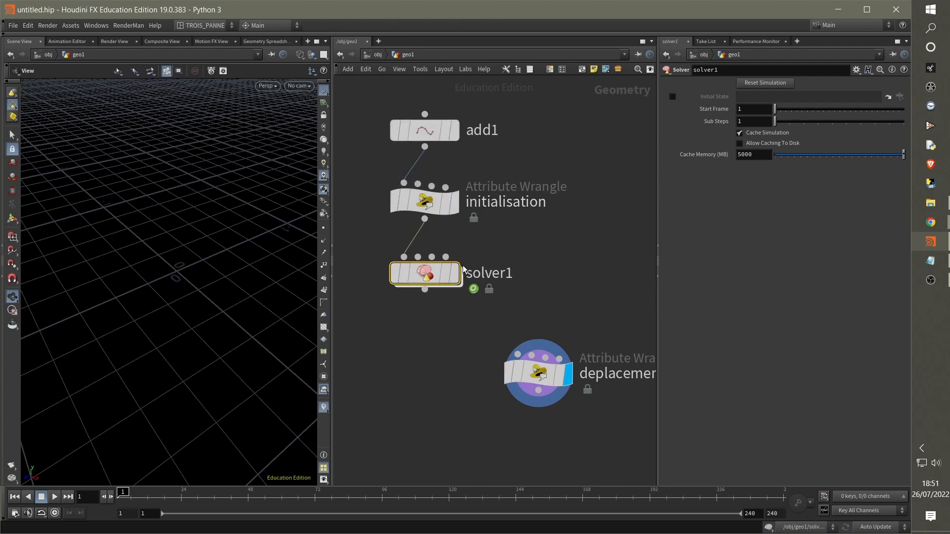
# Cut the deplacement wrangle out of the geo1 network and paste it inside solver1
pyautogui.moveTo(543, 382); pyautogui.dragTo(453, 377)
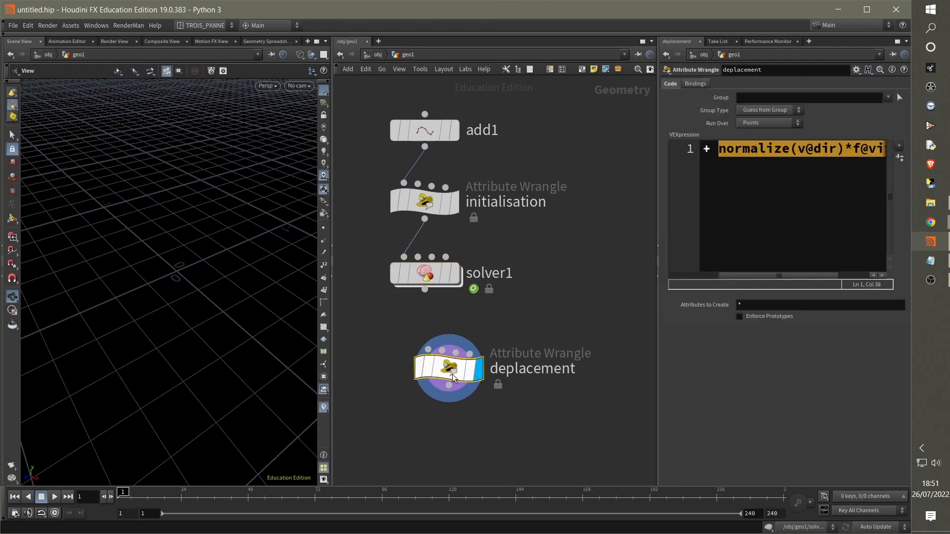
pyautogui.moveTo(463, 376)
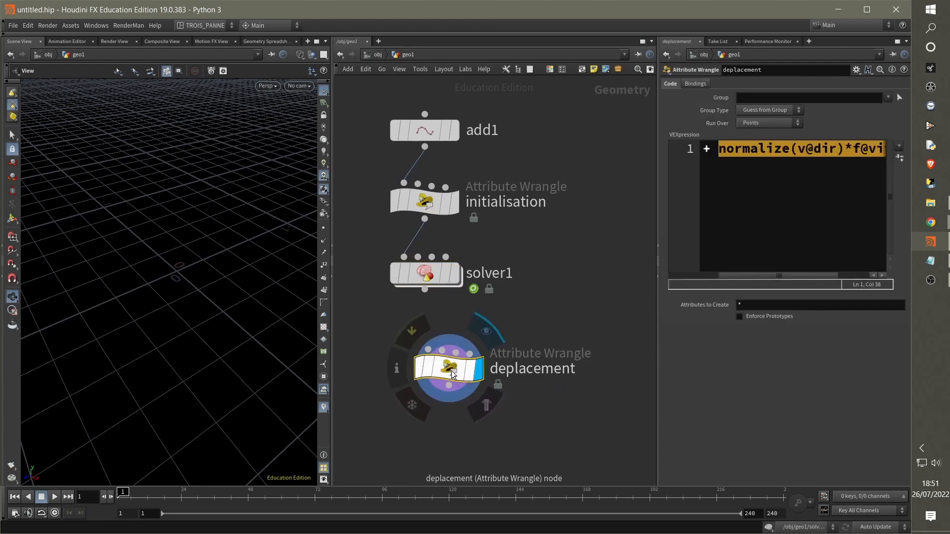
pyautogui.hotkey('ctrl', 'x')
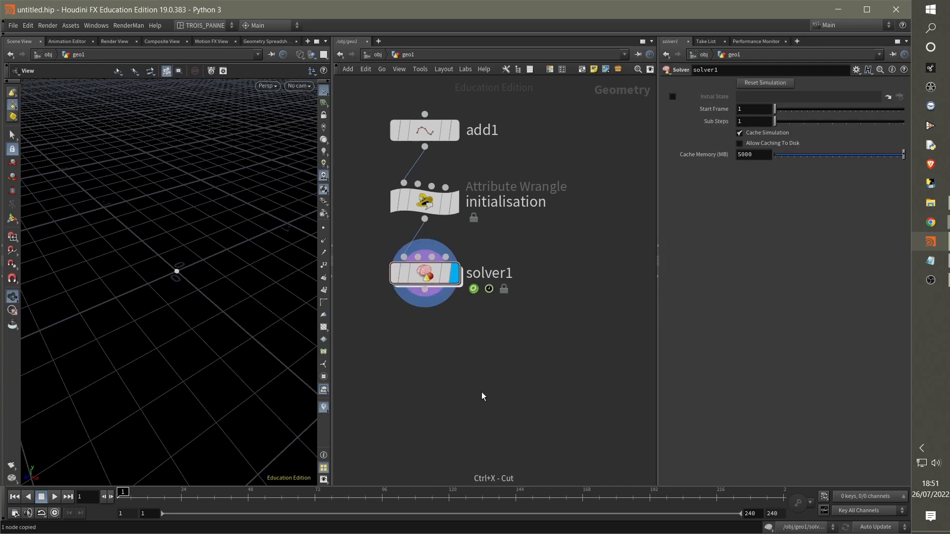
pyautogui.doubleClick(424, 279)
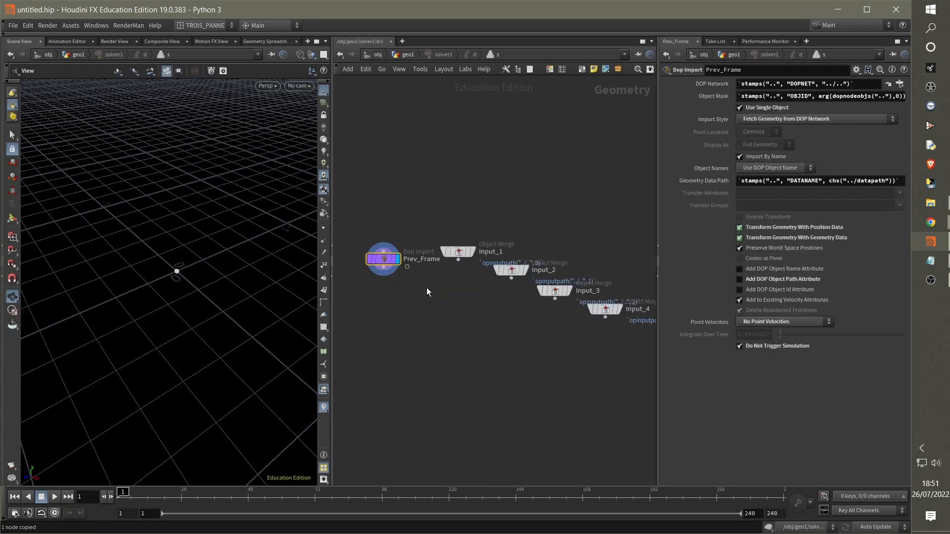
pyautogui.moveTo(474, 302); pyautogui.dragTo(460, 232, button='middle')
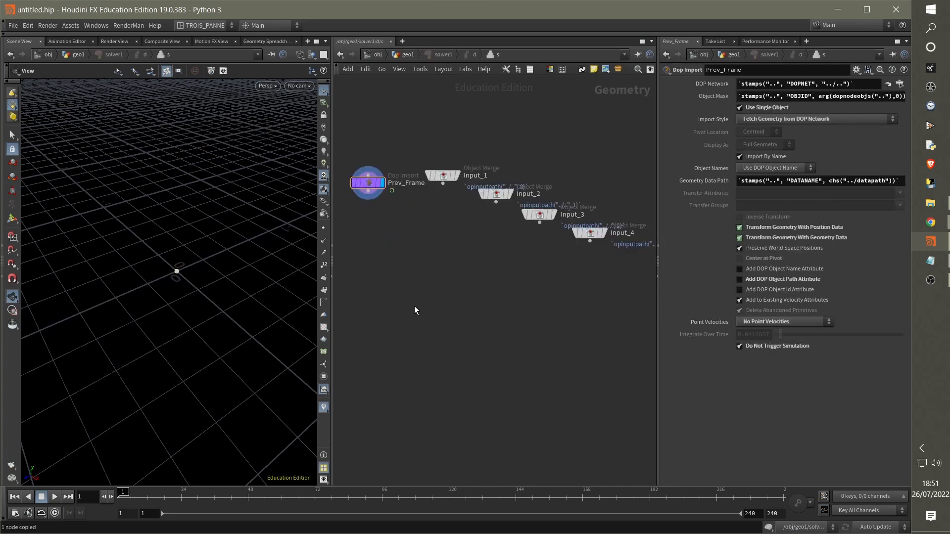
pyautogui.hotkey('ctrl', 'v')
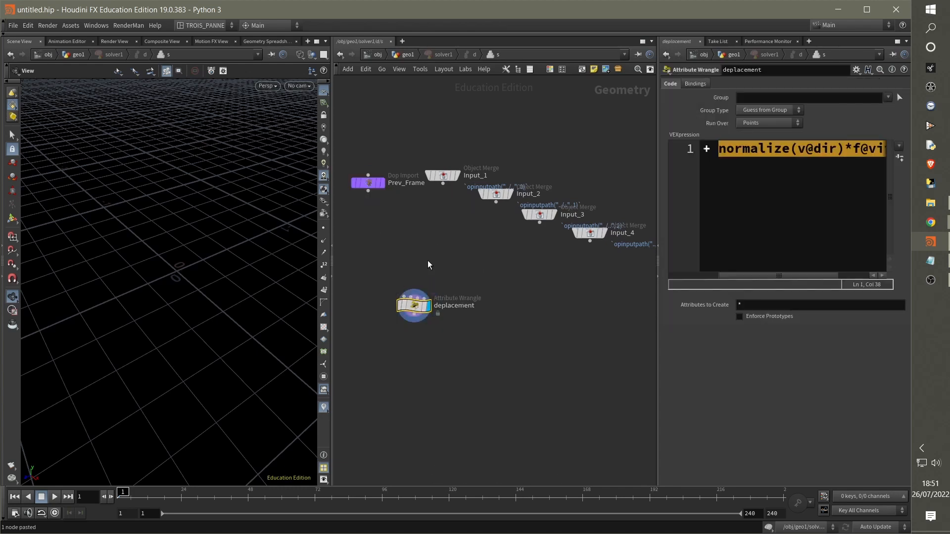
# Examine the Input_1 to Input_4 nodes inside the solver and compare them with solver1's four inputs in geo1
pyautogui.moveTo(447, 267); pyautogui.dragTo(452, 270, button='middle')
pyautogui.moveTo(351, 130); pyautogui.dragTo(598, 236)
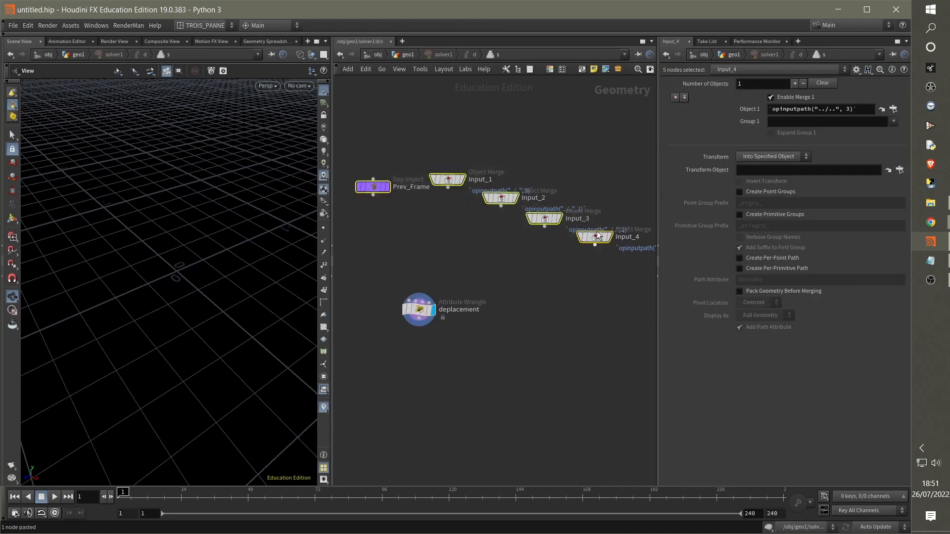
pyautogui.click(554, 279)
pyautogui.moveTo(489, 186); pyautogui.dragTo(635, 281)
pyautogui.press('u')
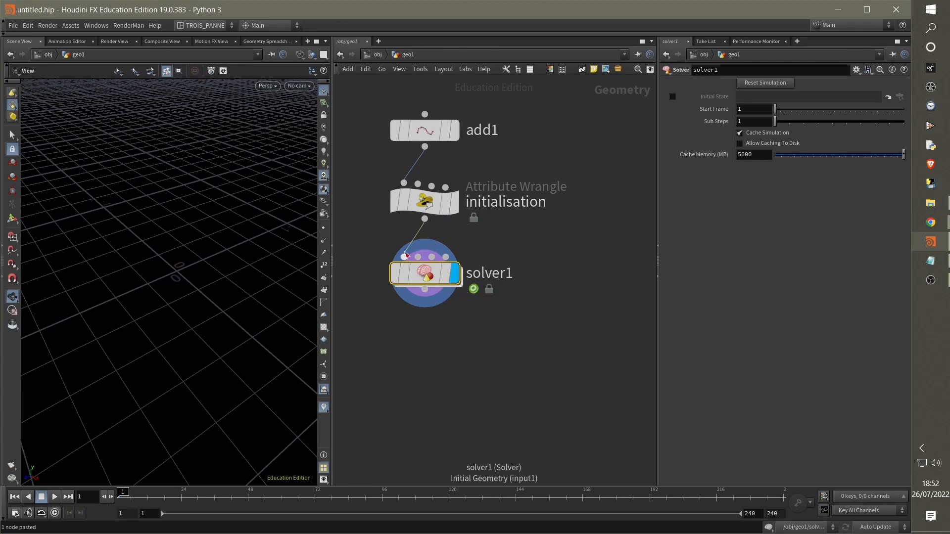
pyautogui.scroll(2, 417, 258)
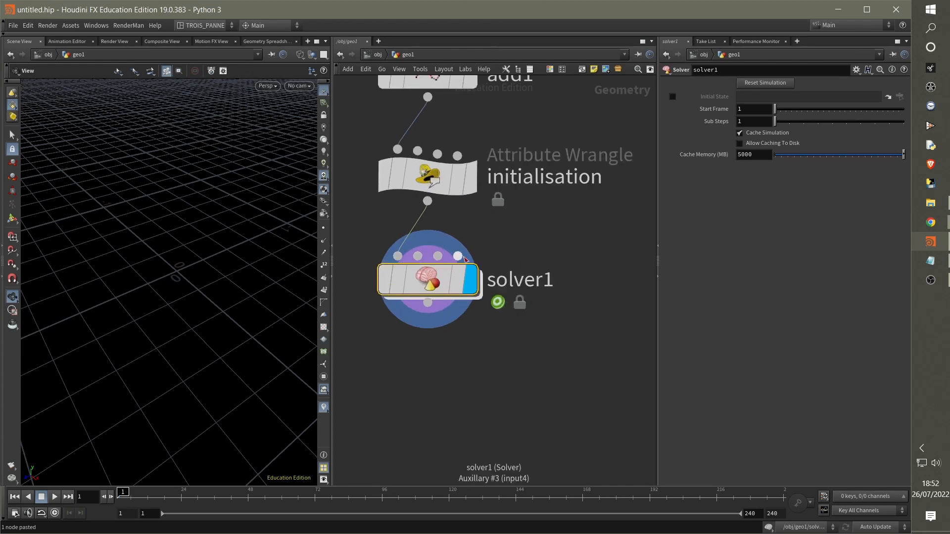
# Go back inside solver1 and examine the Prev_Frame node next to the deplacement wrangle
pyautogui.doubleClick(432, 281)
pyautogui.scroll(3, 375, 198)
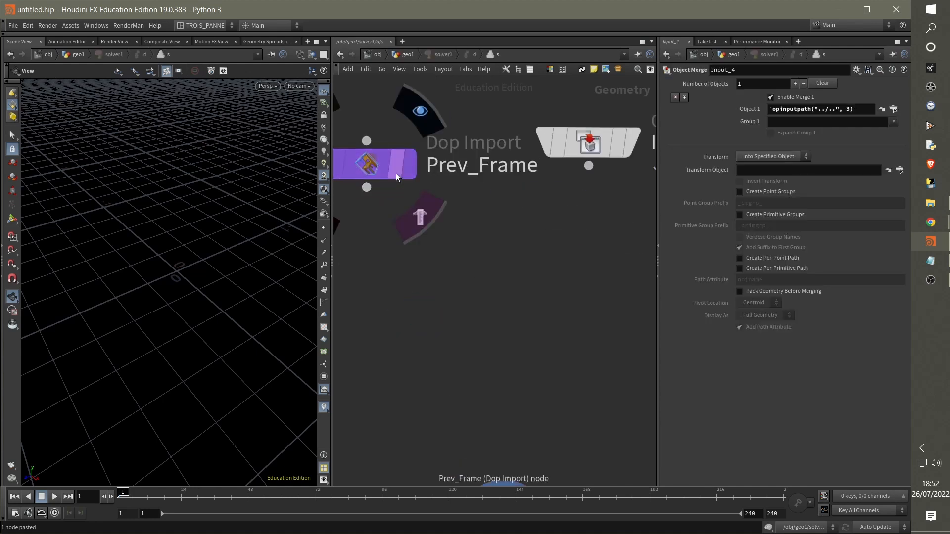
pyautogui.moveTo(420, 226); pyautogui.dragTo(488, 272, button='middle')
pyautogui.moveTo(454, 219); pyautogui.dragTo(461, 282)
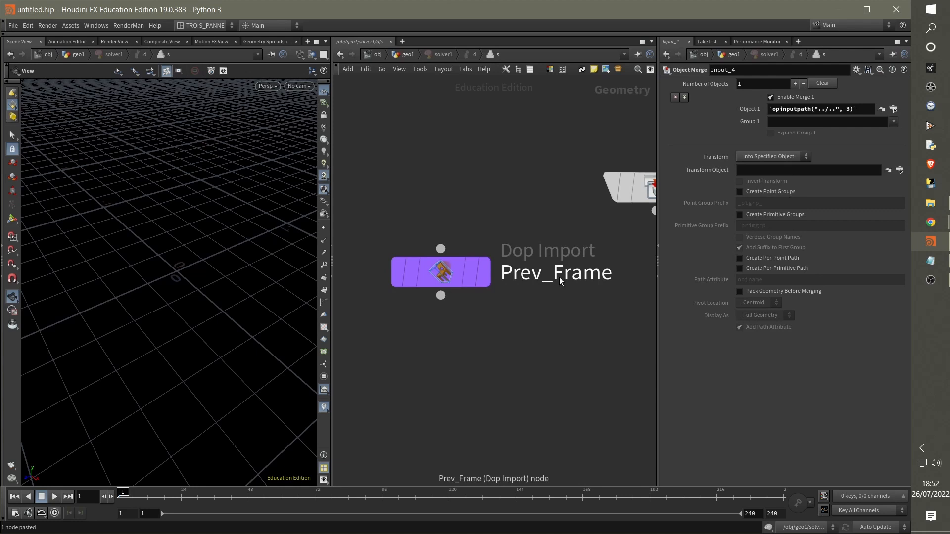
pyautogui.scroll(-5, 513, 314)
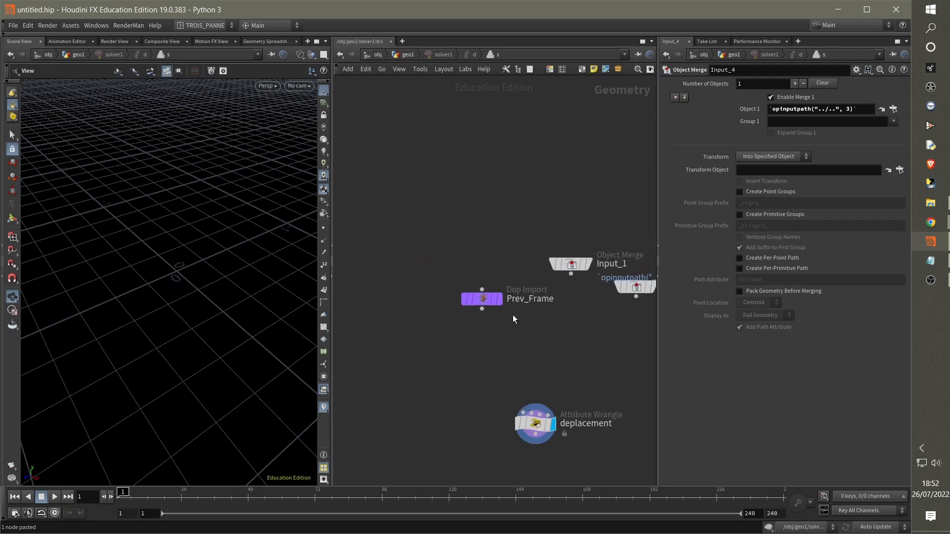
pyautogui.moveTo(512, 315); pyautogui.dragTo(468, 260, button='middle')
pyautogui.moveTo(453, 203)
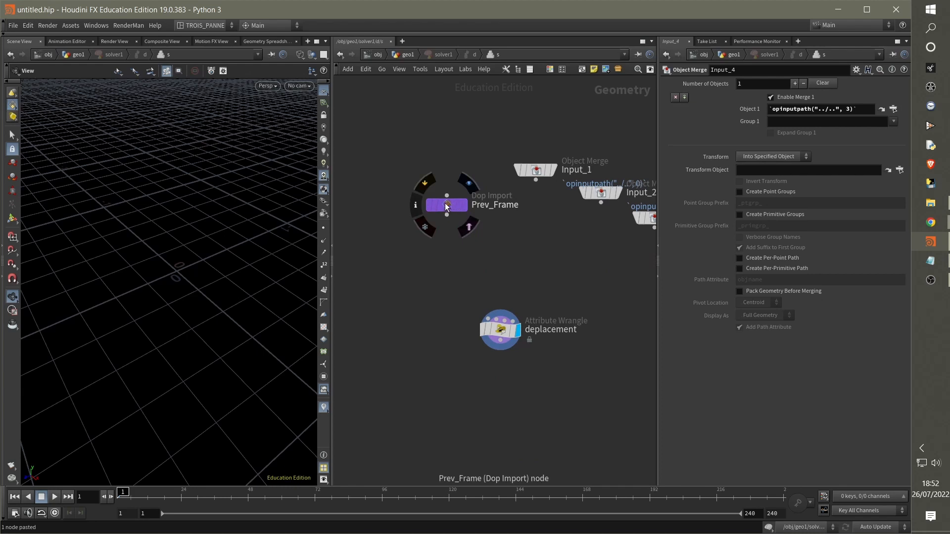
# Place the deplacement wrangle directly below Prev_Frame and connect Prev_Frame's output to its first input
pyautogui.moveTo(503, 263); pyautogui.dragTo(480, 246, button='middle')
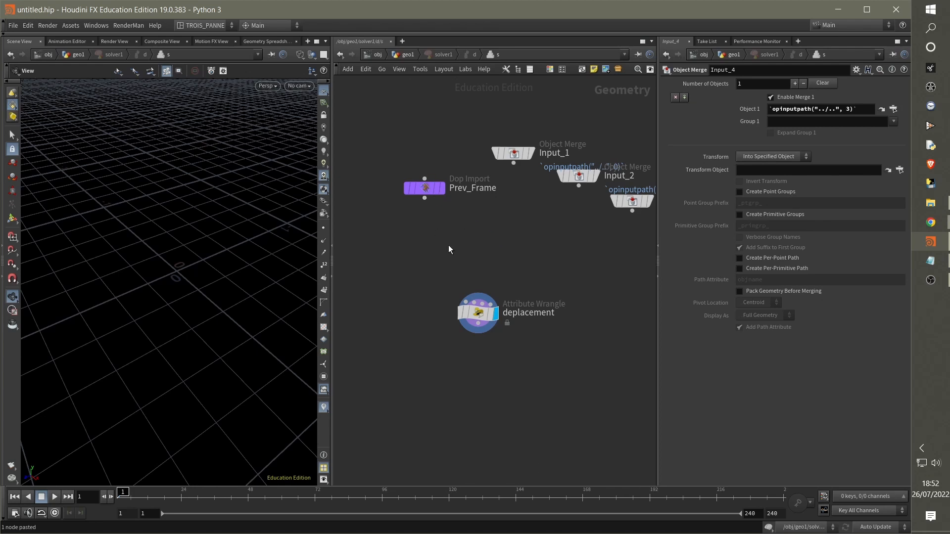
pyautogui.moveTo(488, 311); pyautogui.dragTo(435, 279)
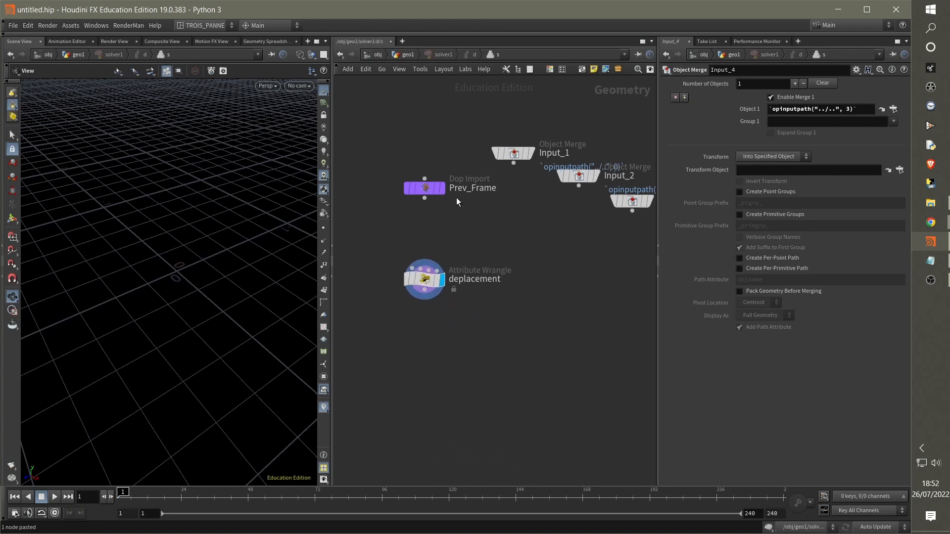
pyautogui.click(425, 199)
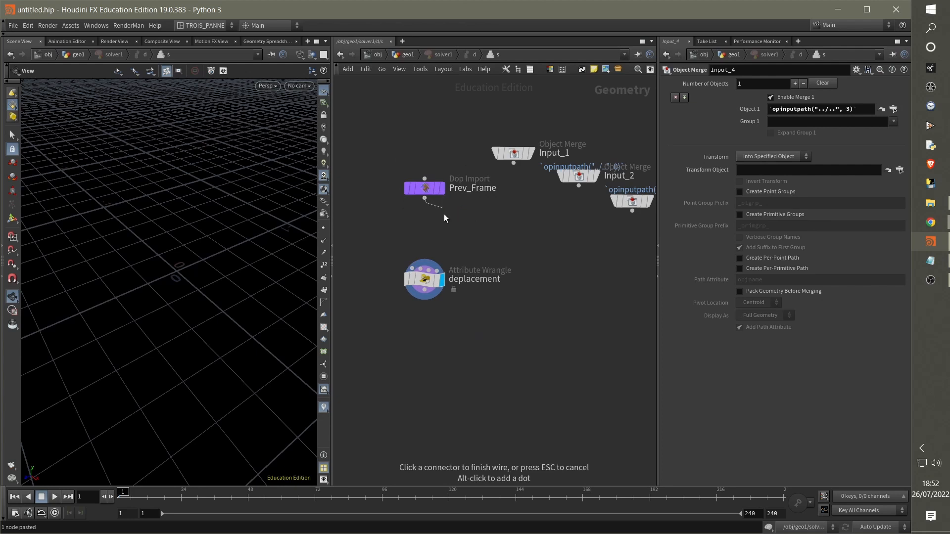
pyautogui.click(412, 268)
pyautogui.click(425, 282)
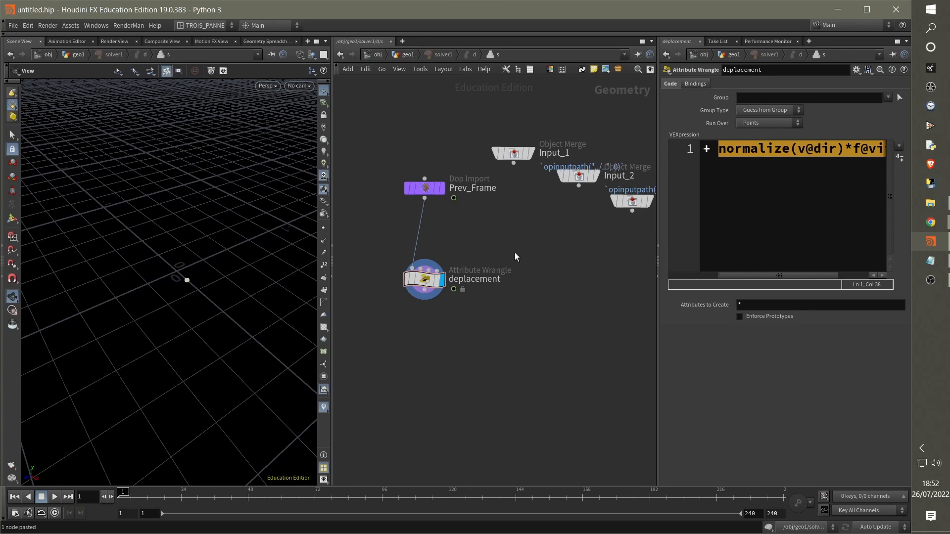
# Select Prev_Frame to view its parameters and move it closer above the deplacement wrangle
pyautogui.moveTo(382, 148); pyautogui.dragTo(423, 218)
pyautogui.moveTo(431, 187)
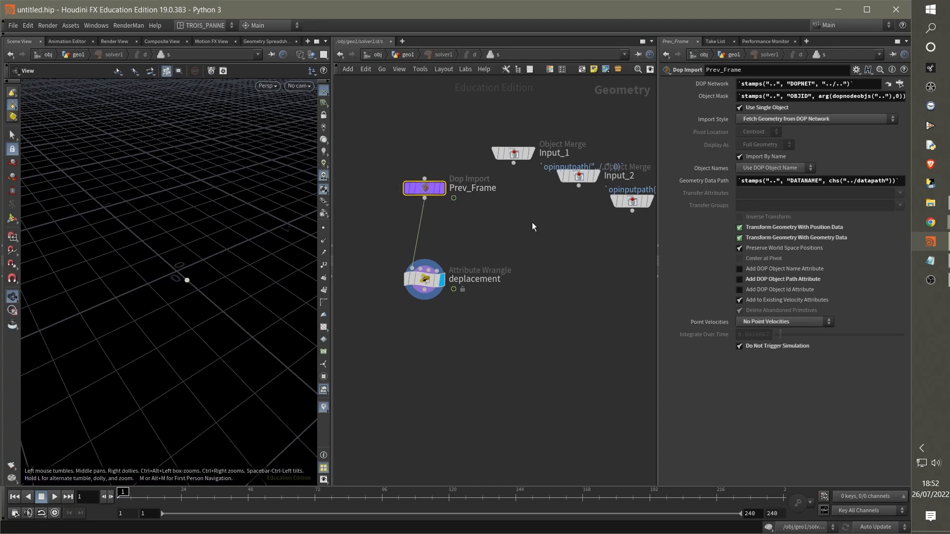
pyautogui.moveTo(528, 236); pyautogui.dragTo(510, 230, button='middle')
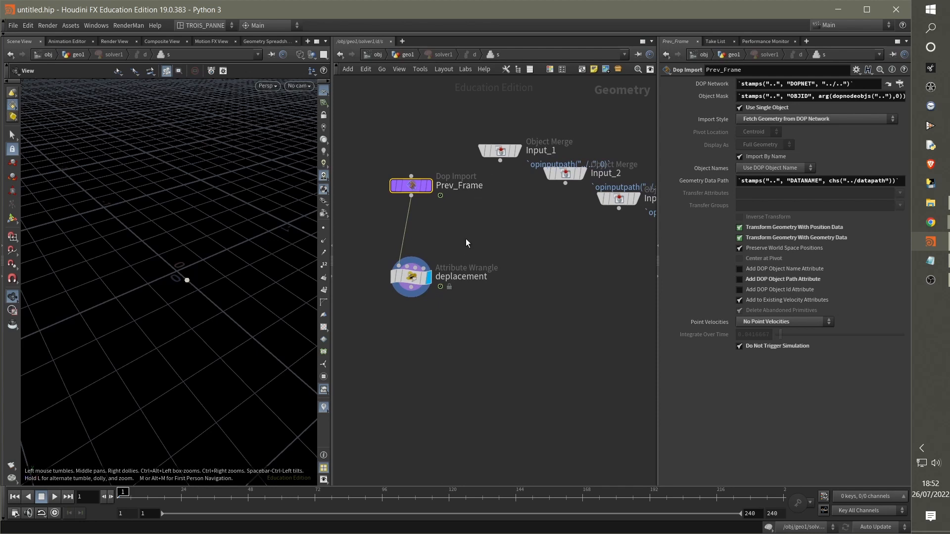
pyautogui.moveTo(419, 186); pyautogui.dragTo(419, 214)
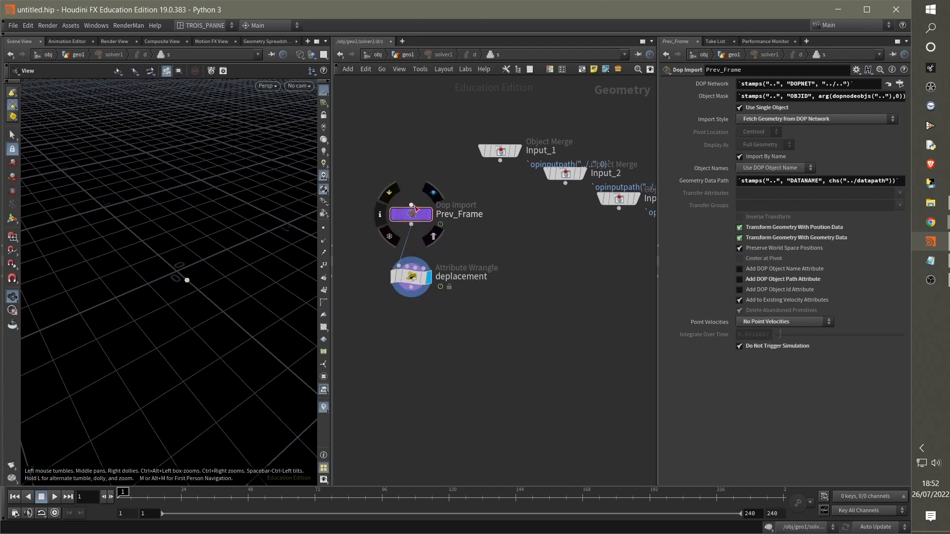
# Return to geo1, review the add1, initialisation and solver1 chain, and scrub the first frames to run the solver, ending on frame 1
pyautogui.click(407, 54)
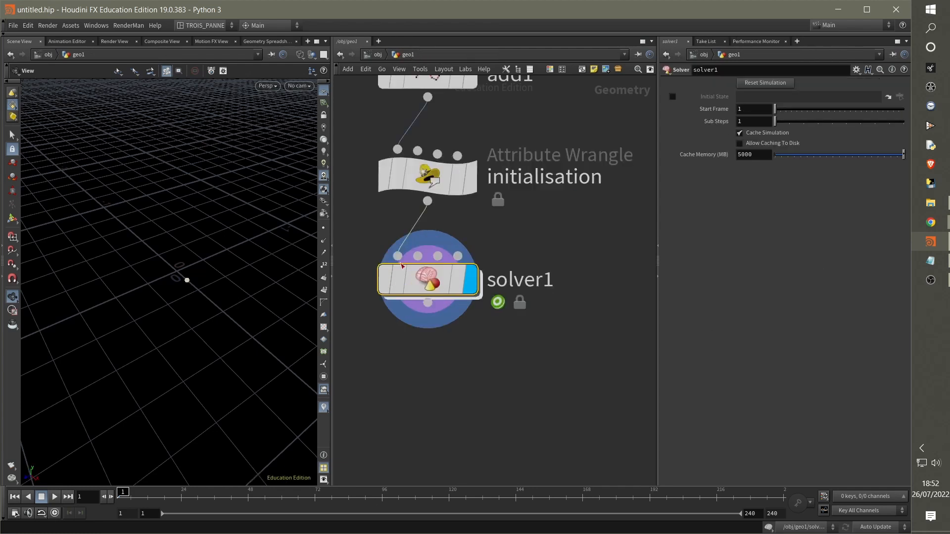
pyautogui.moveTo(521, 357); pyautogui.dragTo(563, 394, button='middle')
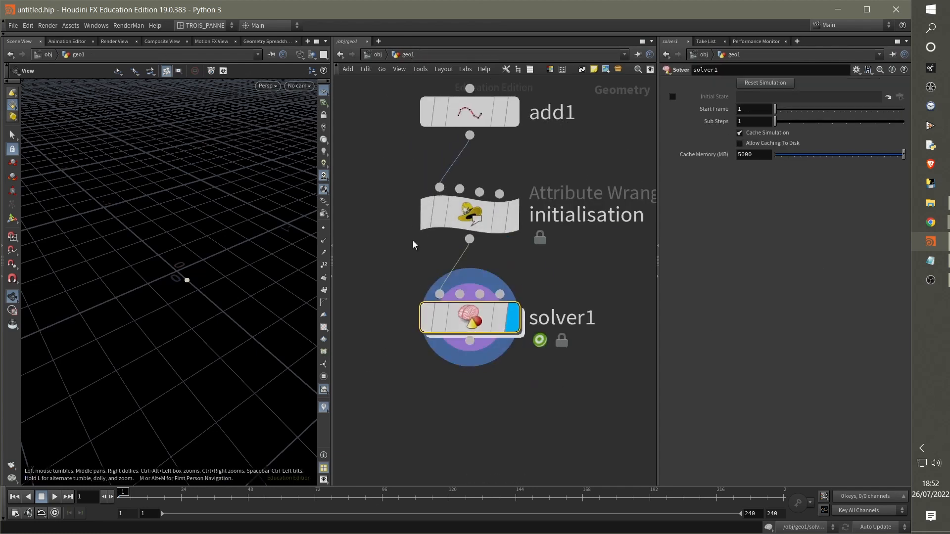
pyautogui.moveTo(500, 131); pyautogui.dragTo(496, 163, button='middle')
pyautogui.moveTo(581, 116); pyautogui.dragTo(424, 268)
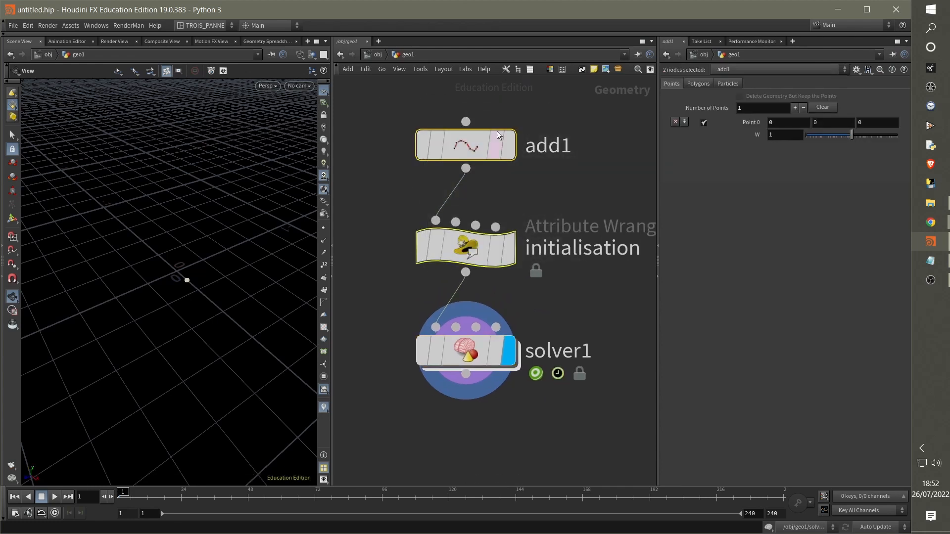
pyautogui.click(460, 351)
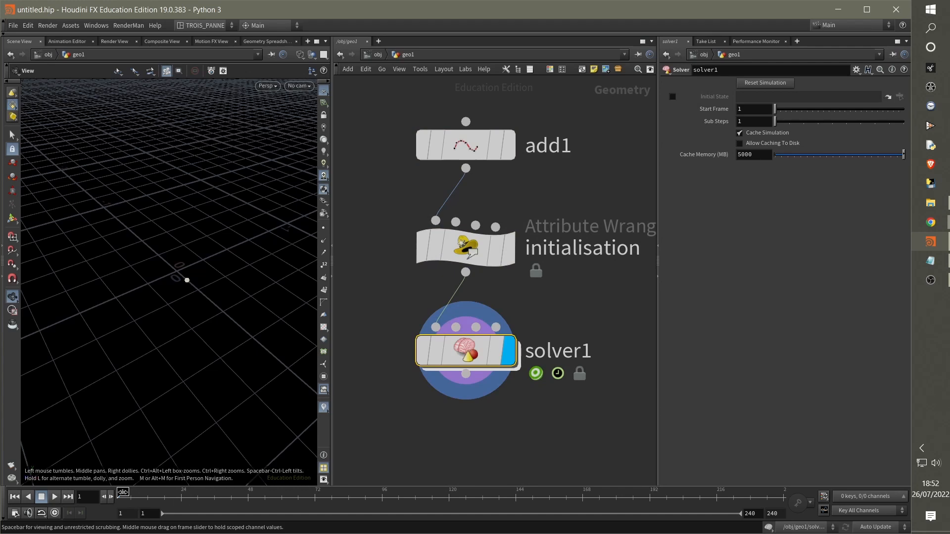
pyautogui.moveTo(123, 492)
pyautogui.mouseDown()
pyautogui.moveTo(151, 495)
pyautogui.moveTo(119, 501)
pyautogui.mouseUp()
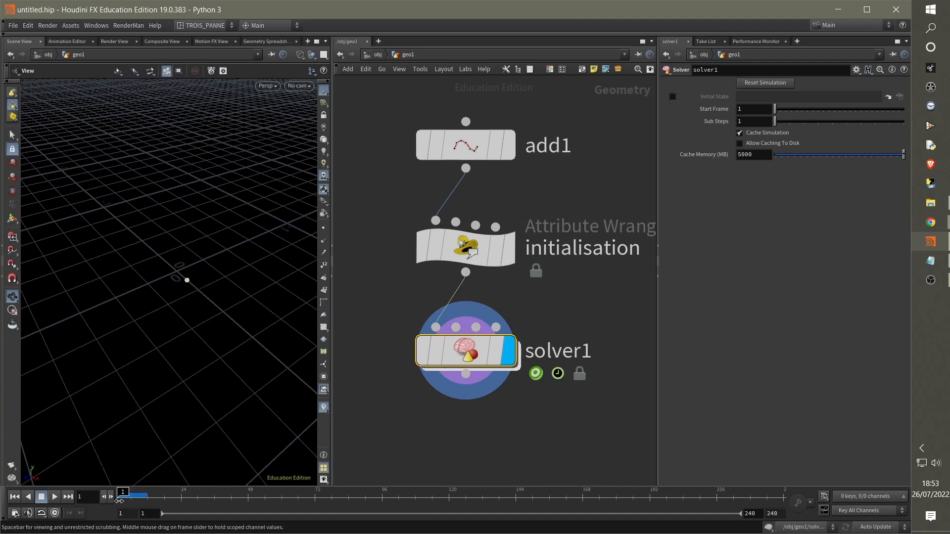
# Compare the point's position between initialisation and solver1 on frame 1, and advance to frame 2 with solver1 displayed
pyautogui.moveTo(228, 259); pyautogui.dragTo(158, 389)
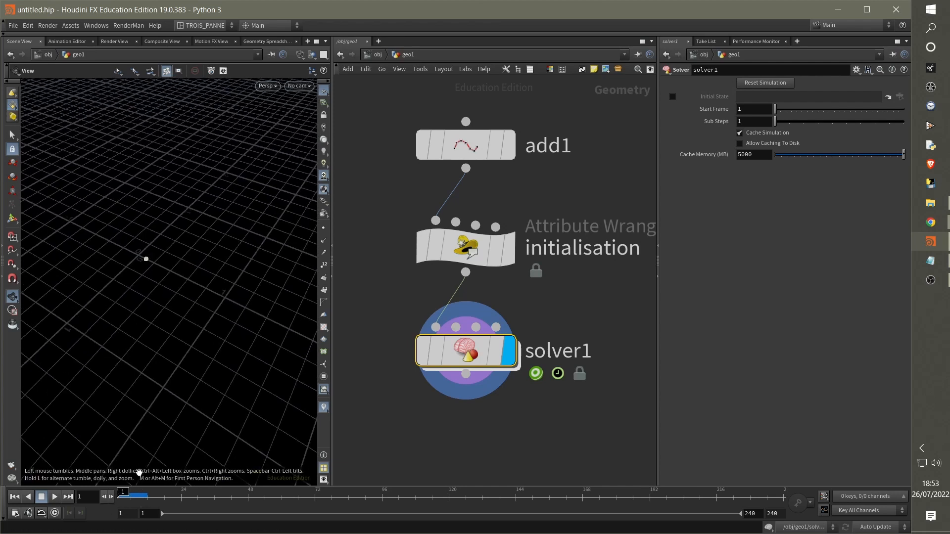
pyautogui.click(508, 255)
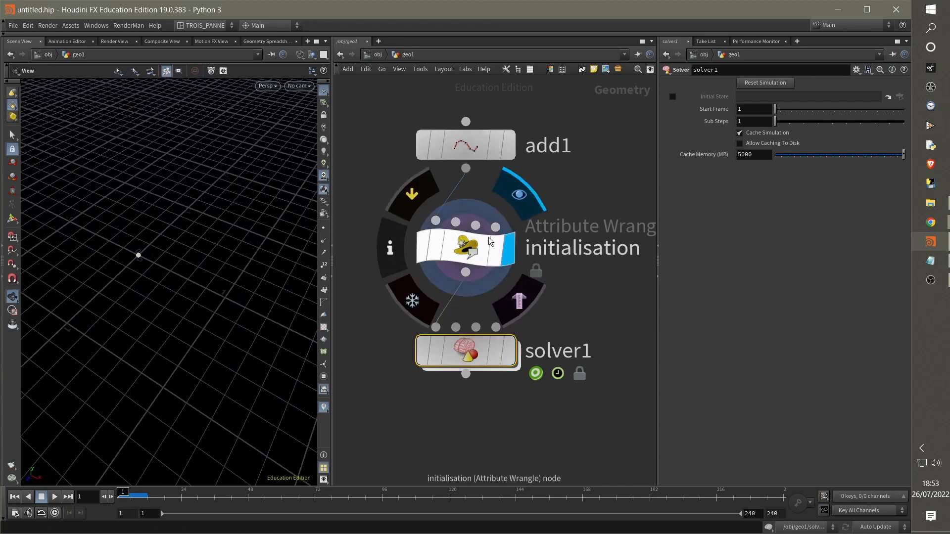
pyautogui.click(511, 354)
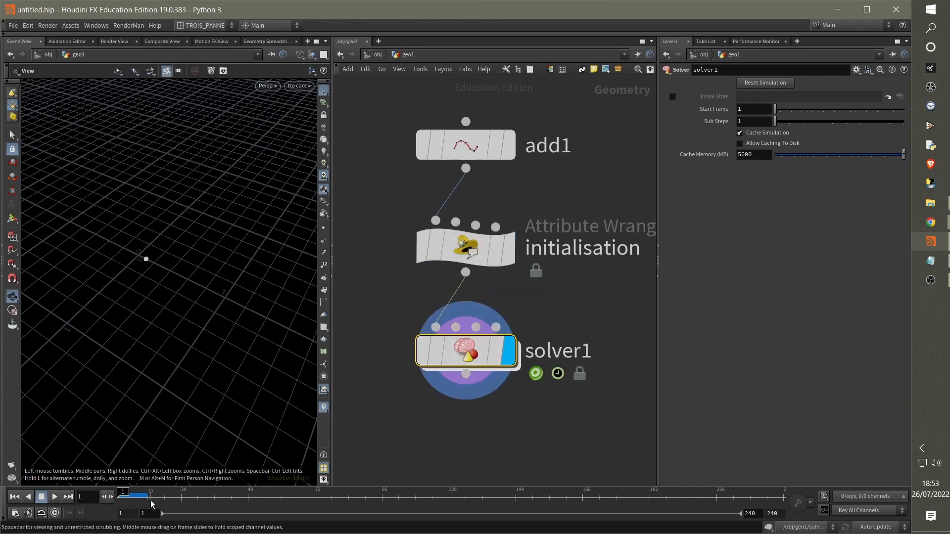
pyautogui.press('Right')
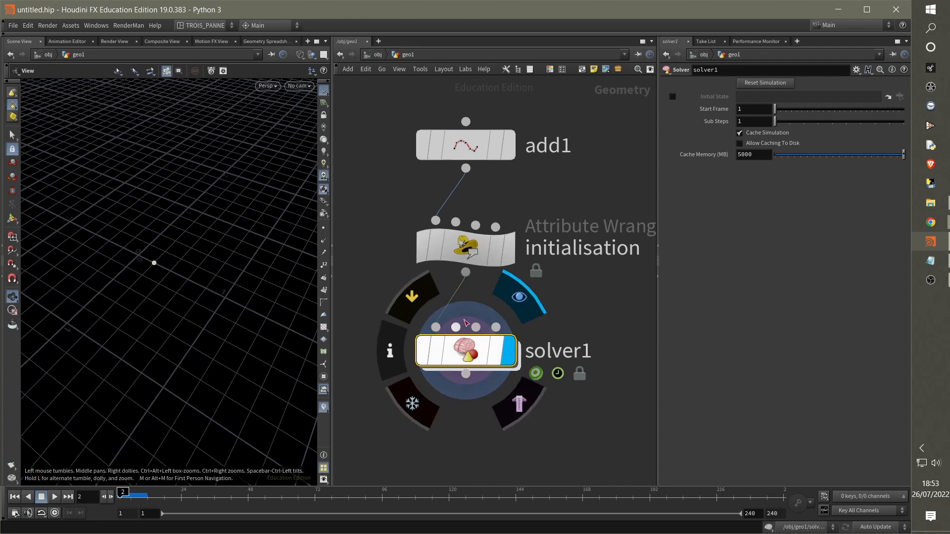
# Review the nodes feeding solver1 and re-enter the solver to inspect Prev_Frame and deplacement on frame 2
pyautogui.moveTo(370, 109); pyautogui.dragTo(564, 272)
pyautogui.moveTo(455, 247); pyautogui.dragTo(456, 201)
pyautogui.moveTo(530, 272); pyautogui.dragTo(527, 91, button='middle')
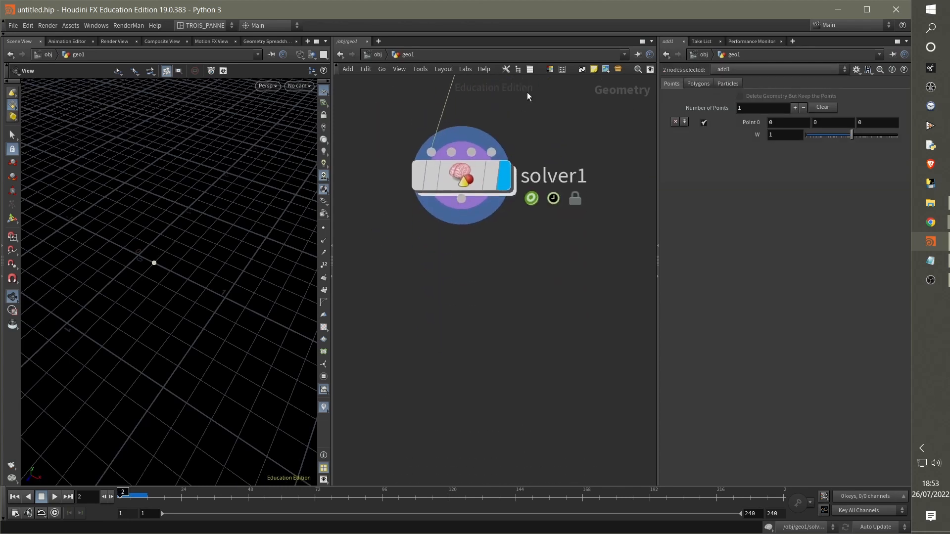
pyautogui.doubleClick(457, 177)
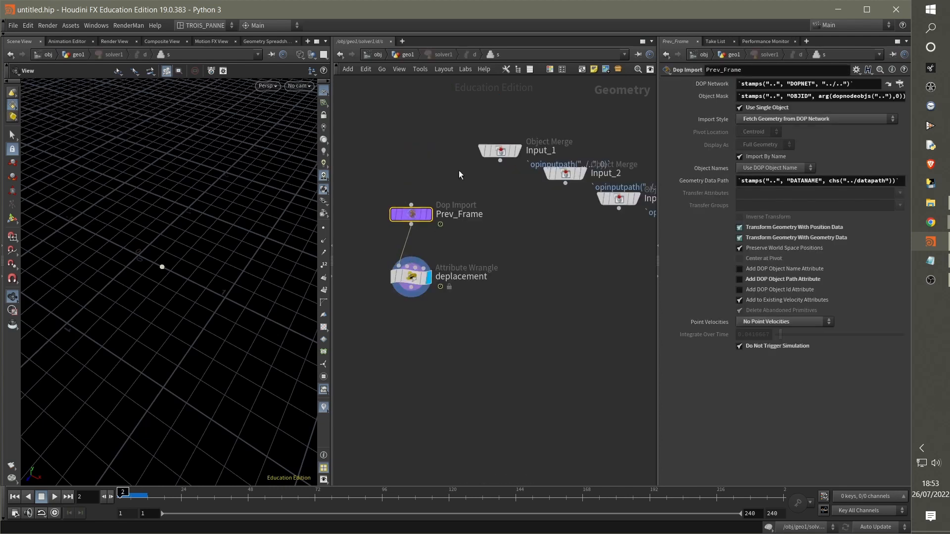
pyautogui.moveTo(414, 280)
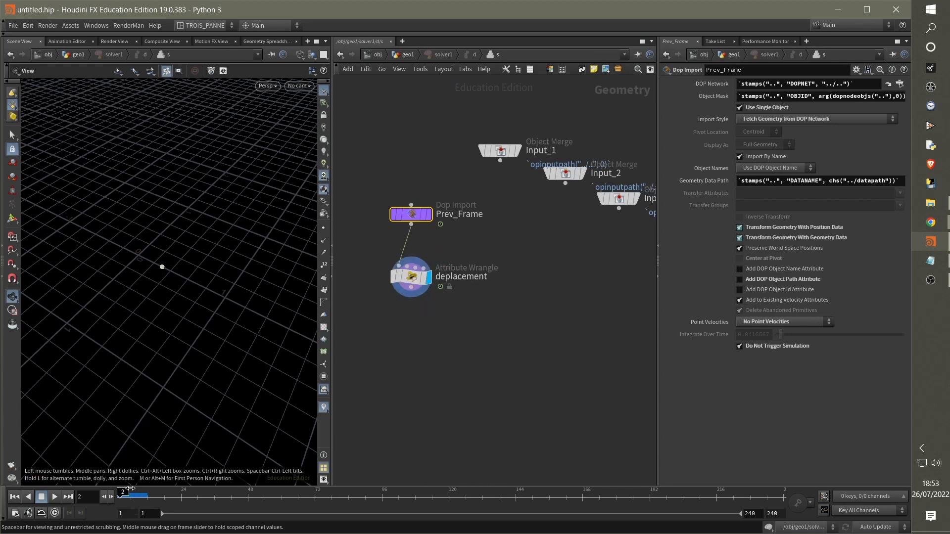
# Return to geo1 and scrub the timeline to frame 12 to examine the point's movement from solver1
pyautogui.click(408, 55)
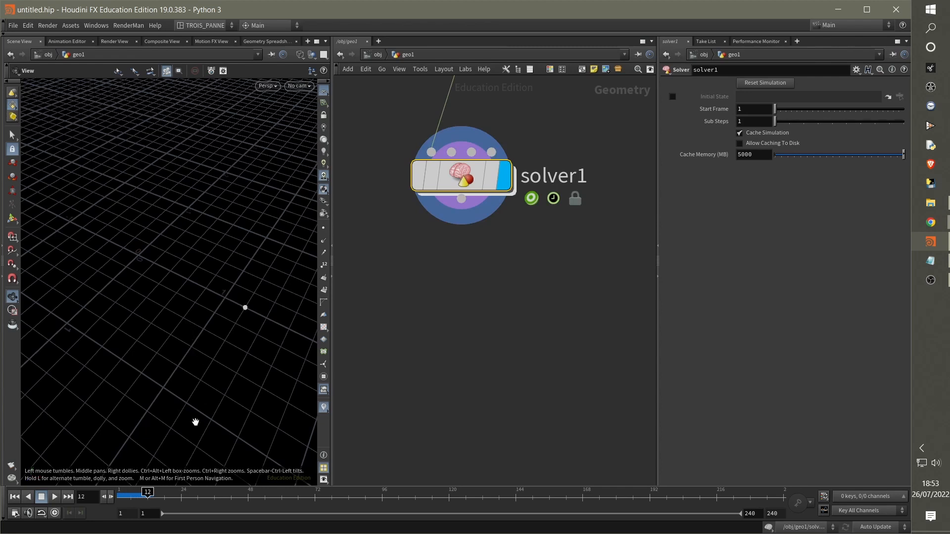
pyautogui.moveTo(154, 497)
pyautogui.mouseDown()
pyautogui.moveTo(177, 496)
pyautogui.moveTo(133, 496)
pyautogui.moveTo(148, 496)
pyautogui.mouseUp()
pyautogui.moveTo(282, 282); pyautogui.dragTo(225, 245, button='middle')
pyautogui.moveTo(500, 242); pyautogui.dragTo(484, 310, button='middle')
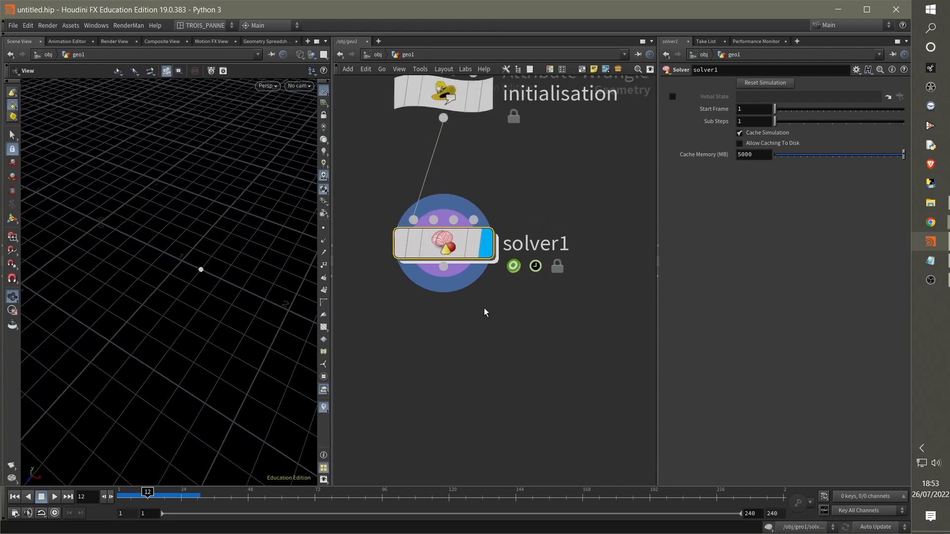
# Inside solver1, move the deplacement wrangle further below Prev_Frame and return the timeline to frame 1
pyautogui.doubleClick(448, 247)
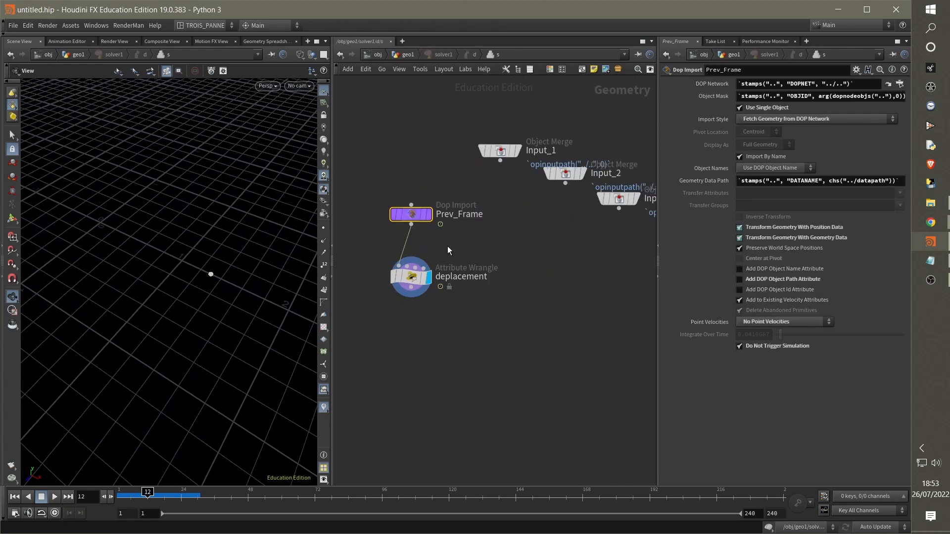
pyautogui.moveTo(414, 281); pyautogui.dragTo(414, 349)
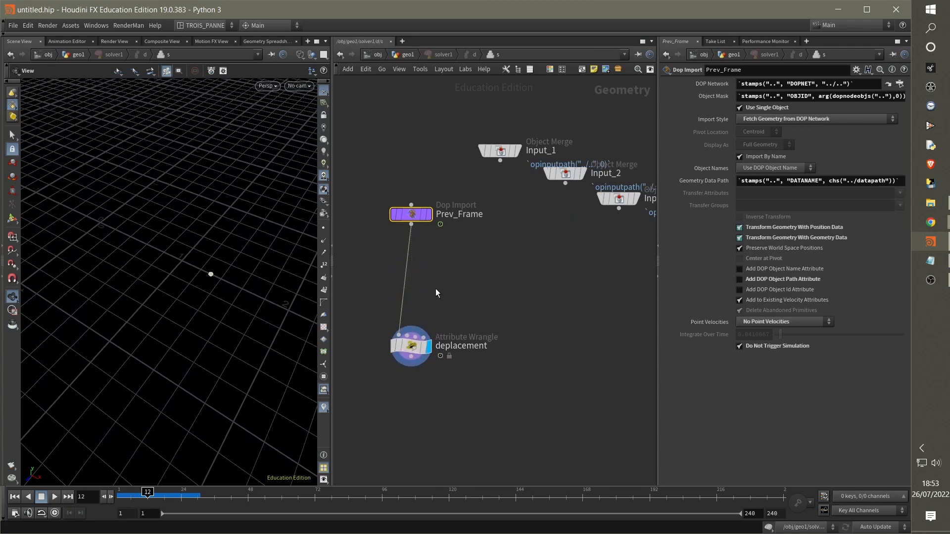
pyautogui.moveTo(148, 495); pyautogui.dragTo(119, 496)
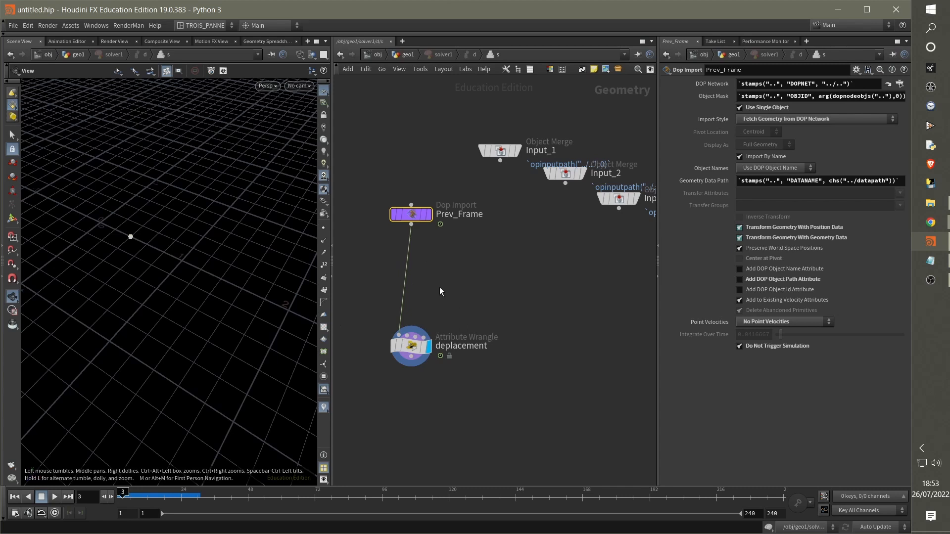
pyautogui.moveTo(124, 496); pyautogui.dragTo(119, 495)
# Add an Attribute Randomize node and insert it on the wire between Prev_Frame and deplacement
pyautogui.moveTo(440, 267); pyautogui.dragTo(476, 280, button='middle')
pyautogui.click(476, 283)
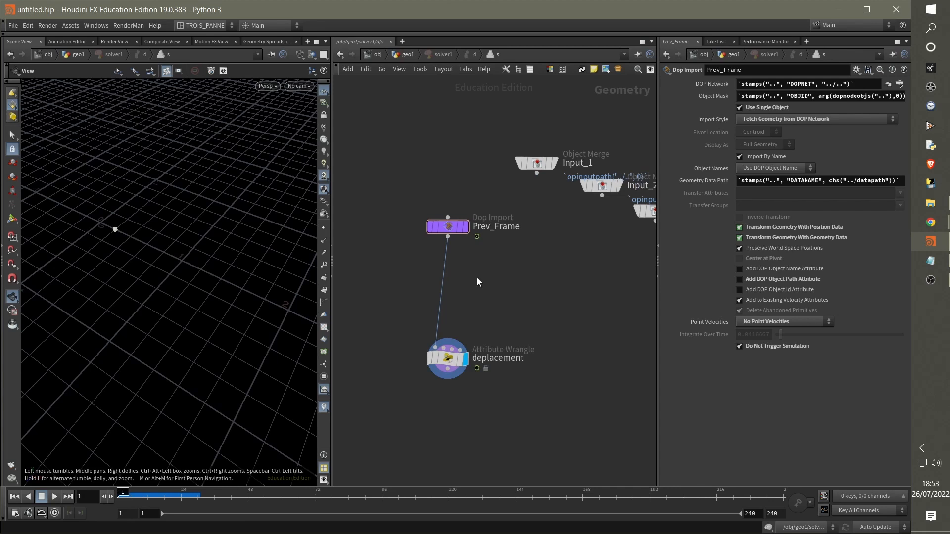
pyautogui.press('Tab')
pyautogui.write('at')
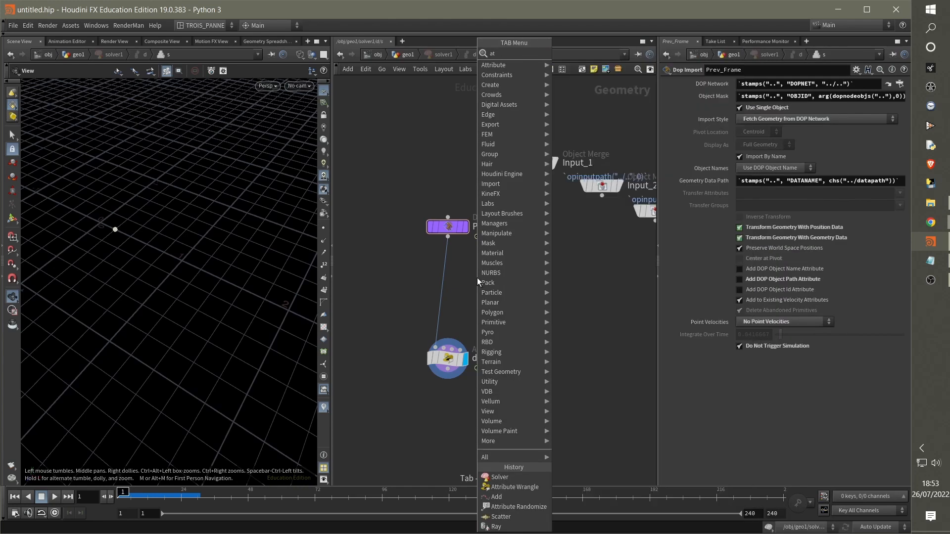
pyautogui.write('tribu n')
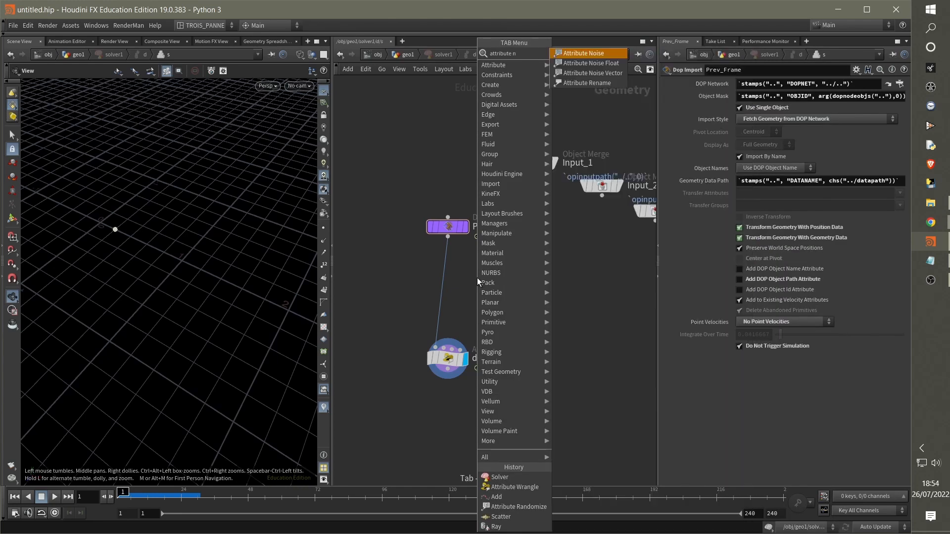
pyautogui.press('BackSpace')
pyautogui.press('BackSpace')
pyautogui.write('ra')
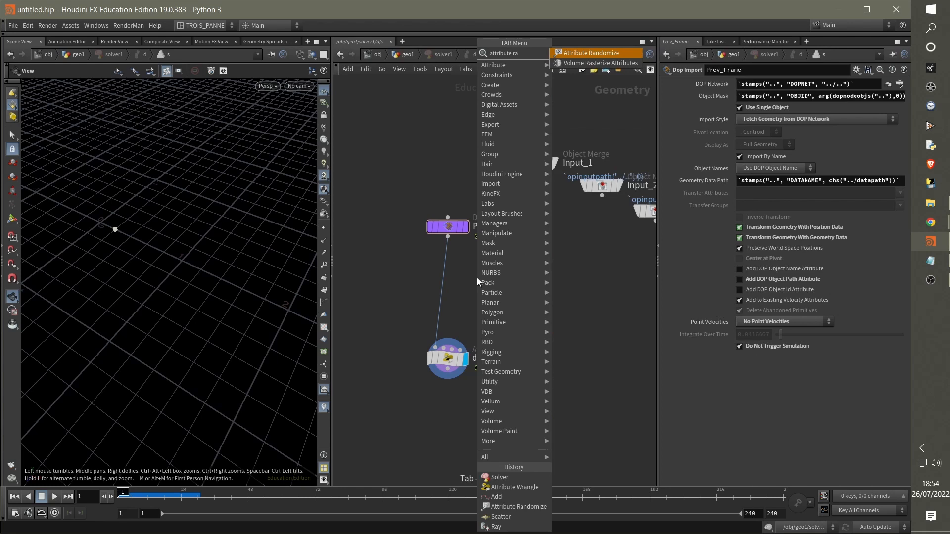
pyautogui.press('Return')
pyautogui.click(476, 278)
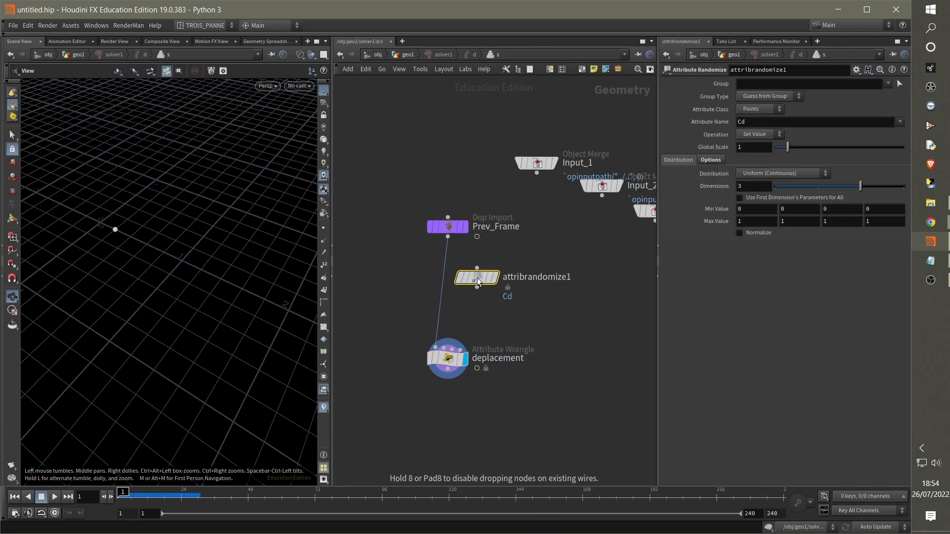
pyautogui.moveTo(477, 278); pyautogui.dragTo(442, 280)
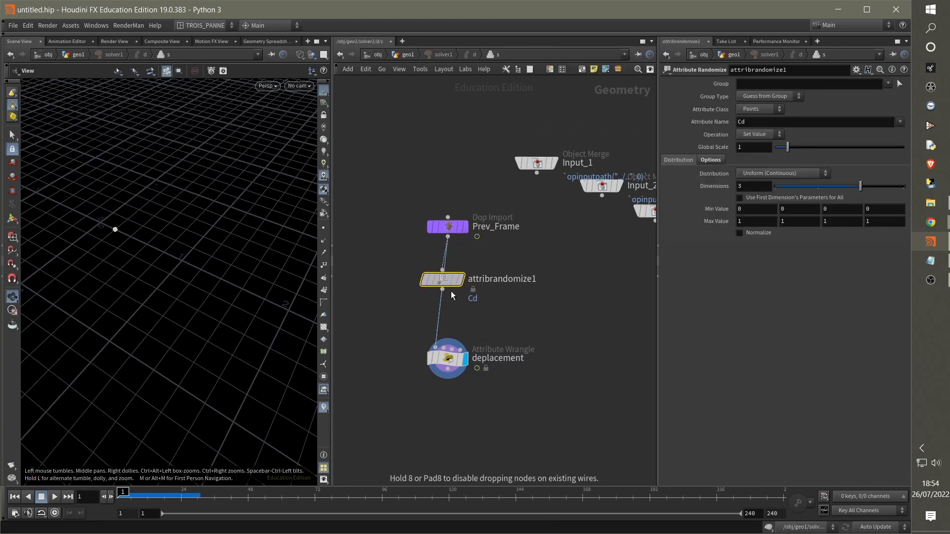
pyautogui.moveTo(460, 282)
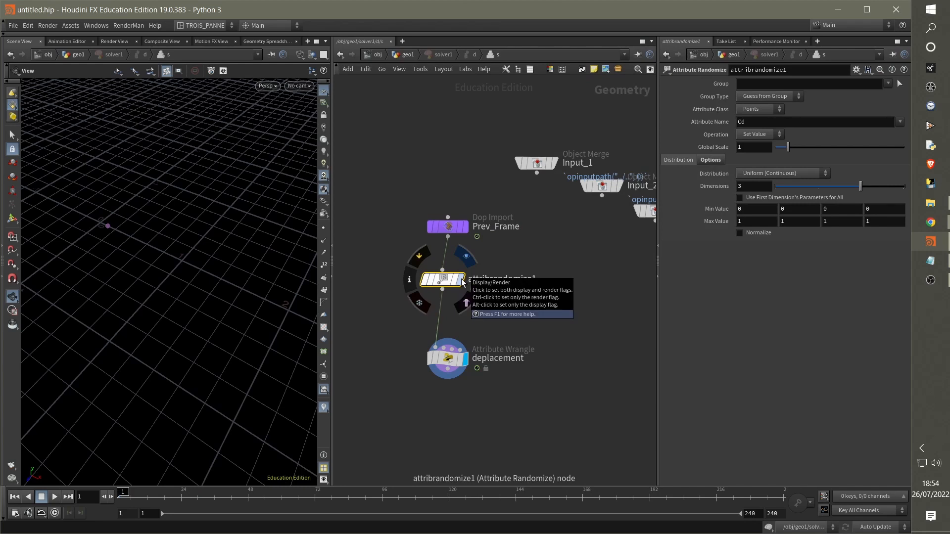
# Set the Attribute Randomize node's attribute name to dir and its operation to Add Value
pyautogui.click(791, 124)
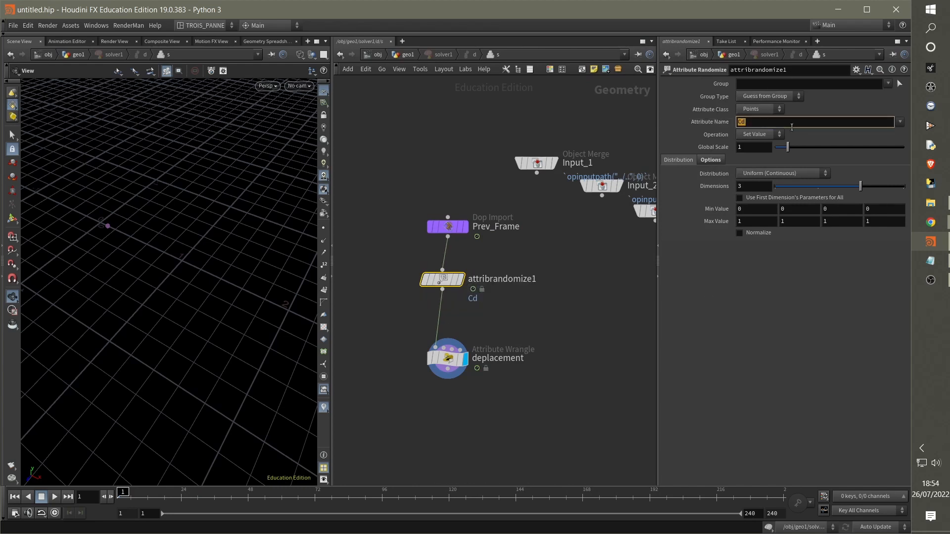
pyautogui.write('dir')
pyautogui.press('Return')
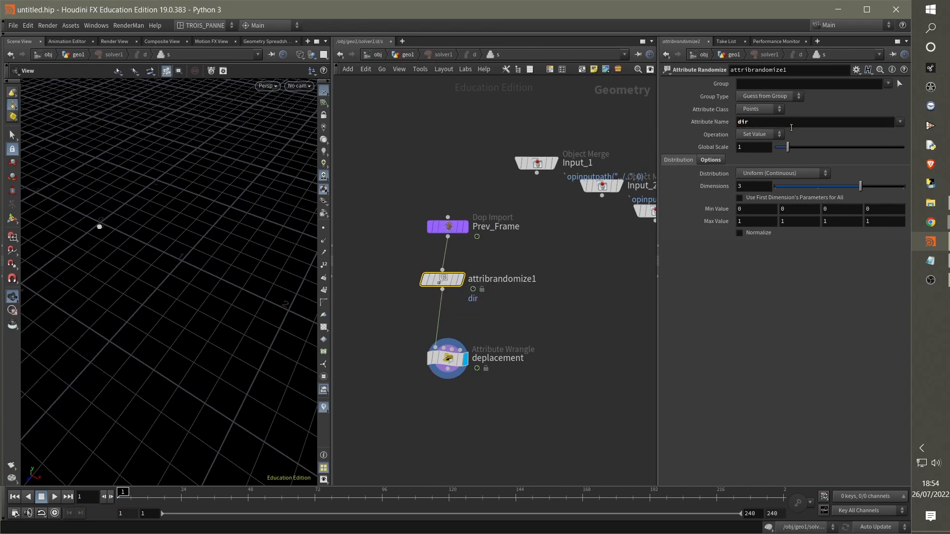
pyautogui.click(746, 125)
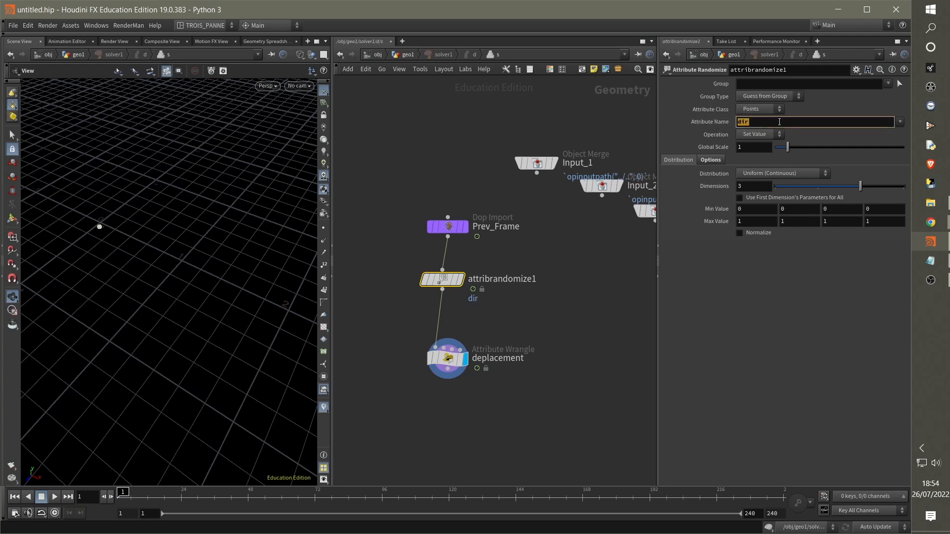
pyautogui.click(758, 135)
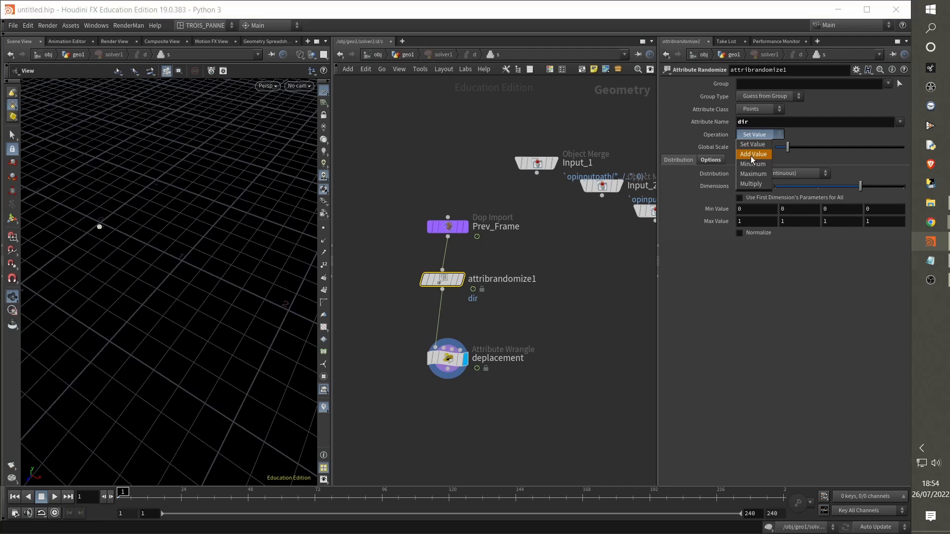
pyautogui.click(752, 156)
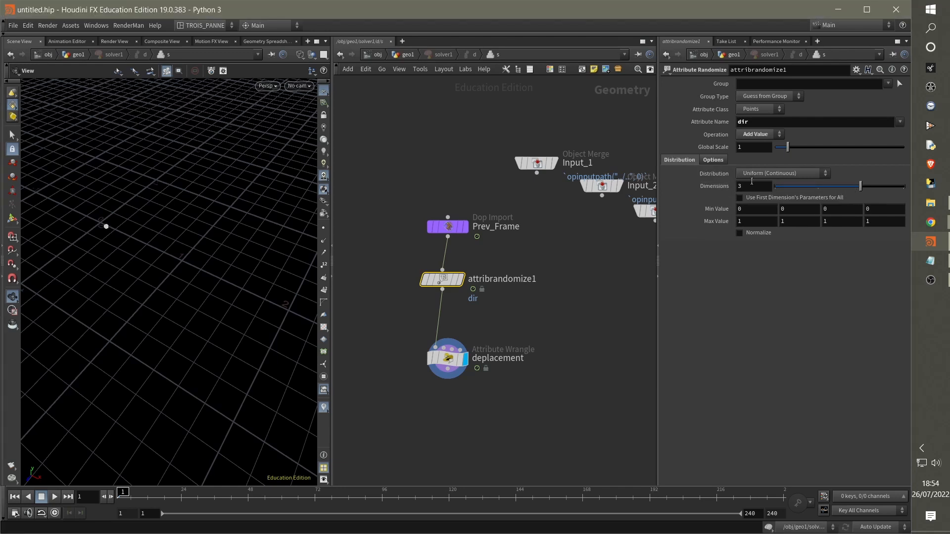
# Set the randomize Min Value to -1 in the first and third components and the second component's Max Value to 0
pyautogui.click(750, 208)
pyautogui.write('-1')
pyautogui.press('Return')
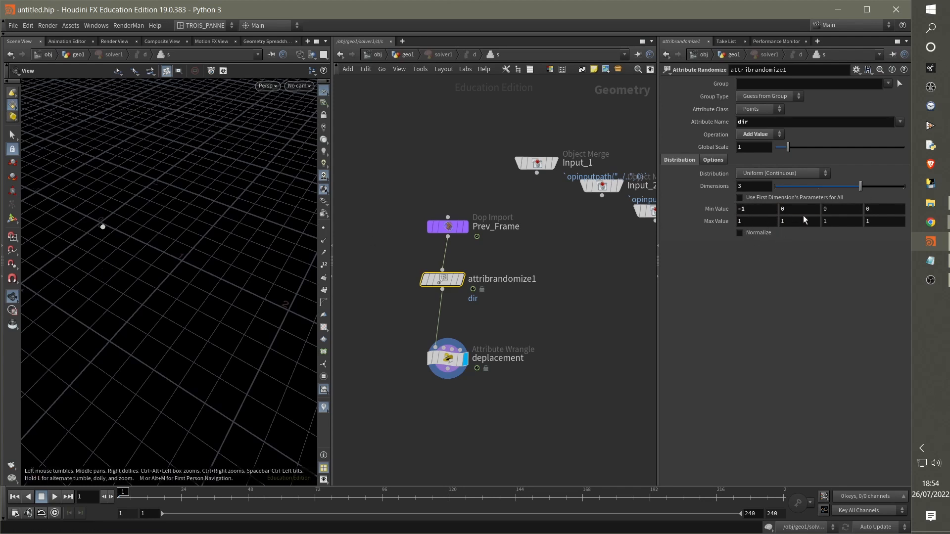
pyautogui.write('0')
pyautogui.press('Return')
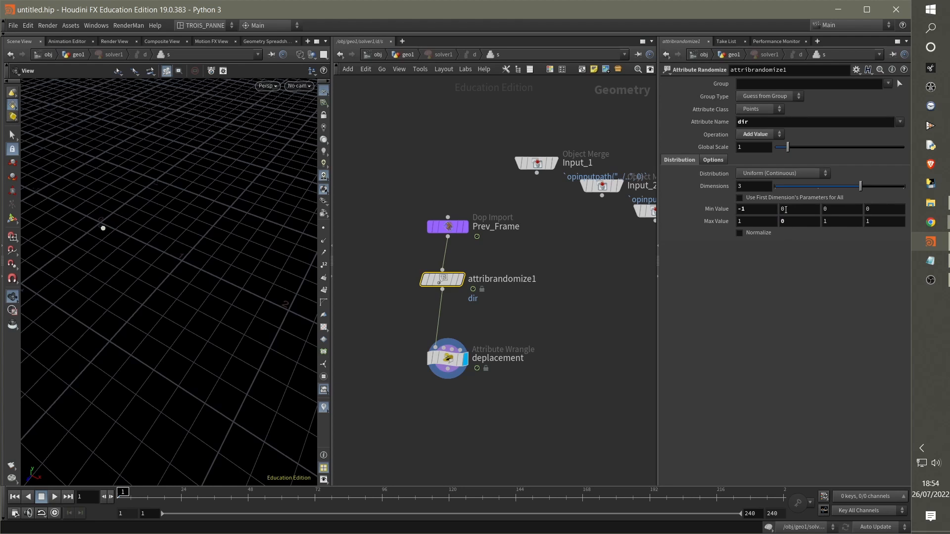
pyautogui.click(835, 211)
pyautogui.write('-1')
pyautogui.press('Return')
# Add a scene-level Marker visualizer labelled dir that reads the dir attribute
pyautogui.click(323, 408)
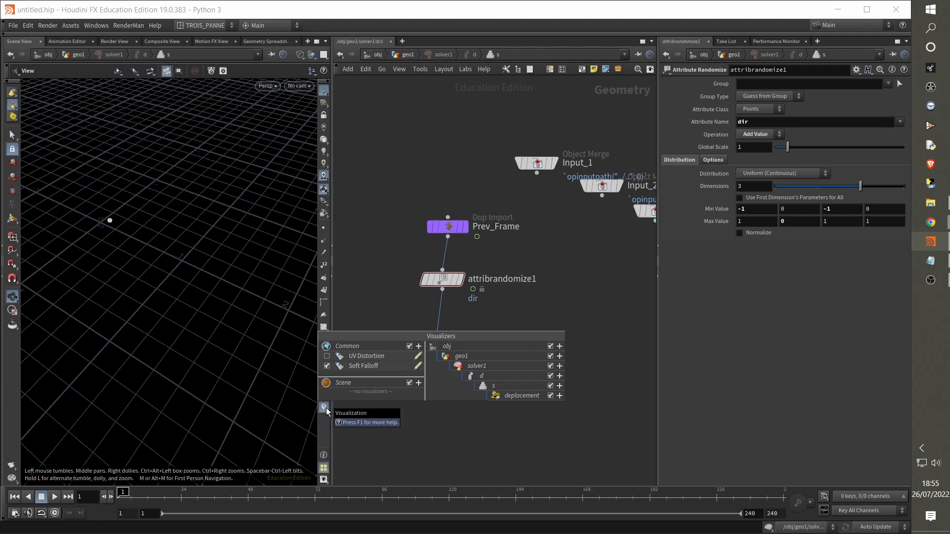
pyautogui.click(420, 383)
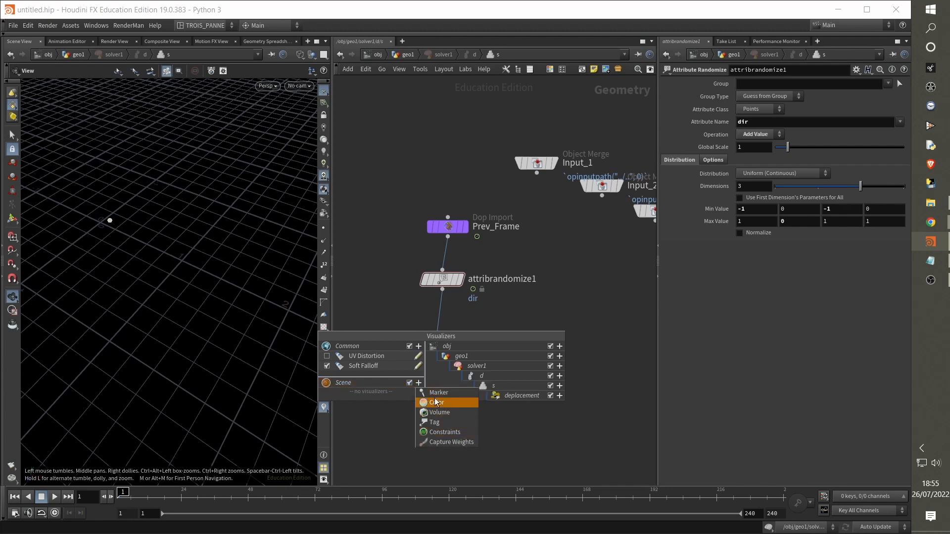
pyautogui.click(439, 392)
pyautogui.click(414, 305)
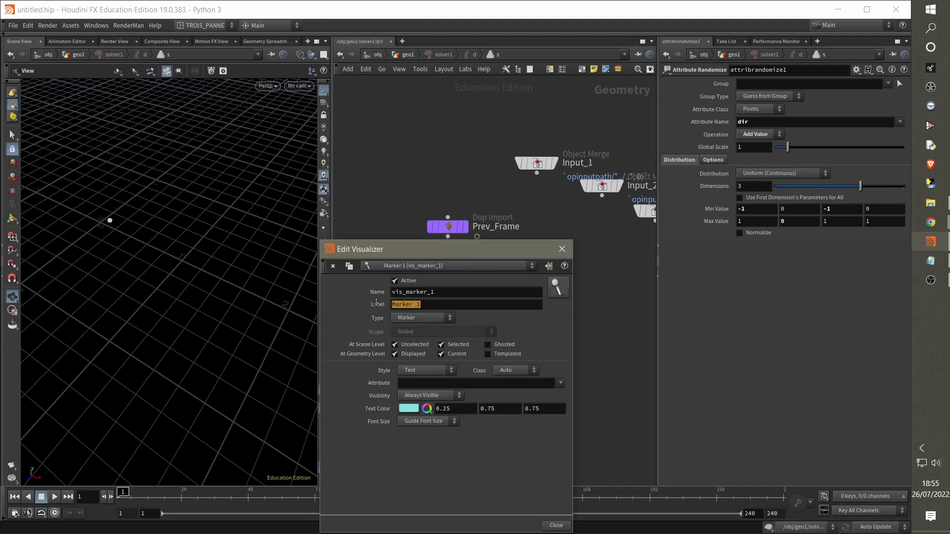
pyautogui.write('dir')
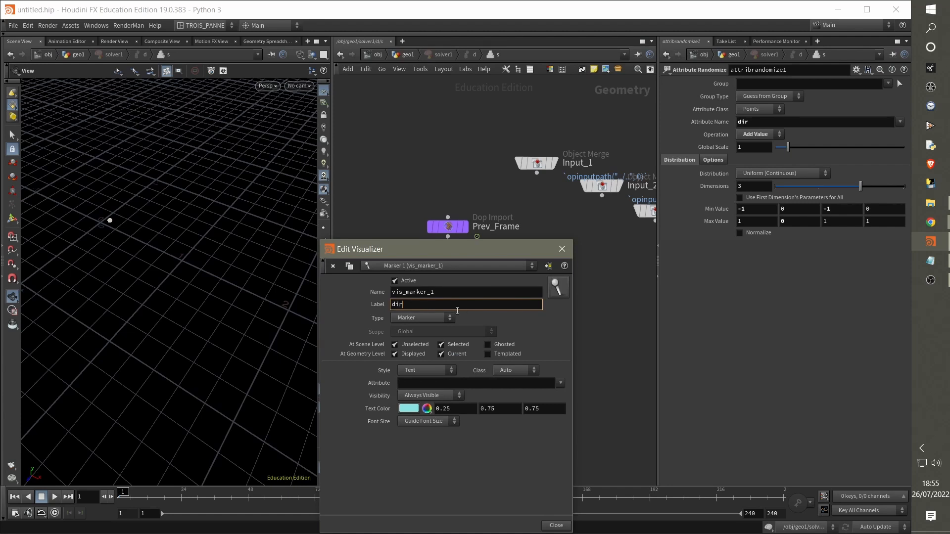
pyautogui.click(415, 382)
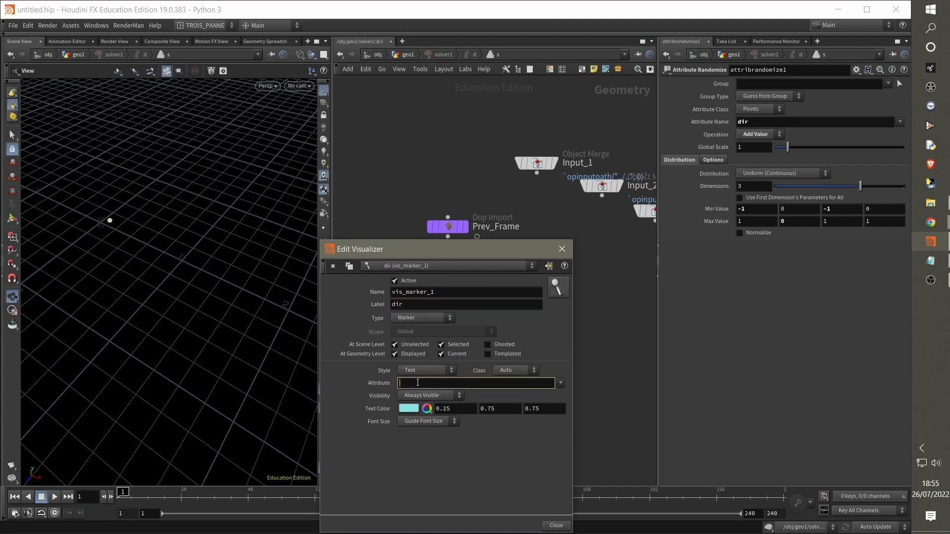
pyautogui.write('dir')
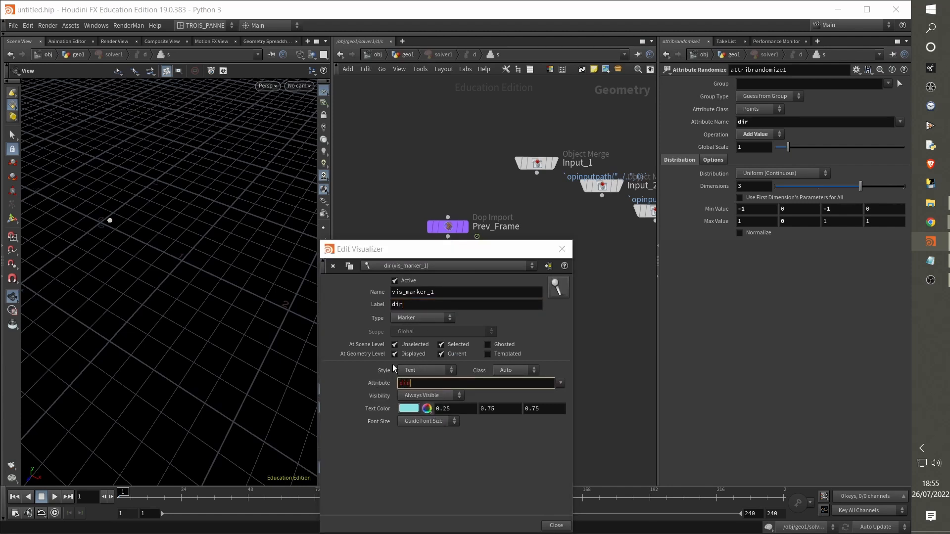
# Set the dir visualizer's style to Vector, keep its length scale at 1, and close its settings
pyautogui.click(428, 370)
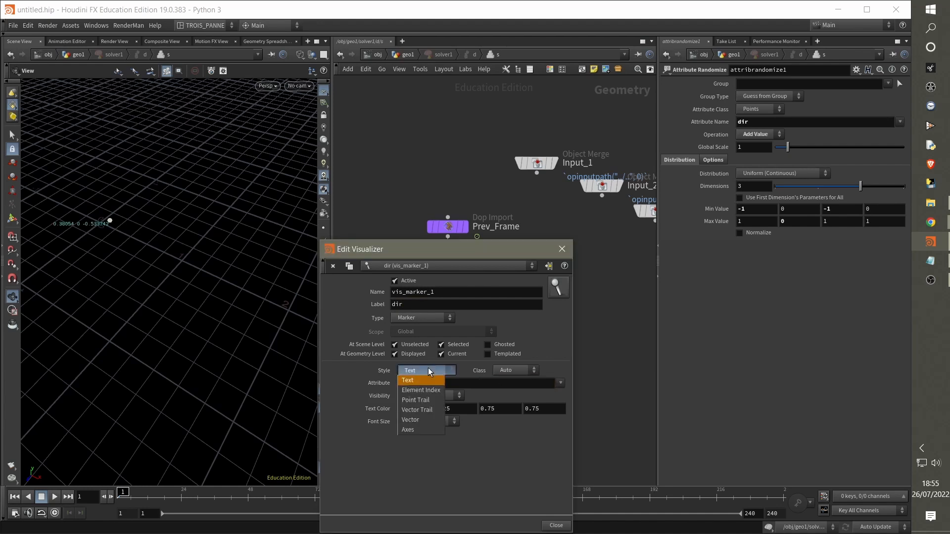
pyautogui.click(421, 420)
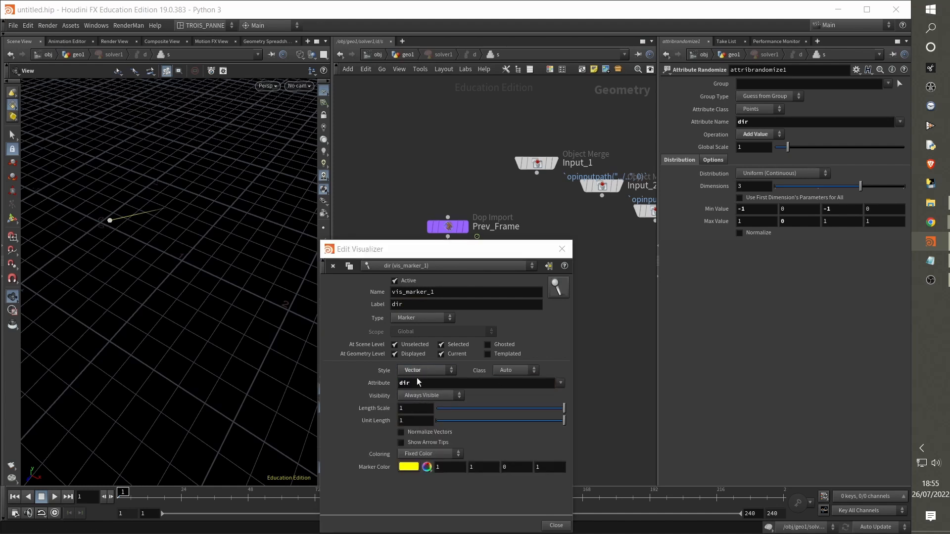
pyautogui.moveTo(563, 409)
pyautogui.mouseDown()
pyautogui.moveTo(412, 417)
pyautogui.moveTo(564, 408)
pyautogui.mouseUp()
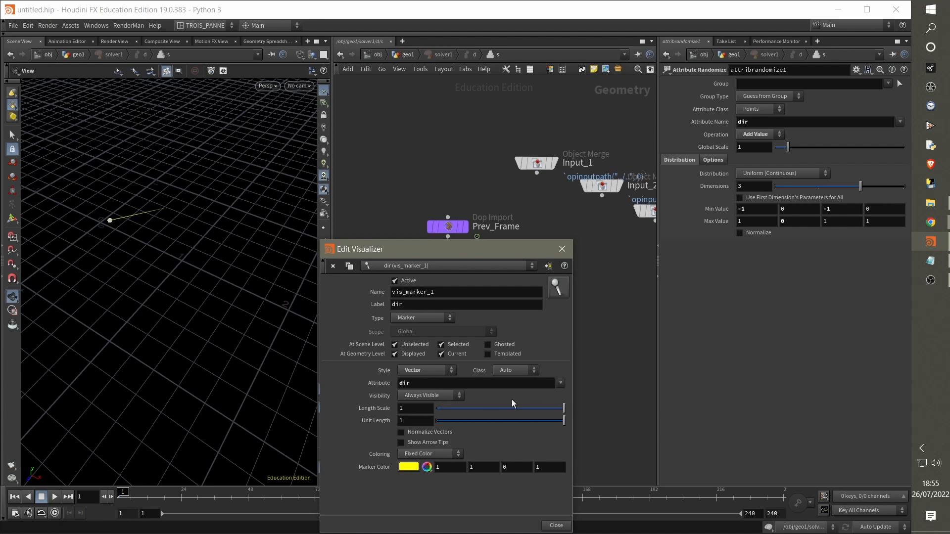
pyautogui.click(562, 526)
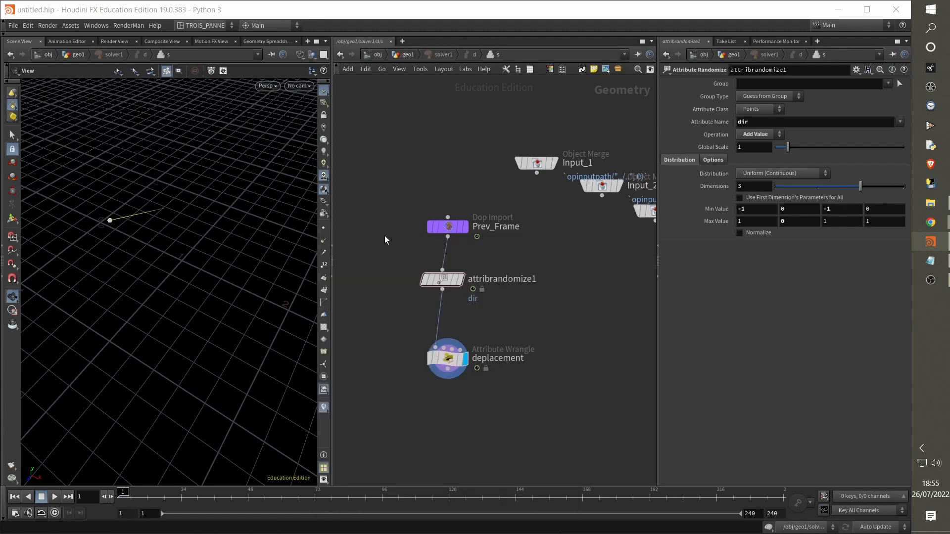
# Go up to geo1, re-enter solver1, and automatically lay out the Prev_Frame, attribrandomize1 and deplacement nodes
pyautogui.click(400, 56)
pyautogui.moveTo(440, 247)
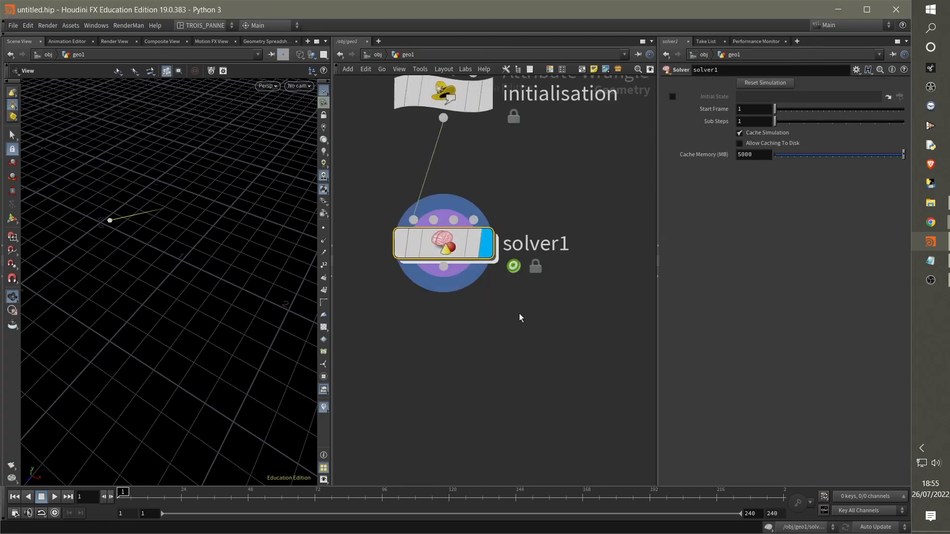
pyautogui.doubleClick(446, 244)
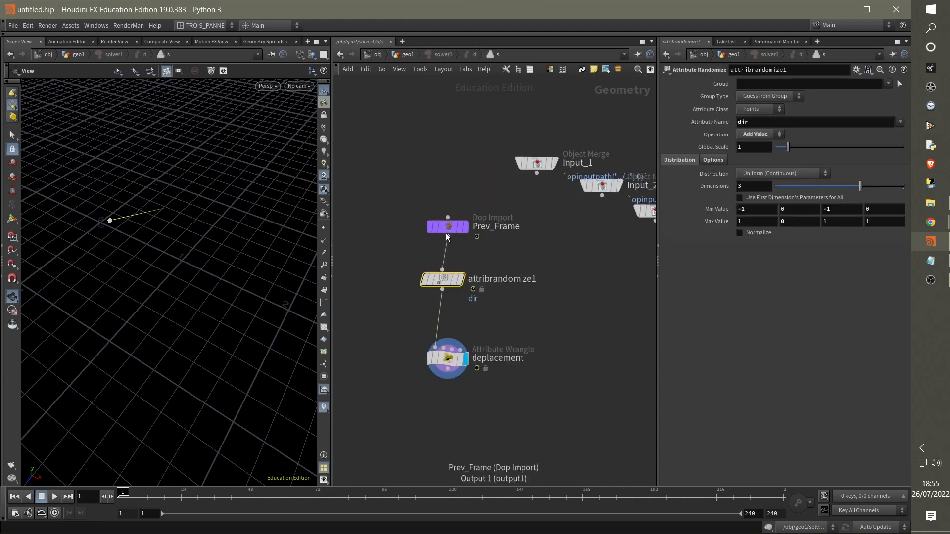
pyautogui.press('l')
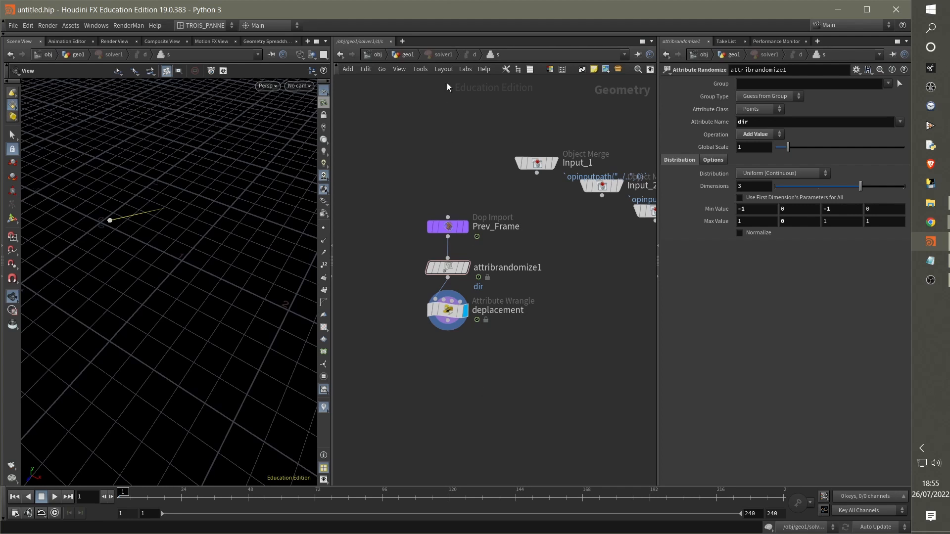
# Return to geo1 and play the simulation from frame 1 to examine the point's randomized motion
pyautogui.click(408, 54)
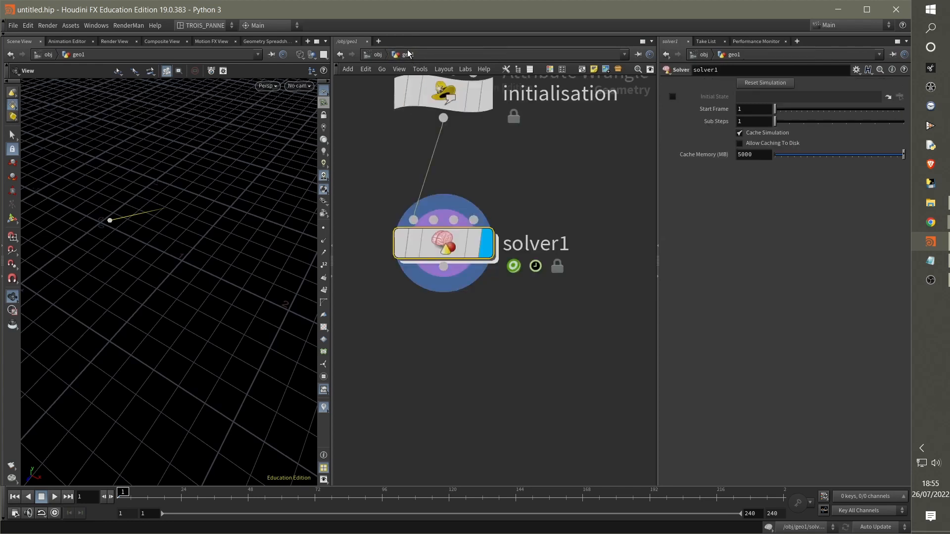
pyautogui.moveTo(524, 122); pyautogui.dragTo(535, 191, button='middle')
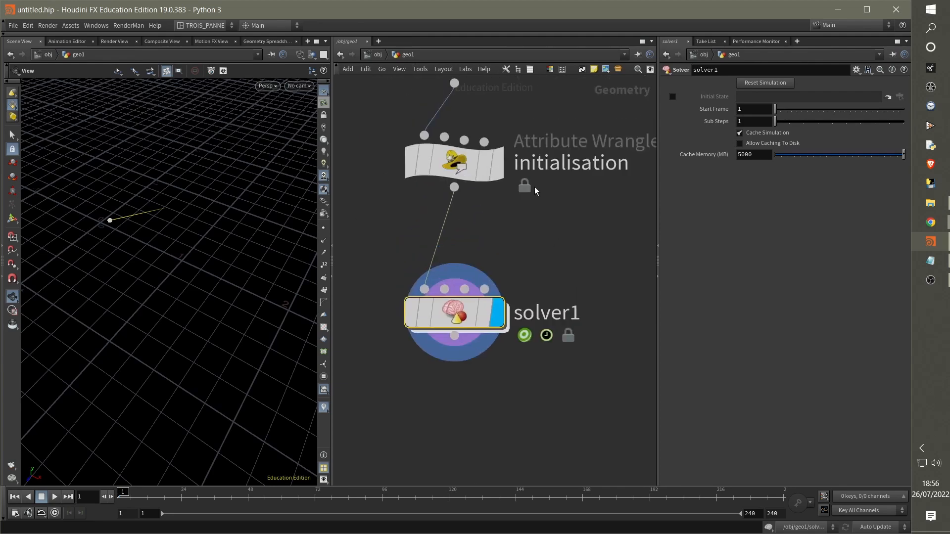
pyautogui.click(55, 497)
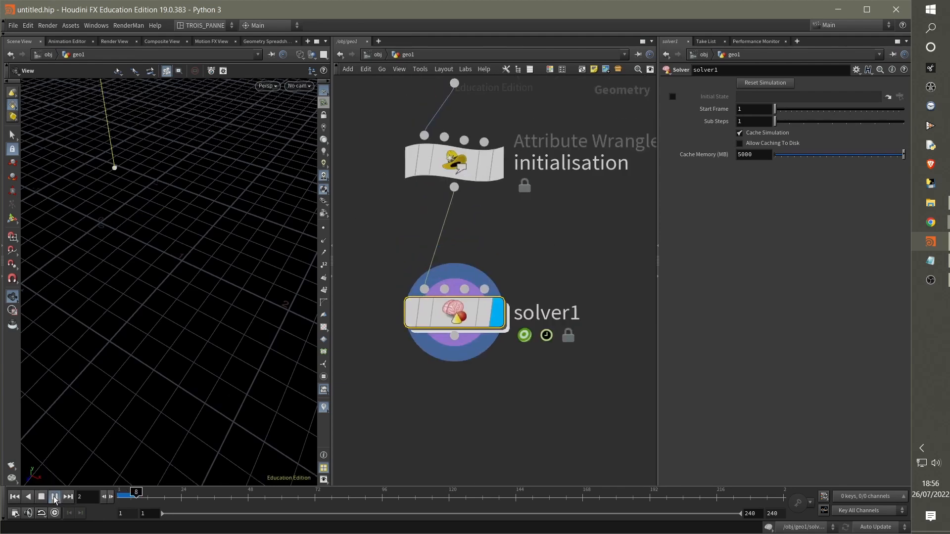
# Examine the point's played motion from different angles and rewind the timeline to frame 1
pyautogui.click(54, 500)
pyautogui.scroll(-4, 227, 237)
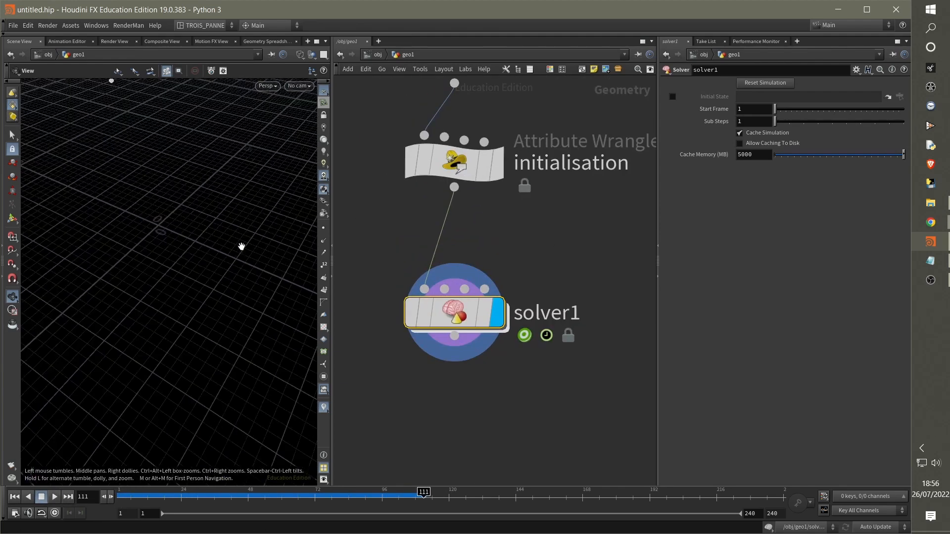
pyautogui.moveTo(241, 246)
pyautogui.mouseDown()
pyautogui.moveTo(208, 301)
pyautogui.moveTo(225, 297)
pyautogui.moveTo(272, 452)
pyautogui.mouseUp()
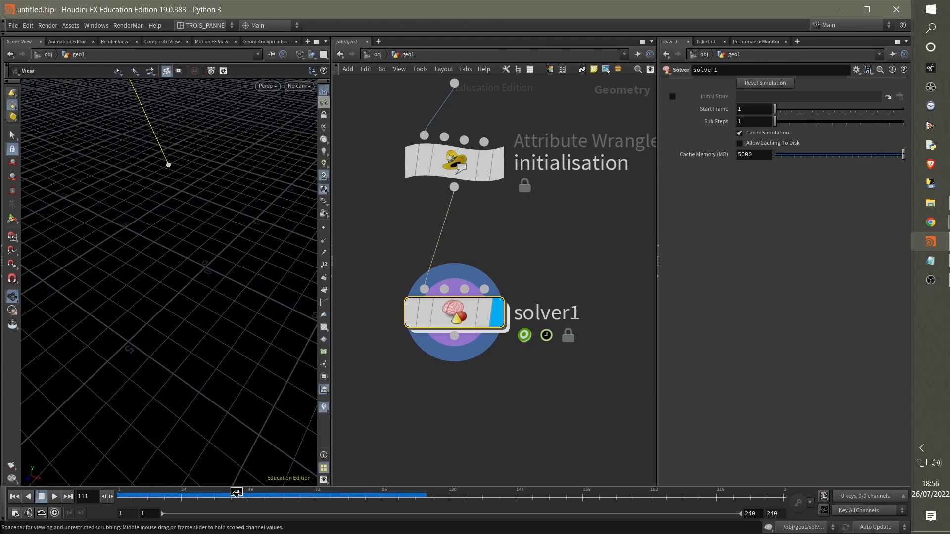
pyautogui.moveTo(236, 494); pyautogui.dragTo(121, 493)
pyautogui.moveTo(184, 354); pyautogui.dragTo(166, 302)
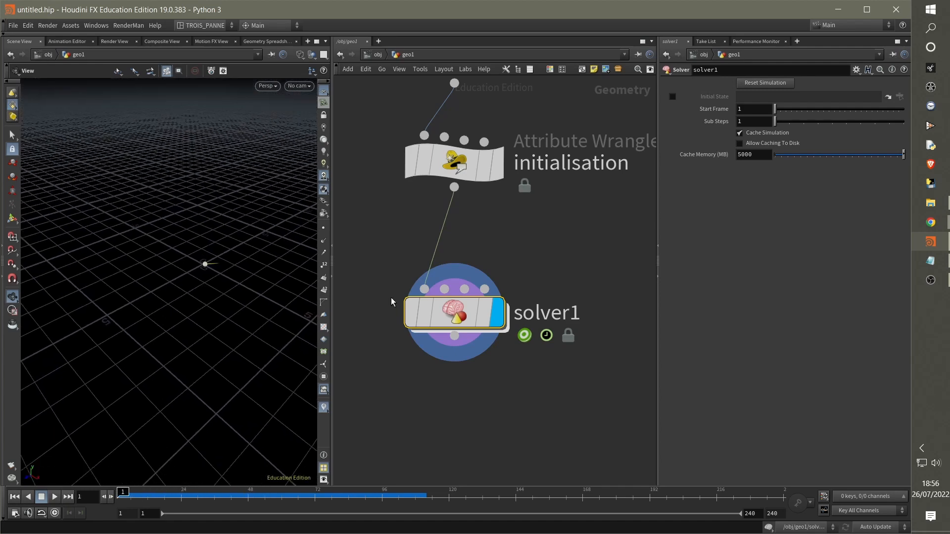
# Inside solver1, set attribrandomize1's Global Seed to $F and return to its distribution settings
pyautogui.doubleClick(461, 308)
pyautogui.scroll(3, 447, 257)
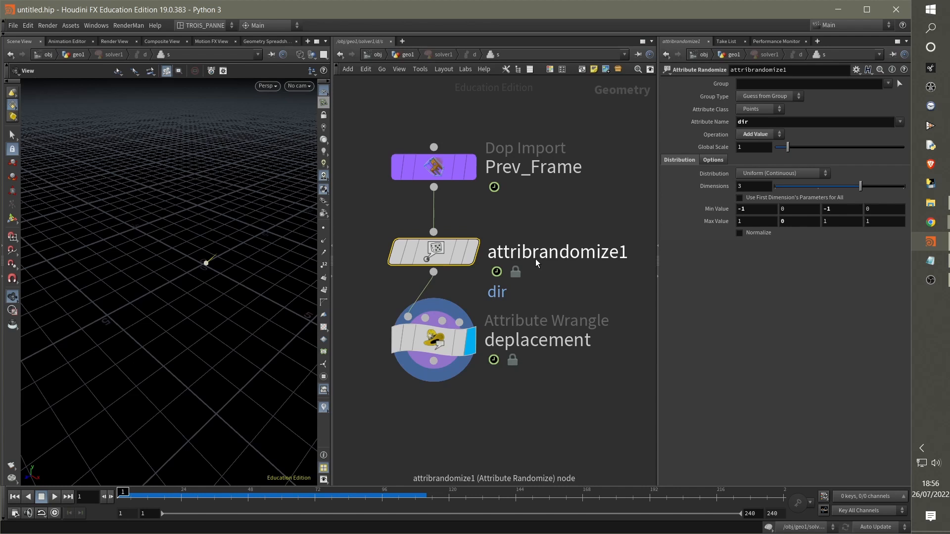
pyautogui.moveTo(438, 258)
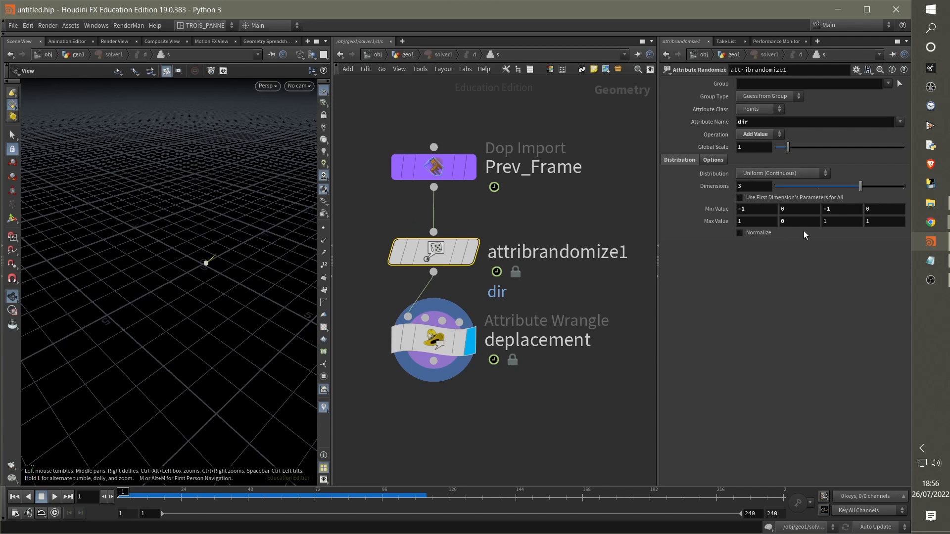
pyautogui.click(715, 161)
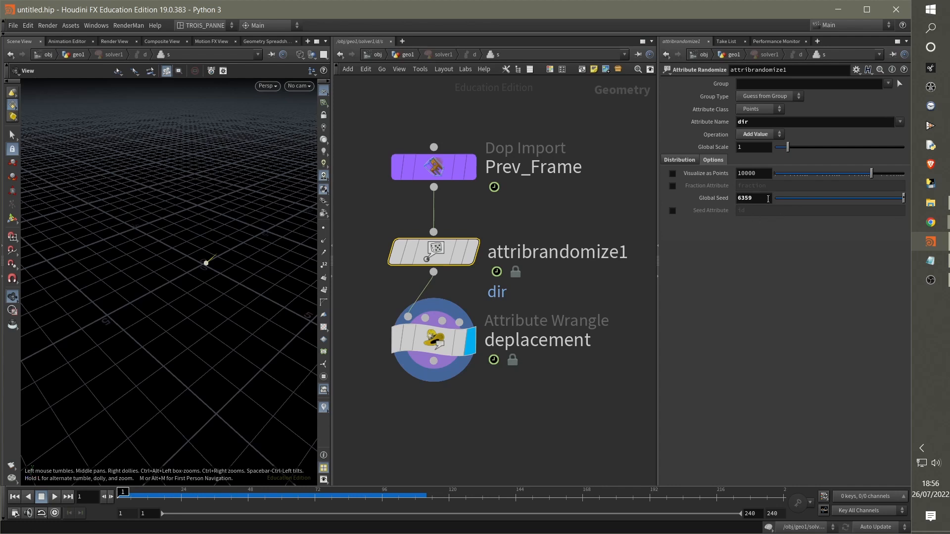
pyautogui.moveTo(762, 199); pyautogui.dragTo(675, 202)
pyautogui.write('$F')
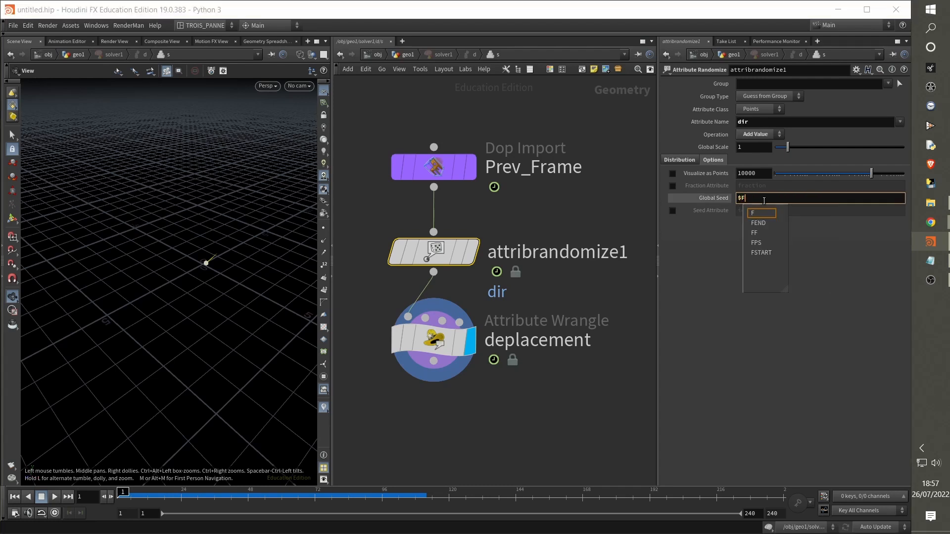
pyautogui.press('Return')
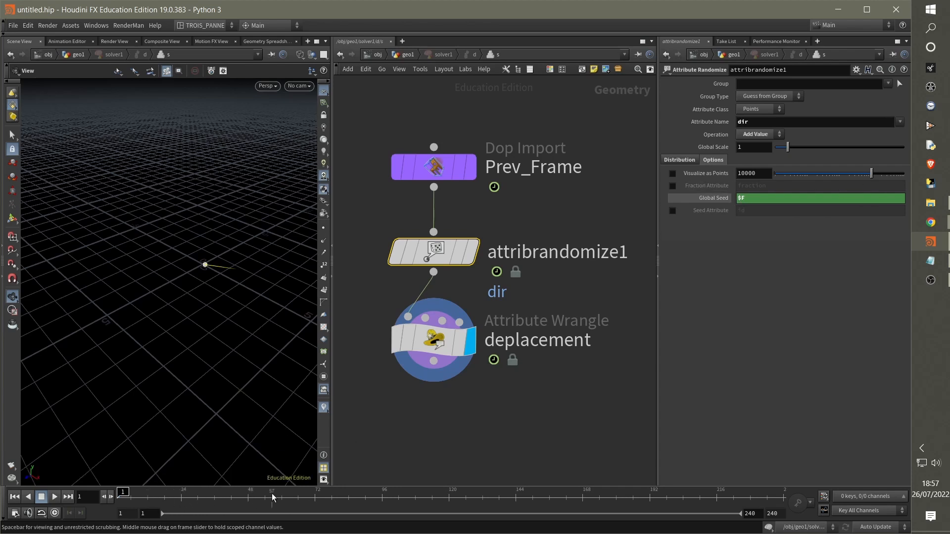
pyautogui.click(678, 159)
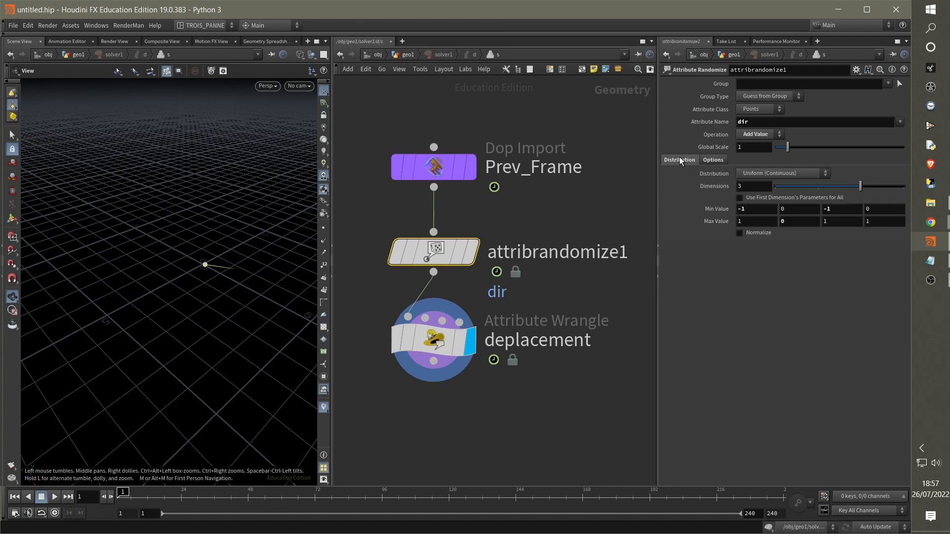
# Go up to geo1, replay the simulation to examine the motion with the frame-based seed, and rewind to frame 1
pyautogui.click(405, 56)
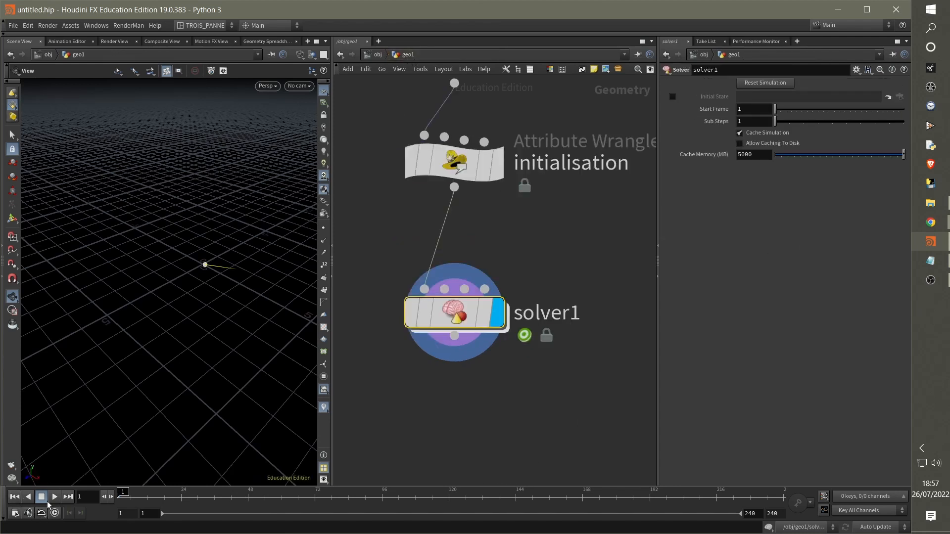
pyautogui.click(54, 497)
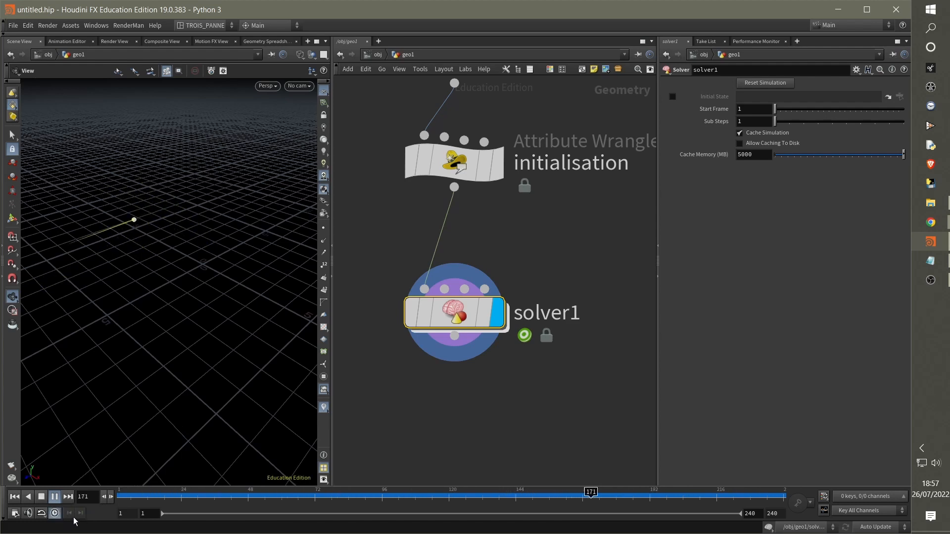
pyautogui.moveTo(153, 293); pyautogui.dragTo(177, 304)
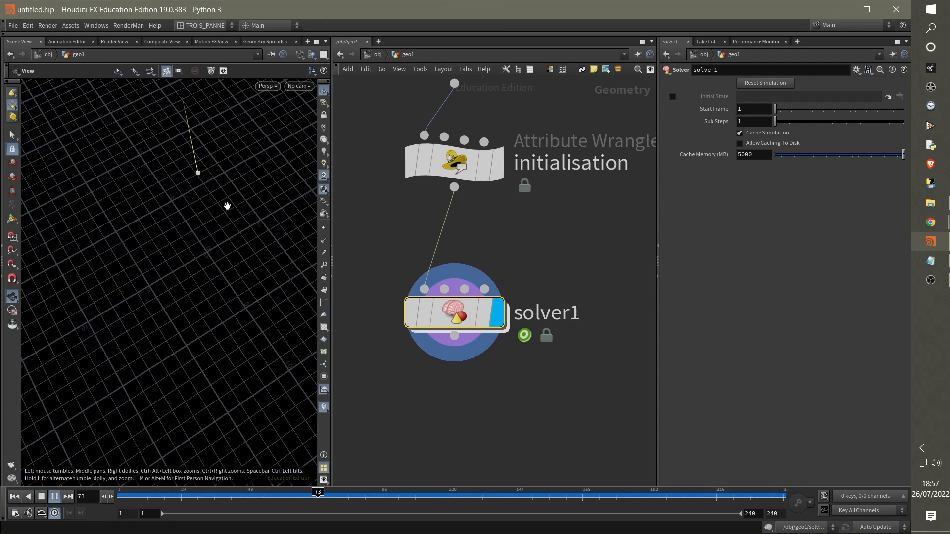
pyautogui.scroll(-3, 571, 260)
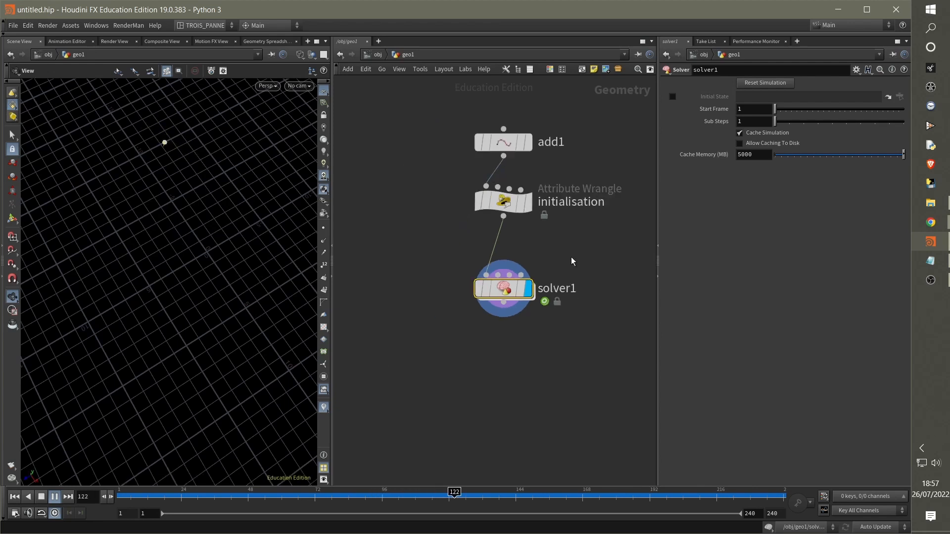
pyautogui.click(574, 493)
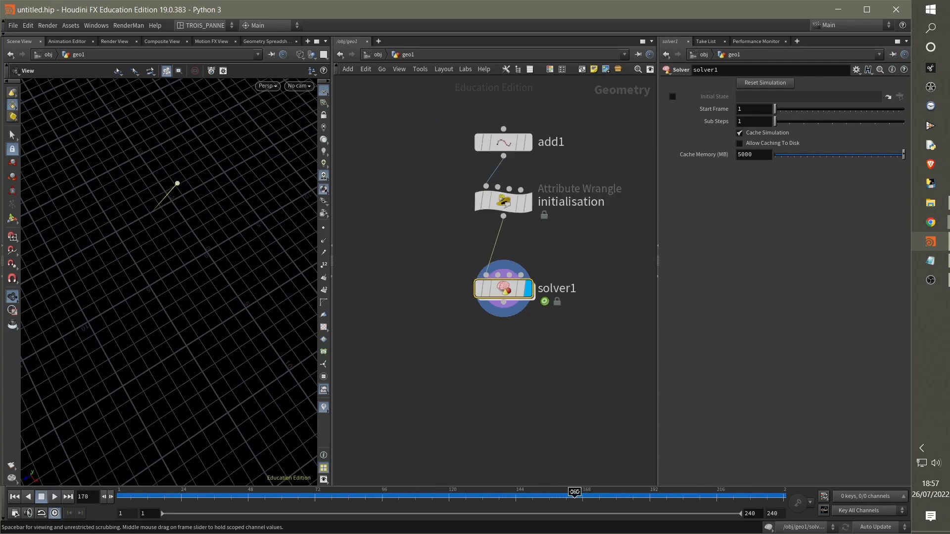
pyautogui.moveTo(575, 493); pyautogui.dragTo(120, 492)
pyautogui.click(55, 498)
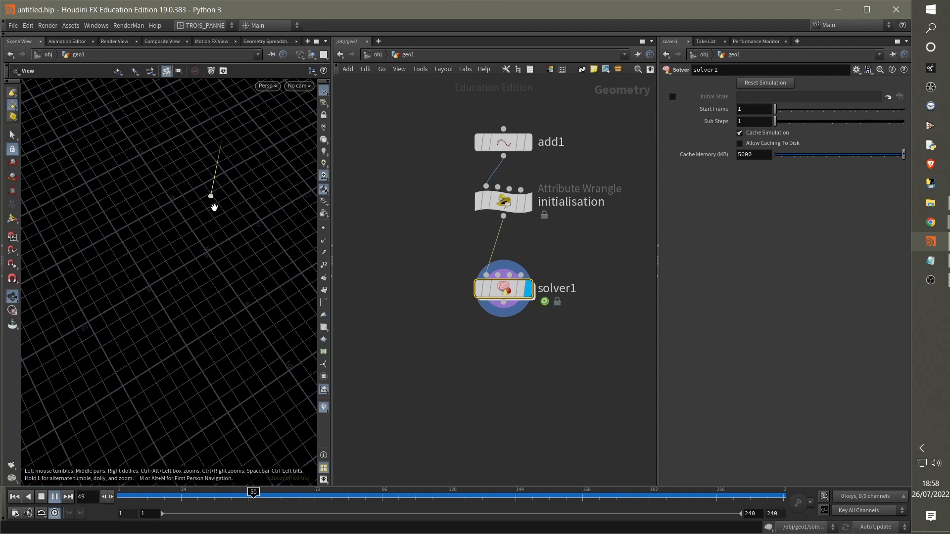
pyautogui.click(280, 492)
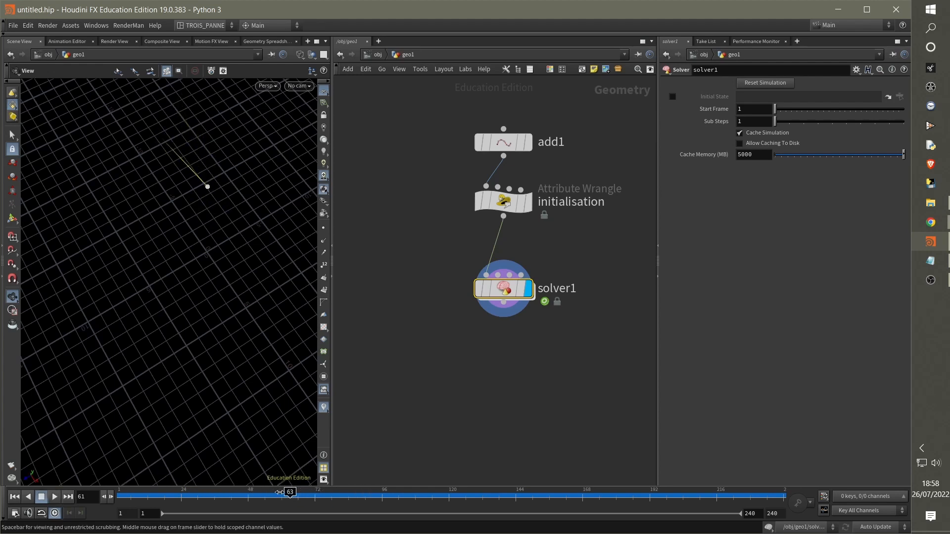
pyautogui.moveTo(280, 493); pyautogui.dragTo(121, 492)
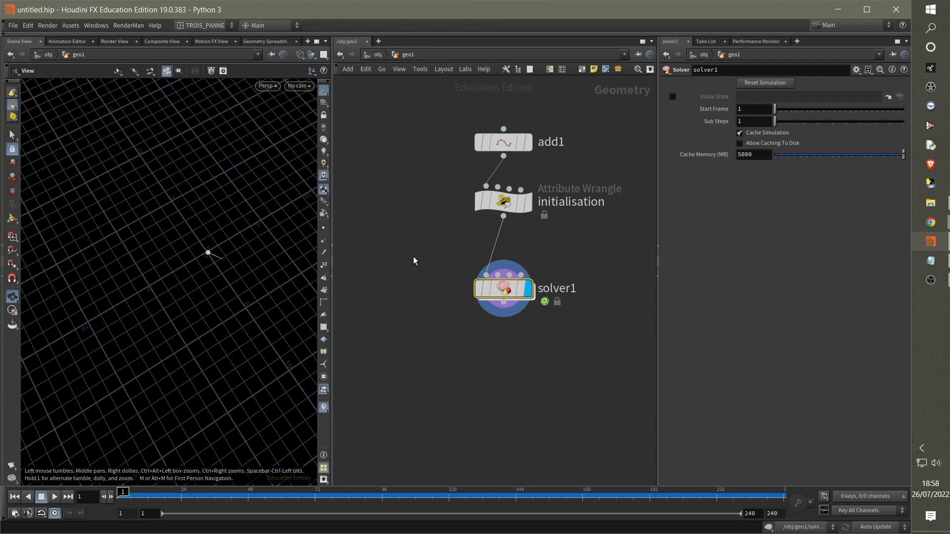
pyautogui.moveTo(508, 210)
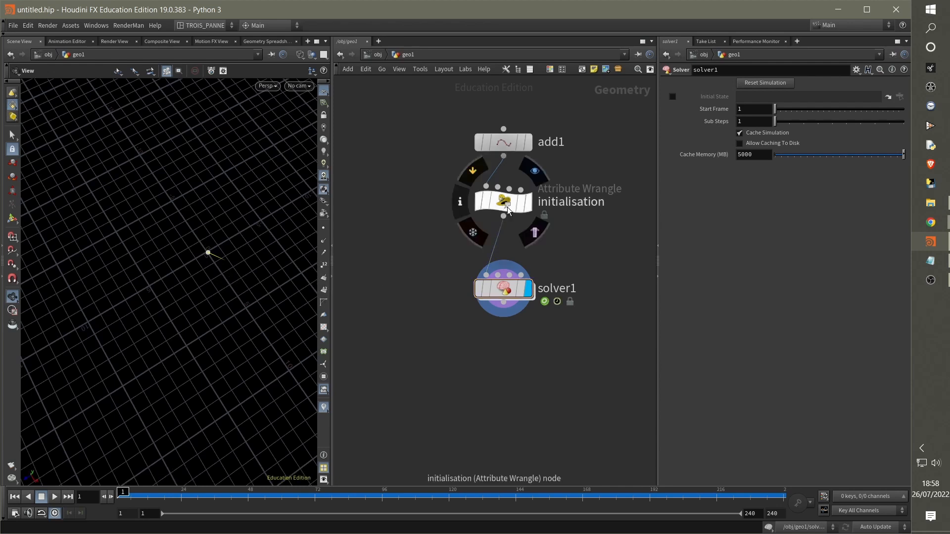
pyautogui.click(508, 210)
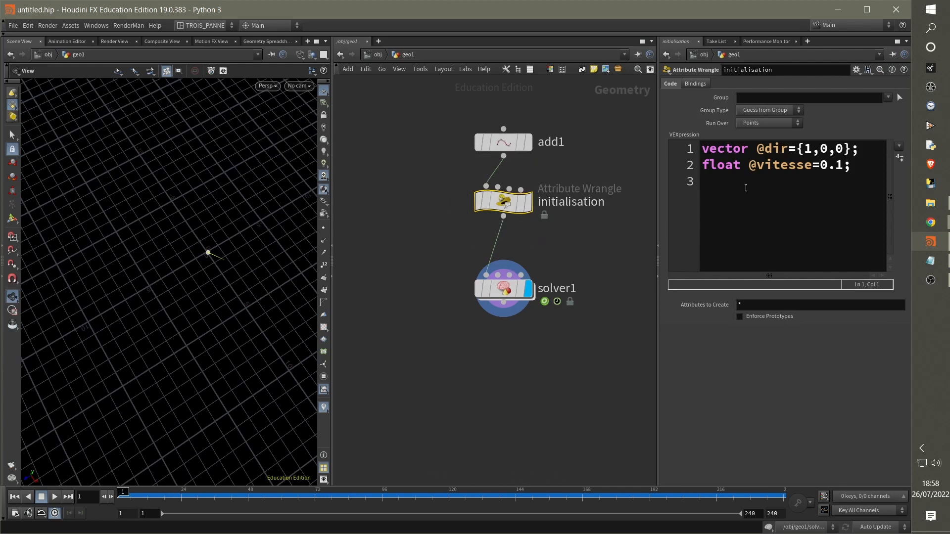
pyautogui.click(746, 188)
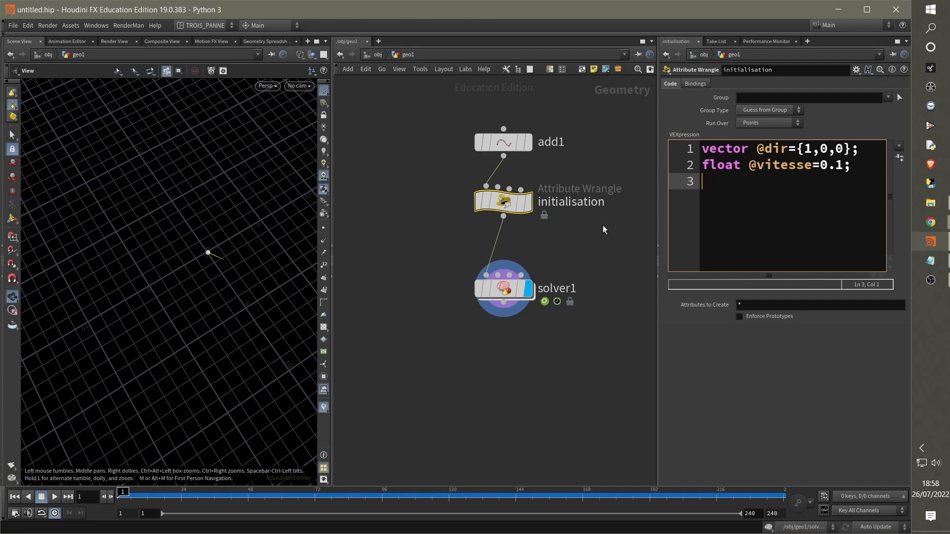
pyautogui.moveTo(605, 230); pyautogui.dragTo(574, 208, button='middle')
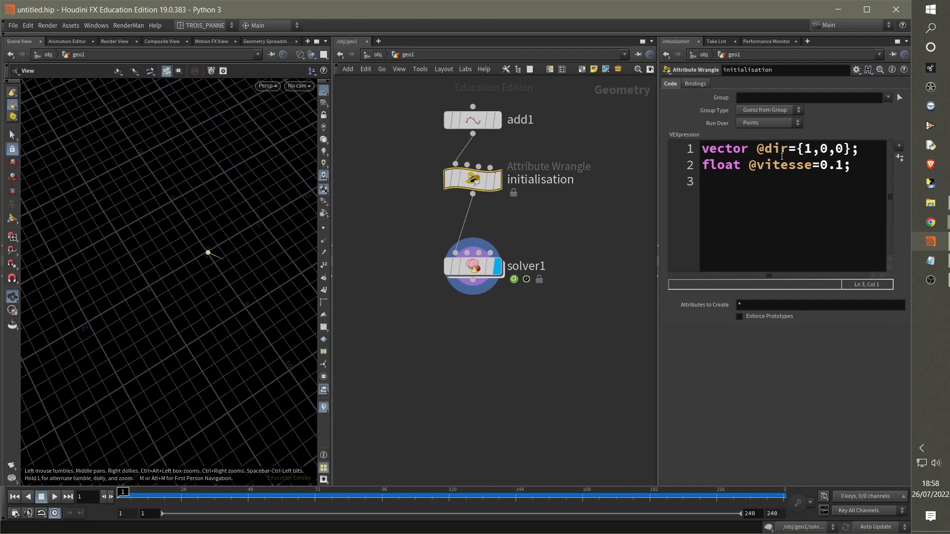
pyautogui.click(772, 207)
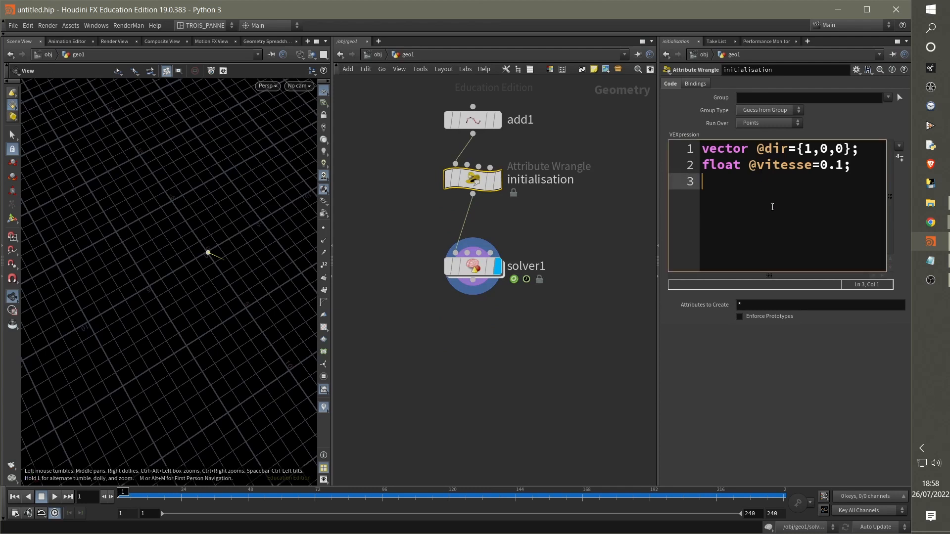
pyautogui.write('float')
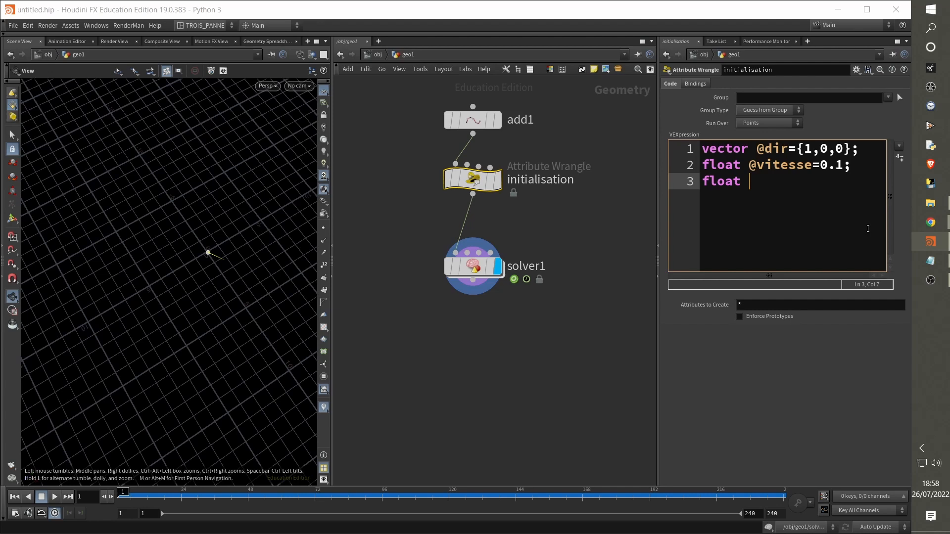
pyautogui.write('@')
pyautogui.write('ra')
pyautogui.press('BackSpace')
pyautogui.press('BackSpace')
pyautogui.write('virage')
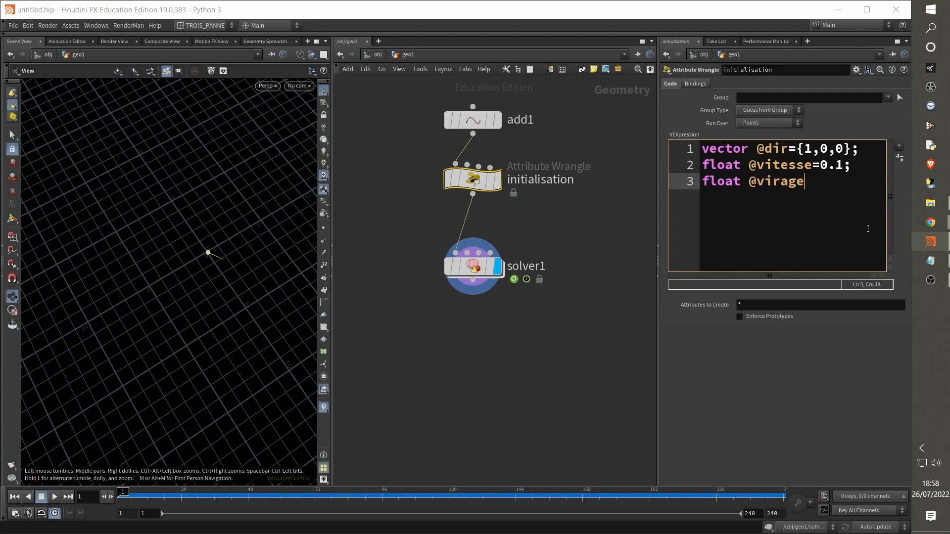
pyautogui.write('=')
pyautogui.write('5; //')
pyautogui.keyDown('ctrl'); pyautogui.scroll(-1, 783, 224); pyautogui.keyUp('ctrl')
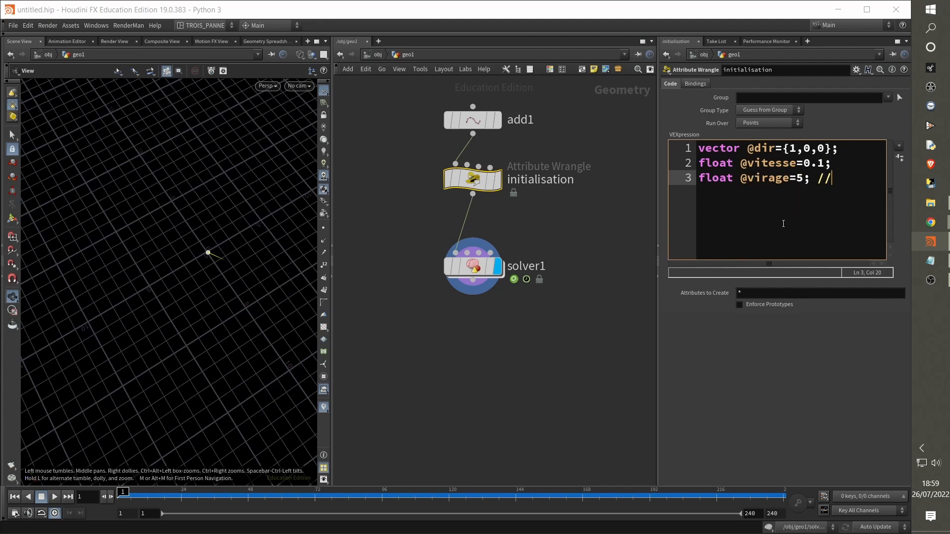
pyautogui.write('degrés')
pyautogui.click(835, 378)
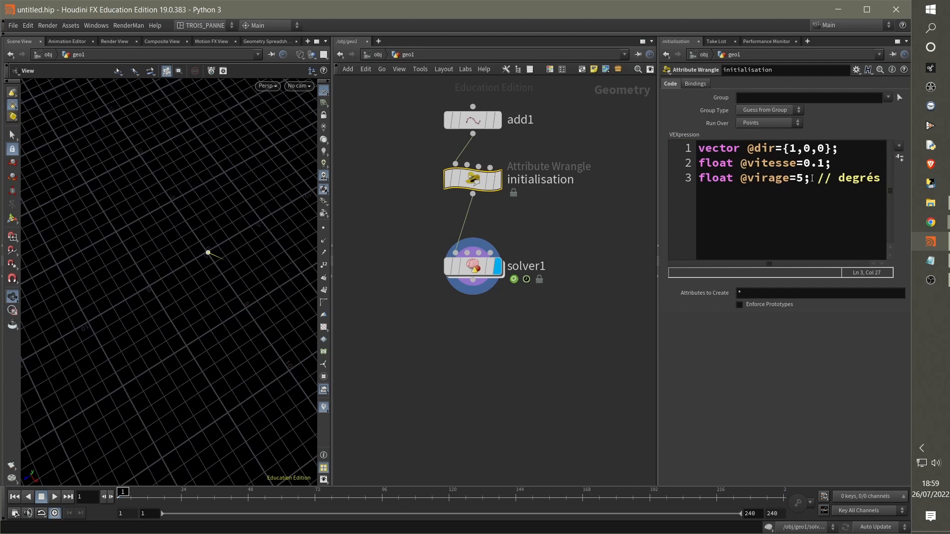
# Enter solver1 and move the deplacement wrangle further below attribrandomize1 to make room between them
pyautogui.click(596, 252)
pyautogui.click(475, 180)
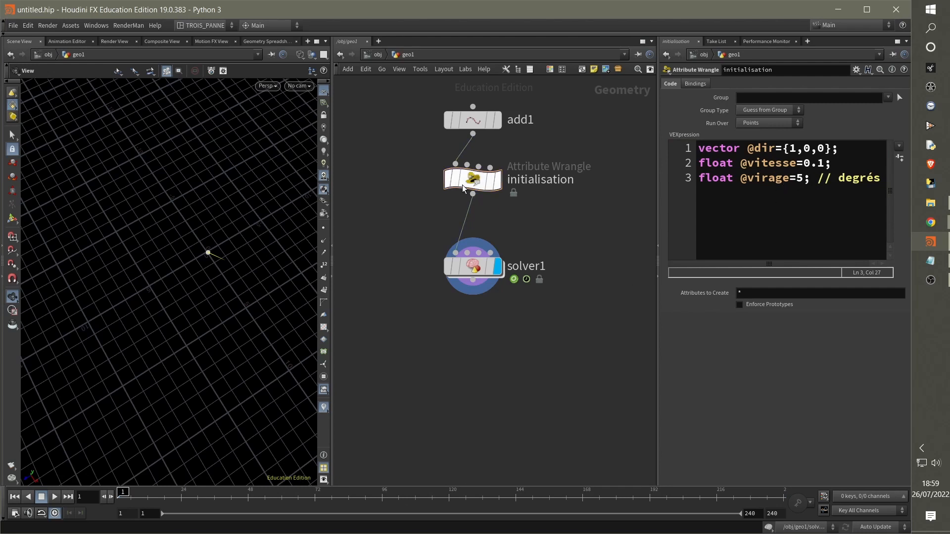
pyautogui.doubleClick(483, 270)
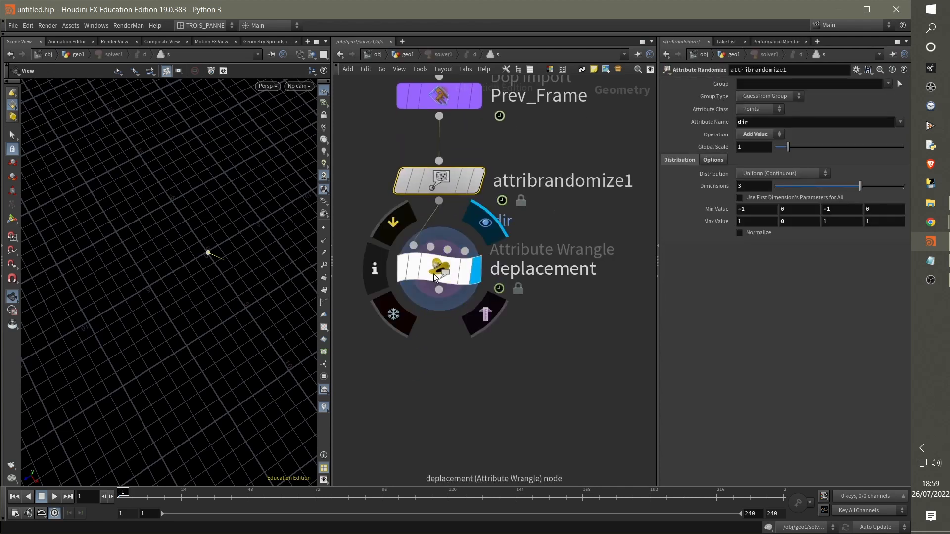
pyautogui.moveTo(443, 281); pyautogui.dragTo(444, 371)
pyautogui.moveTo(495, 301); pyautogui.dragTo(475, 335, button='middle')
pyautogui.moveTo(419, 211)
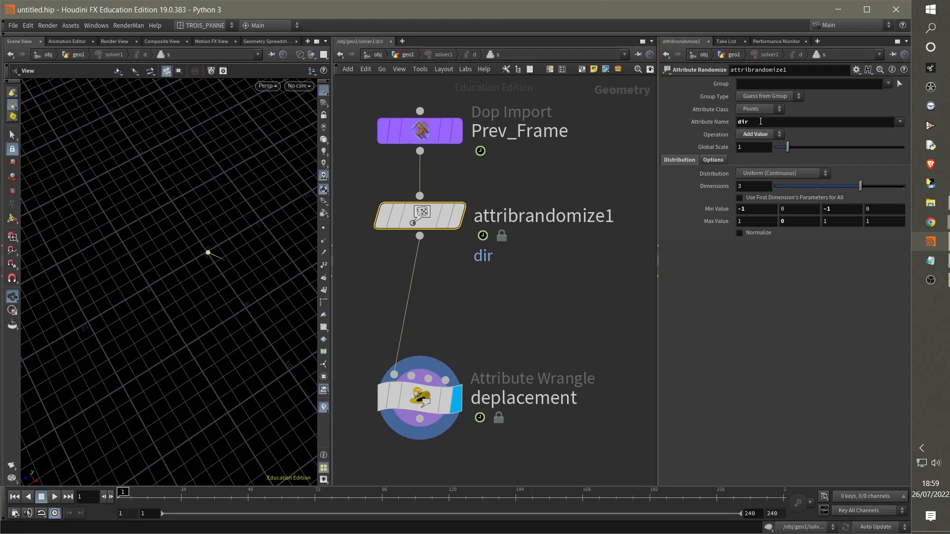
# Go up to geo1 to review the initialisation wrangle's attributes and re-enter solver1
pyautogui.click(407, 55)
pyautogui.moveTo(482, 232)
pyautogui.click(473, 179)
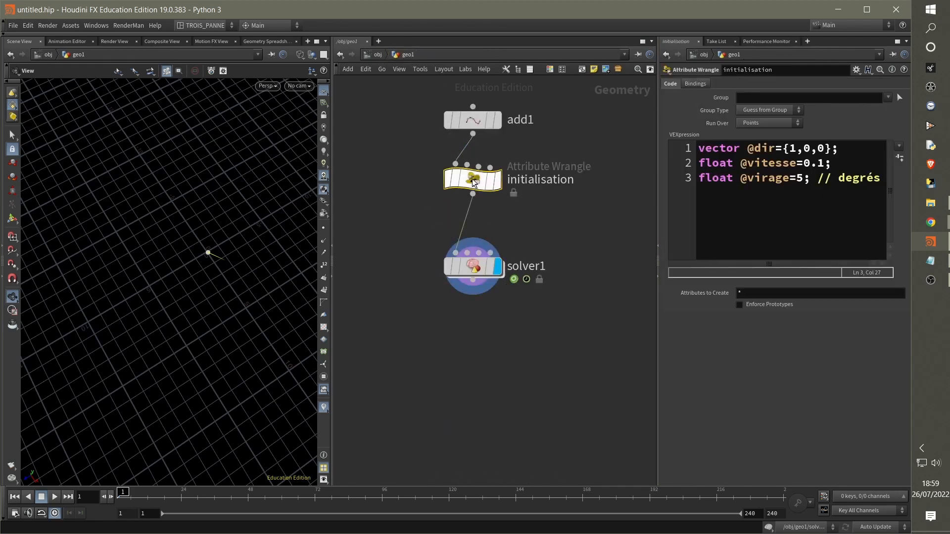
pyautogui.doubleClick(470, 266)
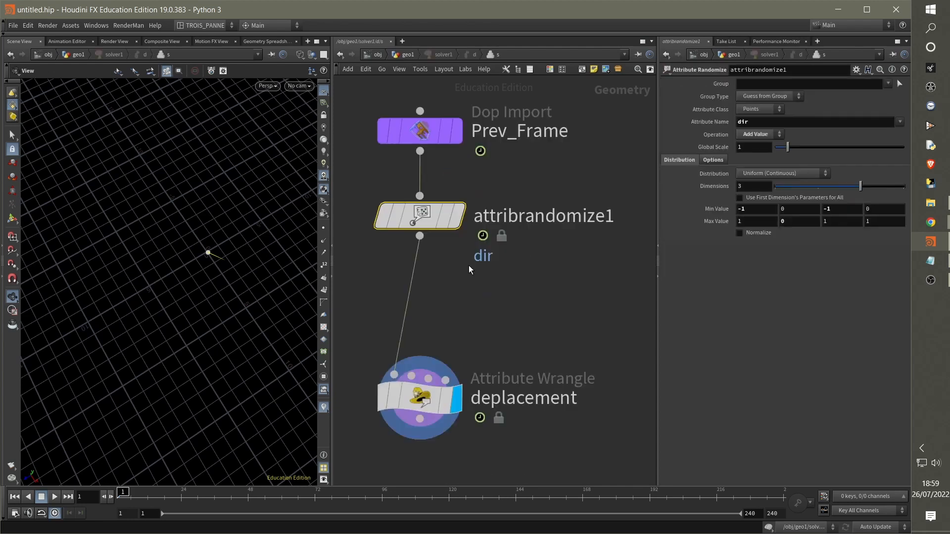
# Set attribrandomize1's attribute name to change_dir and its operation to Set Value, and check the node's point attributes
pyautogui.click(750, 121)
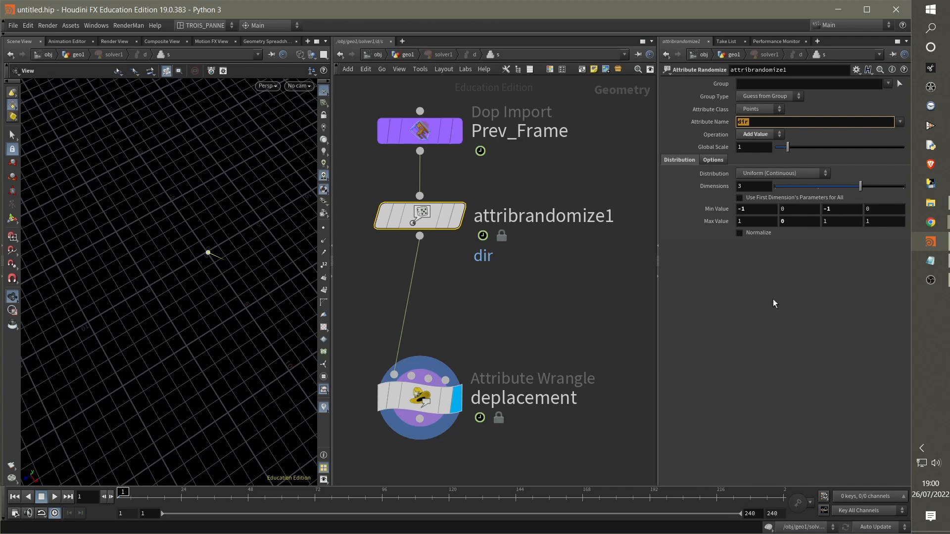
pyautogui.write('change_dir')
pyautogui.click(757, 134)
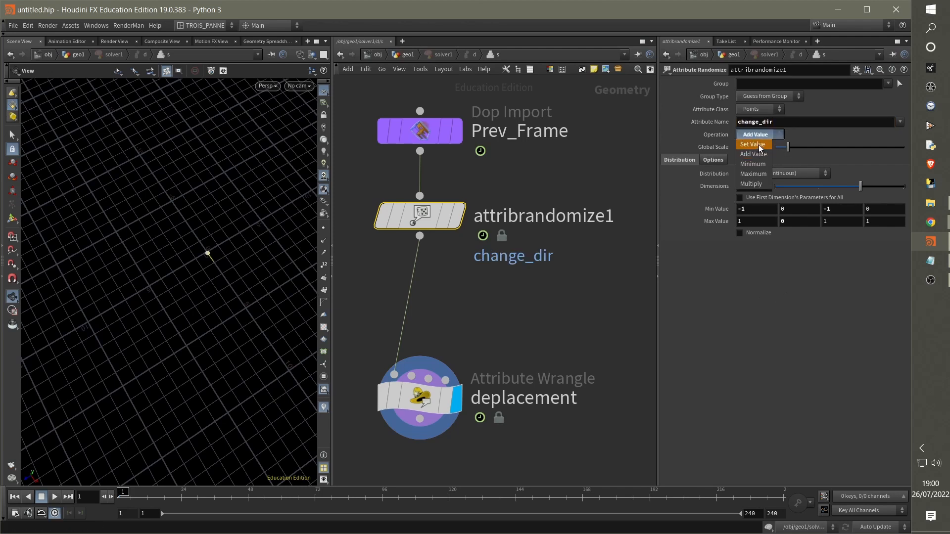
pyautogui.click(759, 144)
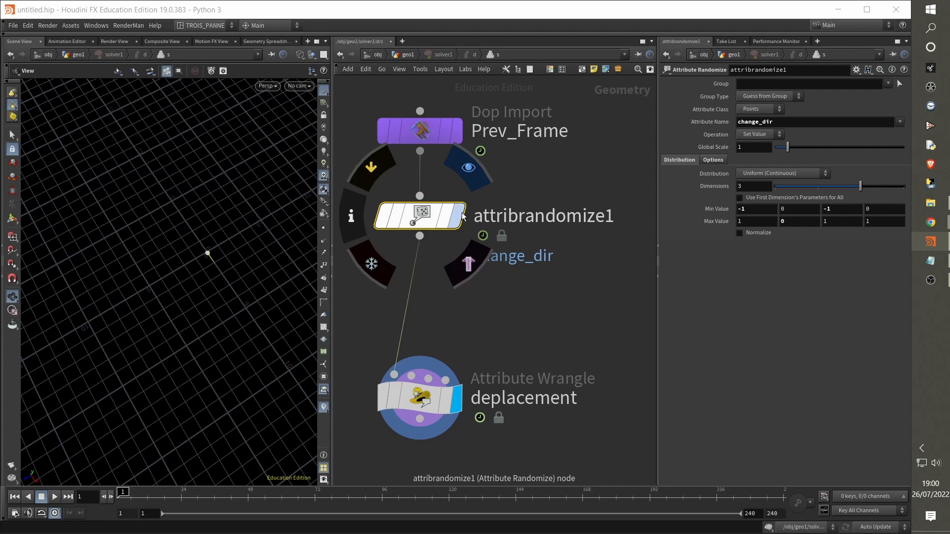
pyautogui.middleClick(423, 221)
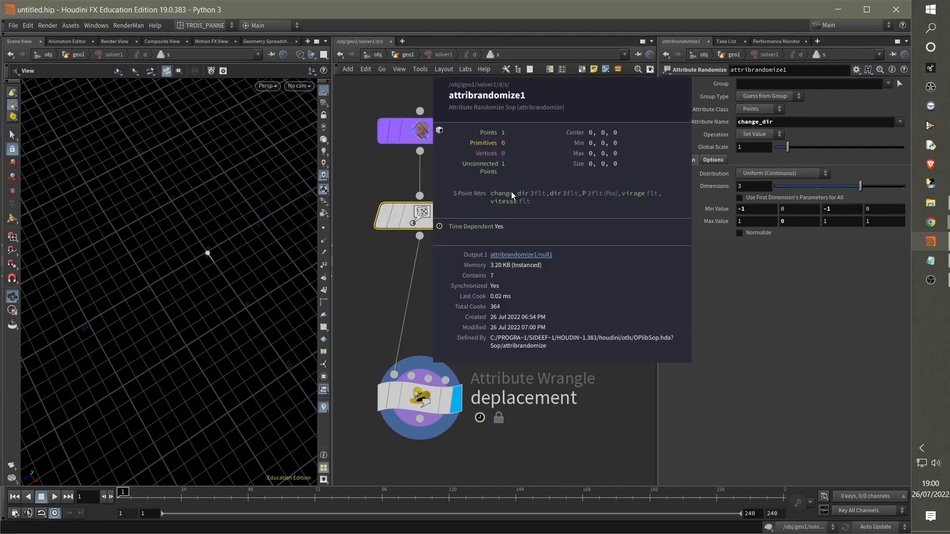
# Set attribrandomize1's Dimensions to 1 and check its first minimum and maximum values
pyautogui.moveTo(512, 192); pyautogui.dragTo(526, 193, button='middle')
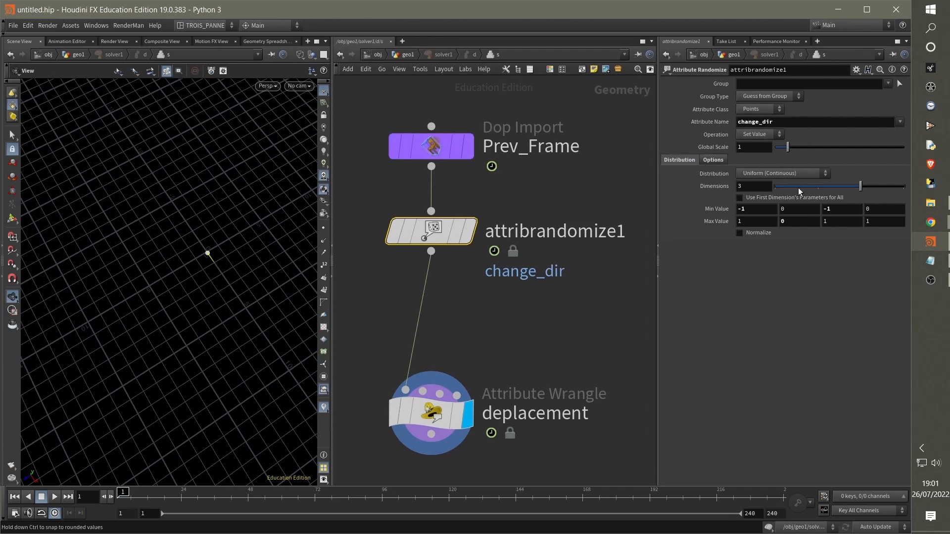
pyautogui.moveTo(793, 185); pyautogui.dragTo(775, 186)
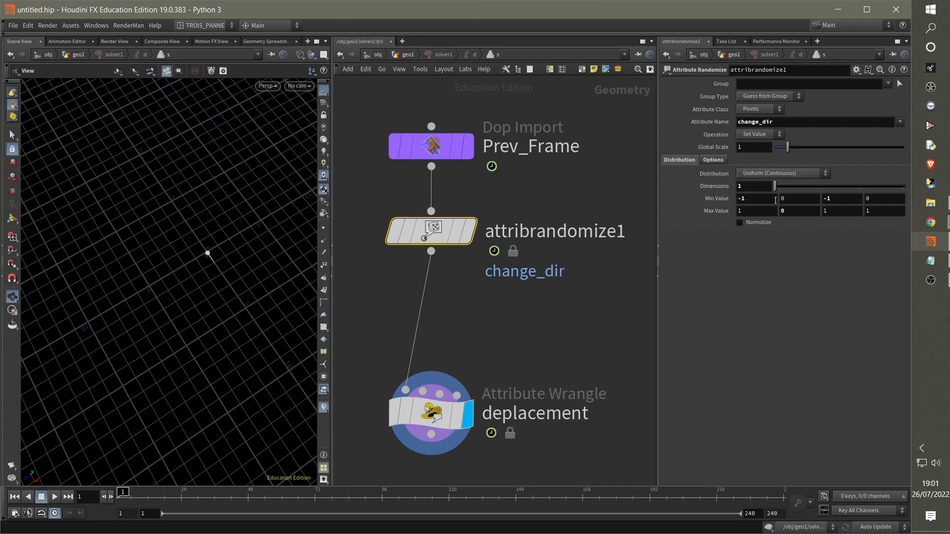
pyautogui.click(747, 211)
pyautogui.click(756, 198)
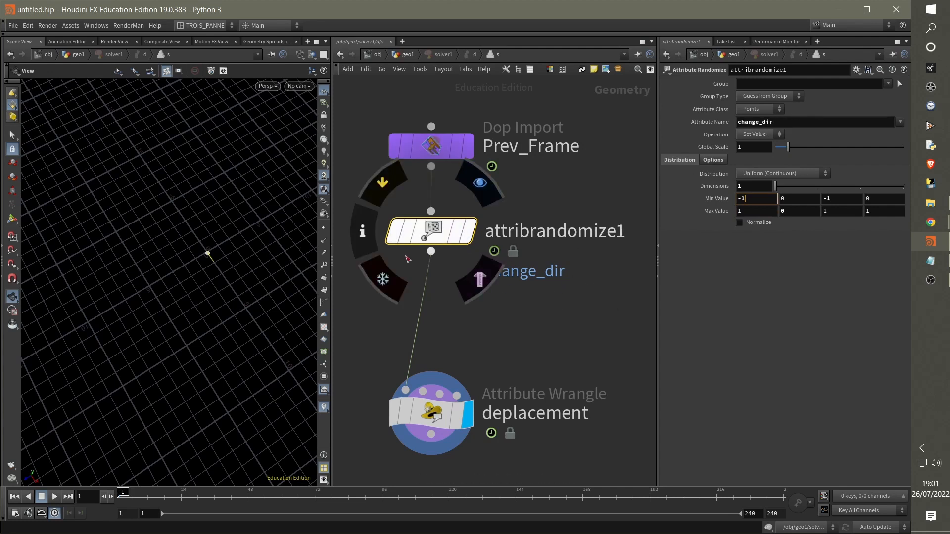
# Move the deplacement wrangle further below and insert a new Attribute Wrangle on the wire between attribrandomize1 and deplacement
pyautogui.moveTo(503, 324); pyautogui.dragTo(505, 295, button='middle')
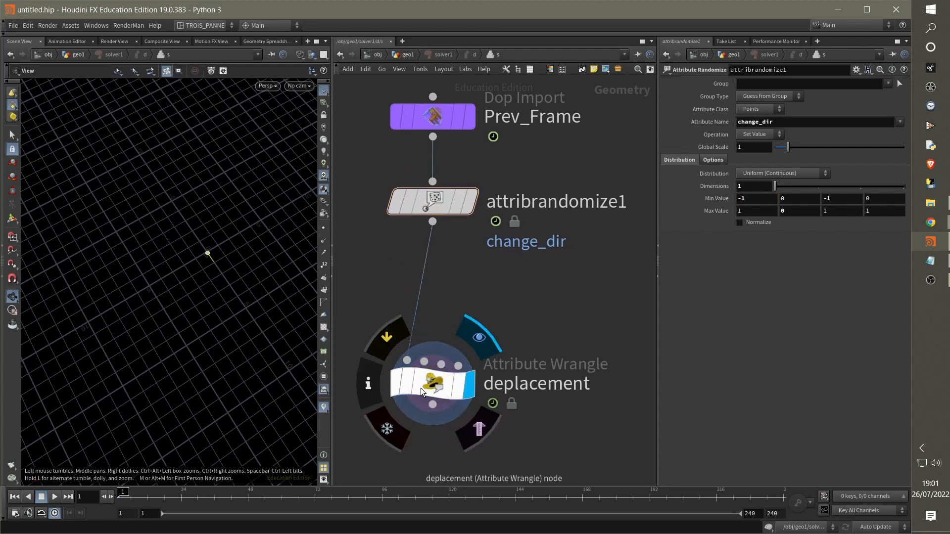
pyautogui.moveTo(421, 388); pyautogui.dragTo(441, 411)
pyautogui.press('Tab')
pyautogui.write('wrangle')
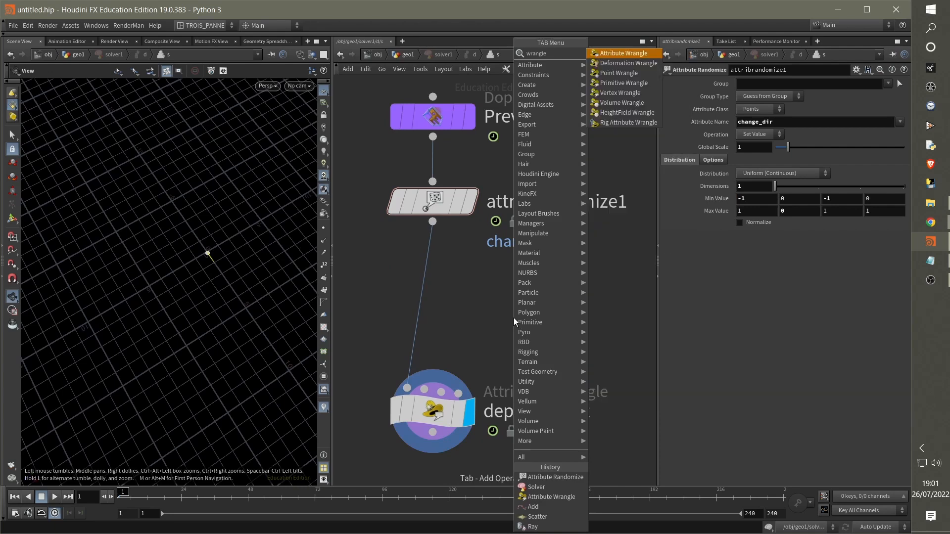
pyautogui.press('Return')
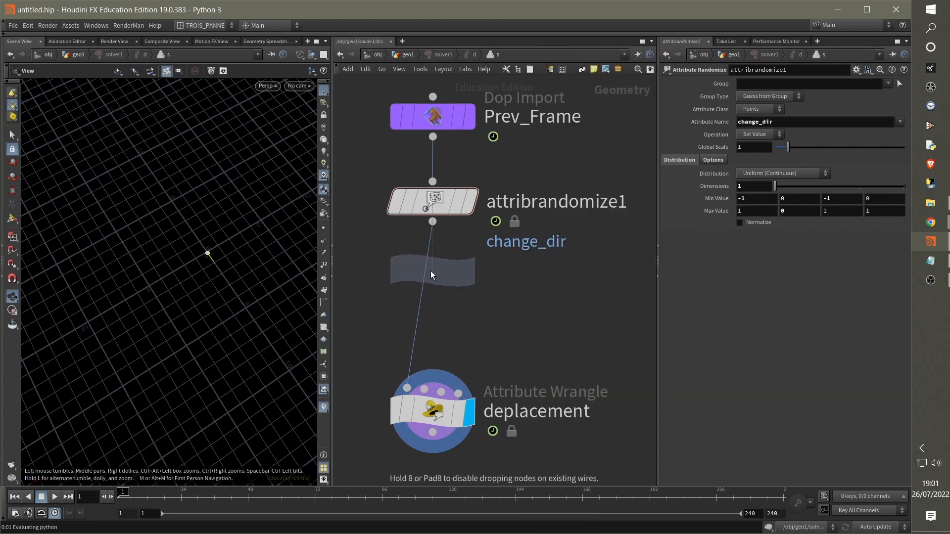
pyautogui.click(423, 274)
pyautogui.moveTo(424, 274); pyautogui.dragTo(433, 291)
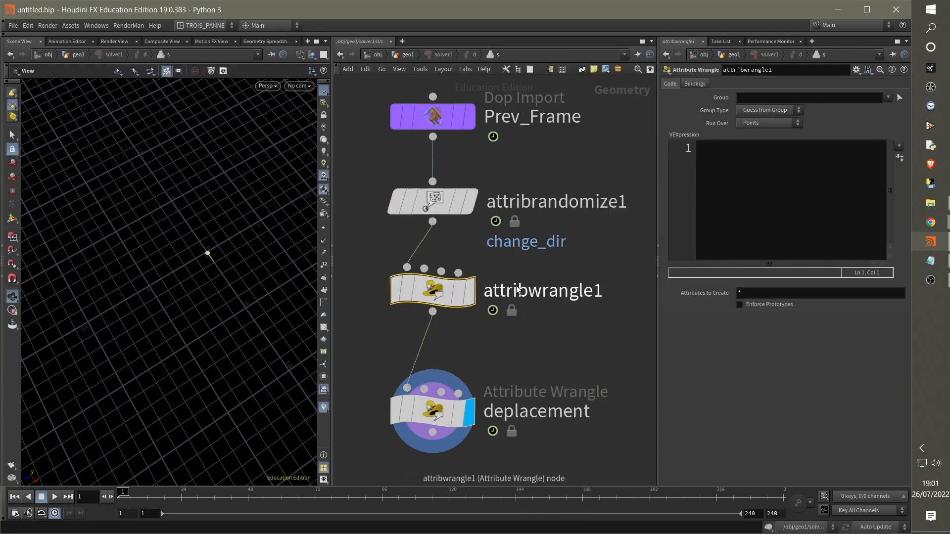
# Rename the new Attribute Wrangle as virage
pyautogui.doubleClick(517, 287)
pyautogui.click(538, 202)
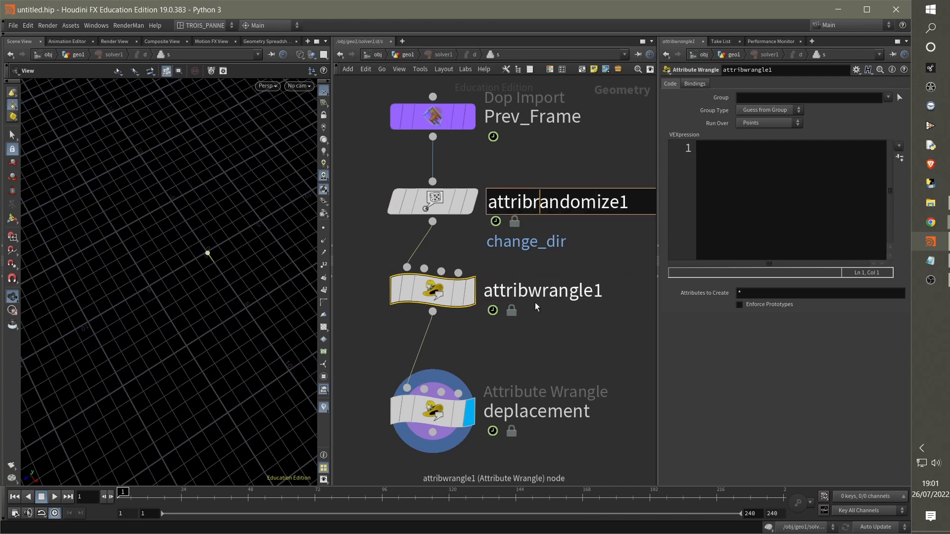
pyautogui.click(530, 293)
pyautogui.doubleClick(586, 289)
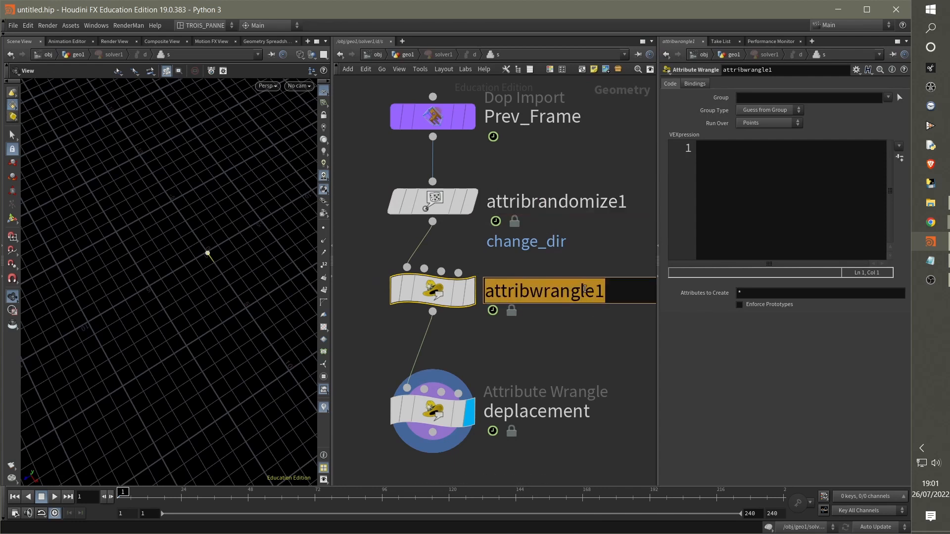
pyautogui.write('virage')
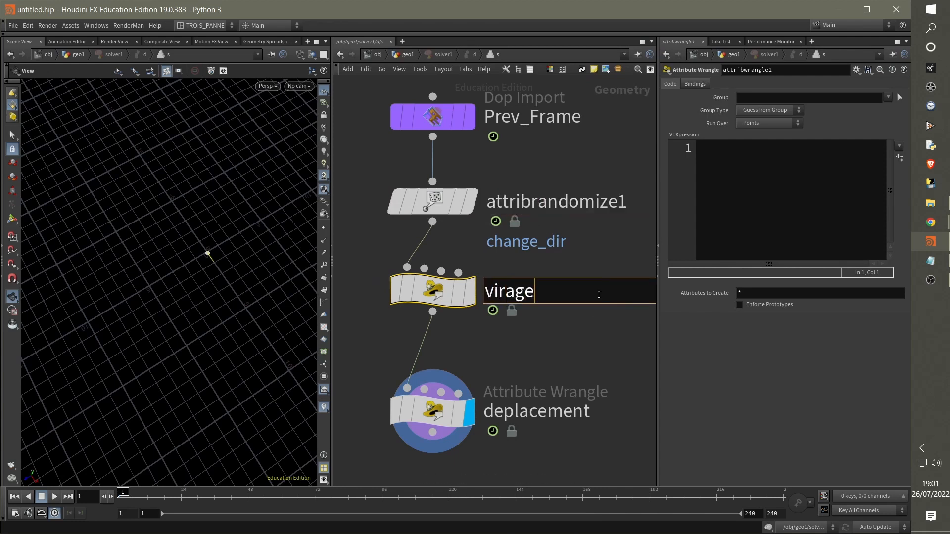
pyautogui.press('Return')
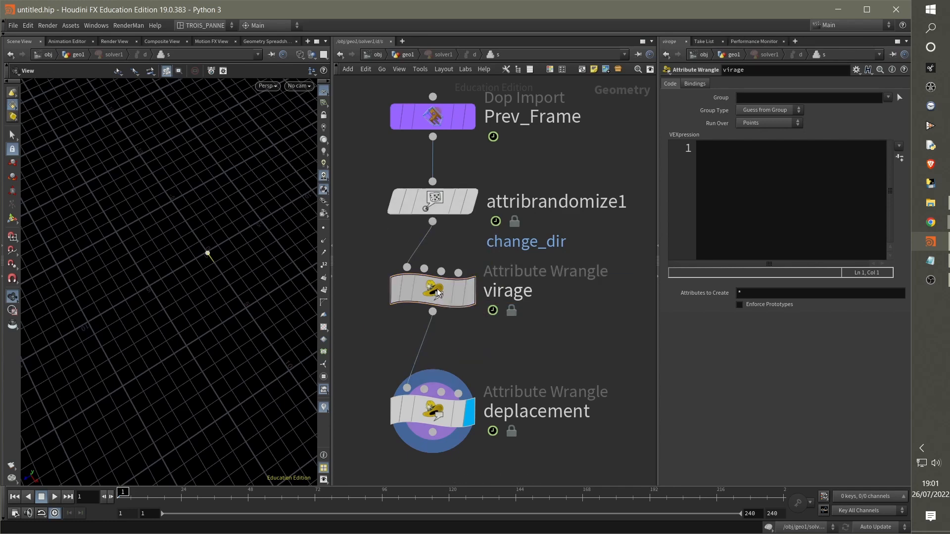
# Widen the parameter pane and declare the up vector in the virage wrangle's code: vector up = set(0,1,0);
pyautogui.click(736, 199)
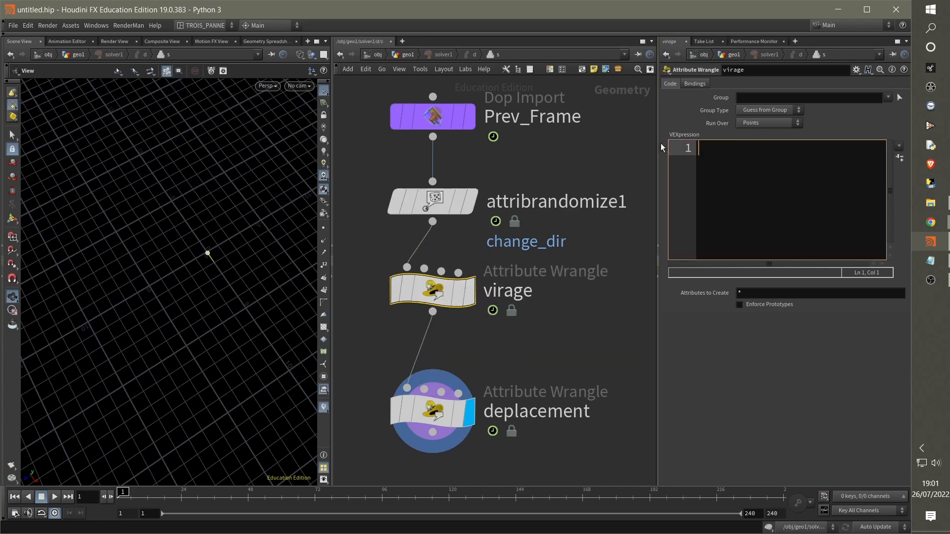
pyautogui.moveTo(658, 144); pyautogui.dragTo(612, 142)
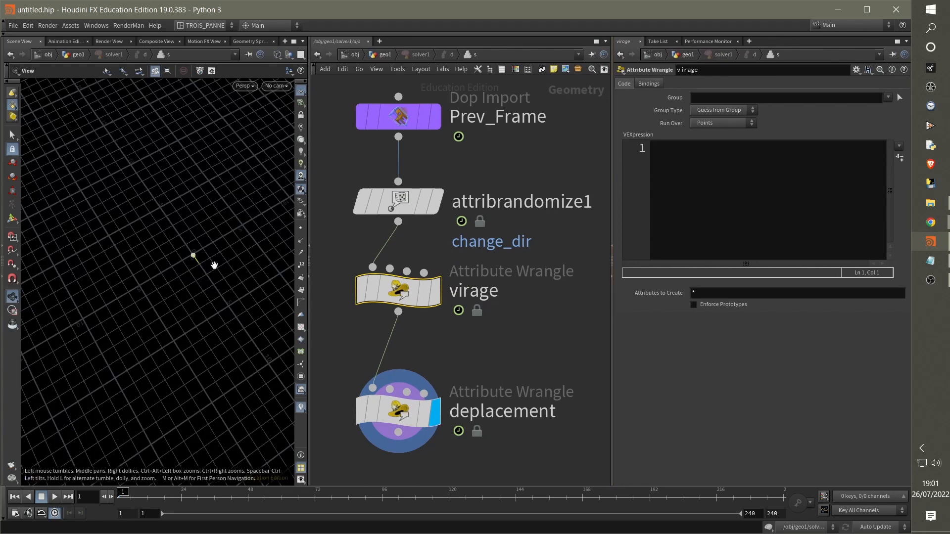
pyautogui.moveTo(207, 255); pyautogui.dragTo(206, 302)
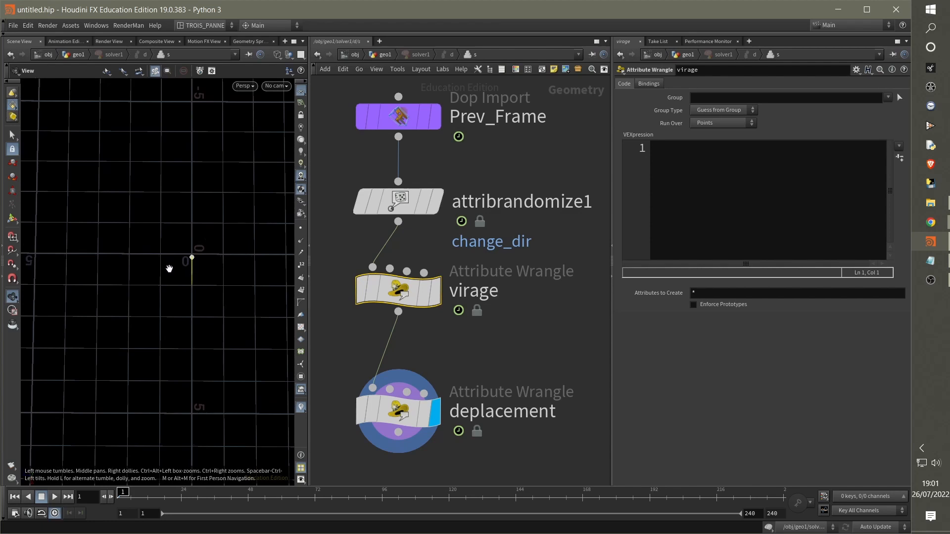
pyautogui.moveTo(190, 263)
pyautogui.mouseDown()
pyautogui.moveTo(192, 288)
pyautogui.moveTo(221, 257)
pyautogui.moveTo(205, 253)
pyautogui.mouseUp()
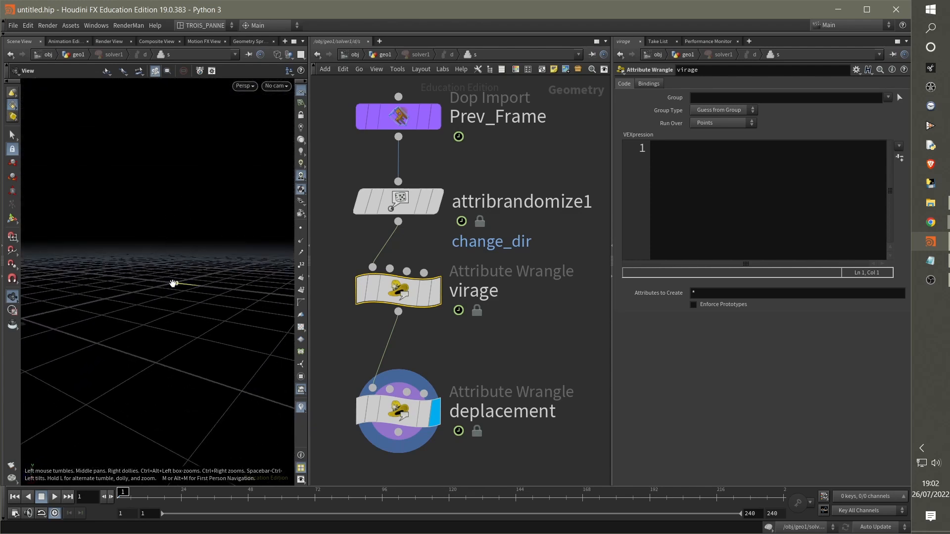
pyautogui.moveTo(173, 283); pyautogui.dragTo(132, 326)
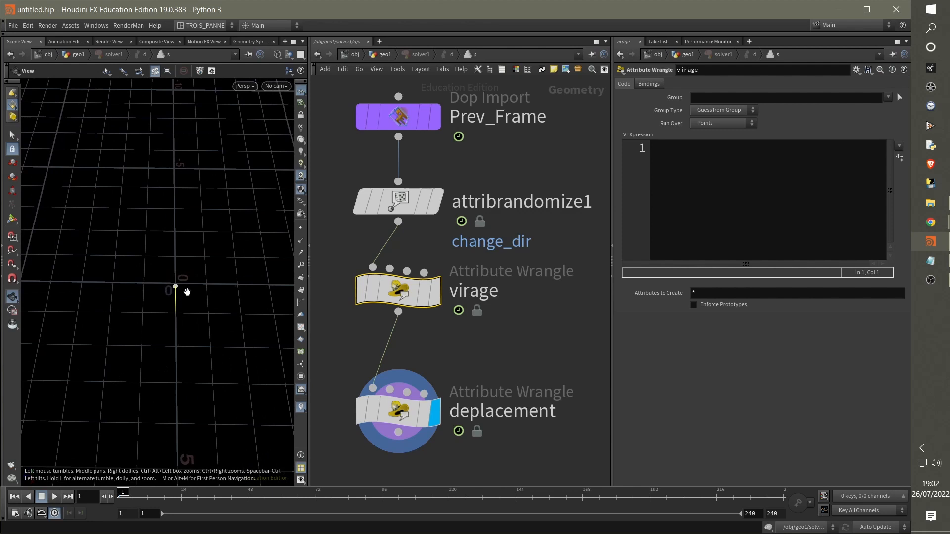
pyautogui.click(738, 148)
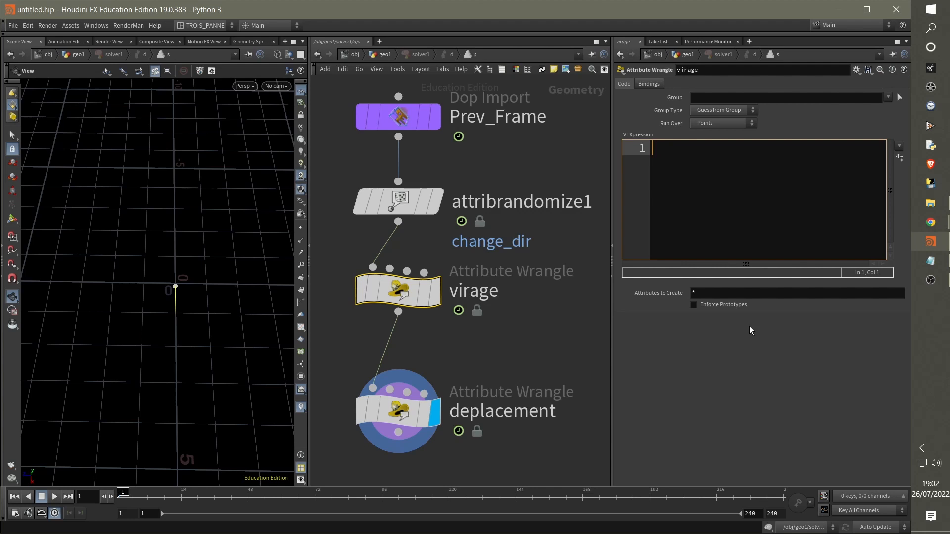
pyautogui.write('vectot')
pyautogui.press('BackSpace')
pyautogui.press('BackSpace')
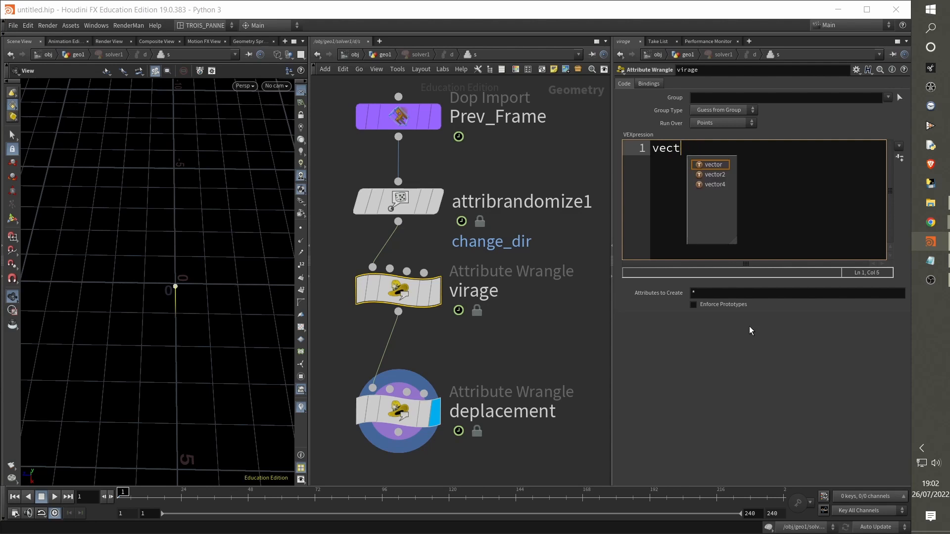
pyautogui.write('or ')
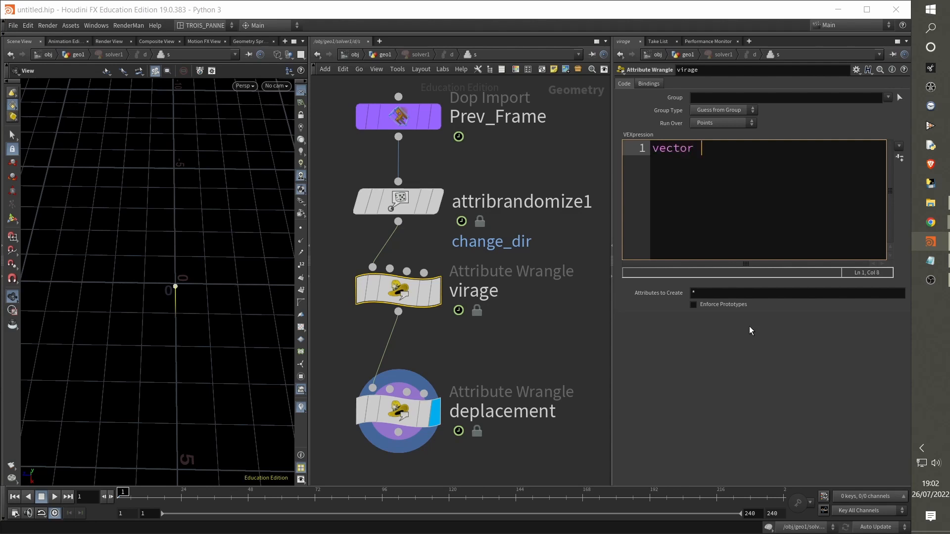
pyautogui.write('up = set(')
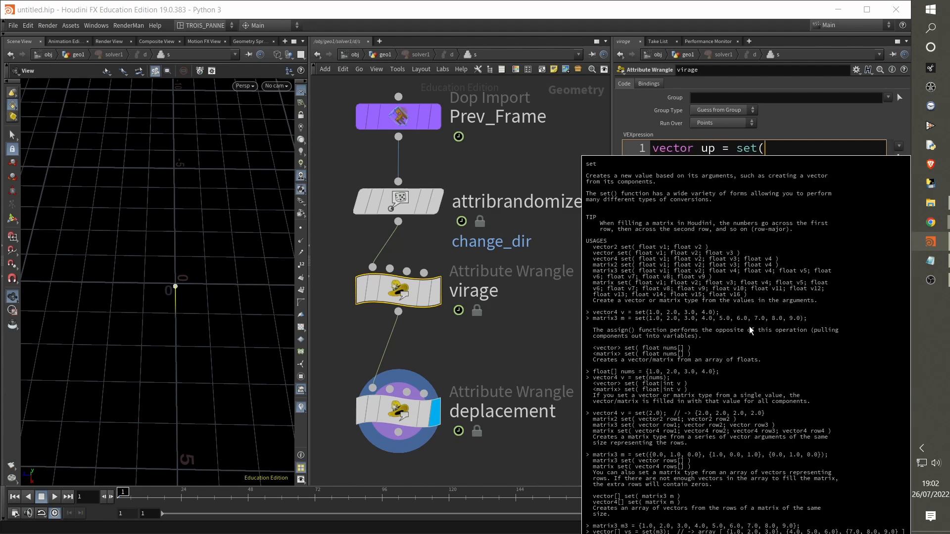
pyautogui.write('0,1,0);')
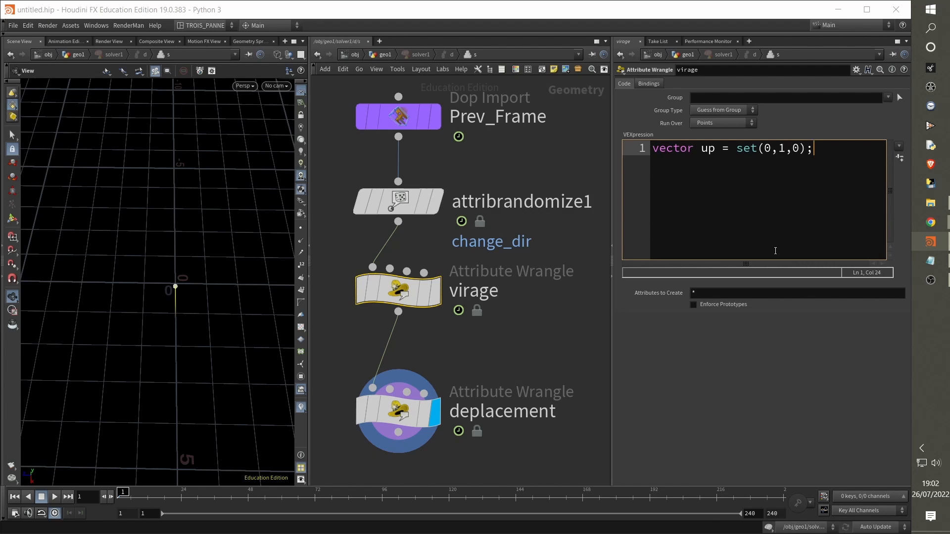
# Leave a blank line and declare an identity matrix in the virage code: matrix m = ident();
pyautogui.press('Return')
pyautogui.press('Return')
pyautogui.write('ma')
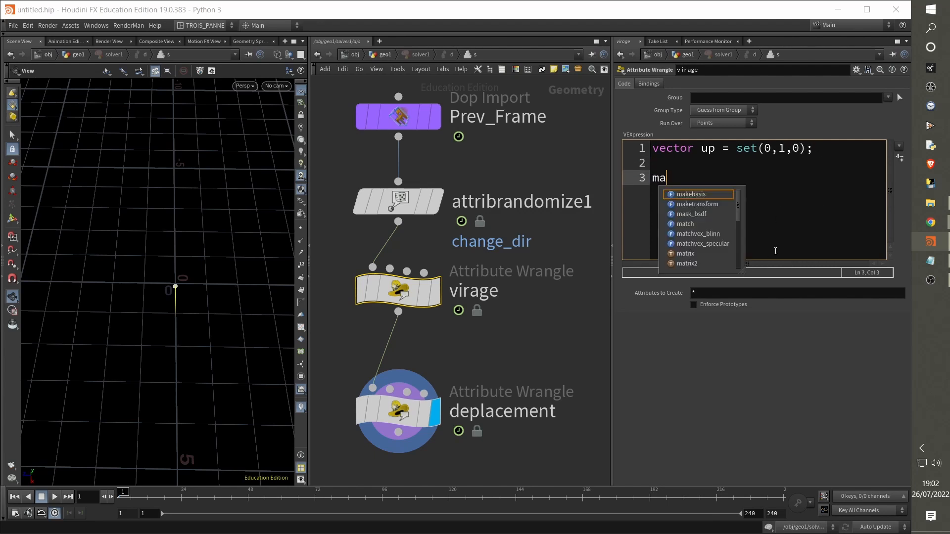
pyautogui.write('trix m')
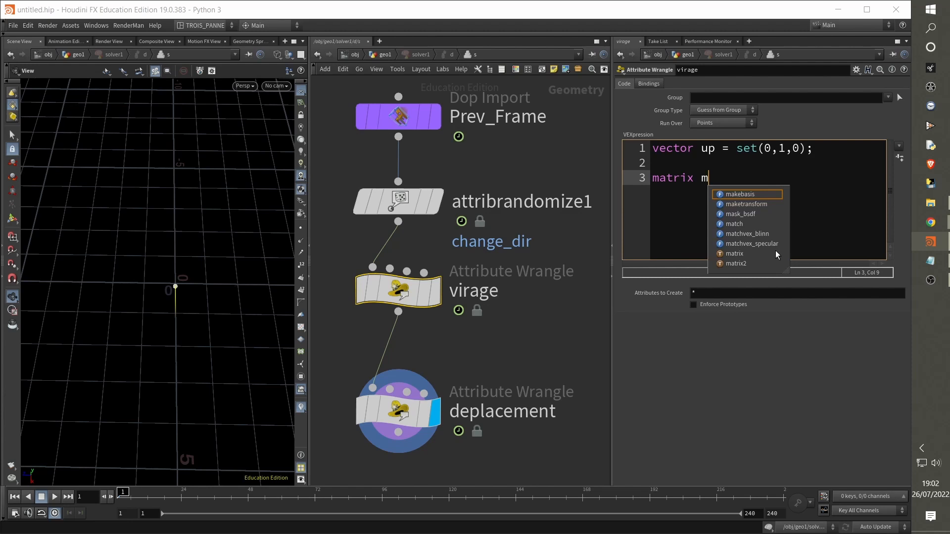
pyautogui.write('=')
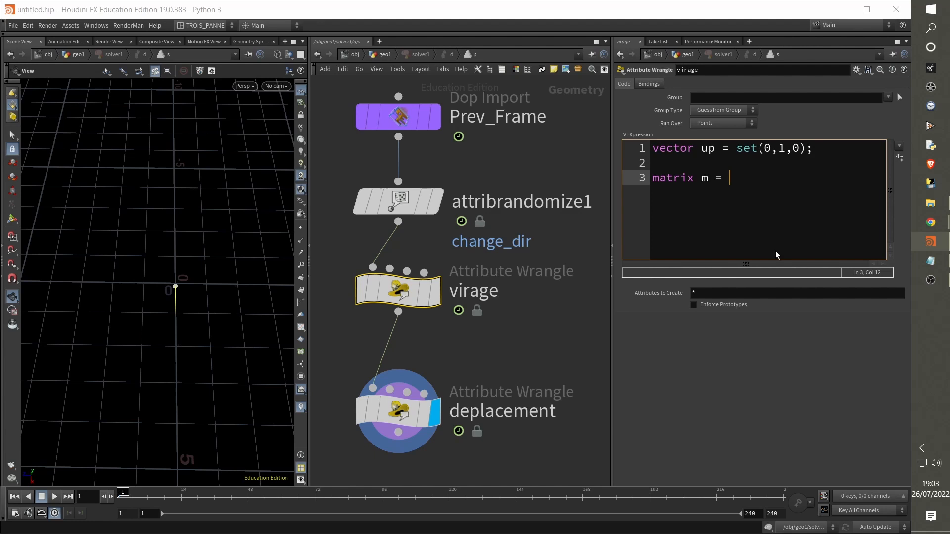
pyautogui.write('ident();')
pyautogui.press('Return')
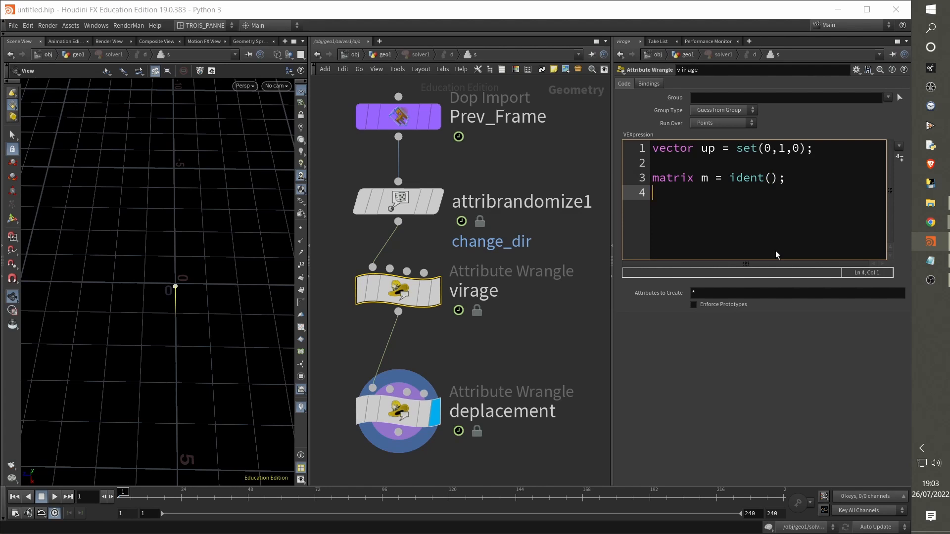
pyautogui.doubleClick(704, 179)
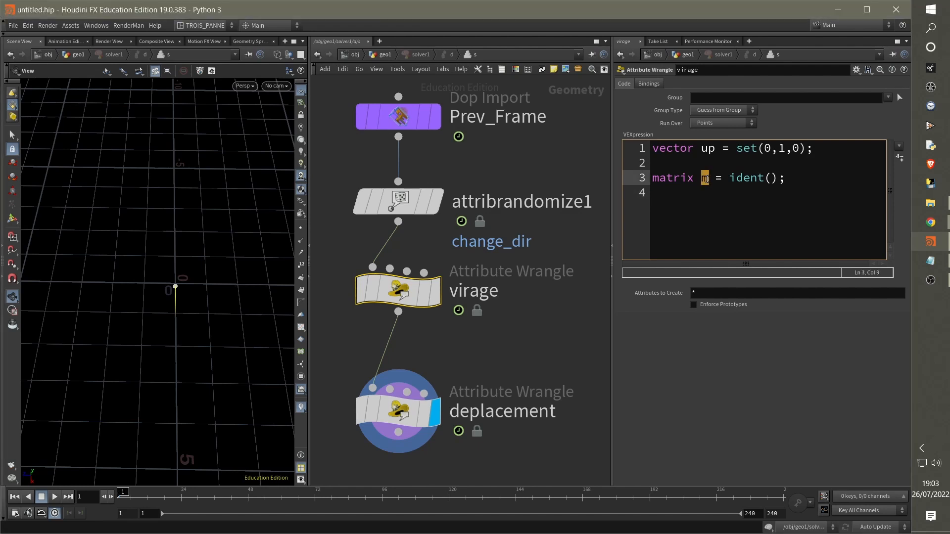
pyautogui.click(710, 181)
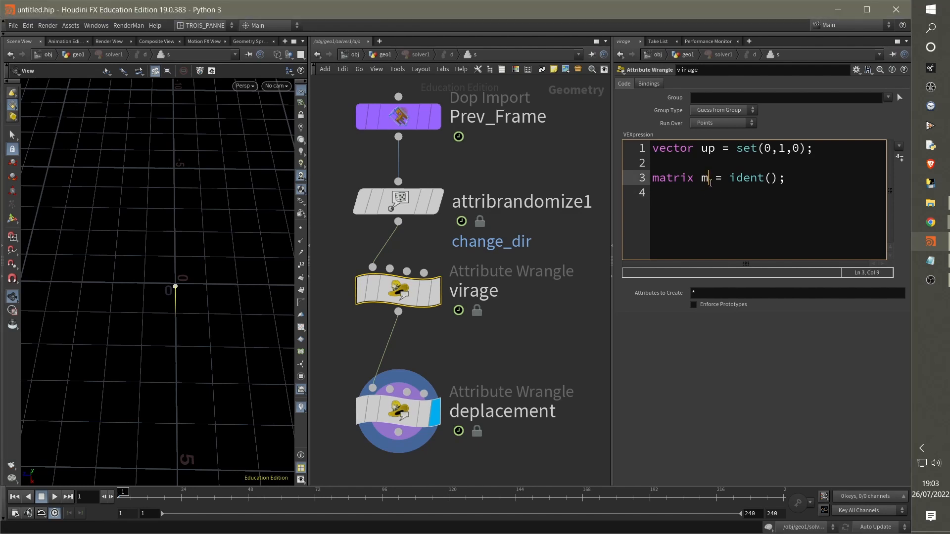
pyautogui.doubleClick(683, 176)
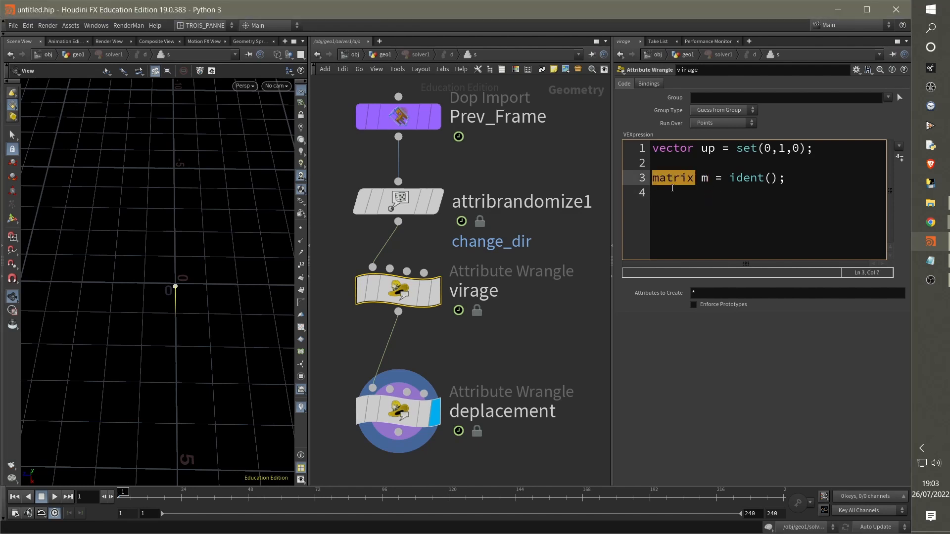
pyautogui.doubleClick(704, 179)
pyautogui.moveTo(717, 179); pyautogui.dragTo(798, 179)
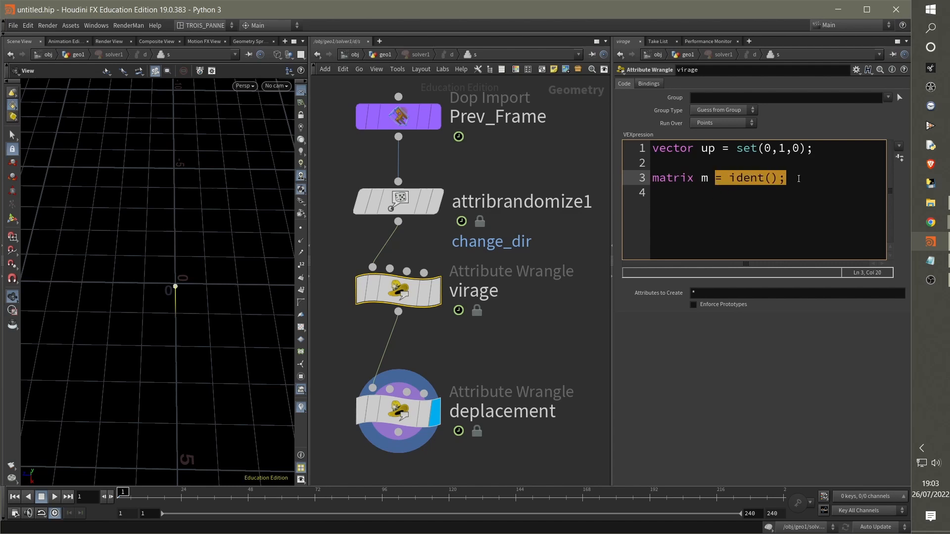
pyautogui.click(779, 198)
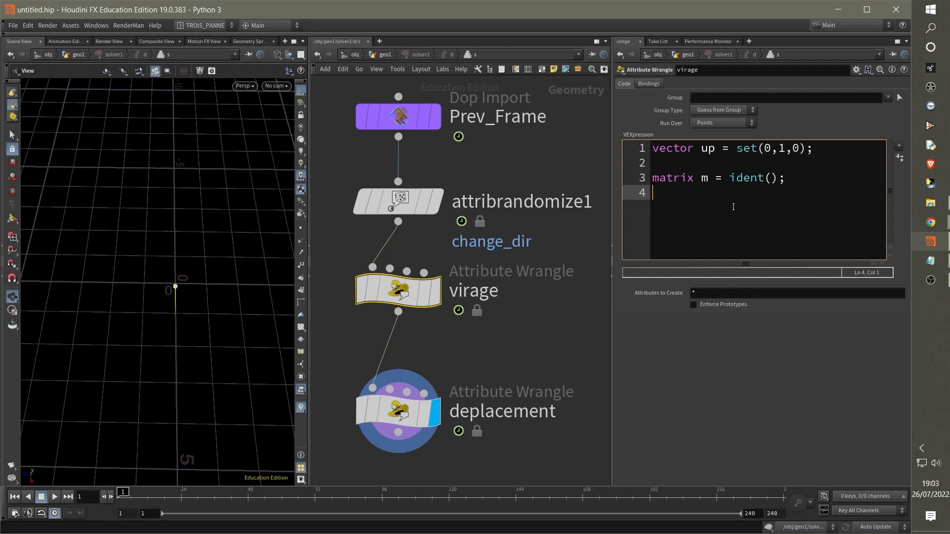
pyautogui.press('Return')
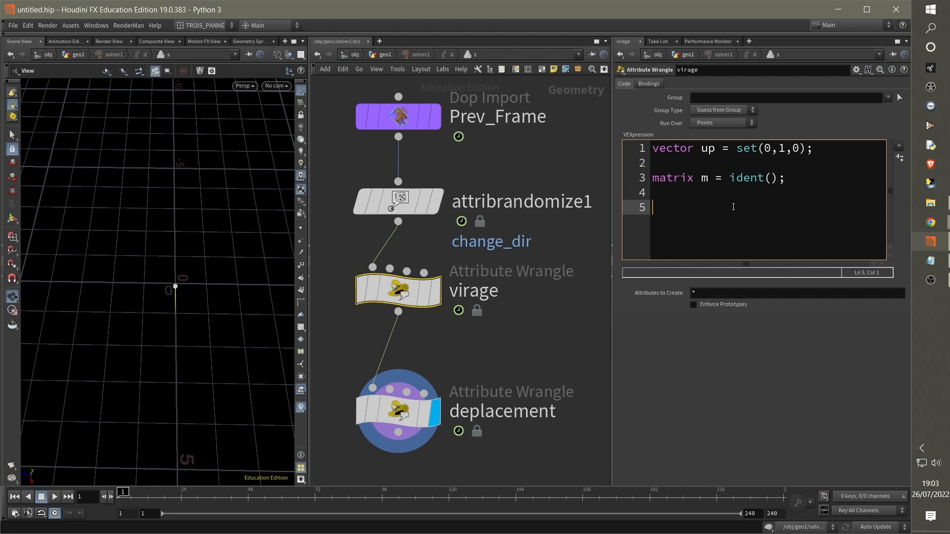
pyautogui.press('BackSpace')
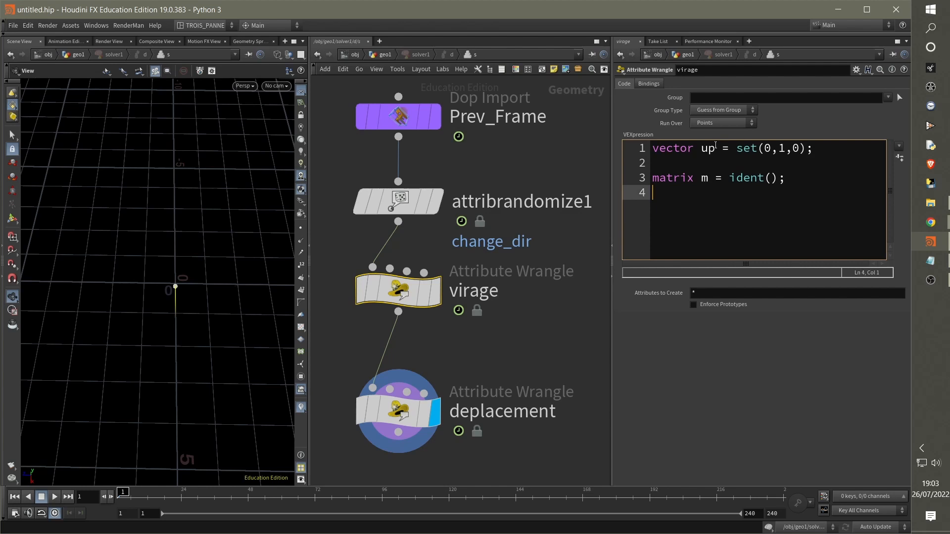
pyautogui.write('float')
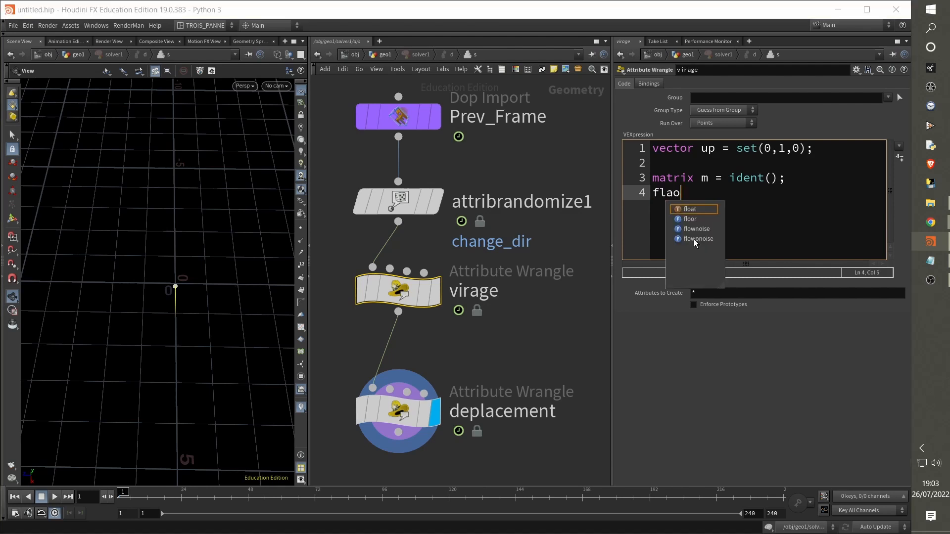
pyautogui.write(' angle')
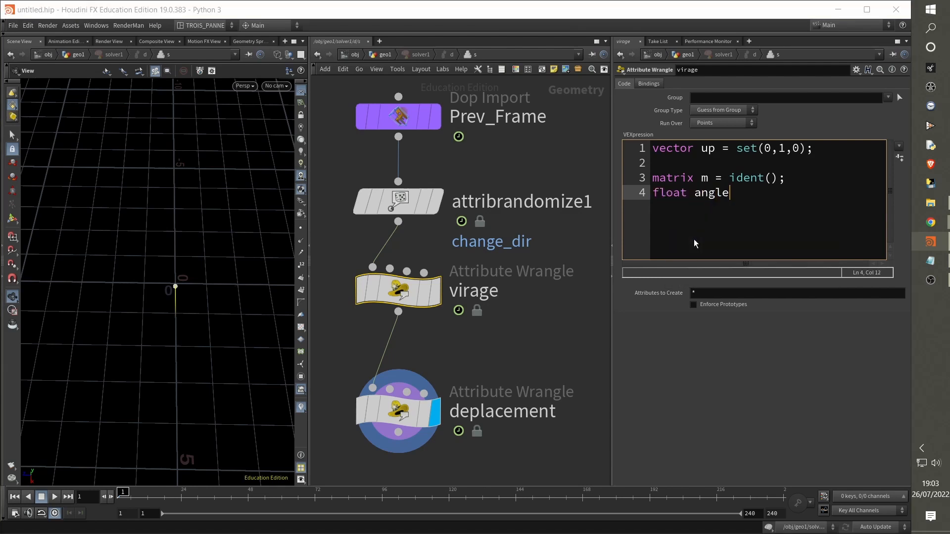
pyautogui.write(' = @change_dir * @virage;')
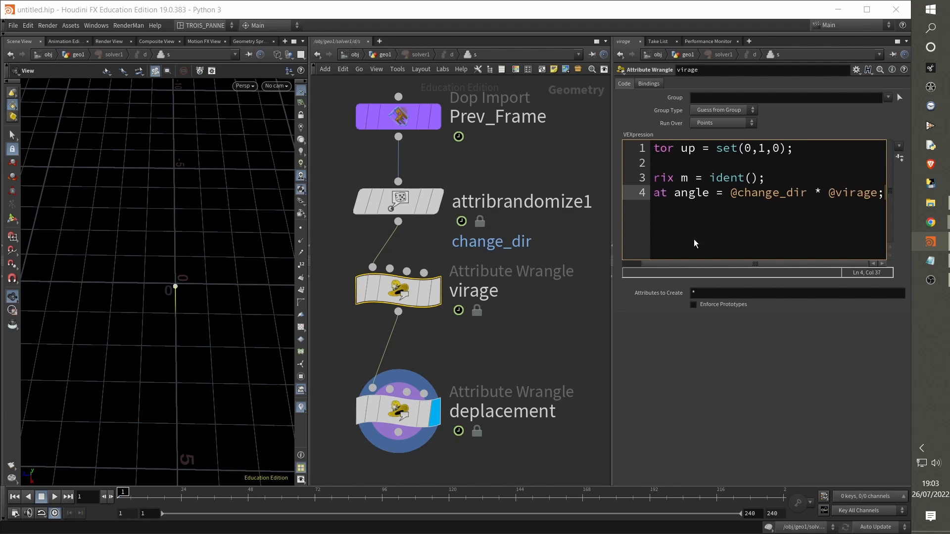
# Widen the parameter pane and rotate the matrix on line 5 of the virage code: rotate(m, angle, up);
pyautogui.press('Return')
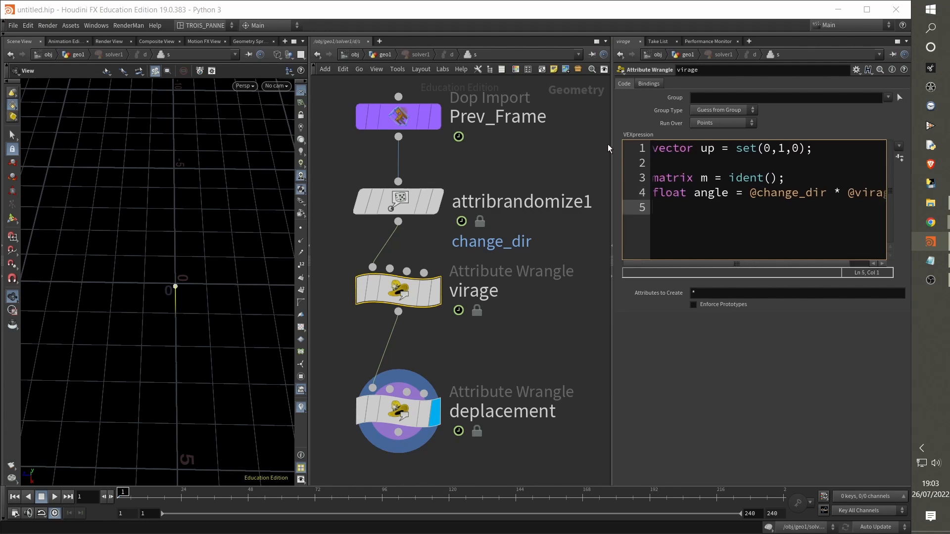
pyautogui.moveTo(611, 143); pyautogui.dragTo(558, 144)
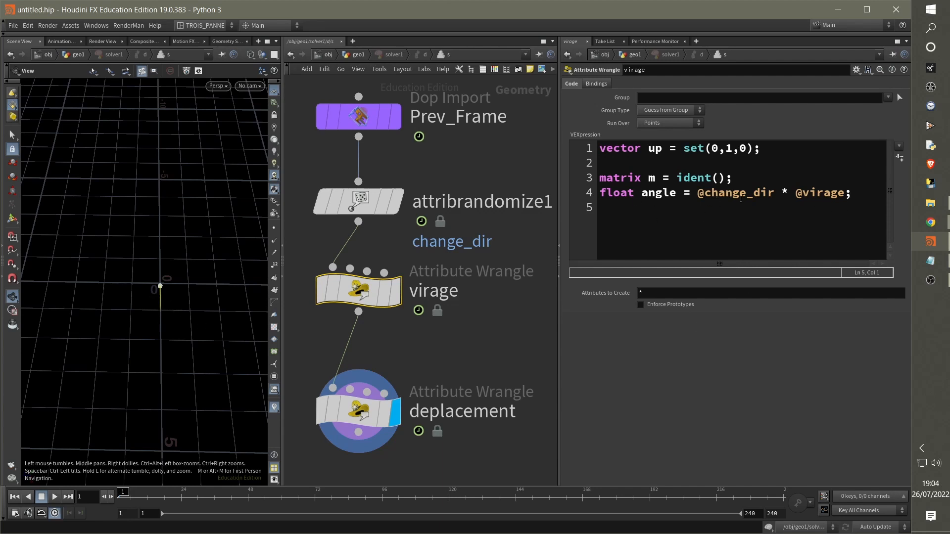
pyautogui.moveTo(647, 149); pyautogui.dragTo(731, 148)
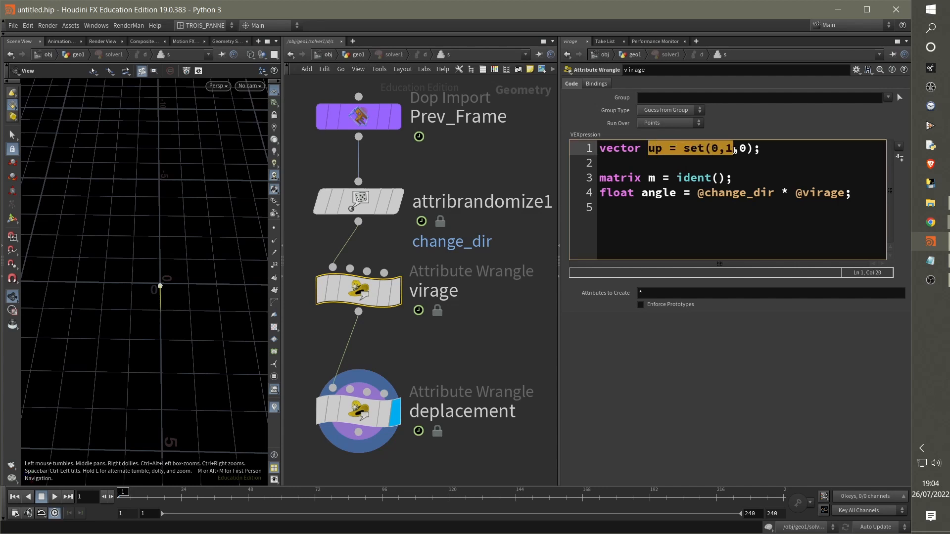
pyautogui.click(644, 179)
pyautogui.moveTo(643, 179); pyautogui.dragTo(693, 193)
pyautogui.click(704, 214)
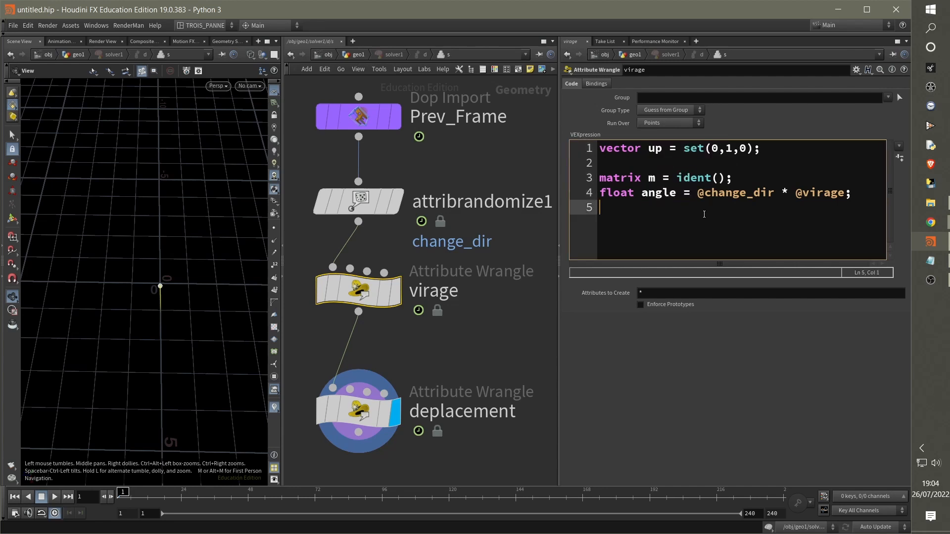
pyautogui.write('ro')
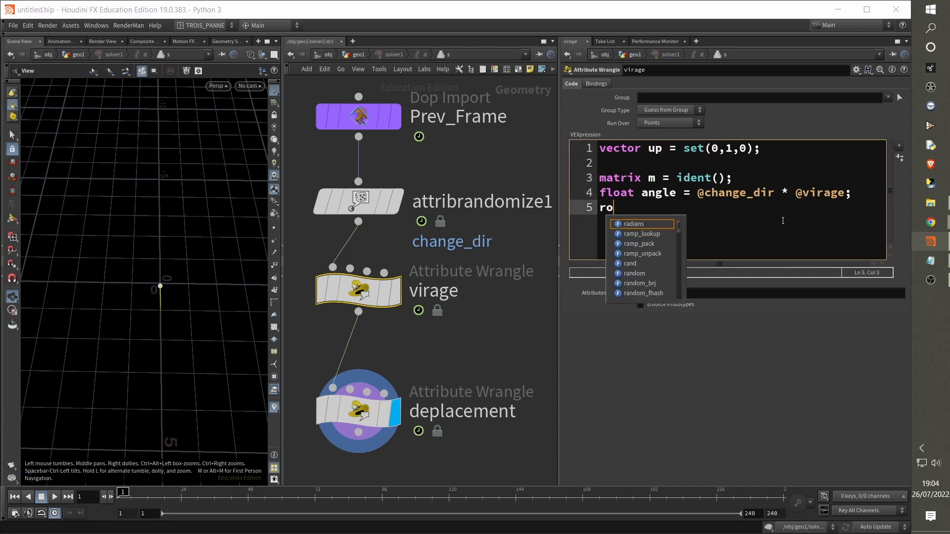
pyautogui.write('tate(')
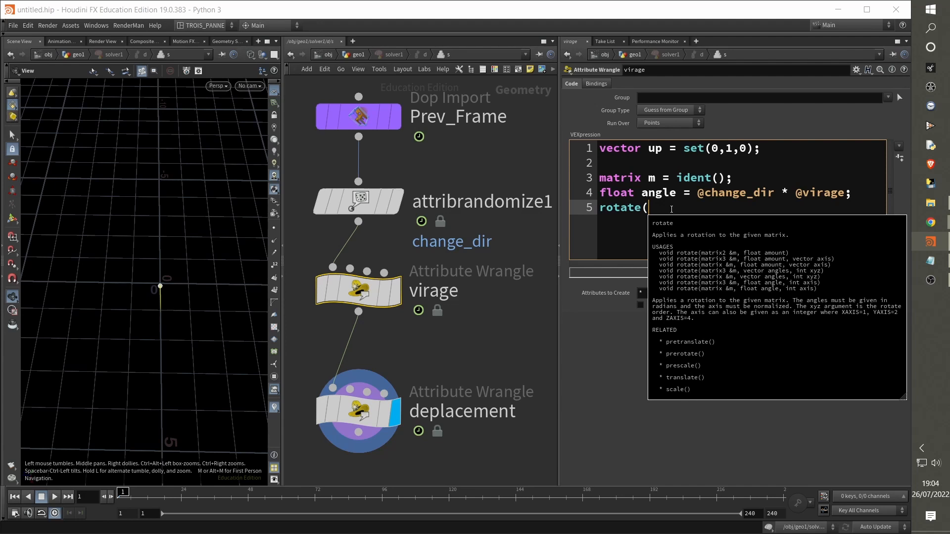
pyautogui.write('m, angle,')
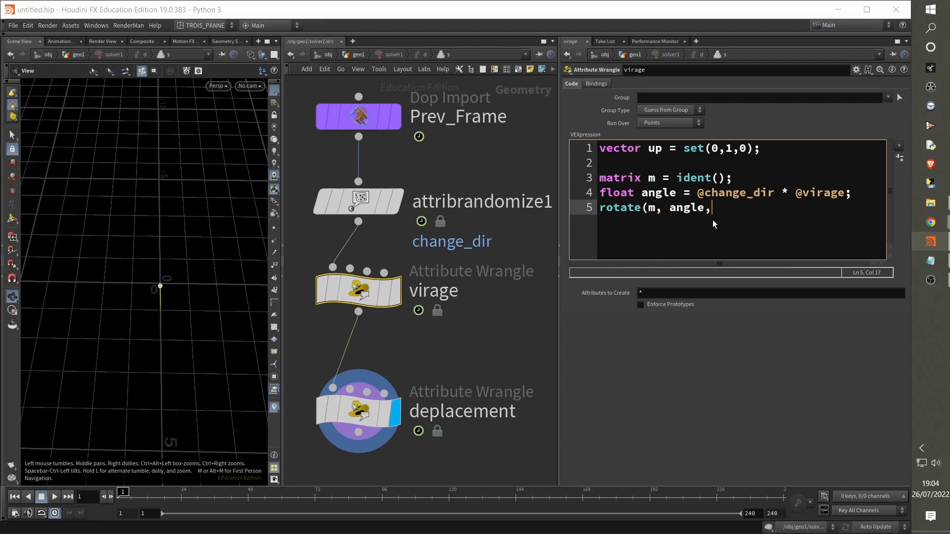
pyautogui.write(' up);')
# Leave a blank line and apply the matrix to the direction in the virage code: v@dir = v@dir * m;
pyautogui.press('Return')
pyautogui.press('Return')
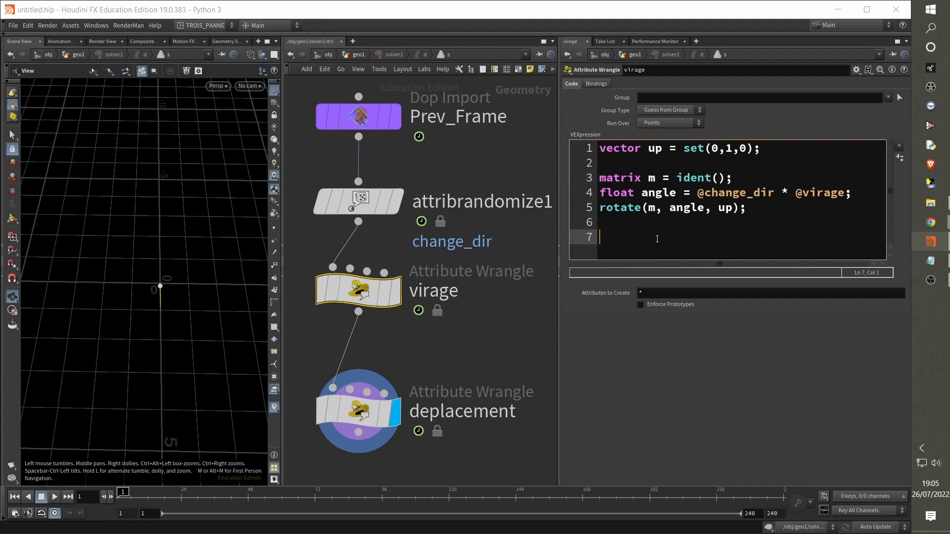
pyautogui.write('v@dir = v@dir * m;')
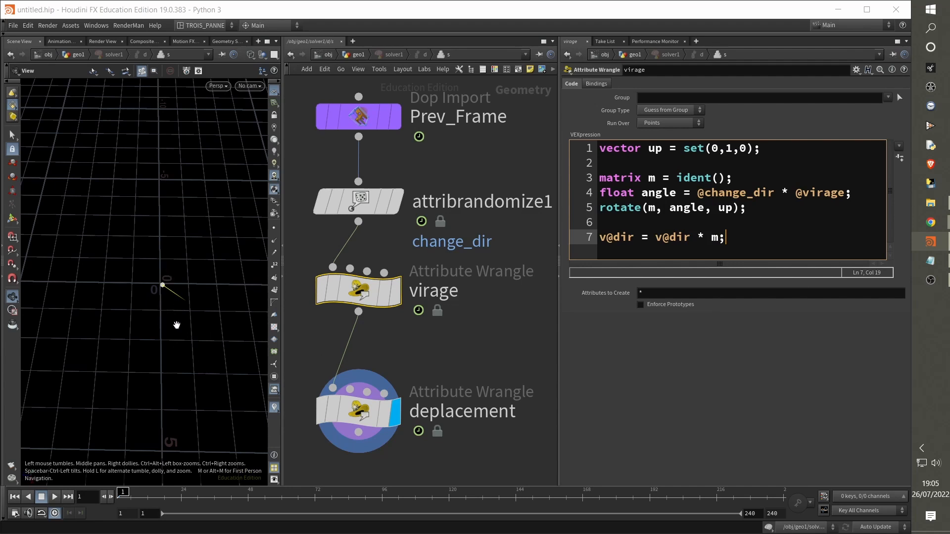
# Toggle the virage node's bypass repeatedly to compare the point's direction with and without the rotation
pyautogui.click(322, 287)
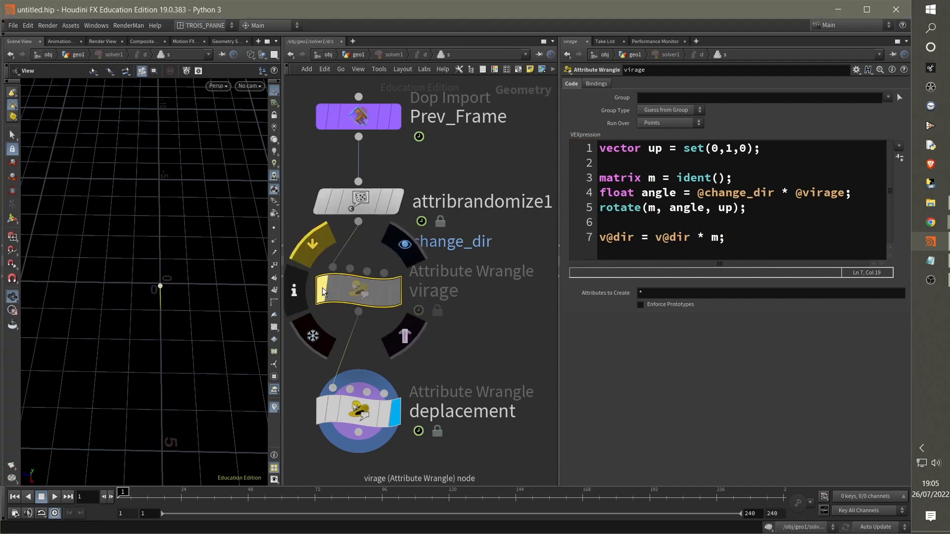
pyautogui.click(322, 287)
pyautogui.click(322, 287)
pyautogui.click(323, 287)
pyautogui.click(322, 287)
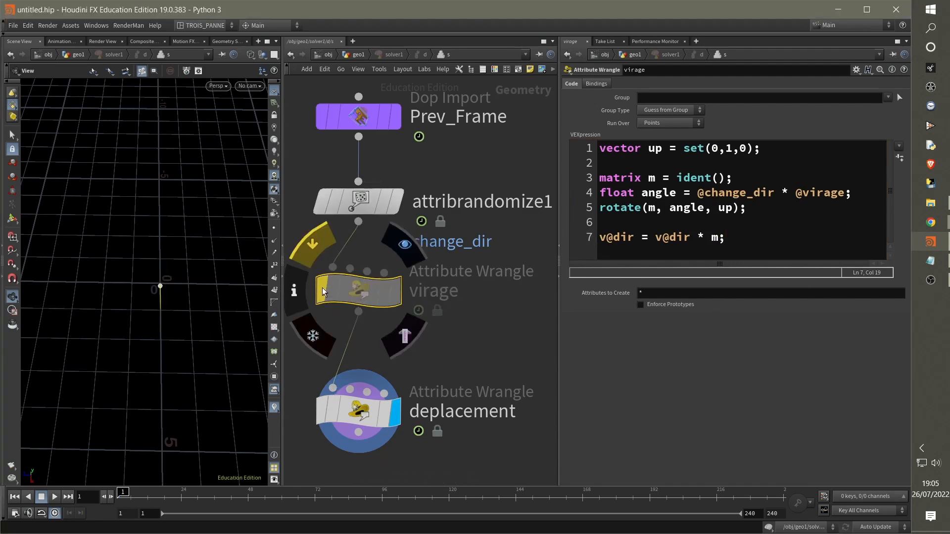
pyautogui.click(322, 287)
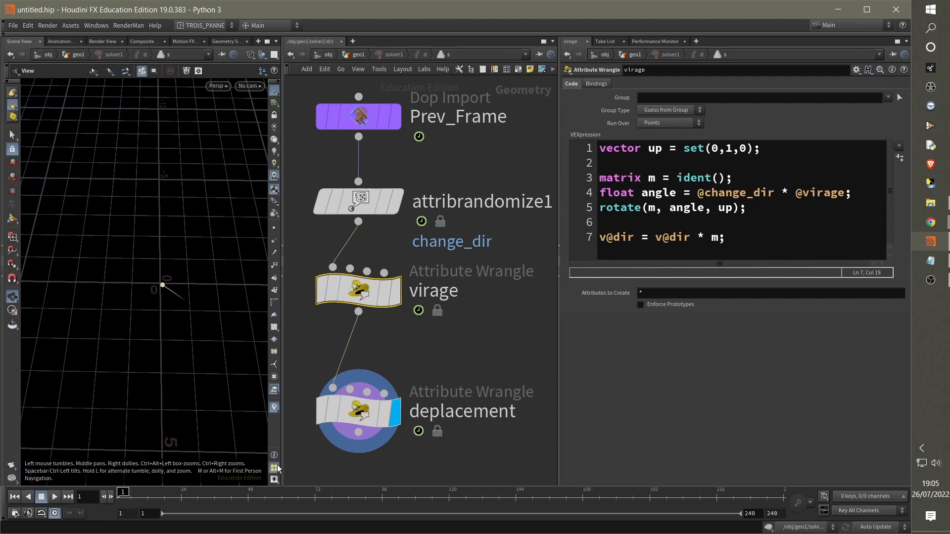
# Go up to the geo1 network, play the solver simulation to examine how the point turns, and return to frame 1
pyautogui.moveTo(126, 495)
pyautogui.mouseDown()
pyautogui.moveTo(366, 493)
pyautogui.moveTo(120, 493)
pyautogui.mouseUp()
pyautogui.click(360, 410)
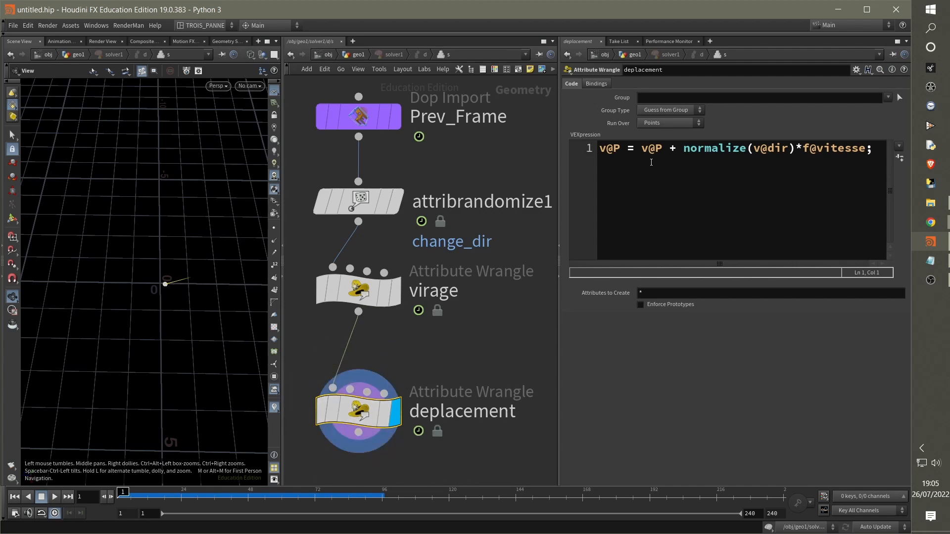
pyautogui.press('u')
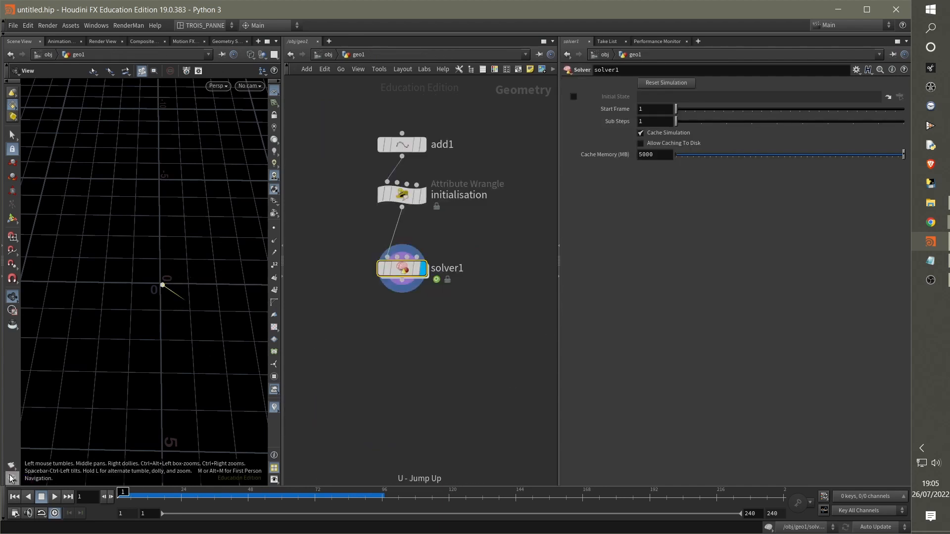
pyautogui.click(55, 497)
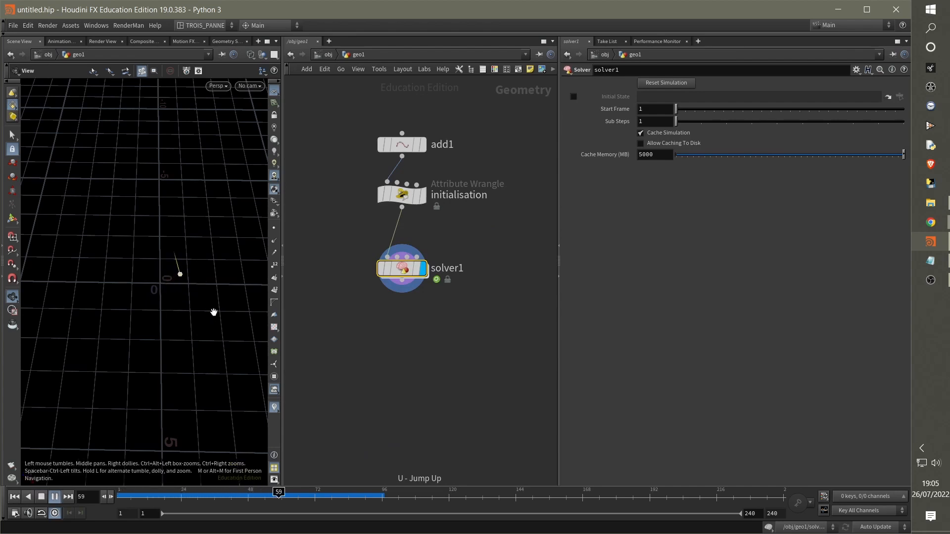
pyautogui.moveTo(206, 324); pyautogui.dragTo(144, 335)
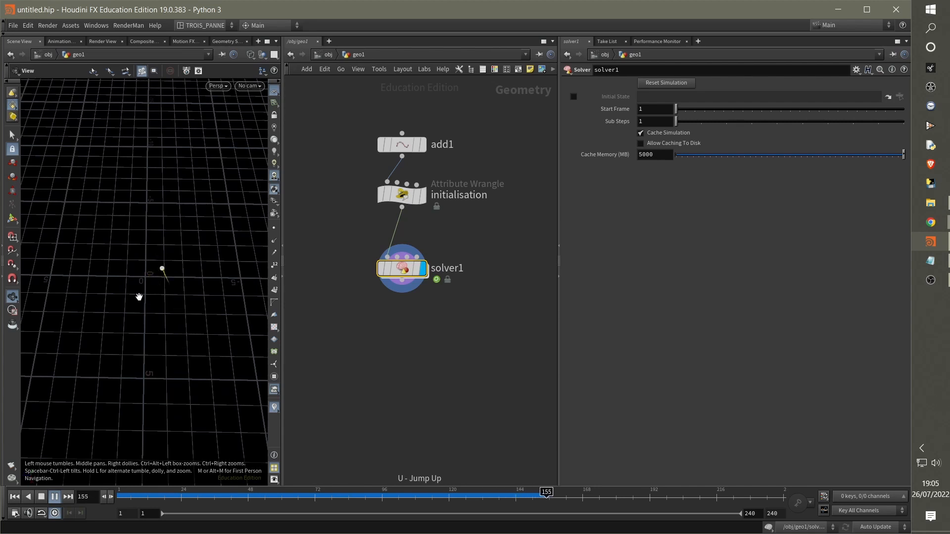
pyautogui.moveTo(151, 303); pyautogui.dragTo(181, 324)
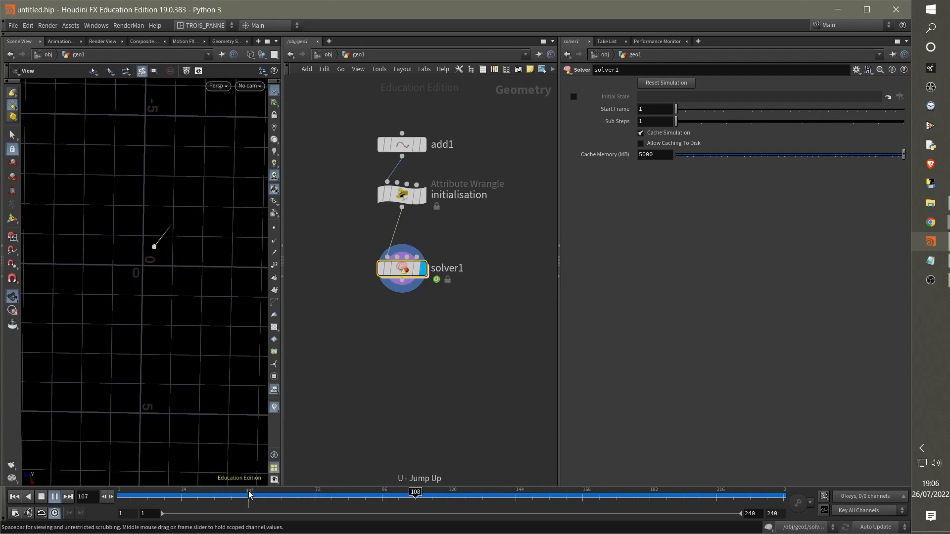
pyautogui.moveTo(250, 494); pyautogui.dragTo(119, 491)
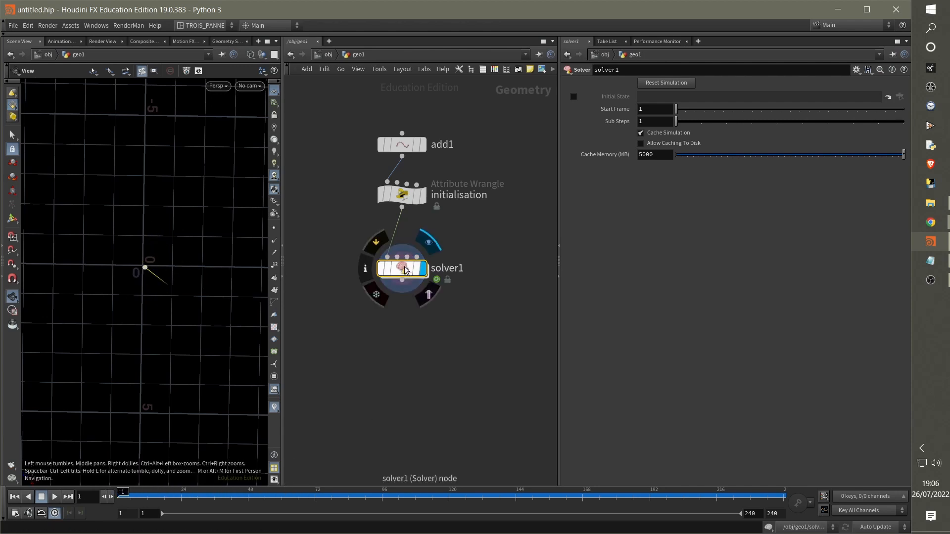
# Inside solver1, insert a degrees-to-radians conversion before the rotate line of the virage code: angle = 6.28 * angle / 360;
pyautogui.doubleClick(403, 267)
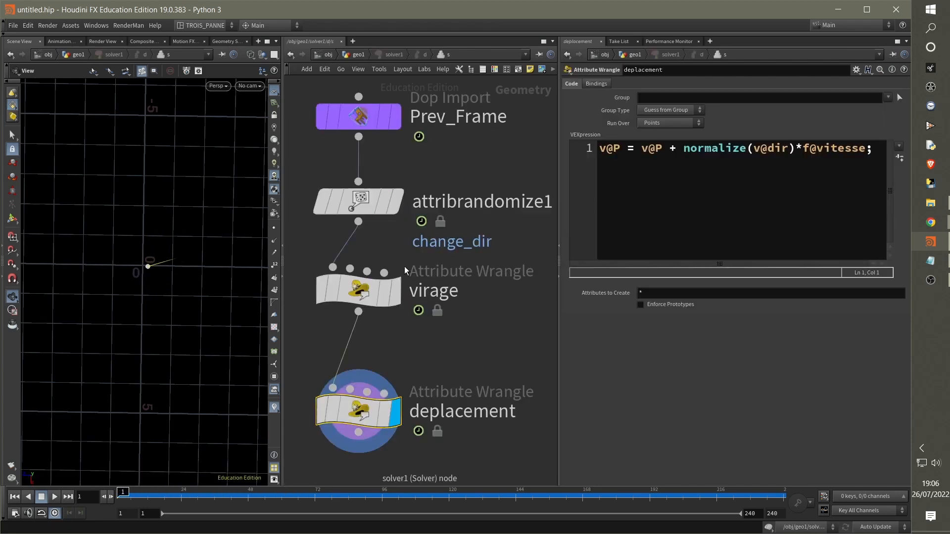
pyautogui.click(364, 295)
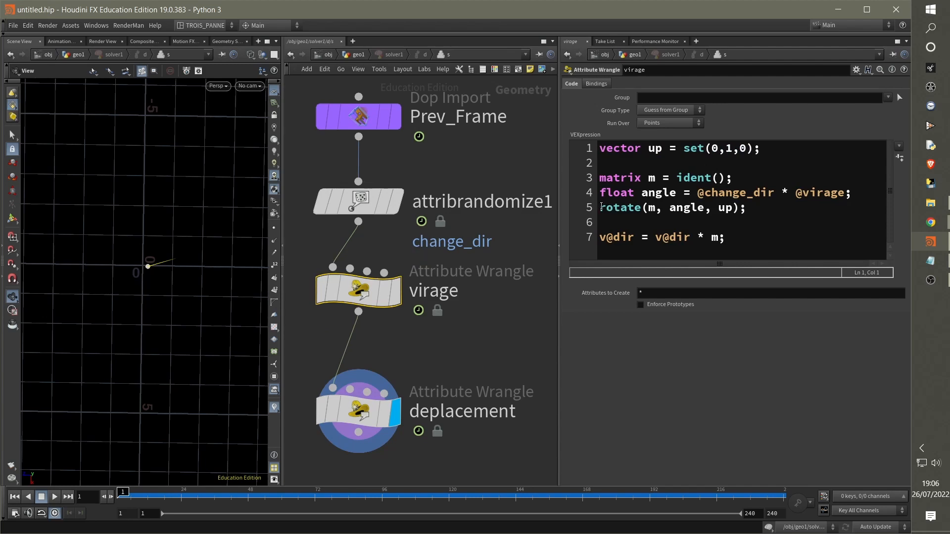
pyautogui.moveTo(602, 207); pyautogui.dragTo(784, 206)
pyautogui.click(685, 207)
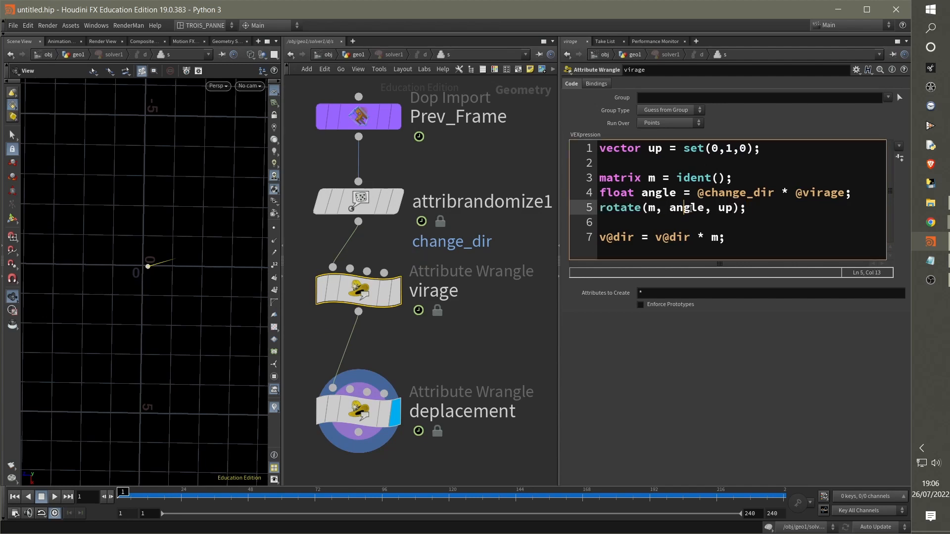
pyautogui.click(704, 208)
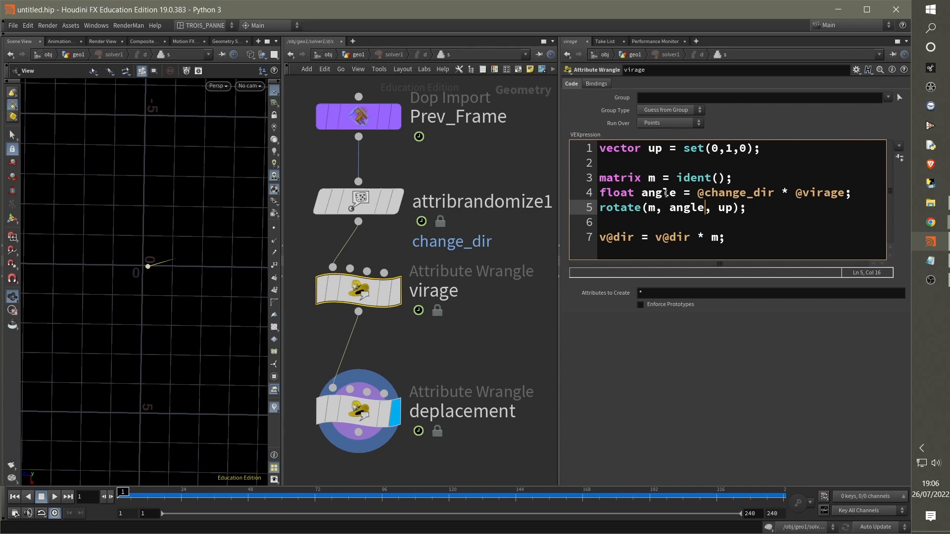
pyautogui.click(671, 208)
pyautogui.click(854, 193)
pyautogui.press('Return')
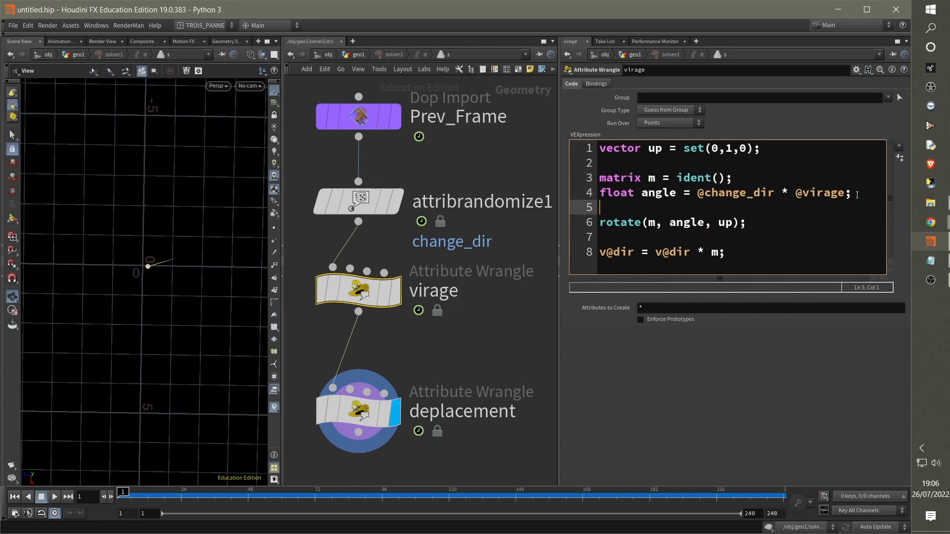
pyautogui.write('angle')
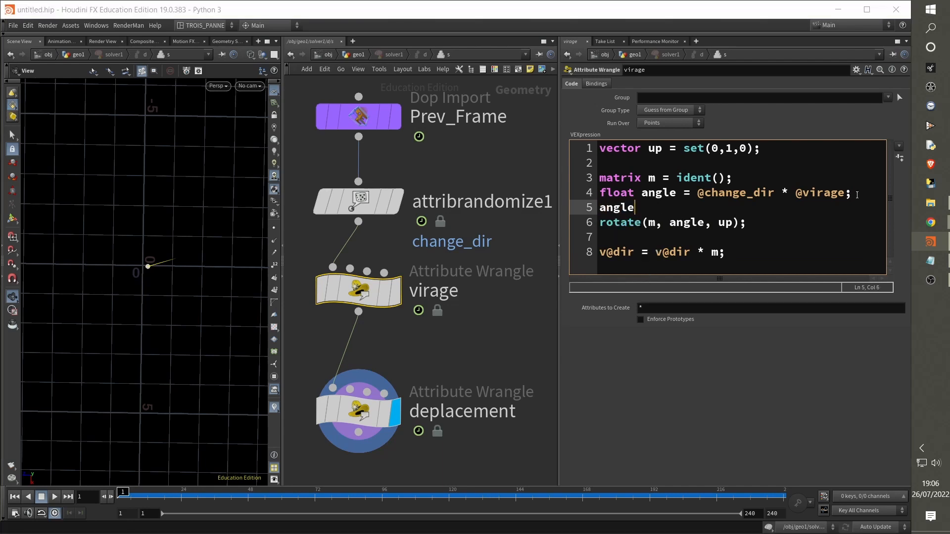
pyautogui.write(' = ')
pyautogui.write('6.28')
pyautogui.write(' * ')
pyautogui.write('angle')
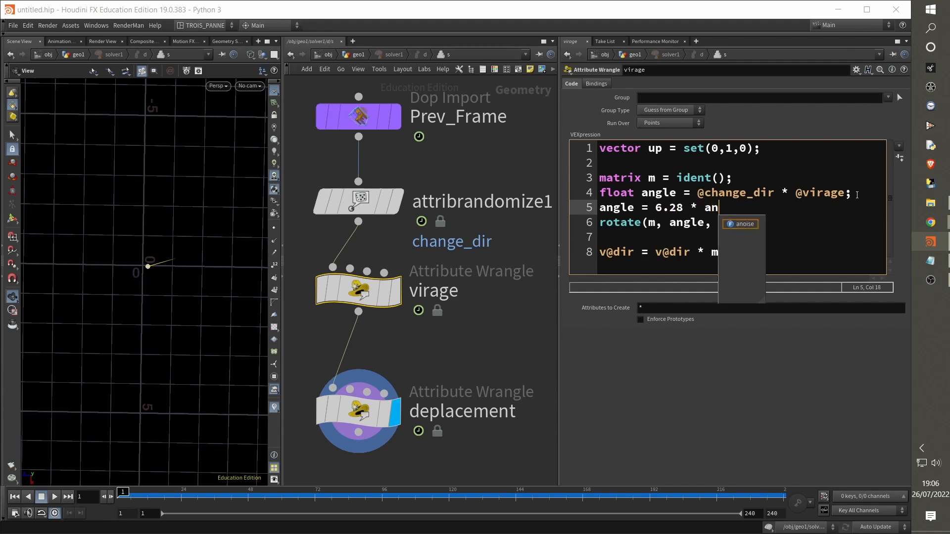
pyautogui.write(' / 360;')
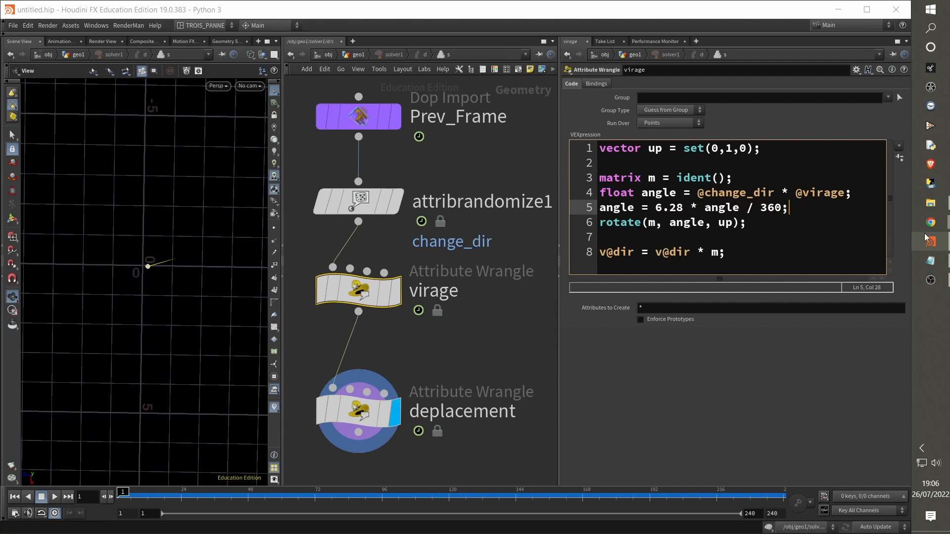
pyautogui.click(767, 399)
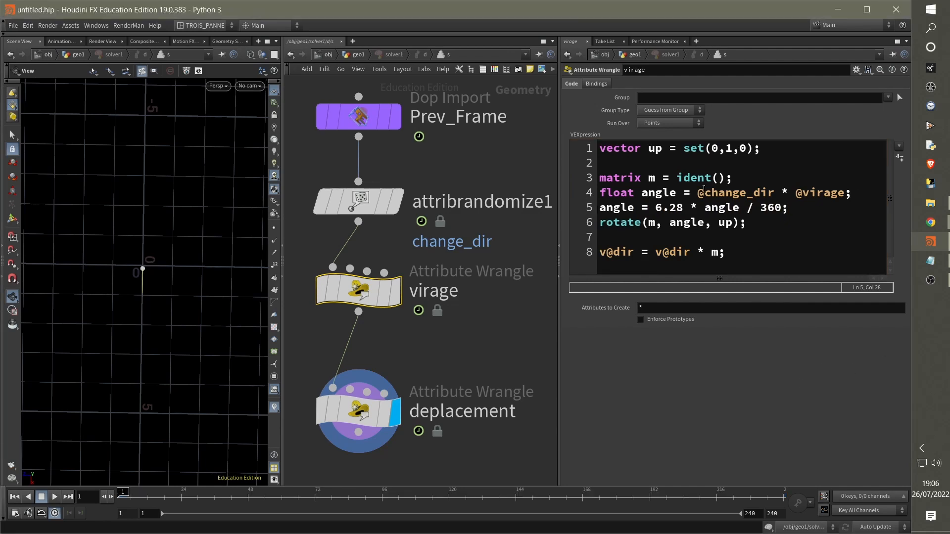
# Replay the simulation from the geo1 network with the converted angle, follow the point's path, and rewind to frame 1
pyautogui.press('u')
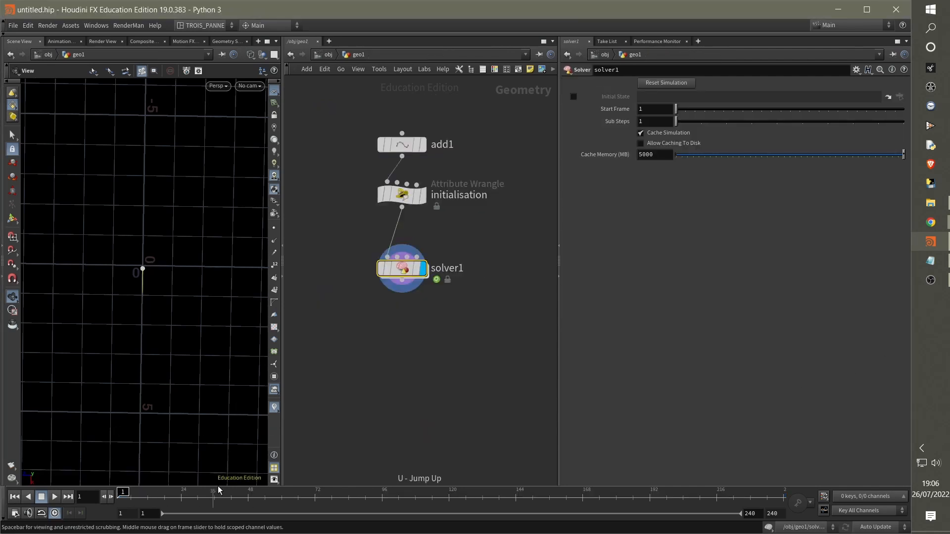
pyautogui.click(55, 496)
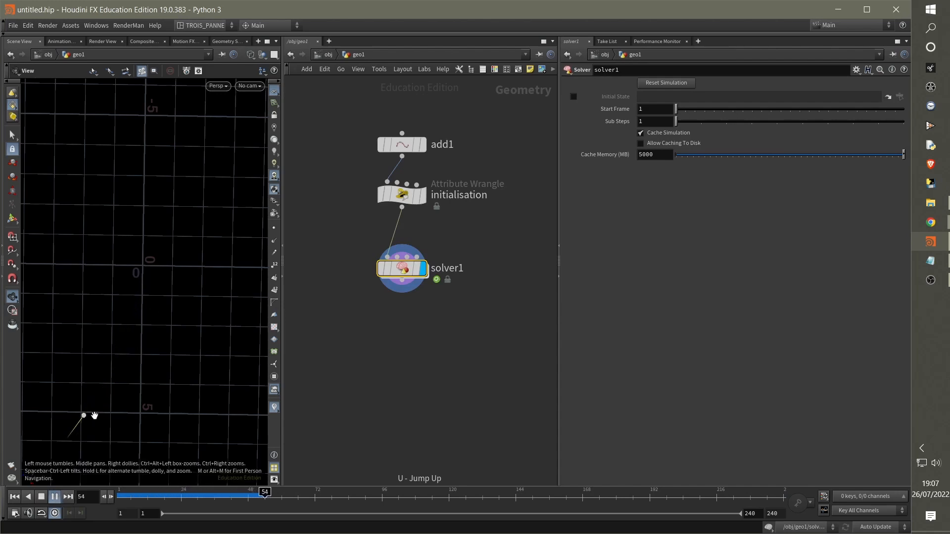
pyautogui.moveTo(182, 288); pyautogui.dragTo(111, 342, button='right')
pyautogui.moveTo(130, 319); pyautogui.dragTo(165, 271, button='middle')
pyautogui.moveTo(166, 271); pyautogui.dragTo(269, 322, button='right')
pyautogui.moveTo(147, 357)
pyautogui.mouseDown()
pyautogui.moveTo(121, 394)
pyautogui.moveTo(147, 365)
pyautogui.mouseUp()
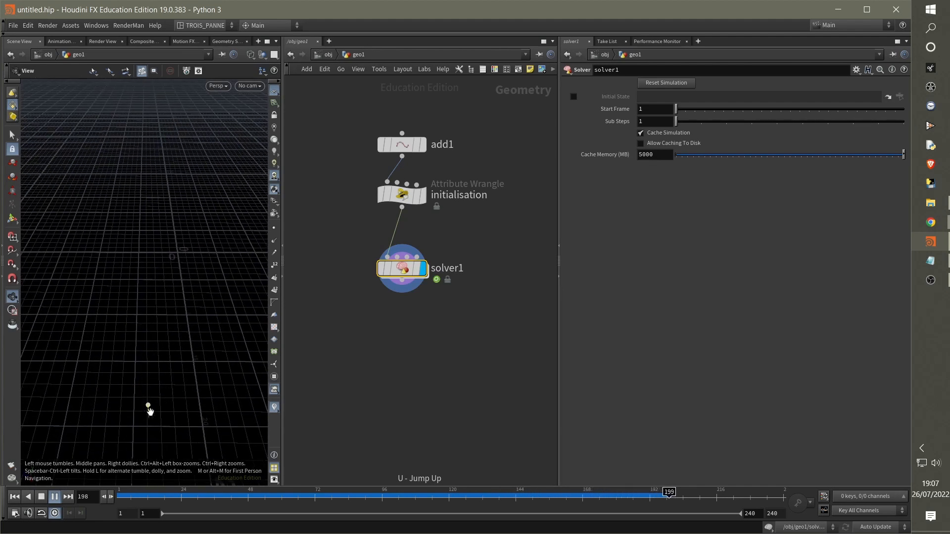
pyautogui.moveTo(203, 495)
pyautogui.mouseDown()
pyautogui.moveTo(121, 496)
pyautogui.moveTo(337, 496)
pyautogui.moveTo(122, 496)
pyautogui.mouseUp()
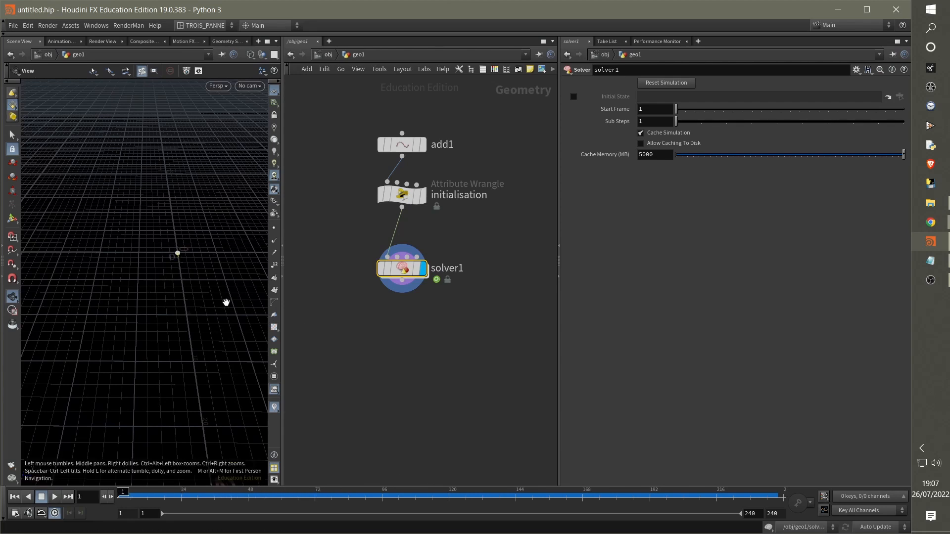
pyautogui.click(402, 194)
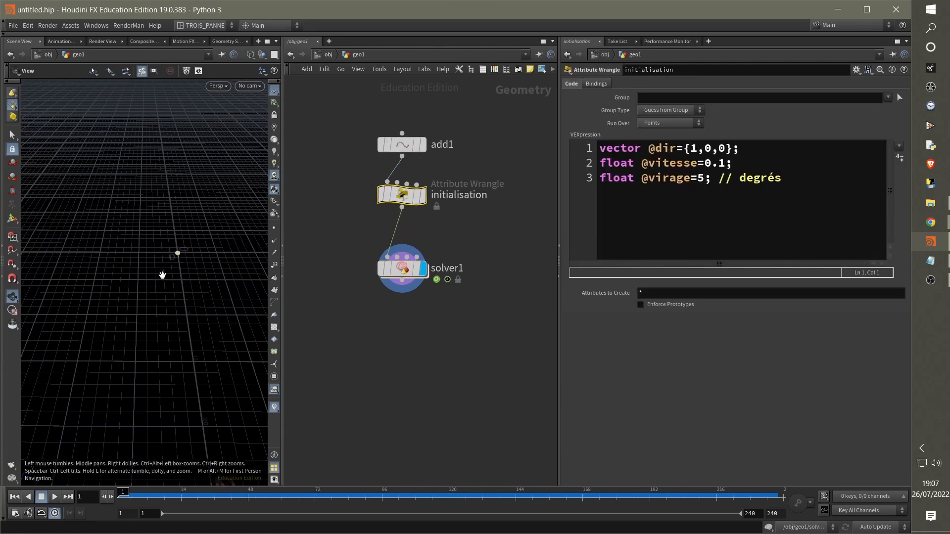
pyautogui.click(695, 179)
pyautogui.write('2')
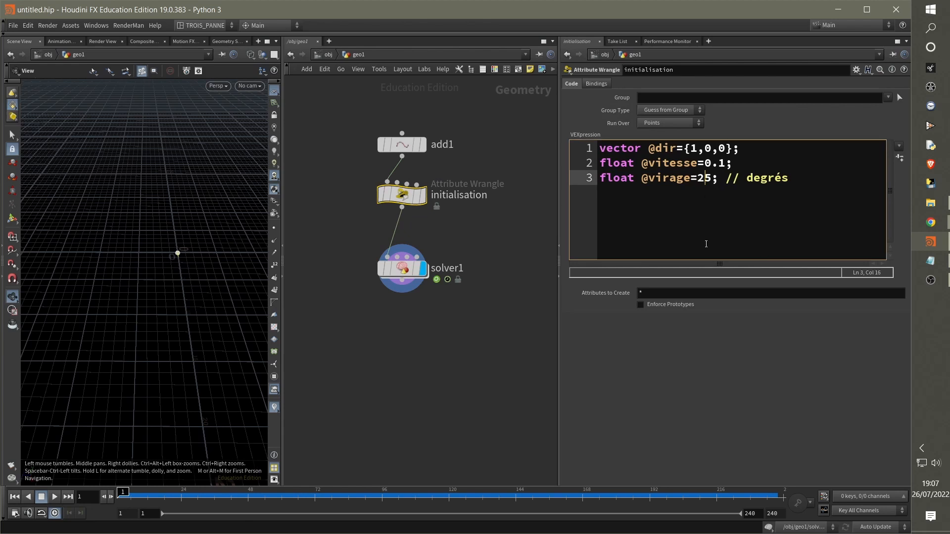
pyautogui.click(738, 384)
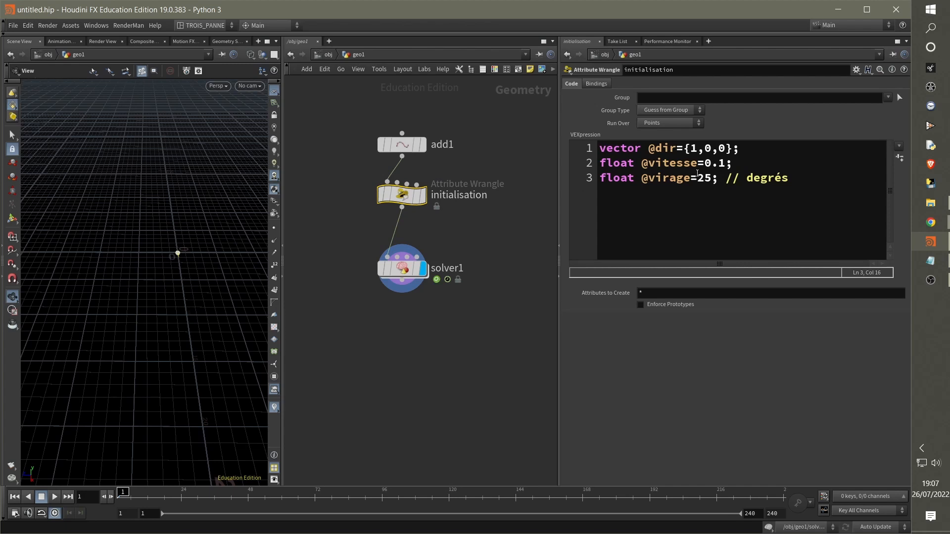
pyautogui.click(54, 497)
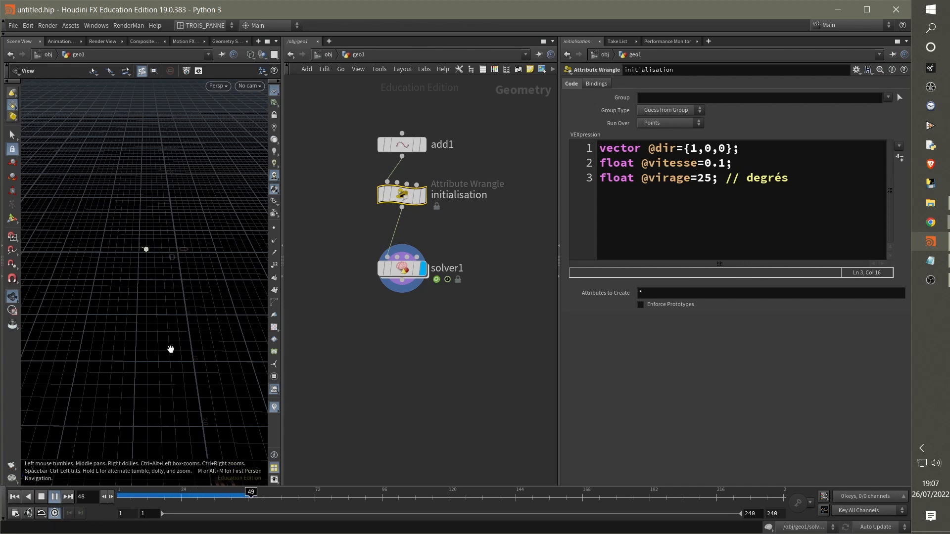
pyautogui.moveTo(145, 248); pyautogui.dragTo(169, 254)
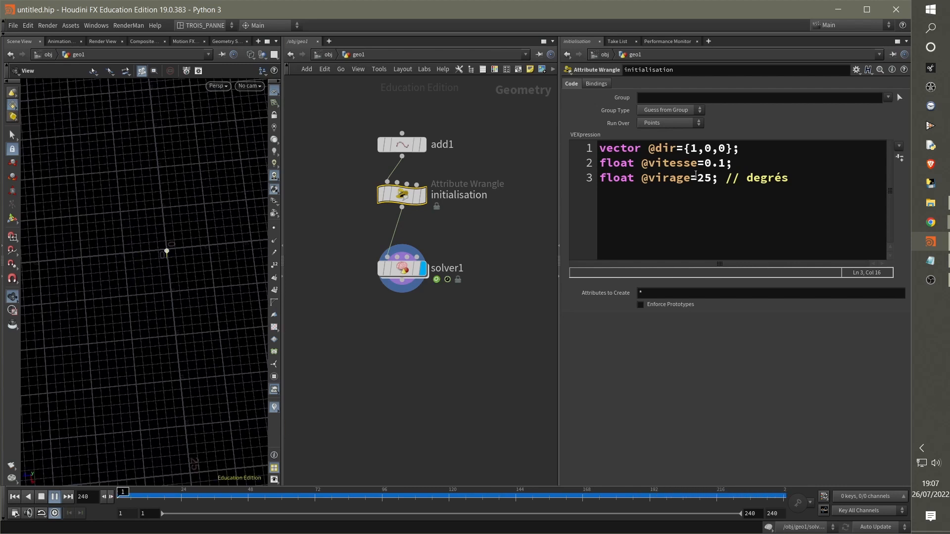
pyautogui.moveTo(698, 180); pyautogui.dragTo(712, 179)
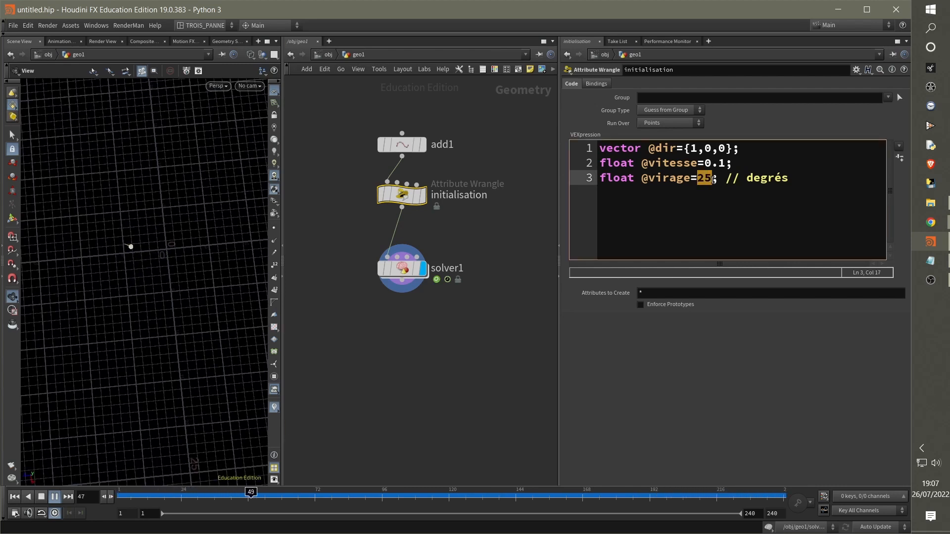
pyautogui.write('180')
pyautogui.click(692, 381)
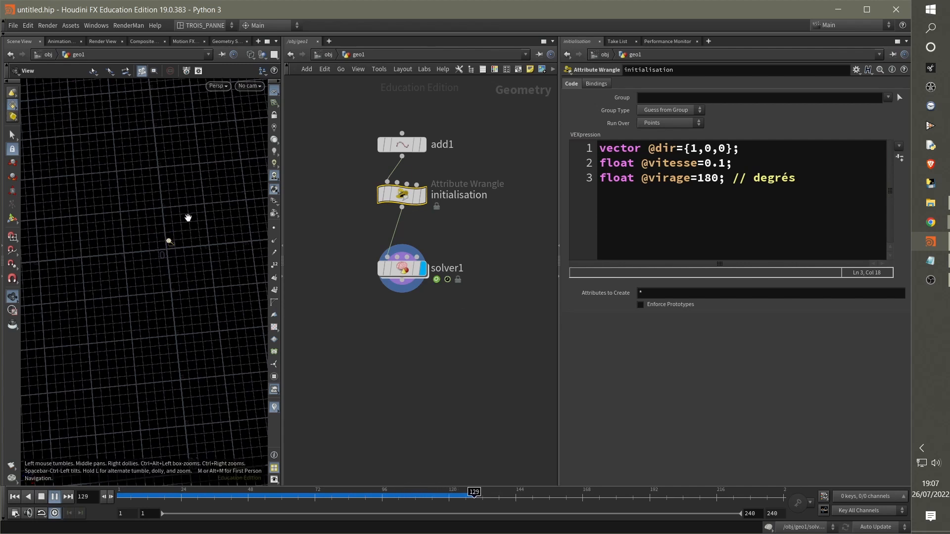
pyautogui.click(699, 178)
pyautogui.moveTo(700, 178); pyautogui.dragTo(720, 178)
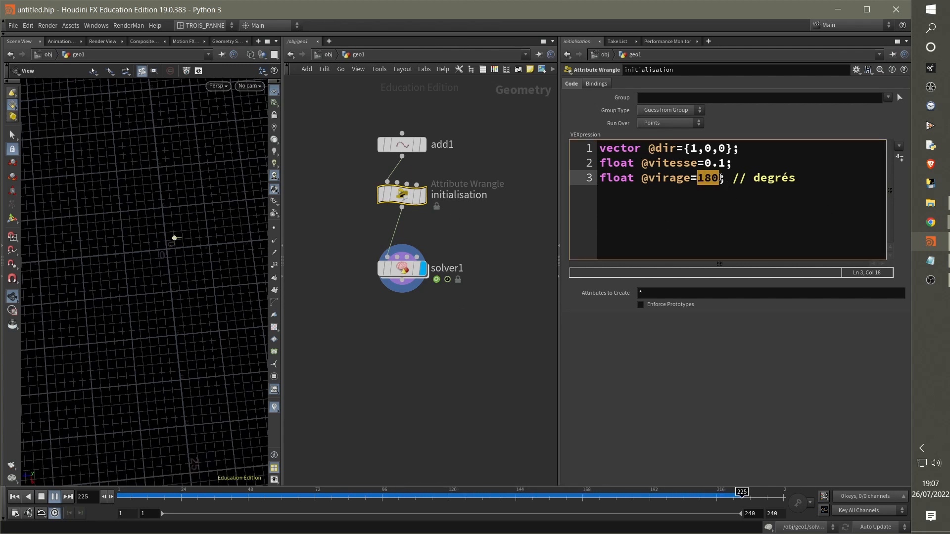
pyautogui.write('25')
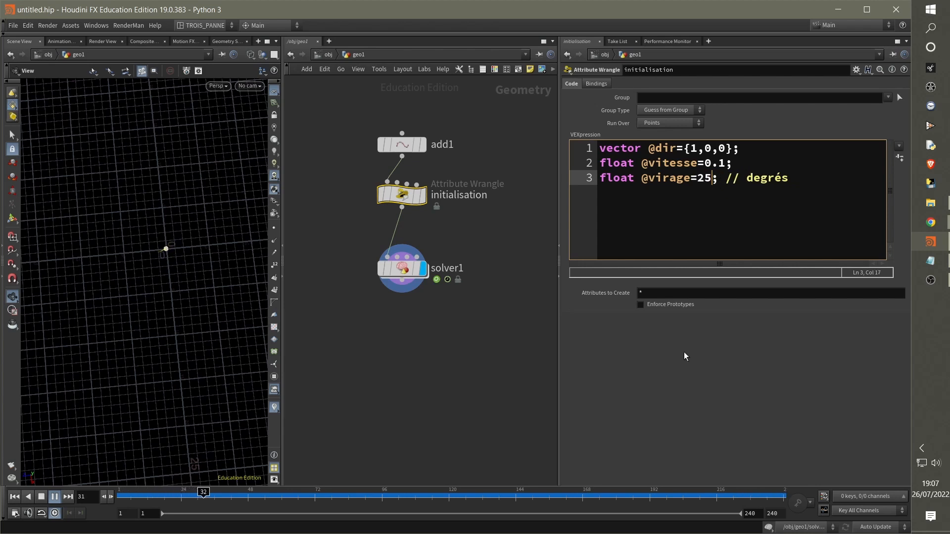
pyautogui.click(703, 377)
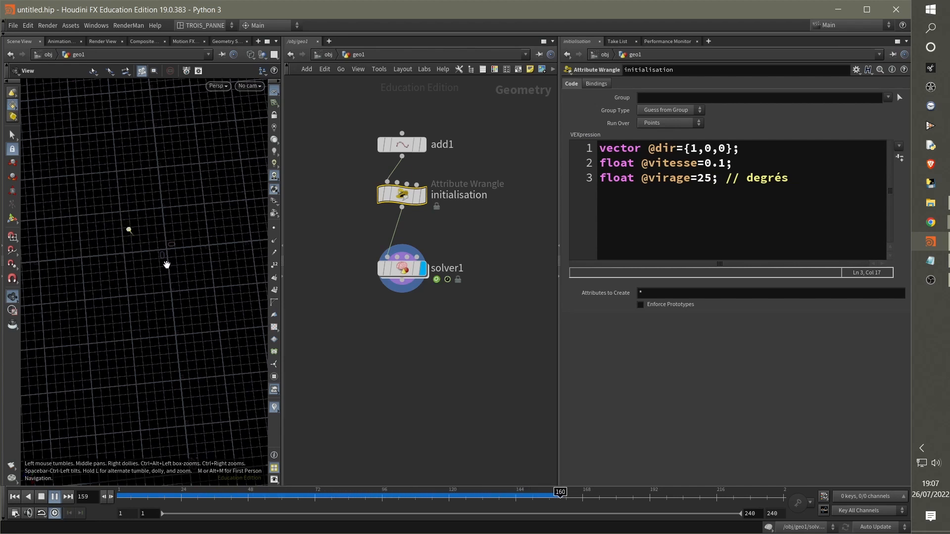
# Replay the simulation from frame 1 at several viewing angles to examine the point's path, and rewind to frame 1
pyautogui.moveTo(553, 492); pyautogui.dragTo(122, 492)
pyautogui.moveTo(142, 384); pyautogui.dragTo(130, 286)
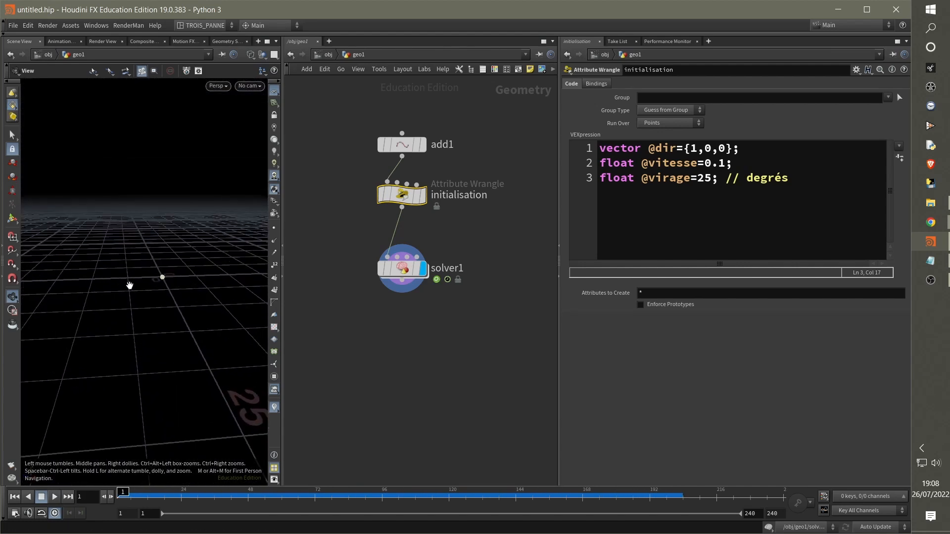
pyautogui.click(55, 496)
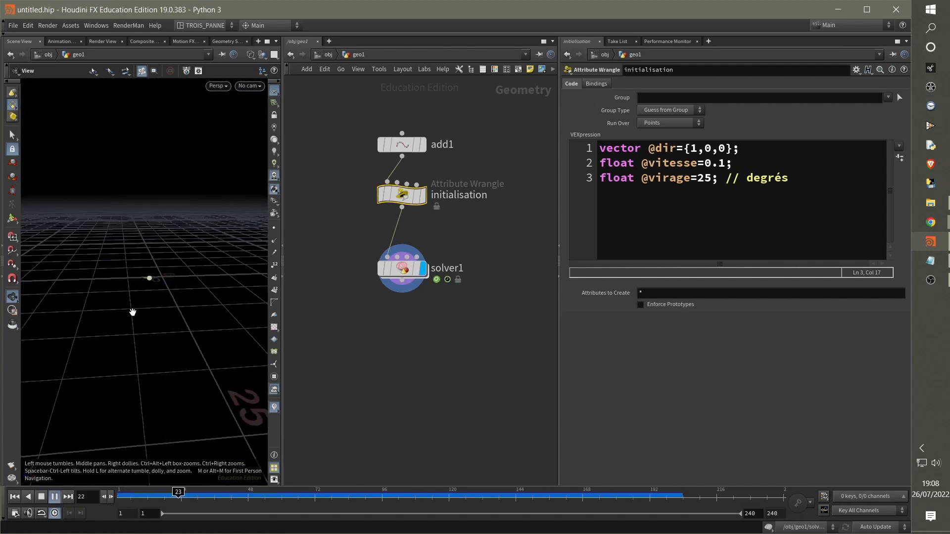
pyautogui.click(114, 490)
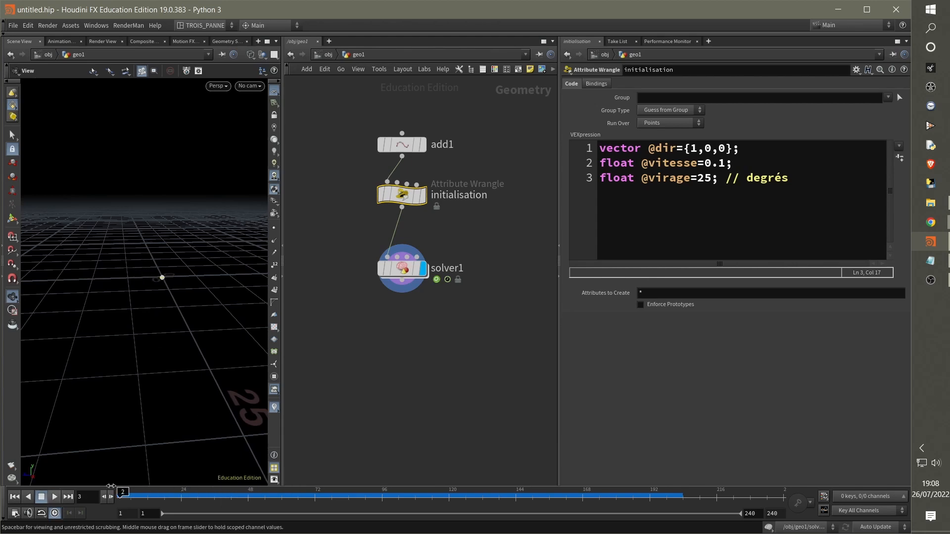
pyautogui.moveTo(178, 322); pyautogui.dragTo(150, 300)
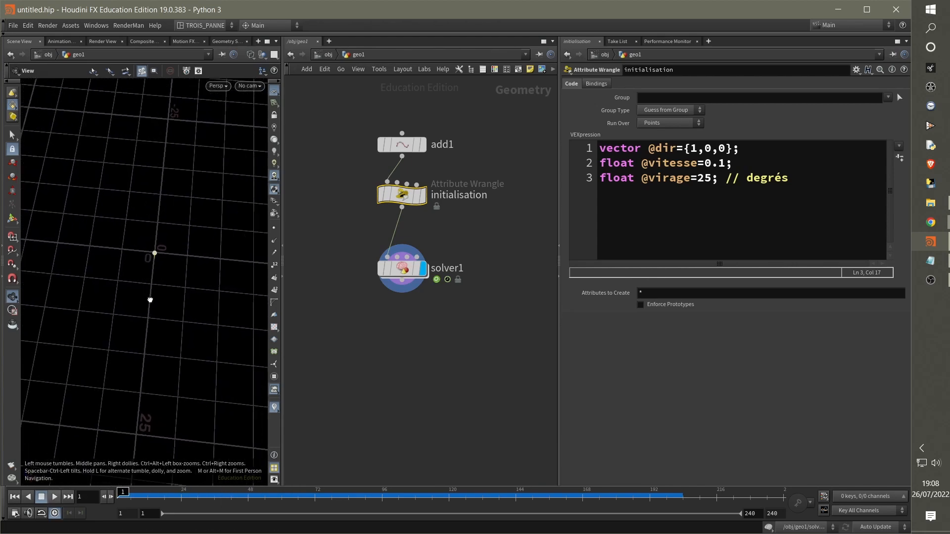
pyautogui.click(54, 497)
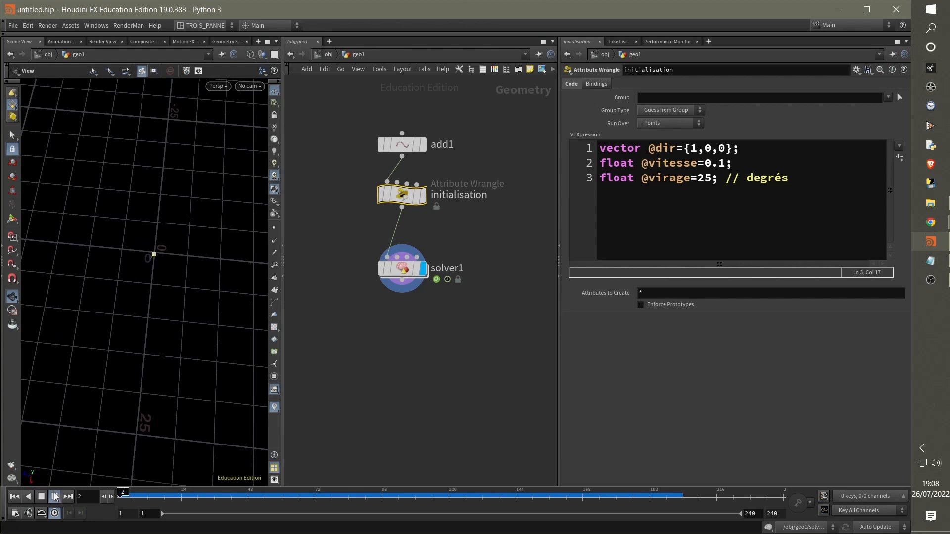
pyautogui.click(54, 497)
pyautogui.click(120, 499)
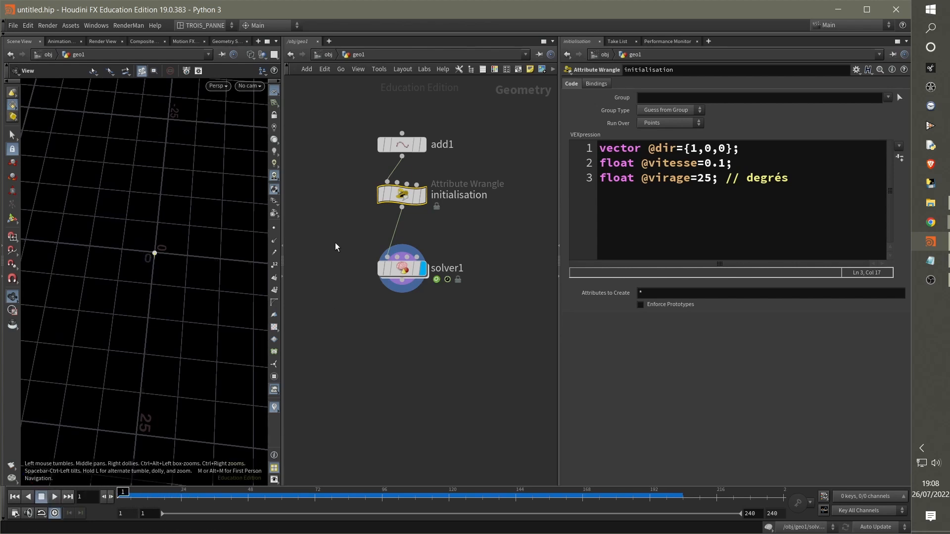
# Go up to the obj network and rename the geo1 geometry node as insecte
pyautogui.click(327, 55)
pyautogui.moveTo(445, 306); pyautogui.dragTo(435, 318, button='middle')
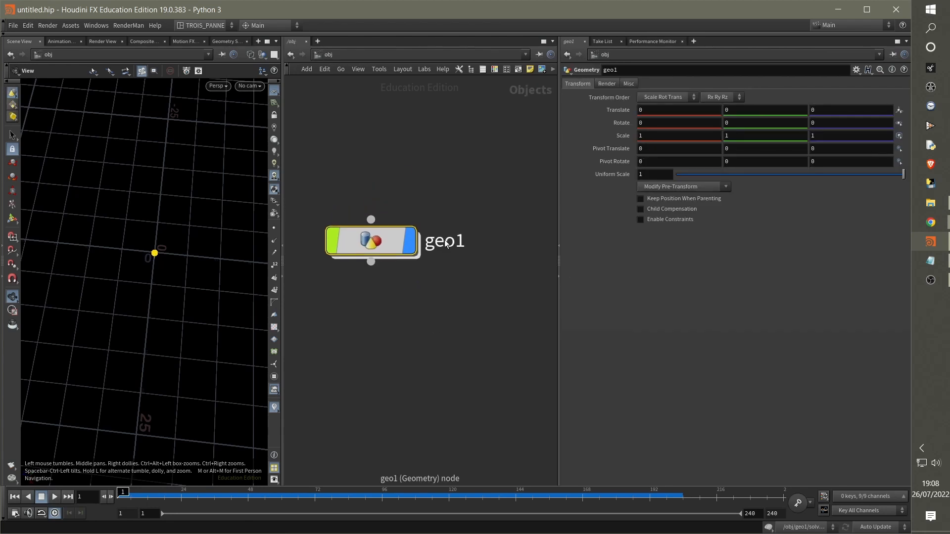
pyautogui.click(447, 241)
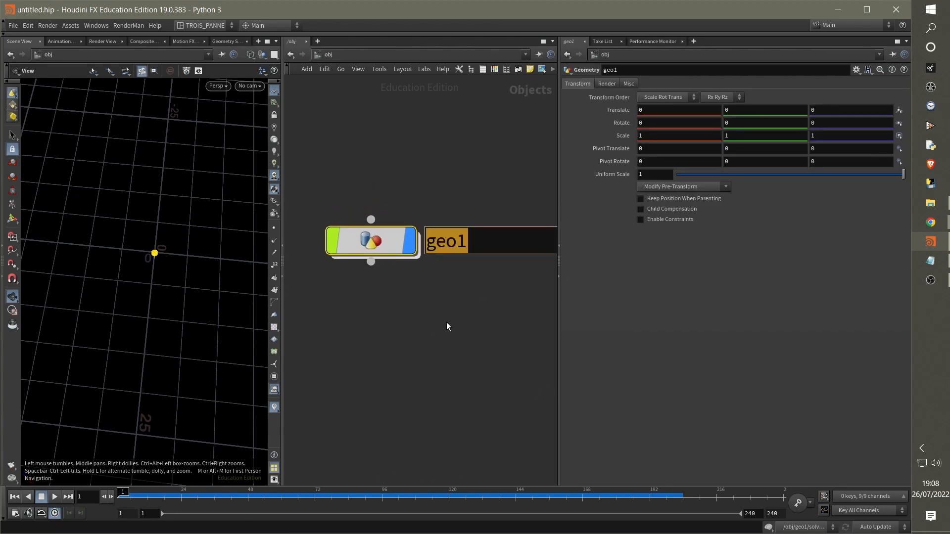
pyautogui.write('simu')
pyautogui.press('BackSpace')
pyautogui.press('BackSpace')
pyautogui.press('BackSpace')
pyautogui.press('BackSpace')
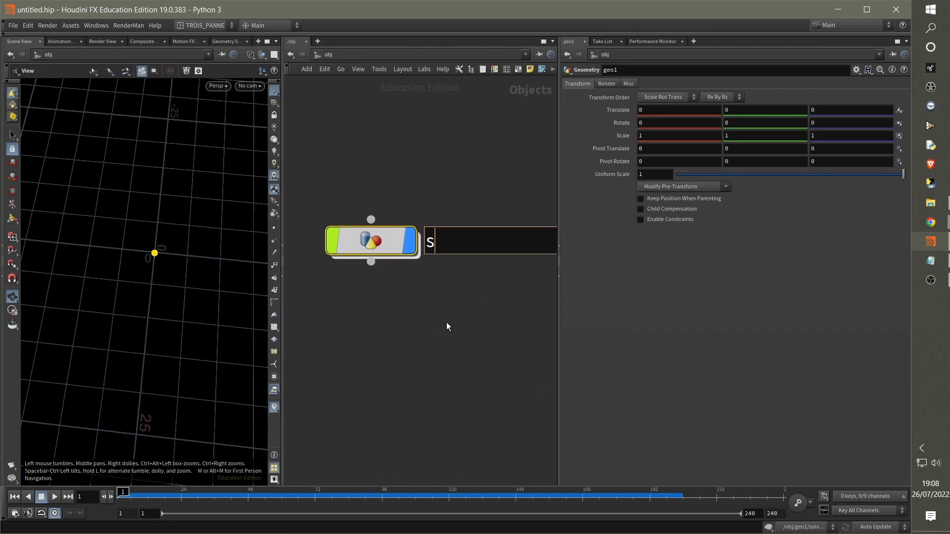
pyautogui.write('insecte')
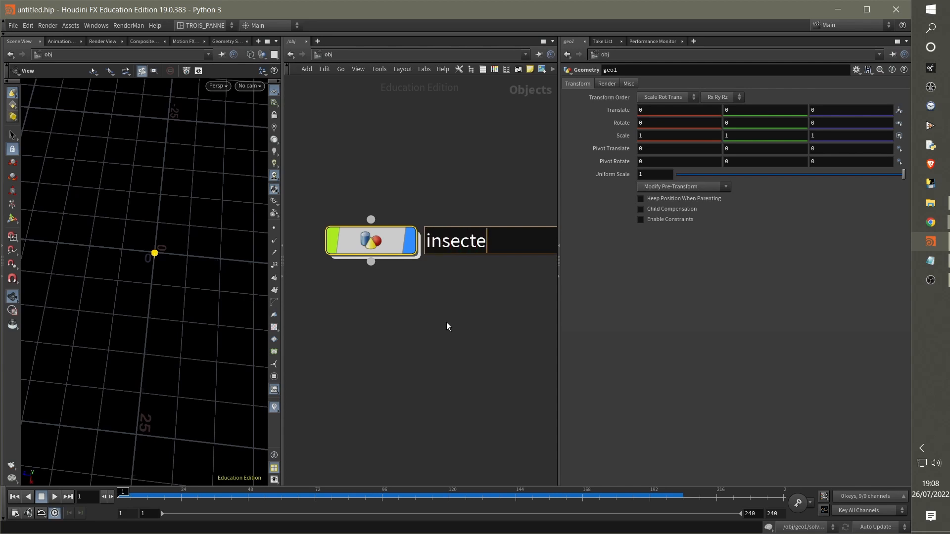
pyautogui.press('Return')
# Rename the insecte geometry node as simulation
pyautogui.moveTo(468, 243)
pyautogui.moveTo(400, 289); pyautogui.dragTo(396, 348, button='middle')
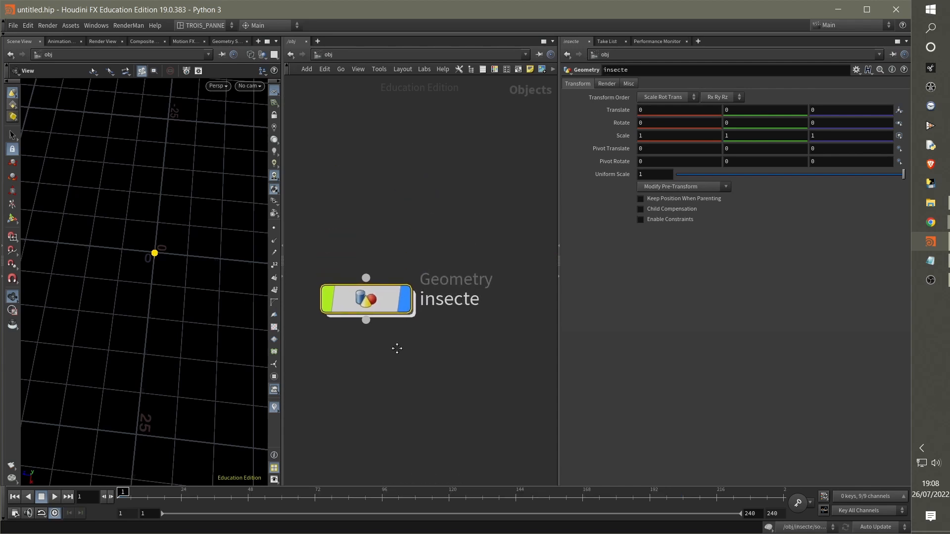
pyautogui.scroll(-2, 417, 220)
pyautogui.click(439, 281)
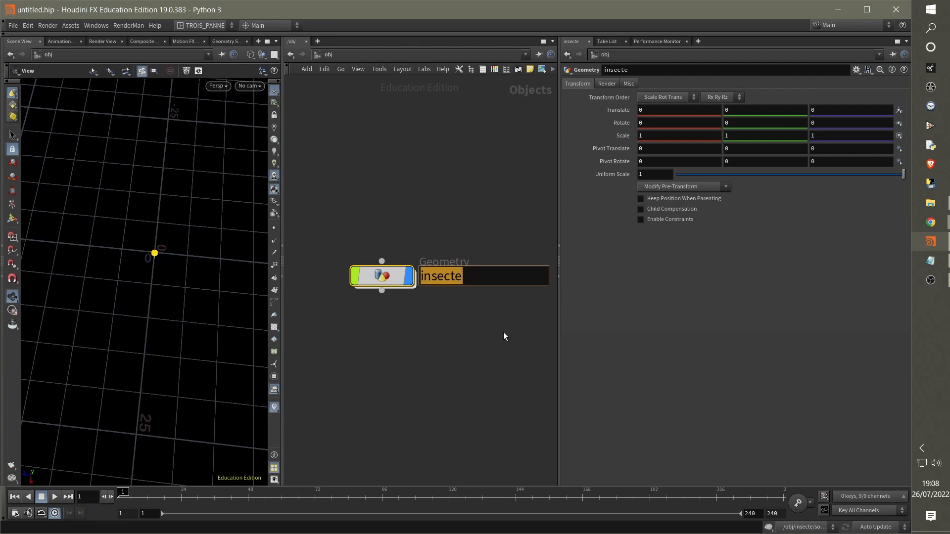
pyautogui.write('simulation')
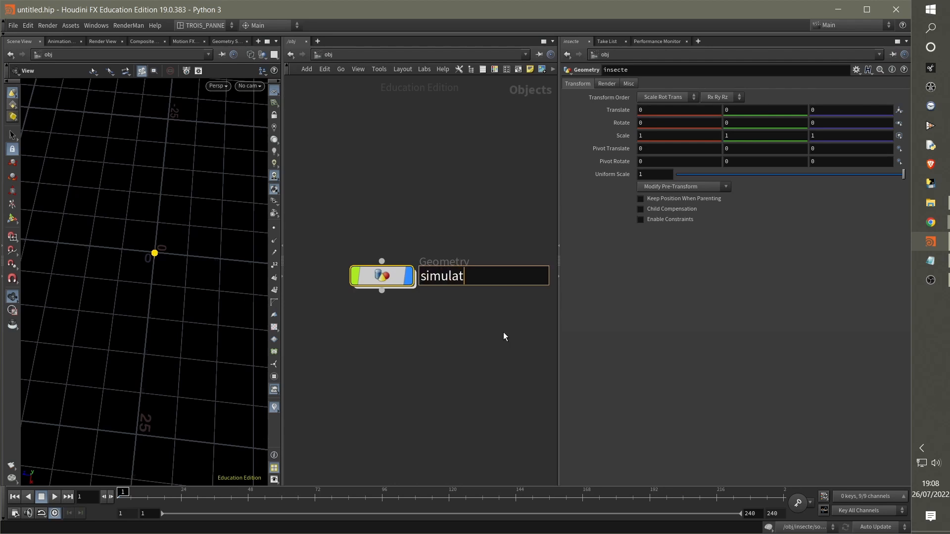
pyautogui.press('Return')
# Add a second Geometry node above the simulation node and name it terrain
pyautogui.press('Tab')
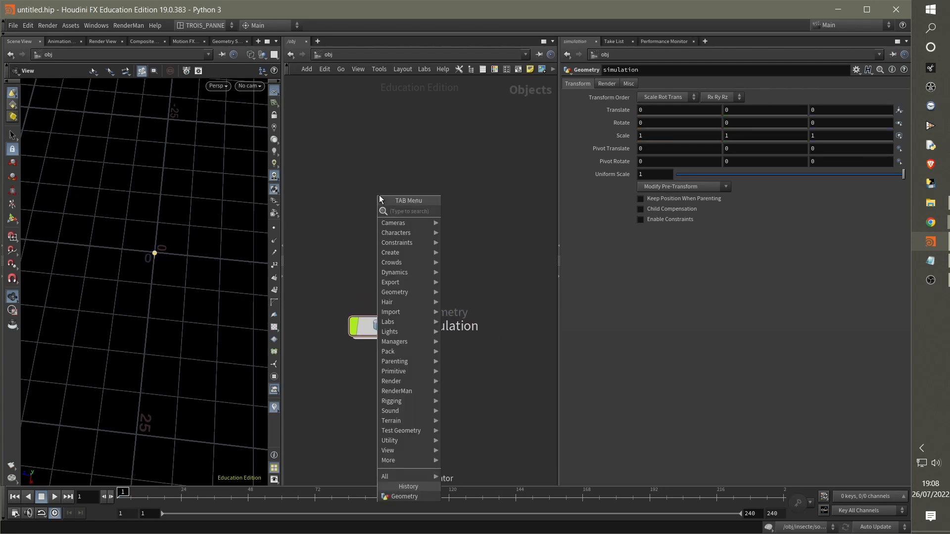
pyautogui.write('geo')
pyautogui.press('Return')
pyautogui.click(381, 195)
pyautogui.rightClick(432, 198)
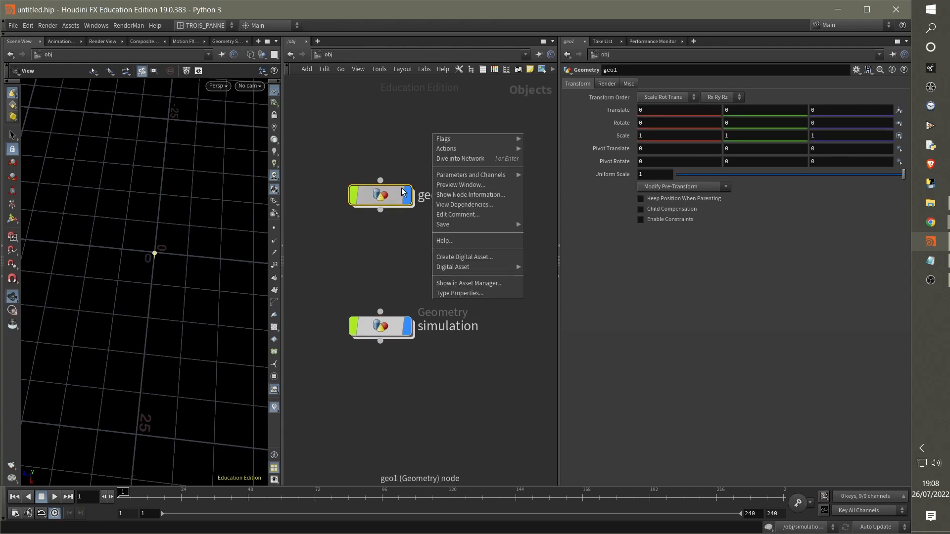
pyautogui.doubleClick(430, 196)
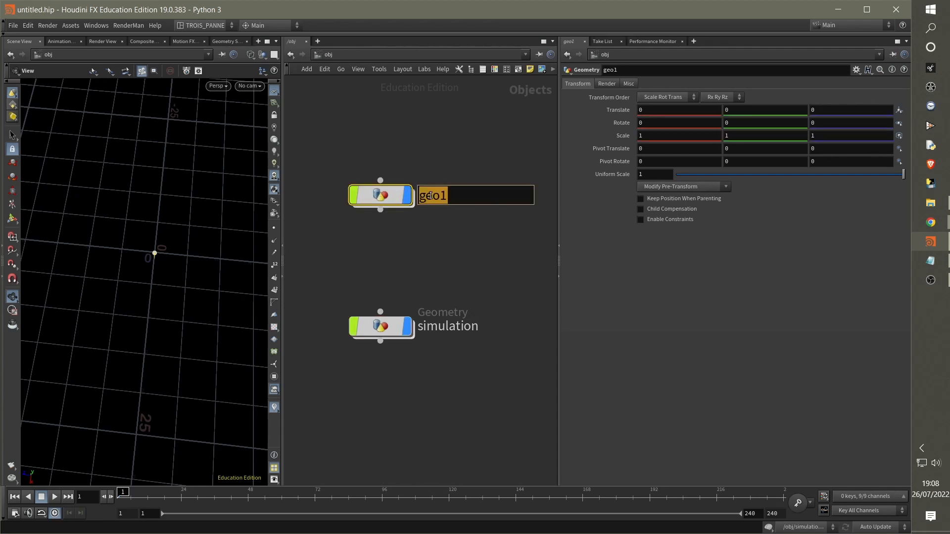
pyautogui.write('ter')
pyautogui.press('Return')
# Enter the terrain network and place a Grid node in it
pyautogui.press('Return')
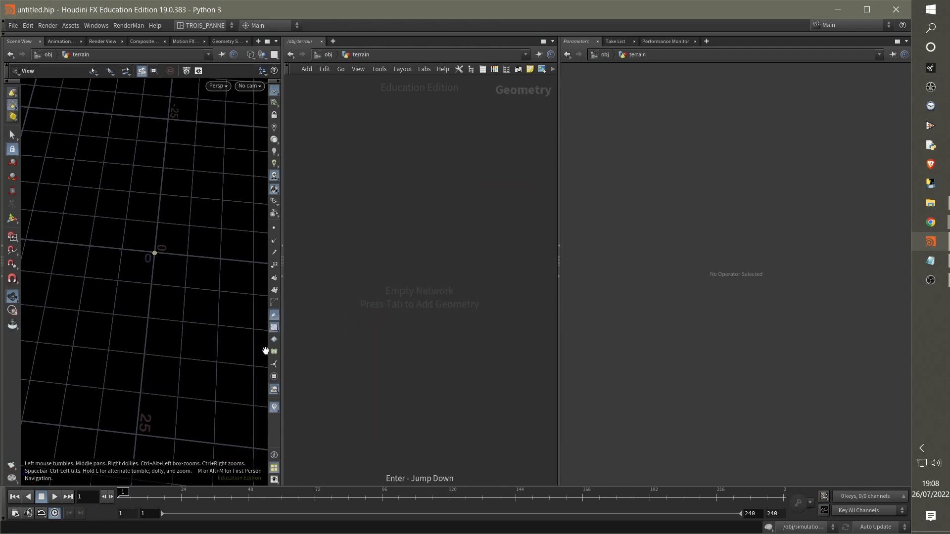
pyautogui.press('Tab')
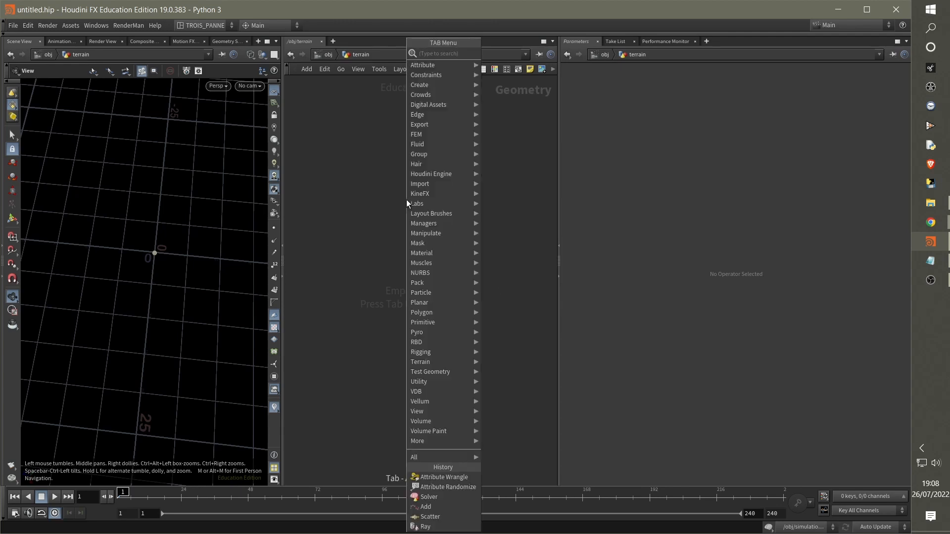
pyautogui.write('grid')
pyautogui.press('Return')
pyautogui.click(407, 181)
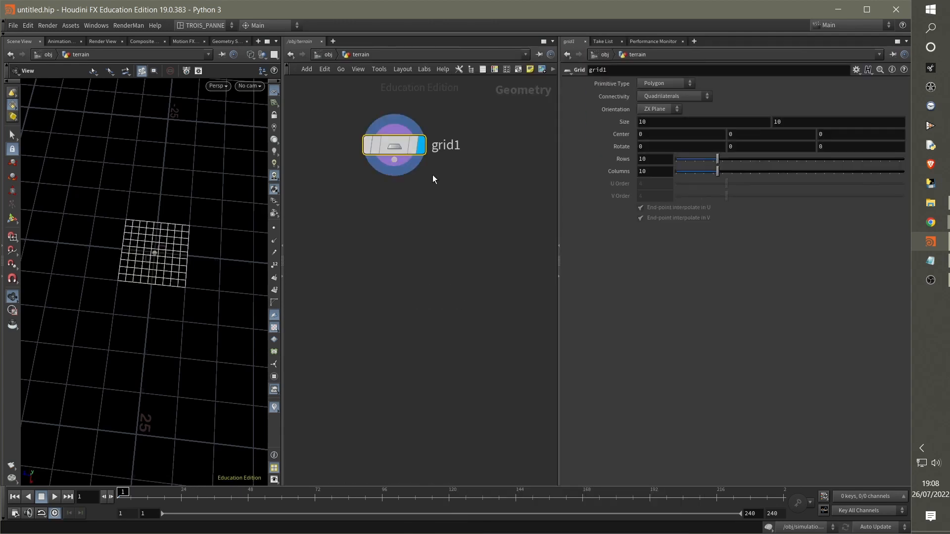
# Set the grid's size to 100 by 100
pyautogui.click(671, 120)
pyautogui.press('Tab')
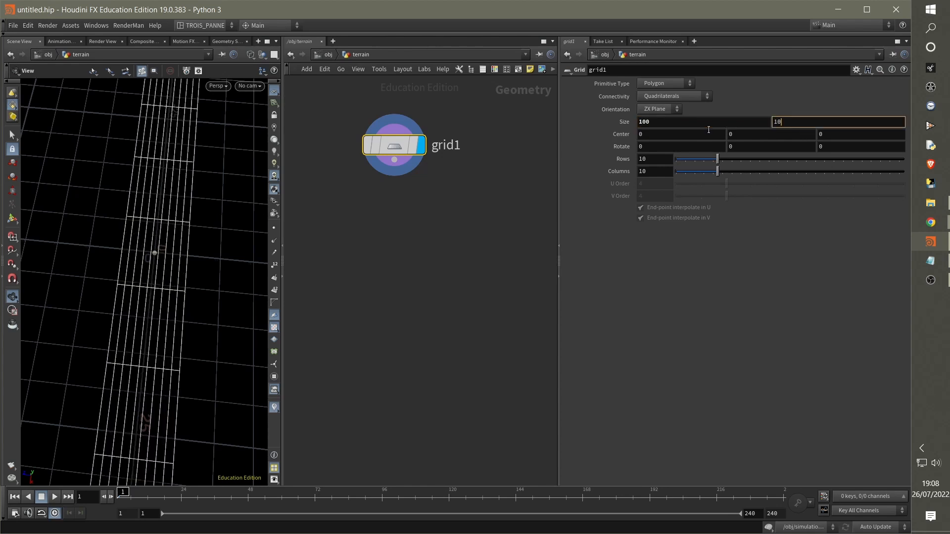
pyautogui.write('0')
pyautogui.press('Tab')
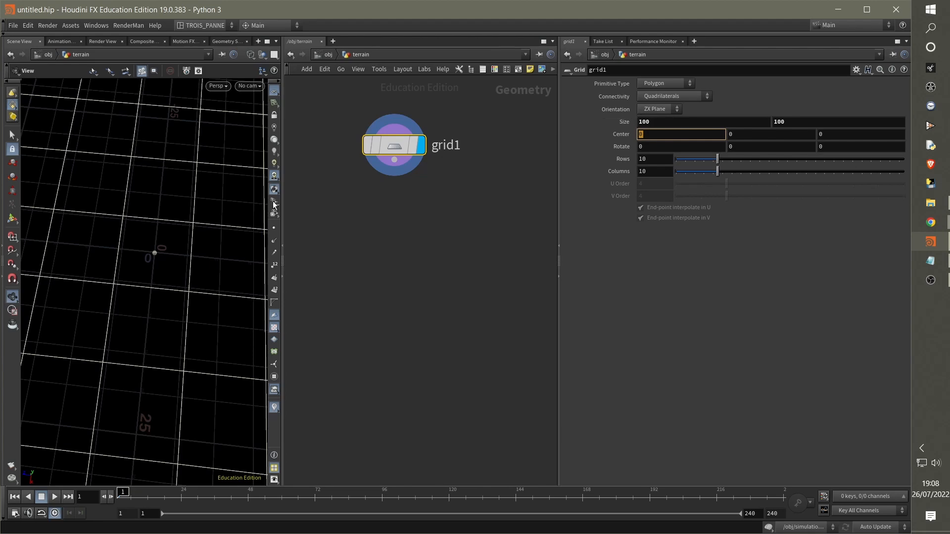
# Try subdividing the grid into 250 rows and 250 columns
pyautogui.moveTo(202, 216); pyautogui.dragTo(53, 267, button='right')
pyautogui.moveTo(53, 267); pyautogui.dragTo(161, 224)
pyautogui.moveTo(161, 224); pyautogui.dragTo(210, 246, button='right')
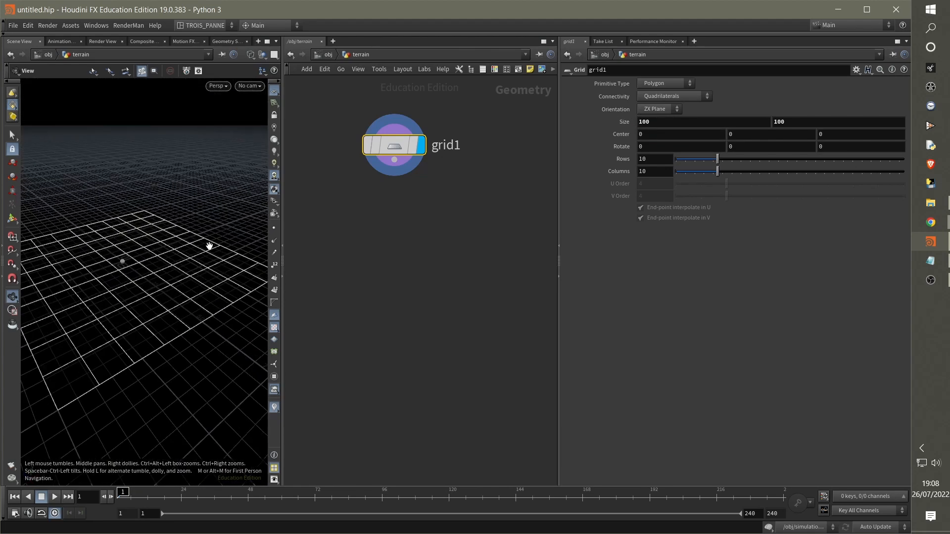
pyautogui.moveTo(209, 245); pyautogui.dragTo(226, 234, button='middle')
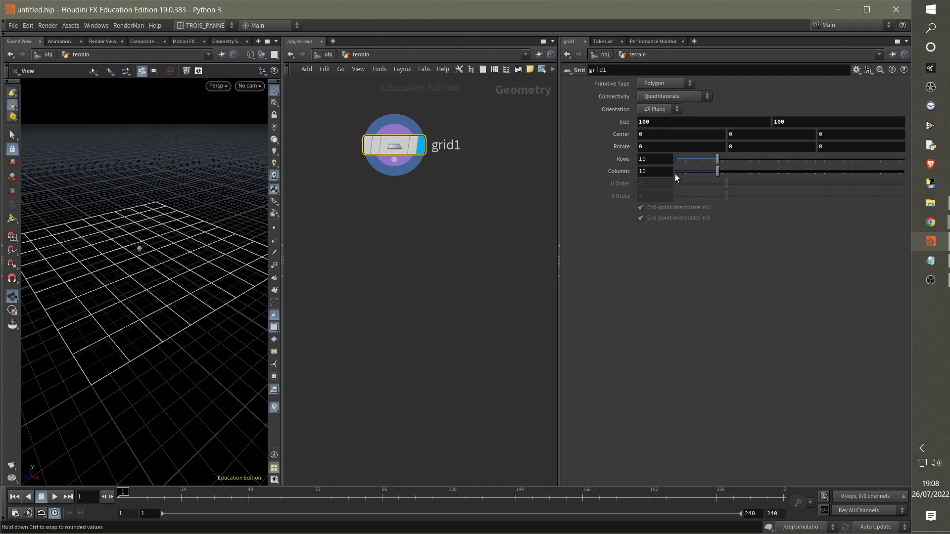
pyautogui.doubleClick(656, 158)
pyautogui.write('250')
pyautogui.press('Tab')
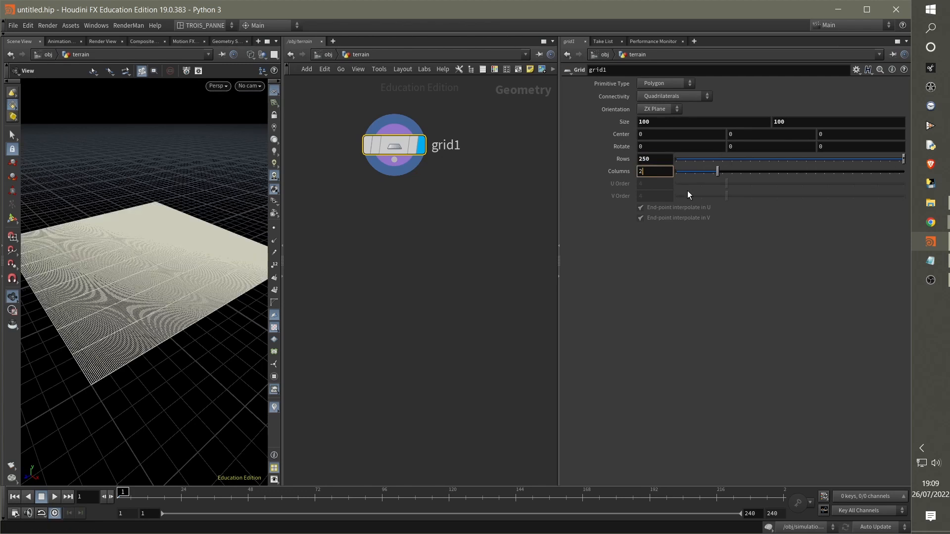
pyautogui.write('250')
pyautogui.press('Tab')
# Set the grid to 100 rows and 100 columns and inspect its mesh density
pyautogui.click(657, 159)
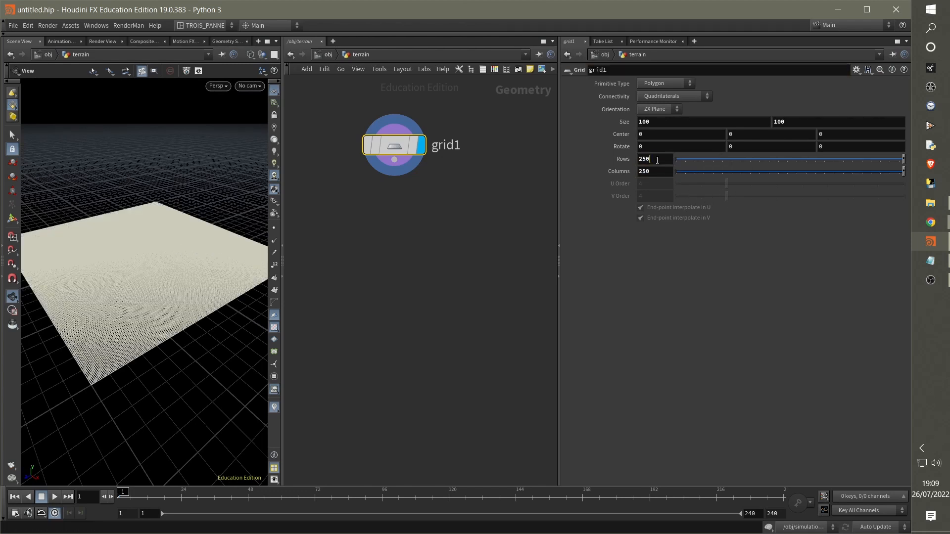
pyautogui.write('100')
pyautogui.press('Tab')
pyautogui.write('100')
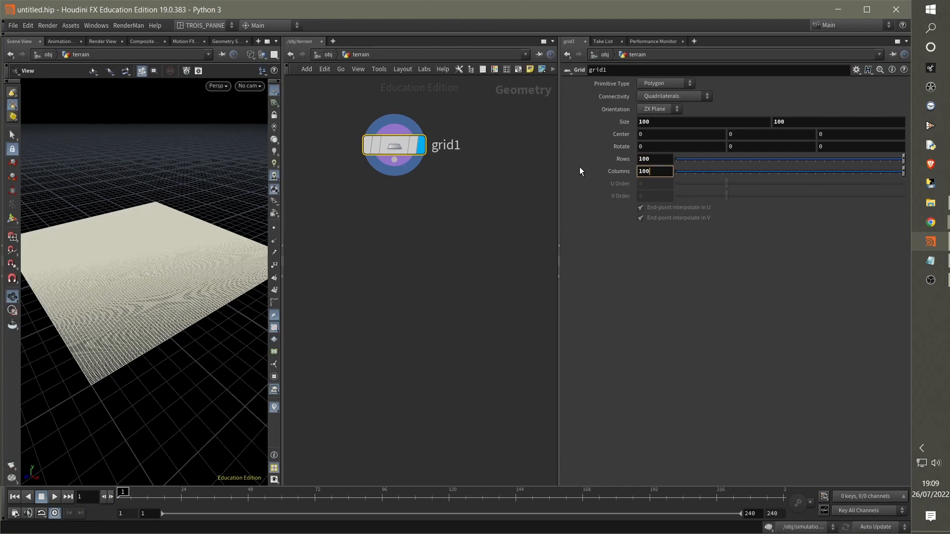
pyautogui.press('Tab')
pyautogui.moveTo(141, 250); pyautogui.dragTo(193, 261)
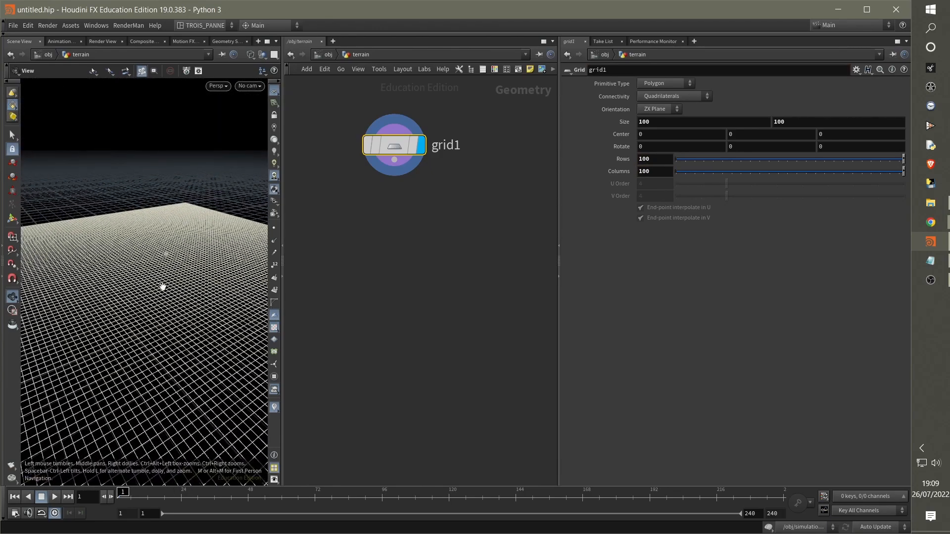
# Add a Mountain node connected beneath grid1 and make it the displayed node
pyautogui.moveTo(377, 238); pyautogui.dragTo(376, 264, button='middle')
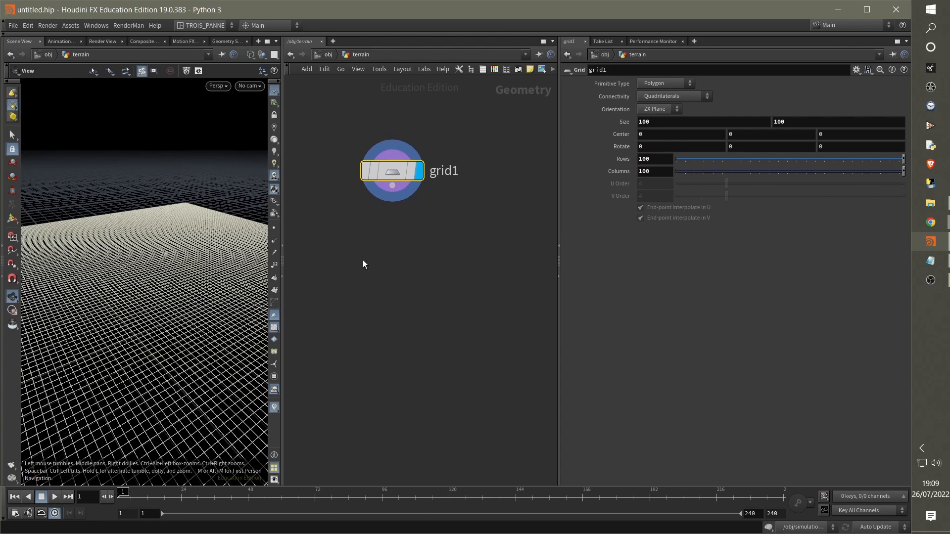
pyautogui.press('Tab')
pyautogui.write('mout')
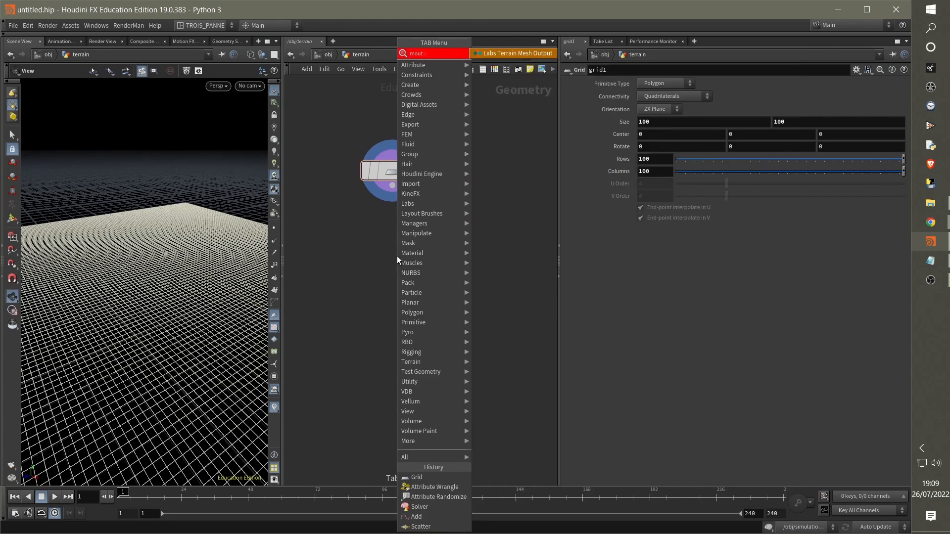
pyautogui.press('BackSpace')
pyautogui.press('BackSpace')
pyautogui.write('u')
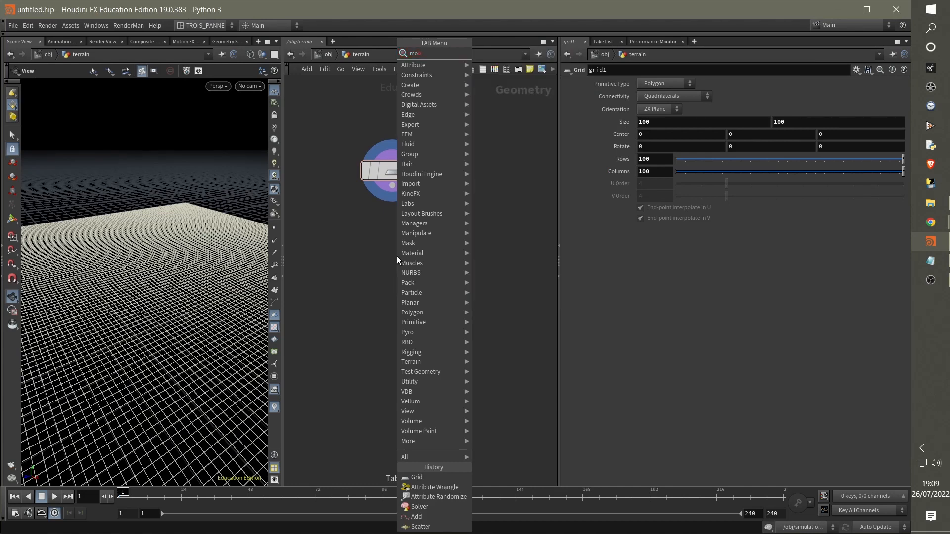
pyautogui.press('BackSpace')
pyautogui.press('BackSpace')
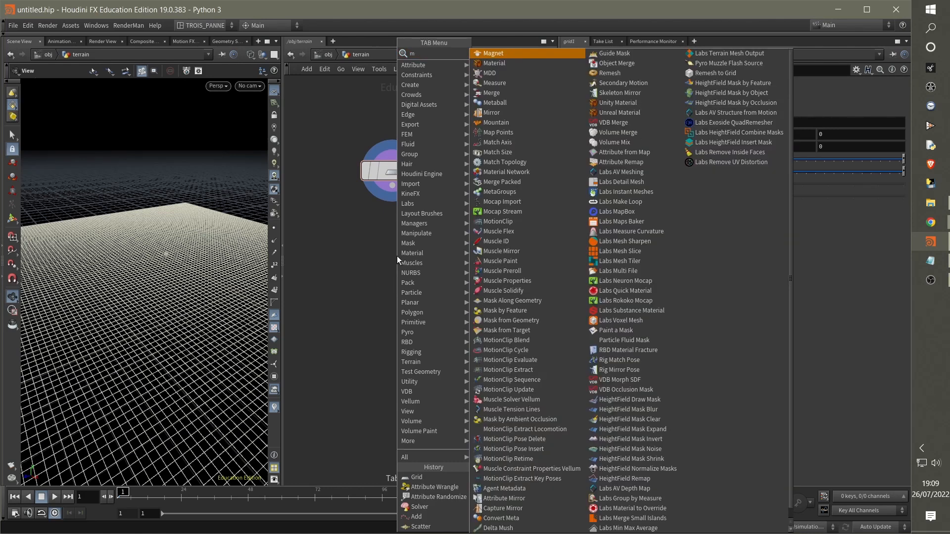
pyautogui.write('ounta')
pyautogui.press('Return')
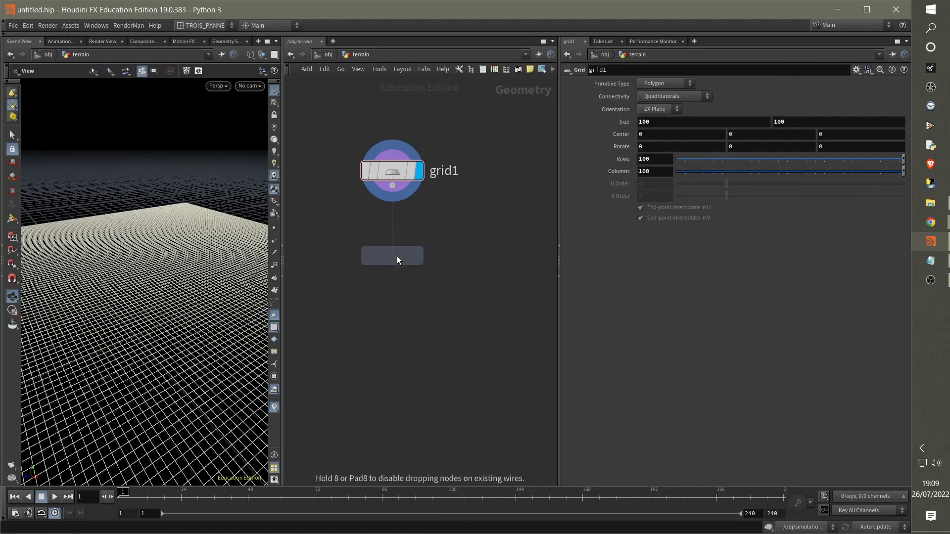
pyautogui.click(396, 234)
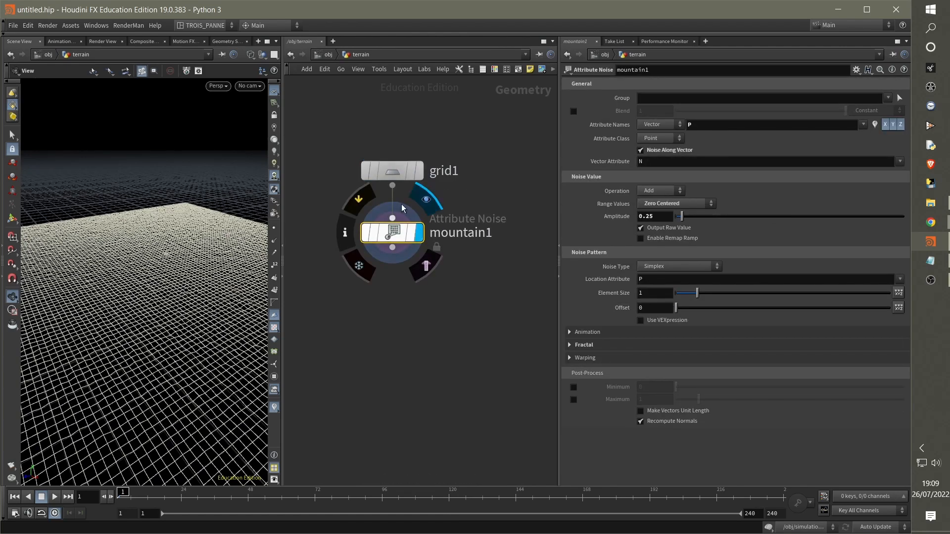
# Set the Mountain noise's element size to 25 and its amplitude to about 5.09, and display the terrain as a shaded surface
pyautogui.moveTo(146, 299); pyautogui.dragTo(209, 268)
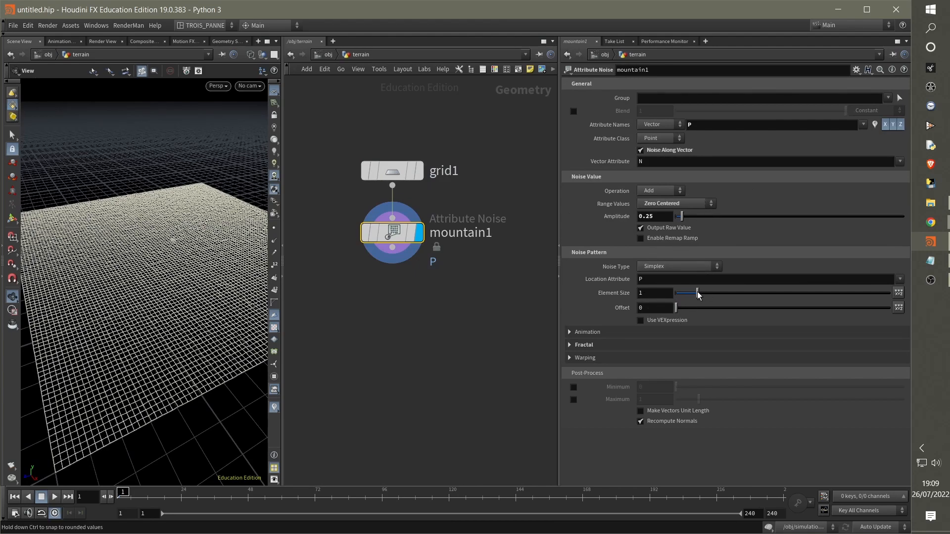
pyautogui.moveTo(697, 292); pyautogui.dragTo(902, 284)
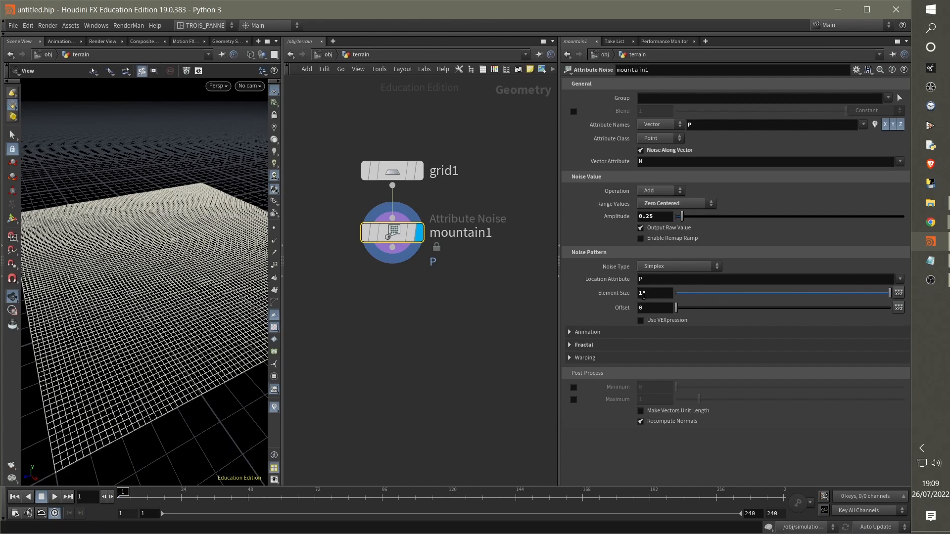
pyautogui.moveTo(682, 216); pyautogui.dragTo(791, 218)
pyautogui.moveTo(651, 293); pyautogui.dragTo(720, 279, button='middle')
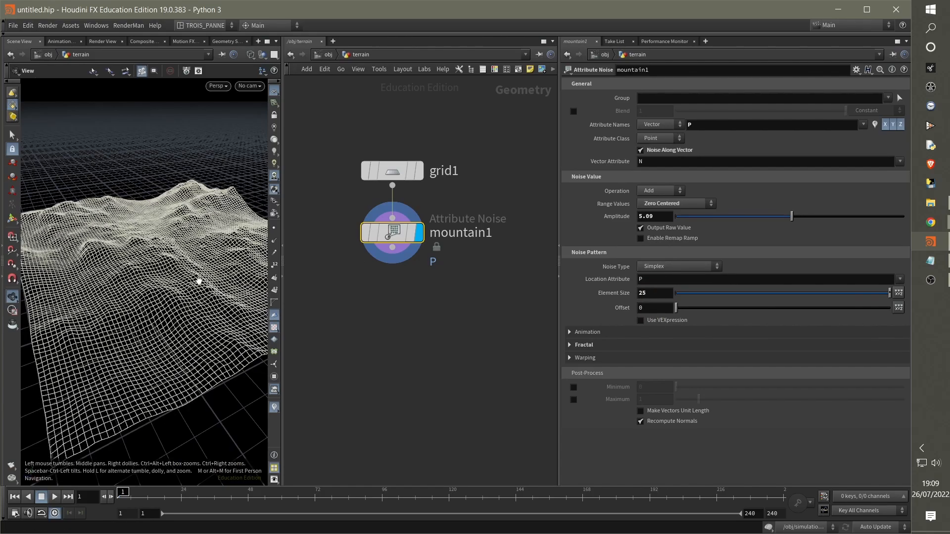
pyautogui.hotkey('shift', 'w')
pyautogui.moveTo(188, 294)
pyautogui.mouseDown()
pyautogui.moveTo(163, 278)
pyautogui.moveTo(219, 284)
pyautogui.moveTo(204, 317)
pyautogui.moveTo(164, 287)
pyautogui.moveTo(171, 272)
pyautogui.moveTo(180, 267)
pyautogui.moveTo(190, 297)
pyautogui.mouseUp()
# Connect a displayed Null node beneath mountain1 and rename it OUT
pyautogui.press('Tab')
pyautogui.write('null')
pyautogui.press('Return')
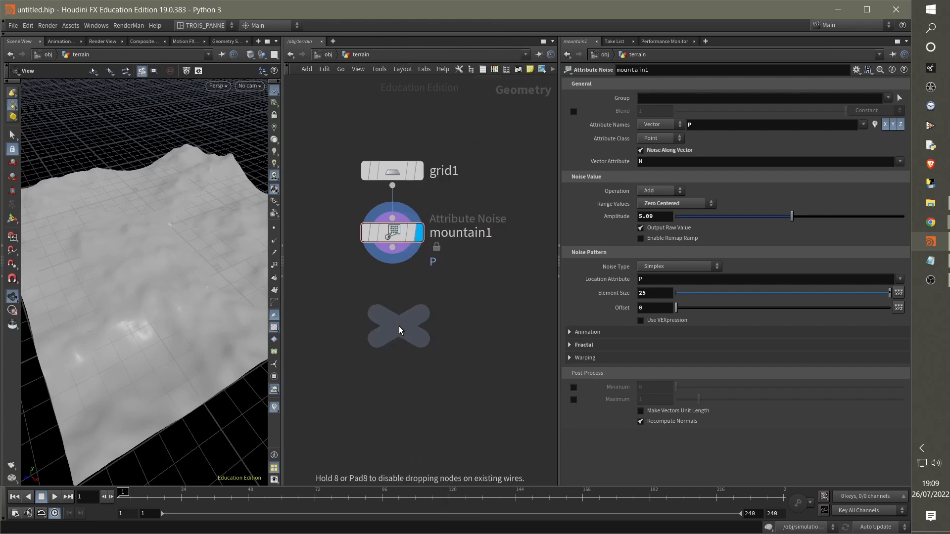
pyautogui.click(420, 301)
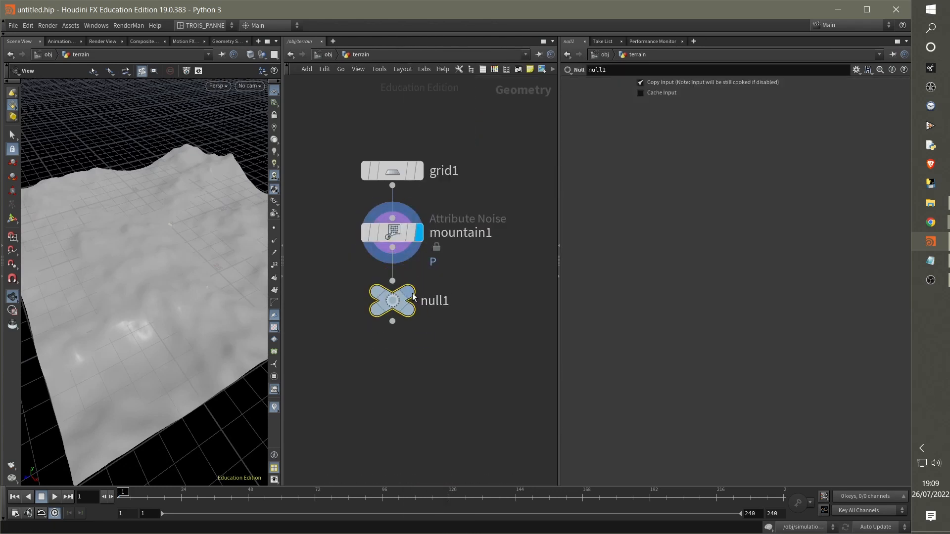
pyautogui.doubleClick(436, 301)
pyautogui.write('OUT')
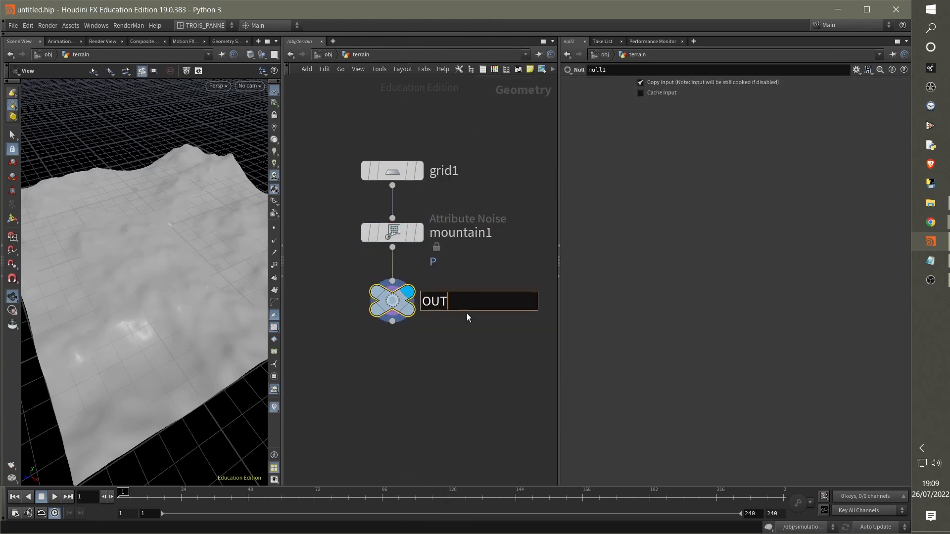
pyautogui.press('Return')
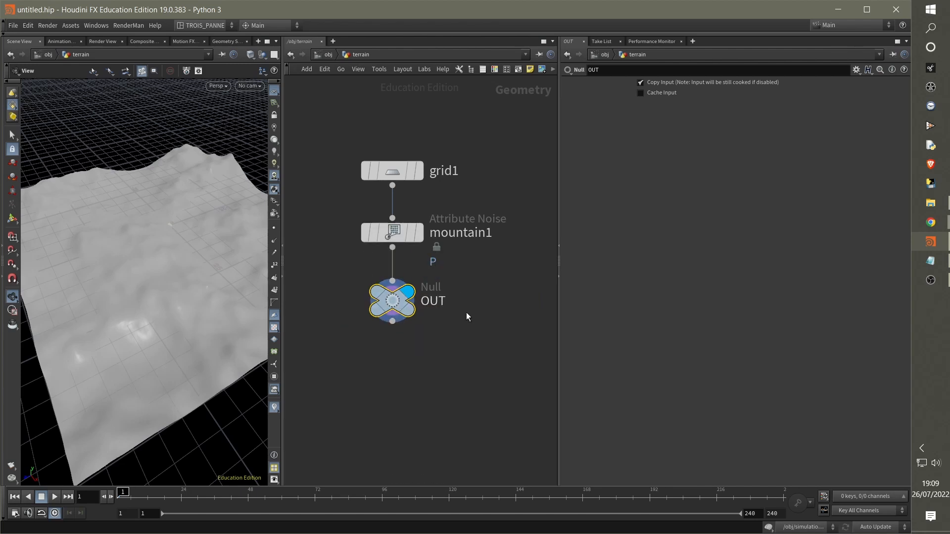
# Enter the simulation network, move solver1 away from the initialisation wrangle and hide the viewport's reference grid
pyautogui.click(328, 54)
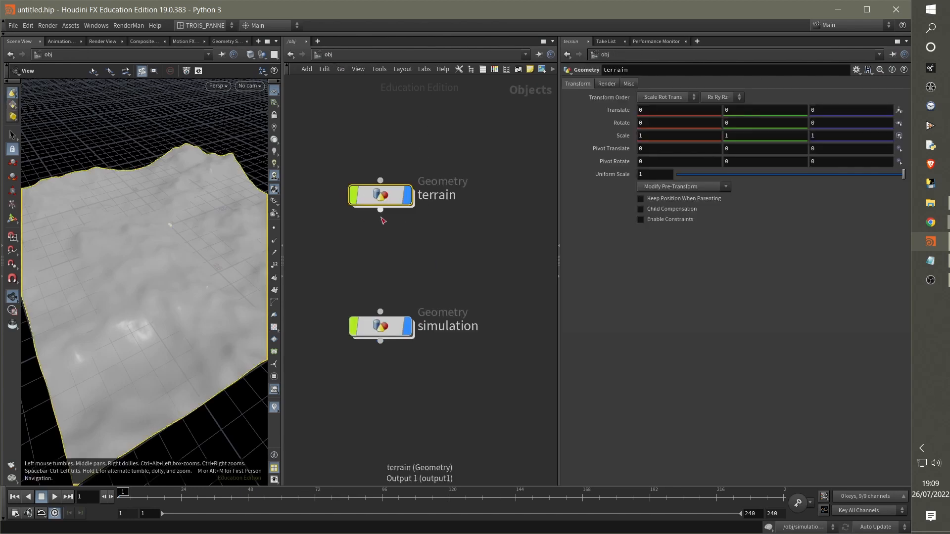
pyautogui.moveTo(391, 290); pyautogui.dragTo(391, 222, button='middle')
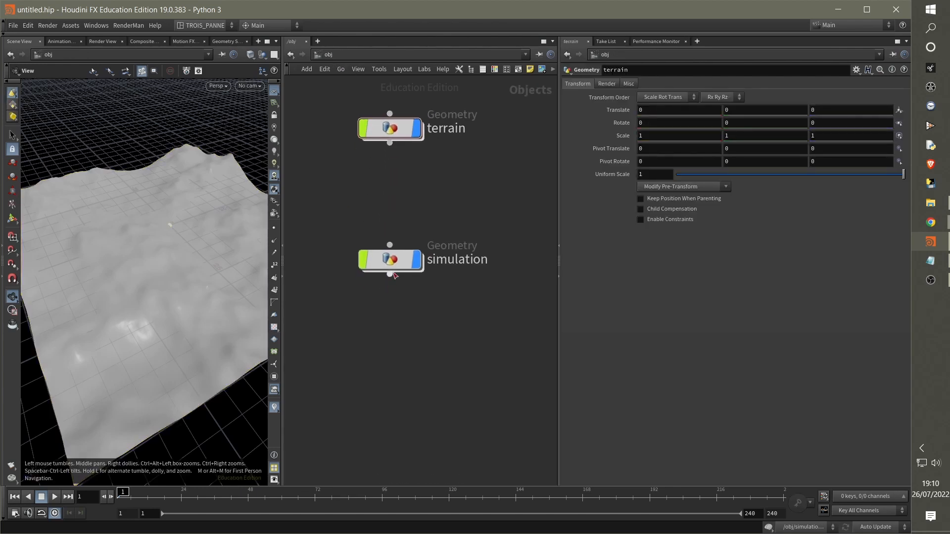
pyautogui.doubleClick(395, 260)
pyautogui.moveTo(448, 330); pyautogui.dragTo(422, 357, button='middle')
pyautogui.moveTo(465, 310); pyautogui.dragTo(420, 267, button='middle')
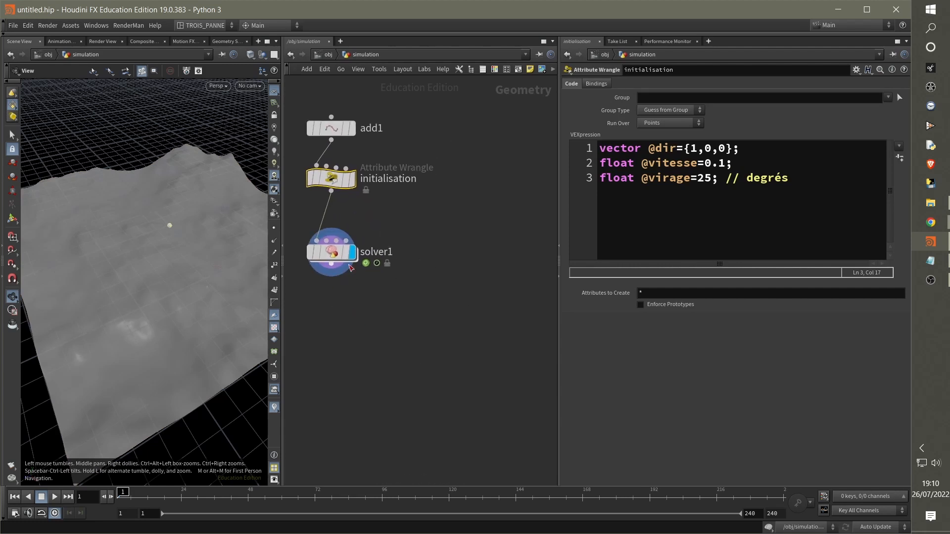
pyautogui.moveTo(332, 258); pyautogui.dragTo(378, 292)
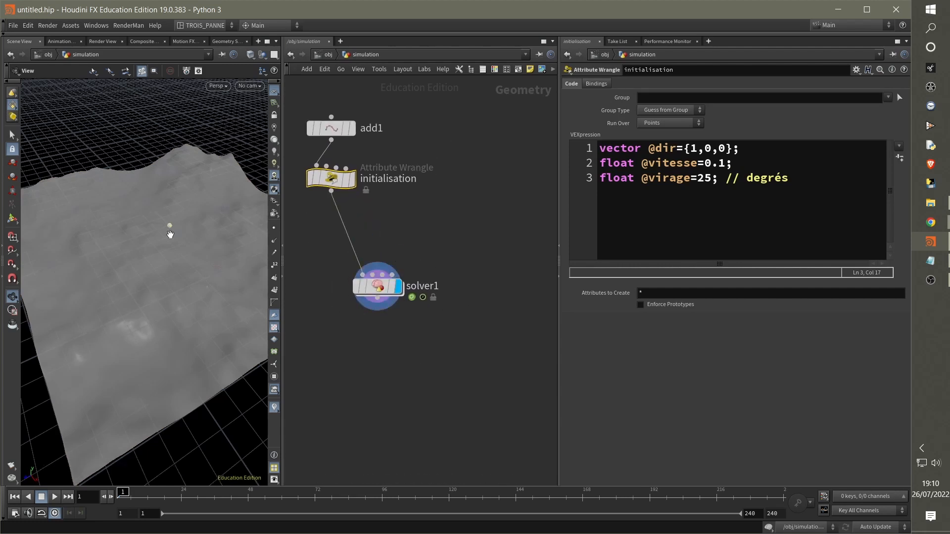
pyautogui.moveTo(149, 259); pyautogui.dragTo(186, 280)
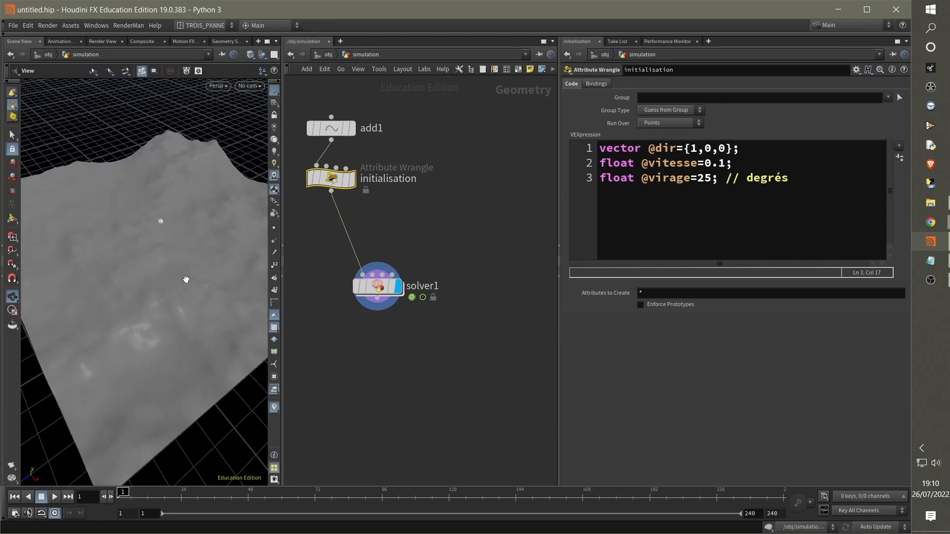
pyautogui.click(275, 89)
# Place an Object Merge node in the simulation network, above and beside solver1
pyautogui.moveTo(398, 249); pyautogui.dragTo(402, 276, button='middle')
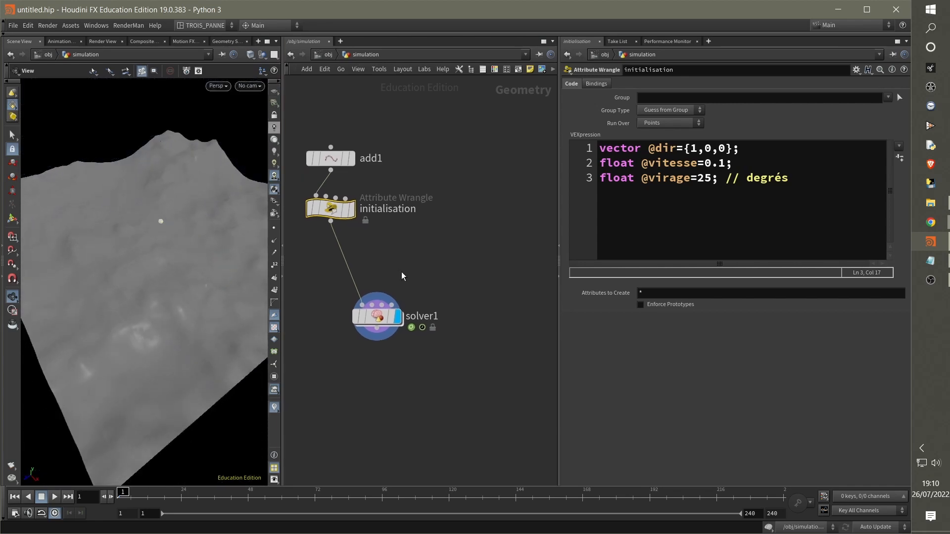
pyautogui.press('Tab')
pyautogui.write('obj')
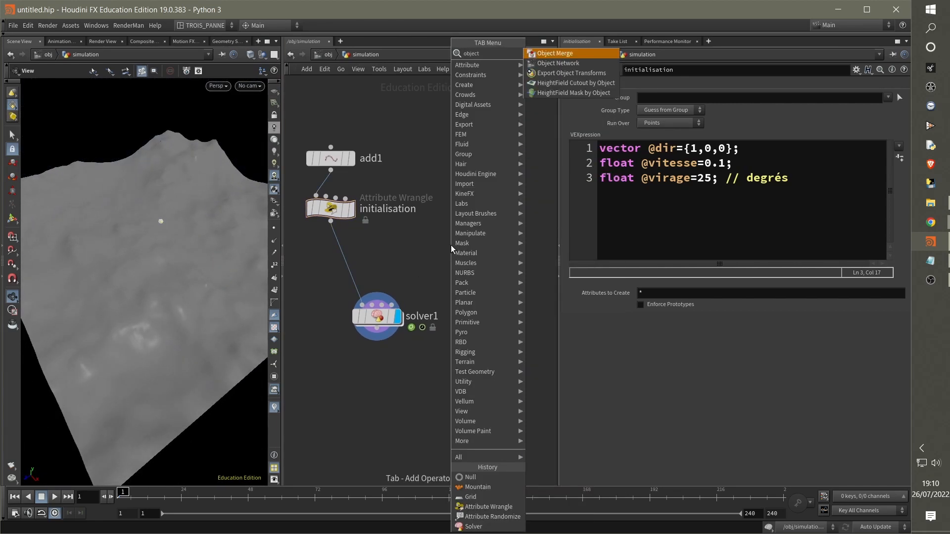
pyautogui.press('Return')
pyautogui.click(450, 245)
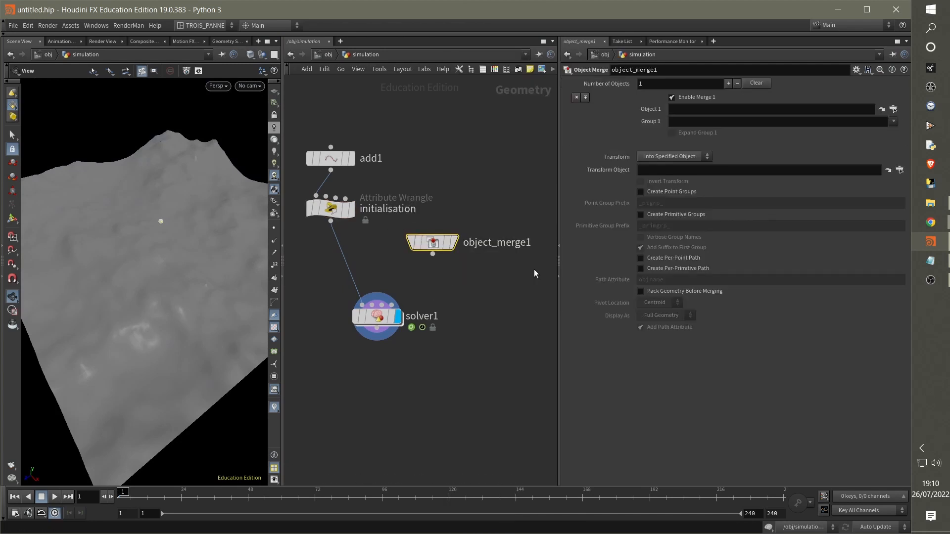
pyautogui.moveTo(465, 300); pyautogui.dragTo(455, 300, button='middle')
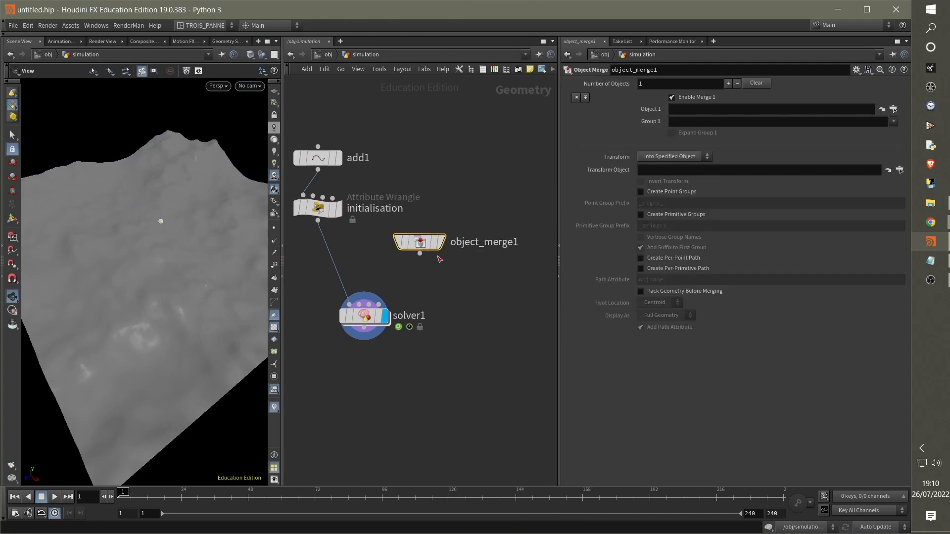
pyautogui.moveTo(421, 243); pyautogui.dragTo(421, 246)
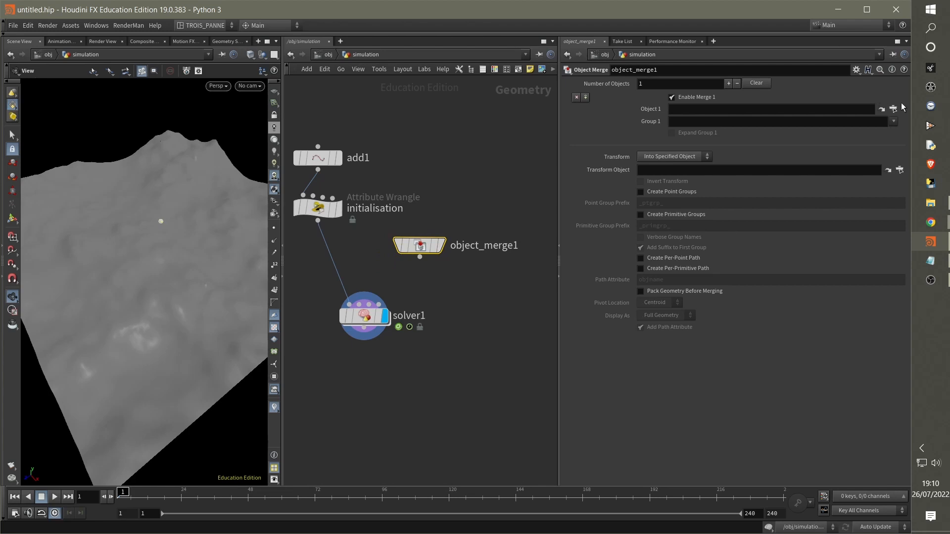
# Set the Object Merge's first object to /obj/terrain/OUT and connect the node to solver1's second input
pyautogui.click(892, 109)
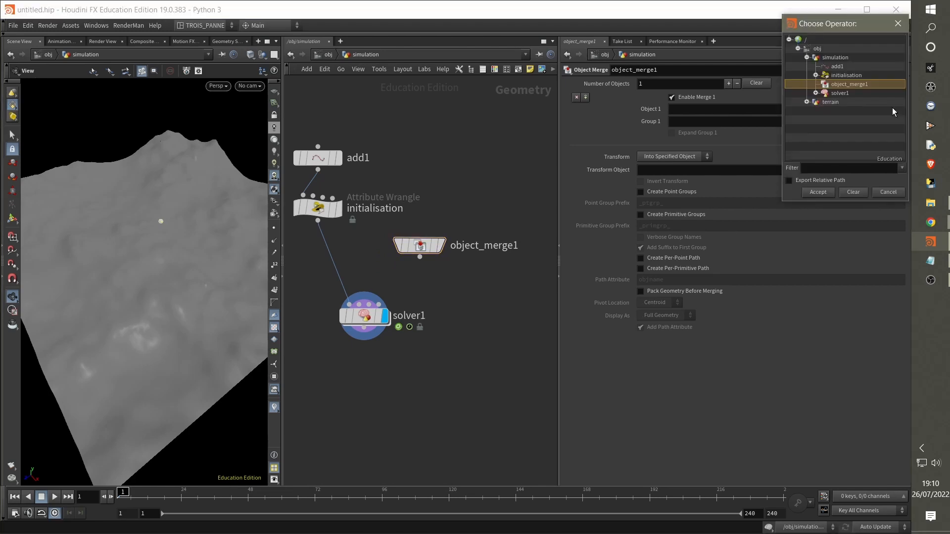
pyautogui.click(806, 102)
pyautogui.click(838, 110)
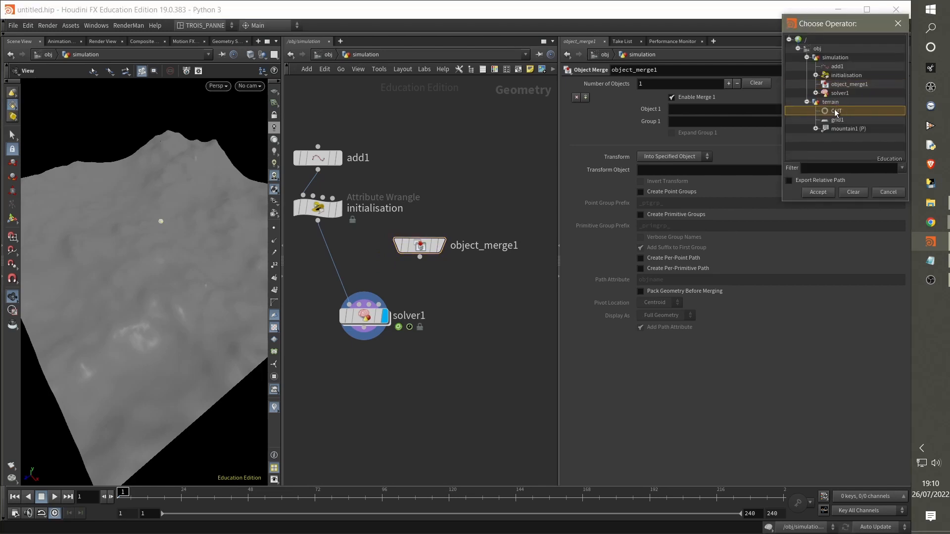
pyautogui.doubleClick(836, 112)
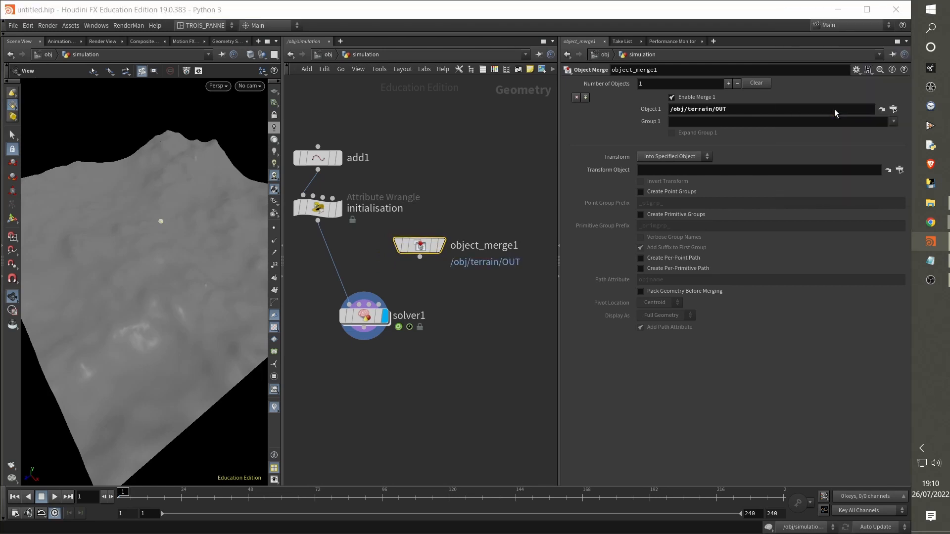
pyautogui.click(419, 257)
pyautogui.click(359, 305)
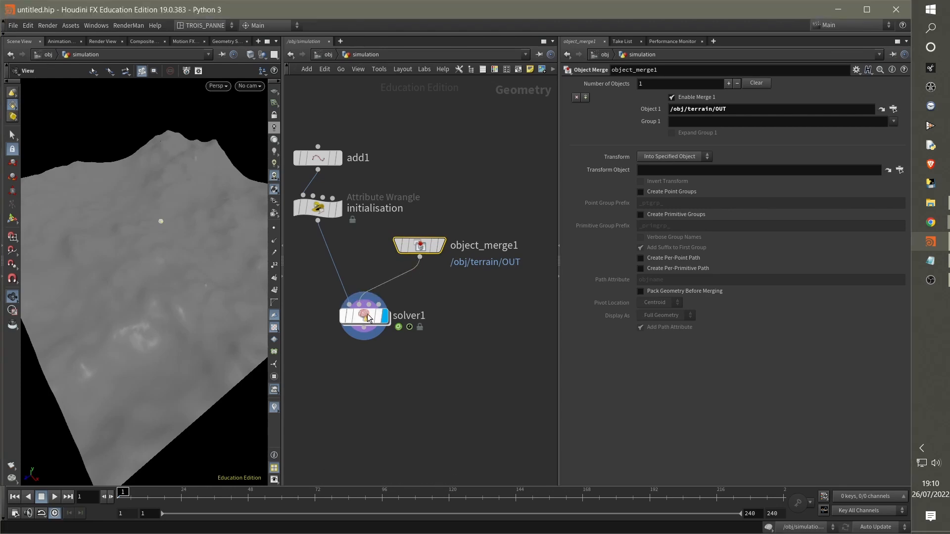
# Enter solver1's inner network, move Input_1 aside and place Input_2 beside the attribrandomize1 node
pyautogui.scroll(3, 360, 306)
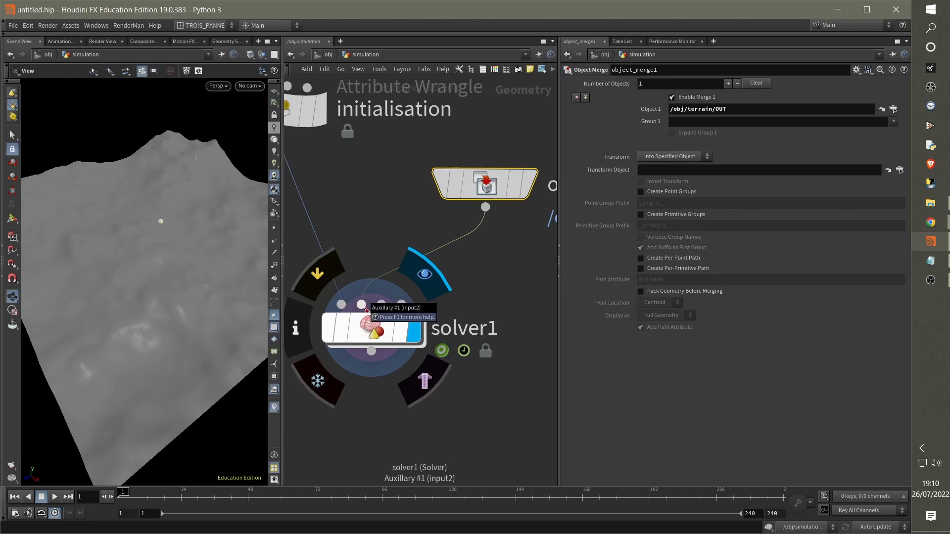
pyautogui.doubleClick(376, 332)
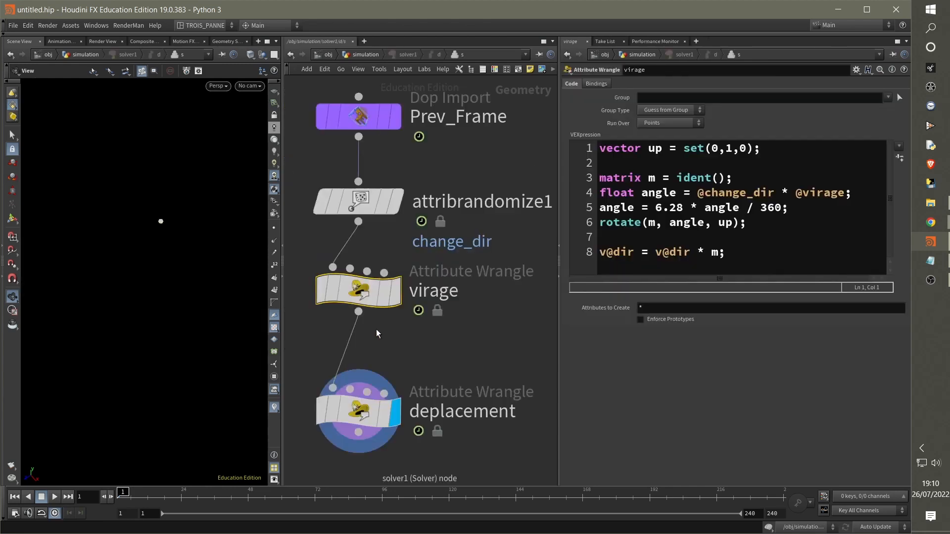
pyautogui.moveTo(484, 342); pyautogui.dragTo(449, 321, button='middle')
pyautogui.scroll(-5, 445, 328)
pyautogui.moveTo(509, 328); pyautogui.dragTo(426, 275, button='middle')
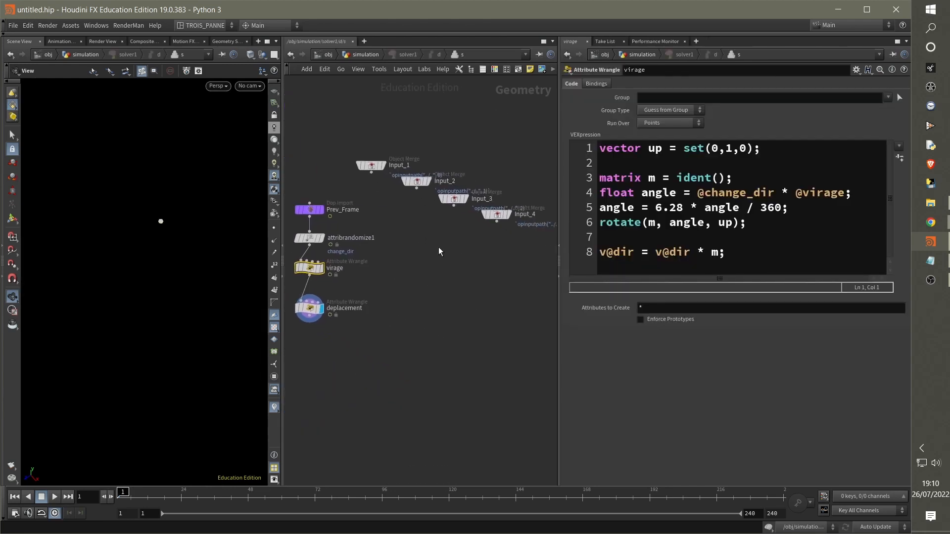
pyautogui.moveTo(372, 163); pyautogui.dragTo(374, 142)
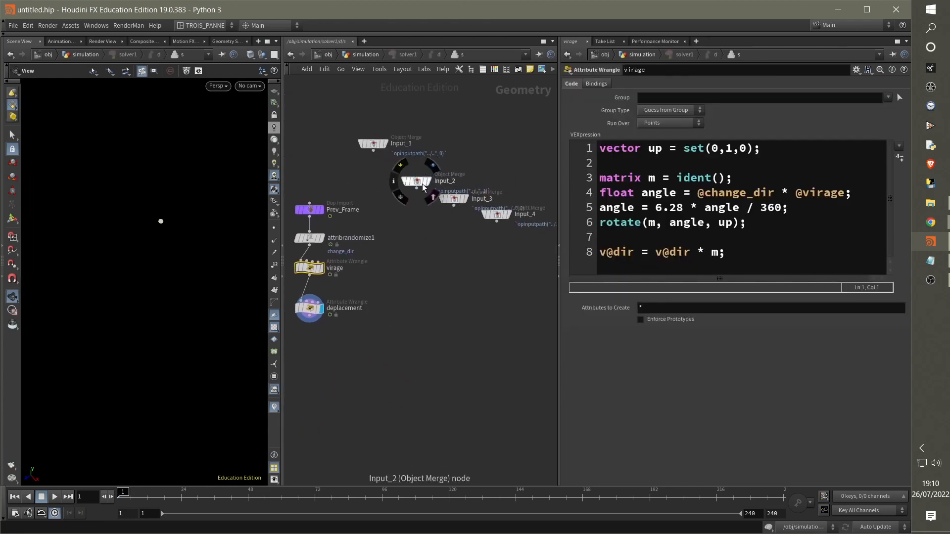
pyautogui.moveTo(423, 183); pyautogui.dragTo(414, 235)
# Return to the simulation network and rename the Object Merge node terrain
pyautogui.click(364, 55)
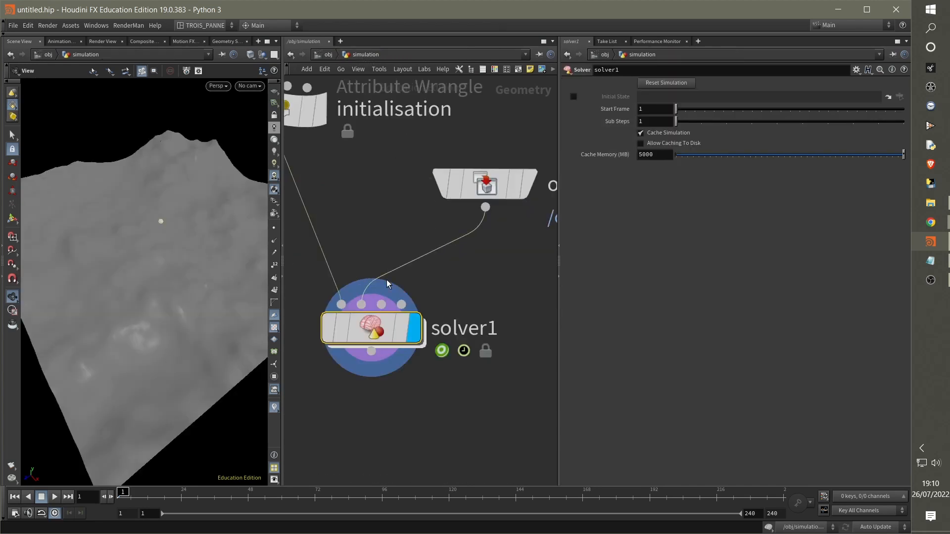
pyautogui.moveTo(509, 247); pyautogui.dragTo(394, 262, button='middle')
pyautogui.click(476, 203)
pyautogui.write('te')
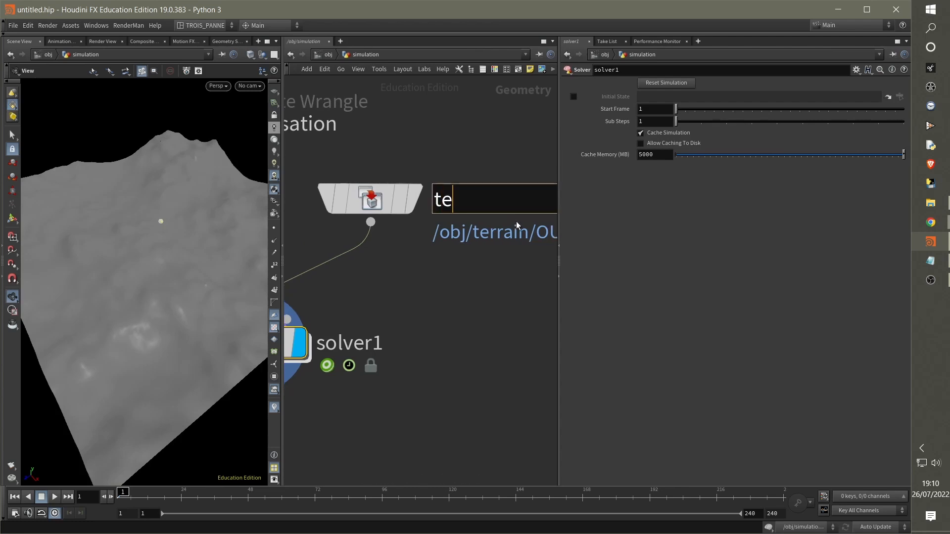
pyautogui.write('rrain')
pyautogui.press('Return')
# Enter solver1's inner network, move the deplacement wrangle closer to virage and place a Ray node below it
pyautogui.doubleClick(297, 343)
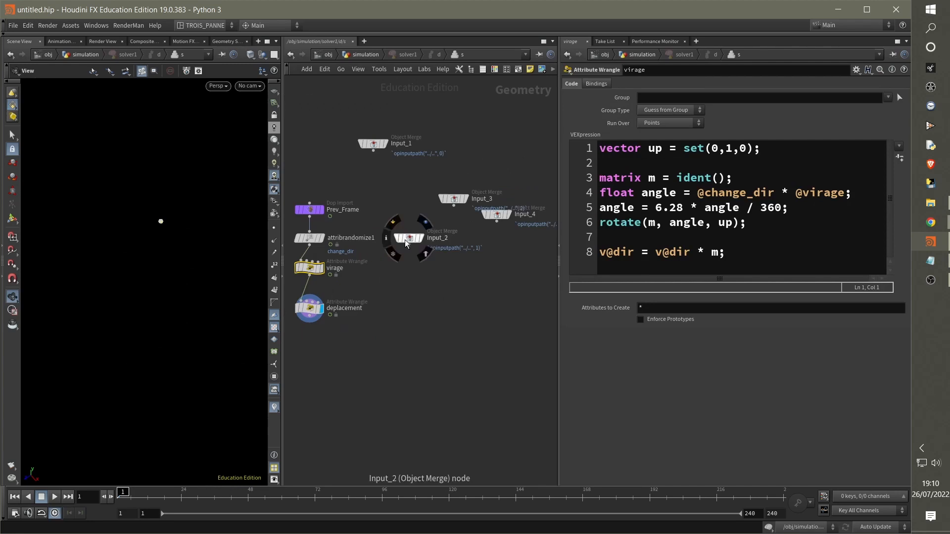
pyautogui.moveTo(346, 340); pyautogui.dragTo(383, 302, button='middle')
pyautogui.scroll(3, 383, 302)
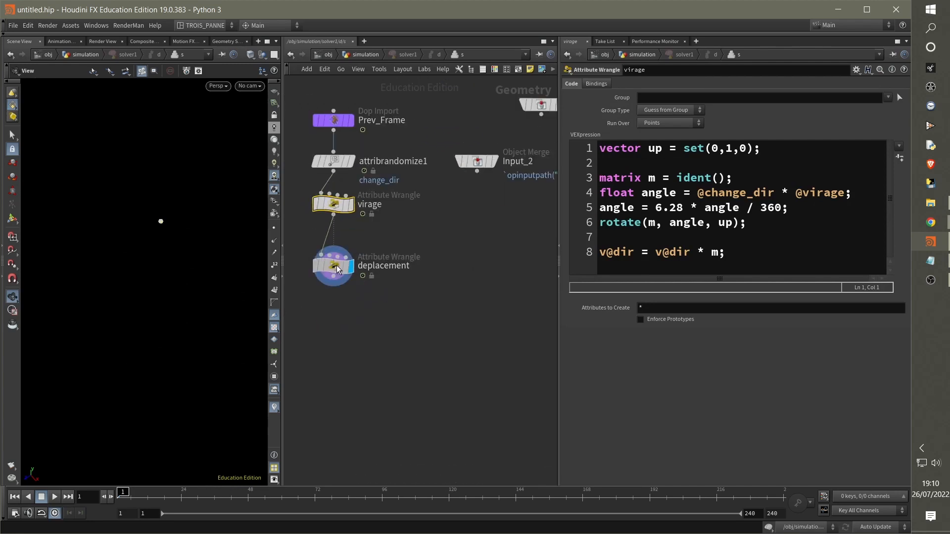
pyautogui.moveTo(337, 265)
pyautogui.mouseDown()
pyautogui.moveTo(338, 248)
pyautogui.moveTo(345, 255)
pyautogui.mouseUp()
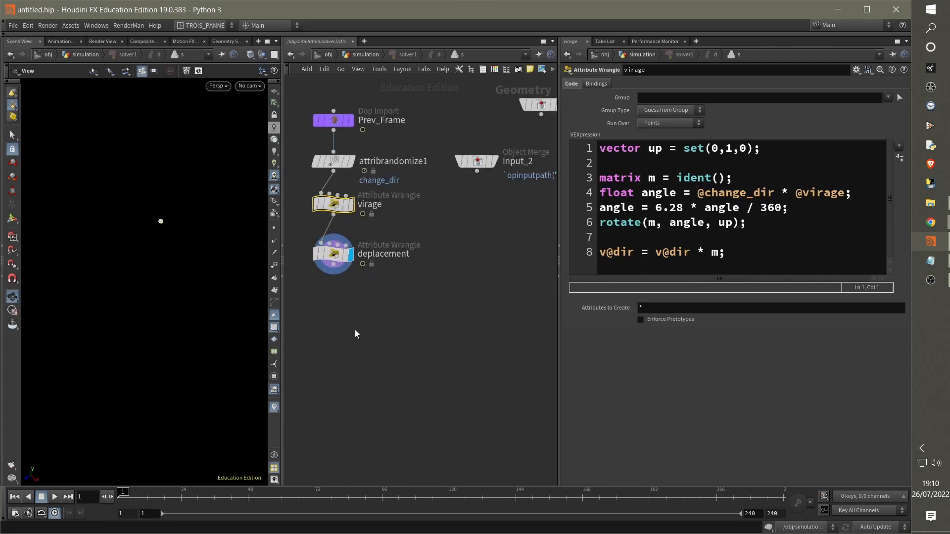
pyautogui.press('Tab')
pyautogui.write('ray')
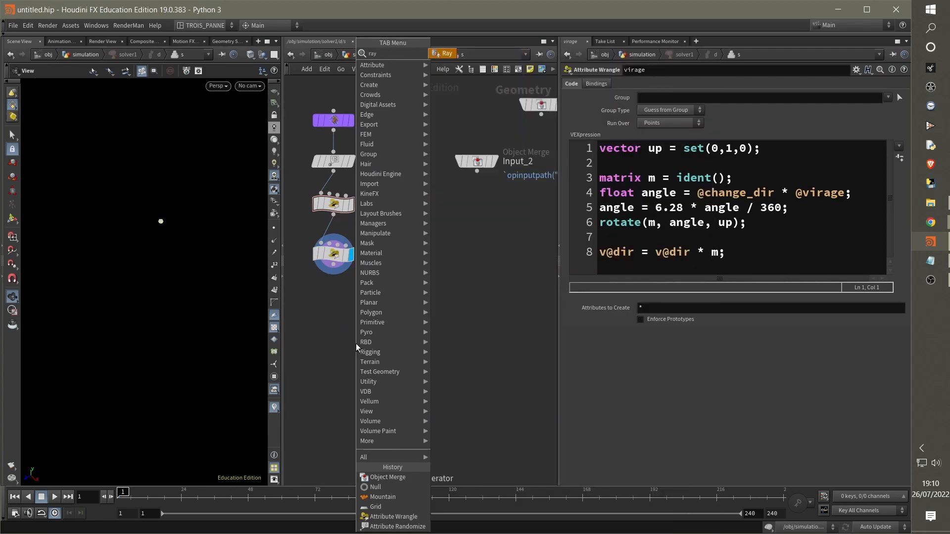
pyautogui.press('Return')
pyautogui.click(383, 305)
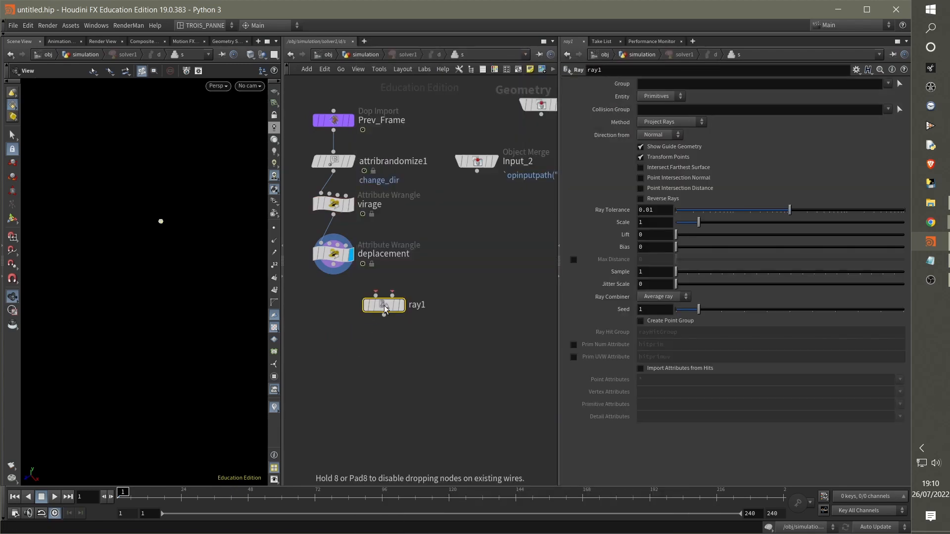
# Connect deplacement to the Ray node's first input and Input_2 to its collision input
pyautogui.moveTo(382, 305)
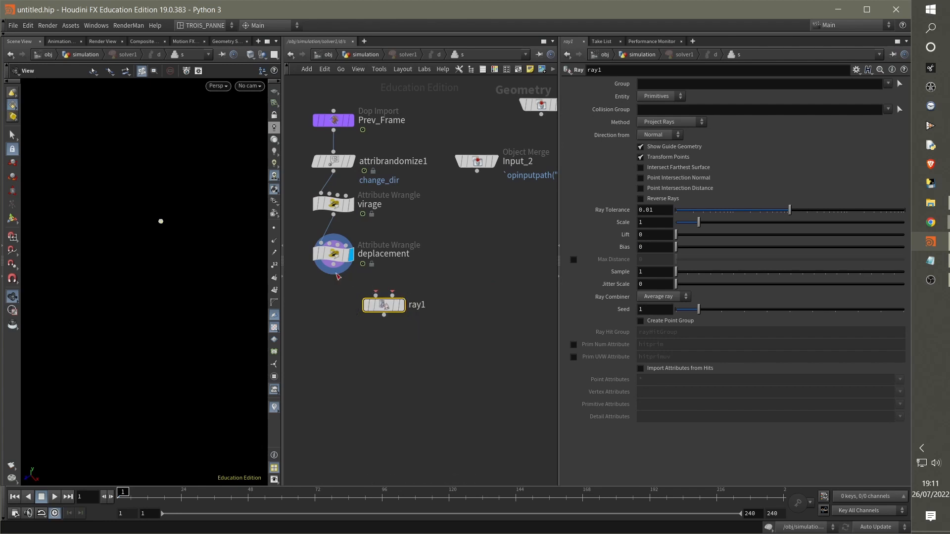
pyautogui.click(333, 264)
pyautogui.click(374, 296)
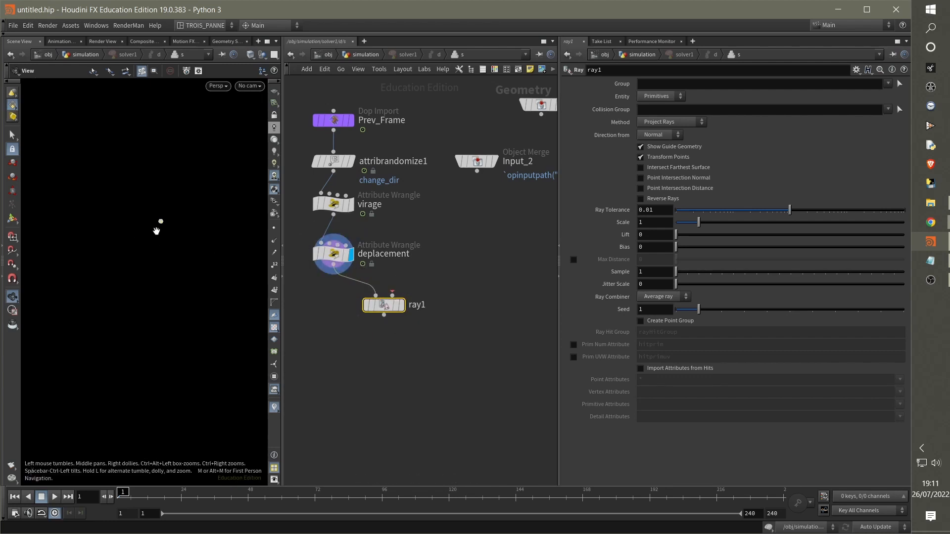
pyautogui.click(395, 297)
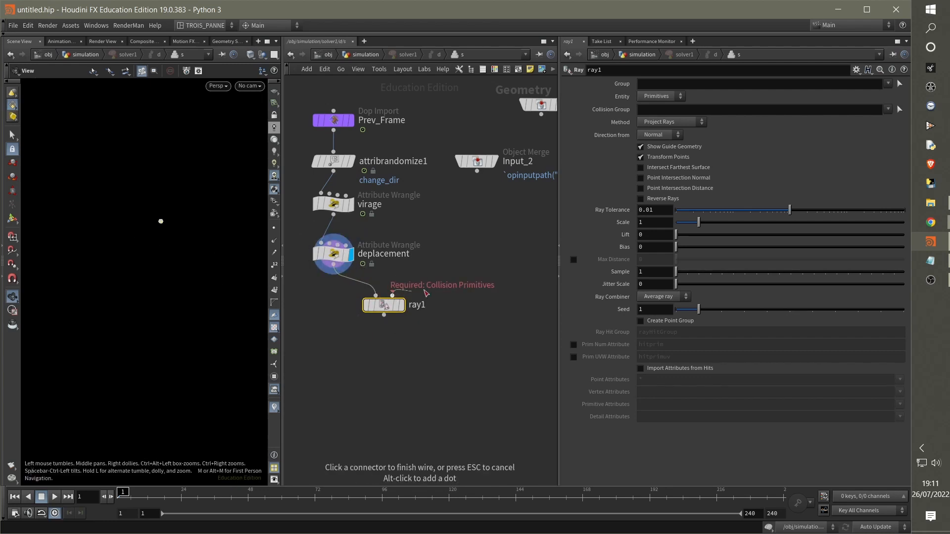
pyautogui.click(477, 174)
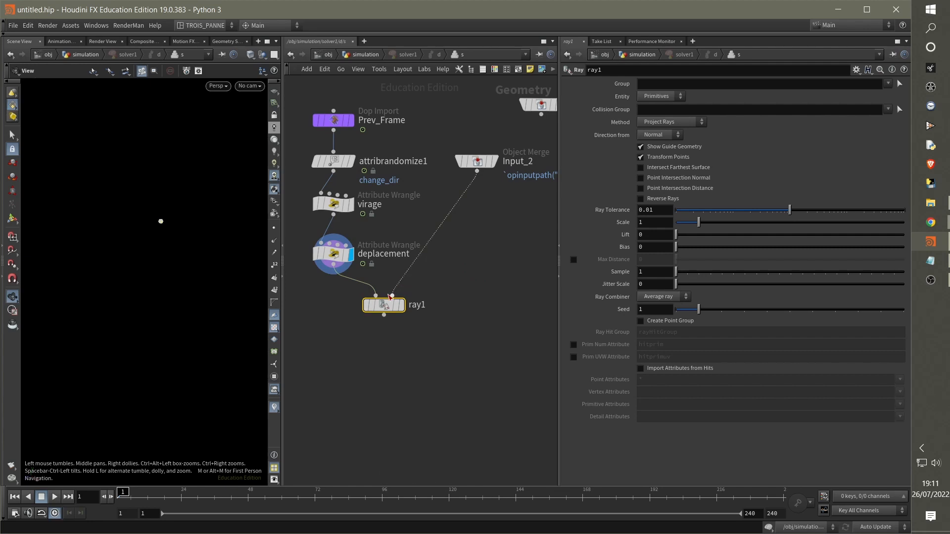
# Display the Ray node and set its method to Minimum Distance
pyautogui.click(403, 305)
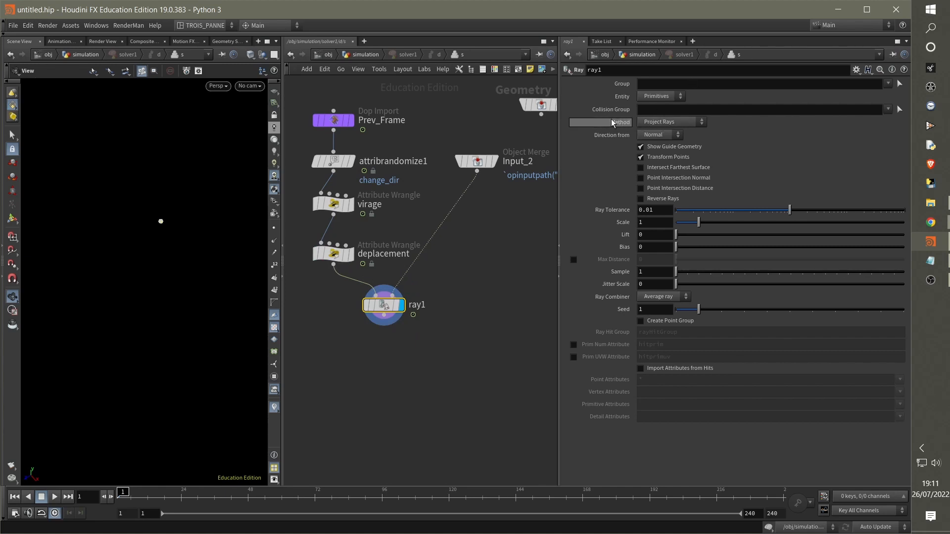
pyautogui.click(660, 123)
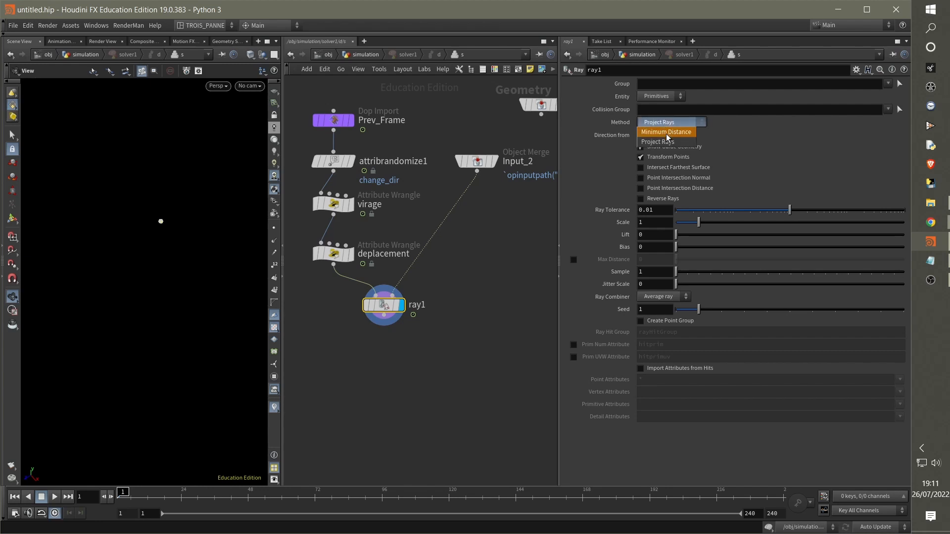
pyautogui.click(667, 132)
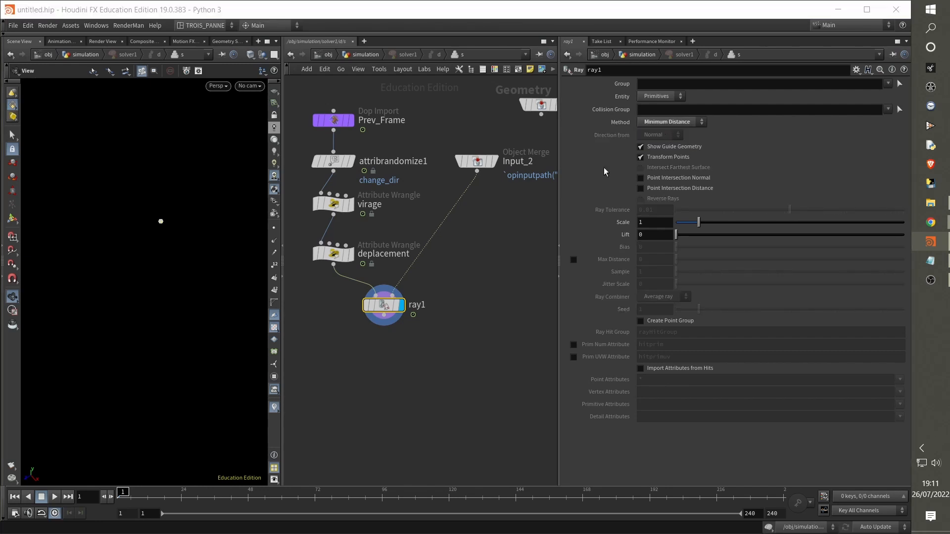
pyautogui.click(467, 287)
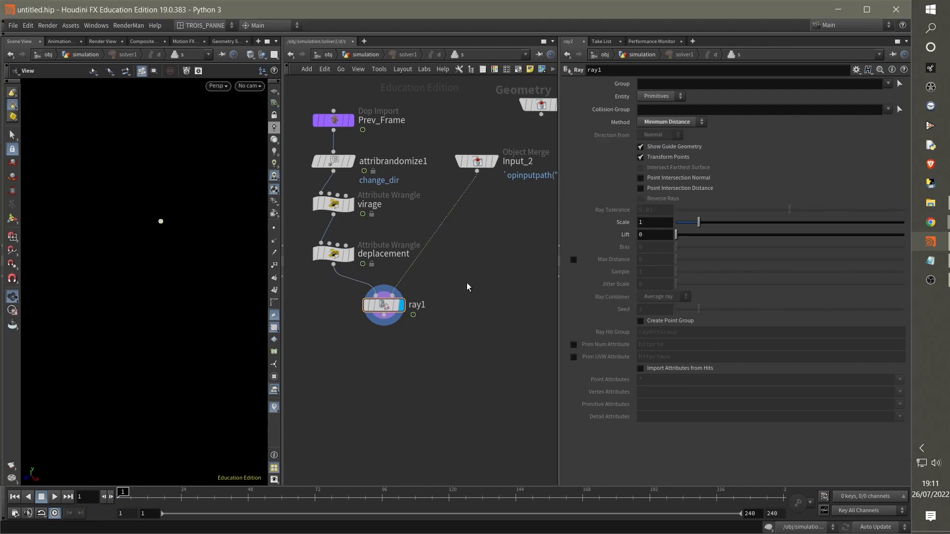
# Return to the simulation network and play the simulation, examining the point's movement over the terrain from several angles
pyautogui.click(365, 55)
pyautogui.moveTo(134, 288)
pyautogui.mouseDown()
pyautogui.moveTo(142, 293)
pyautogui.moveTo(131, 275)
pyautogui.mouseUp()
pyautogui.moveTo(222, 302); pyautogui.dragTo(266, 302)
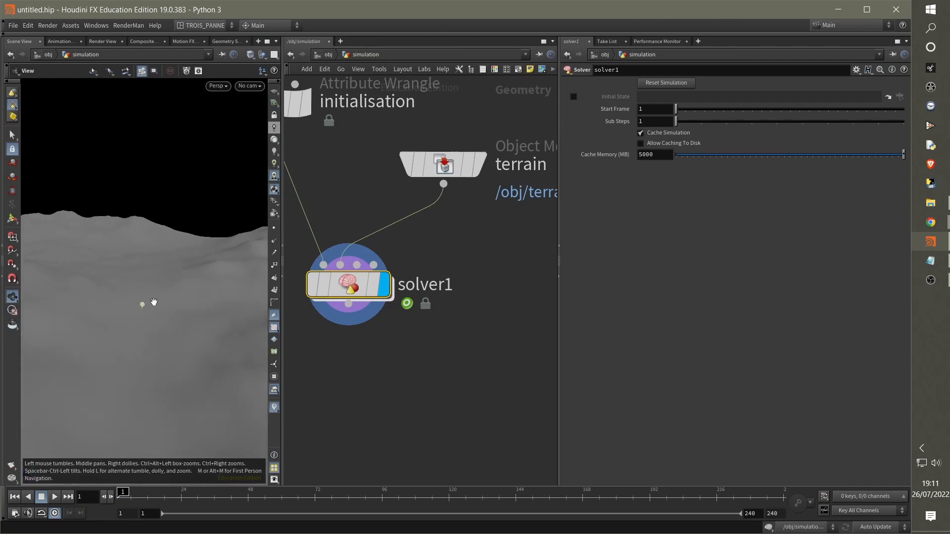
pyautogui.moveTo(161, 295); pyautogui.dragTo(157, 322)
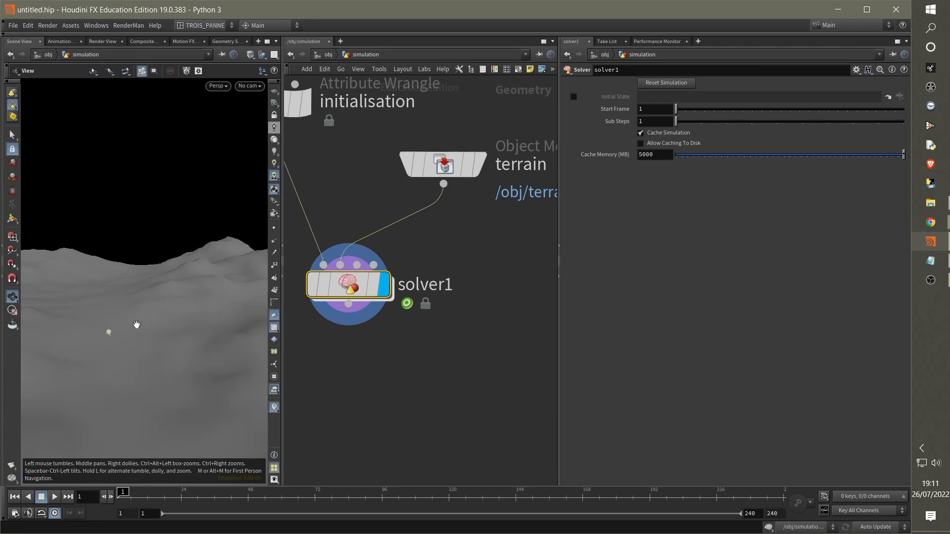
pyautogui.moveTo(130, 333); pyautogui.dragTo(186, 311)
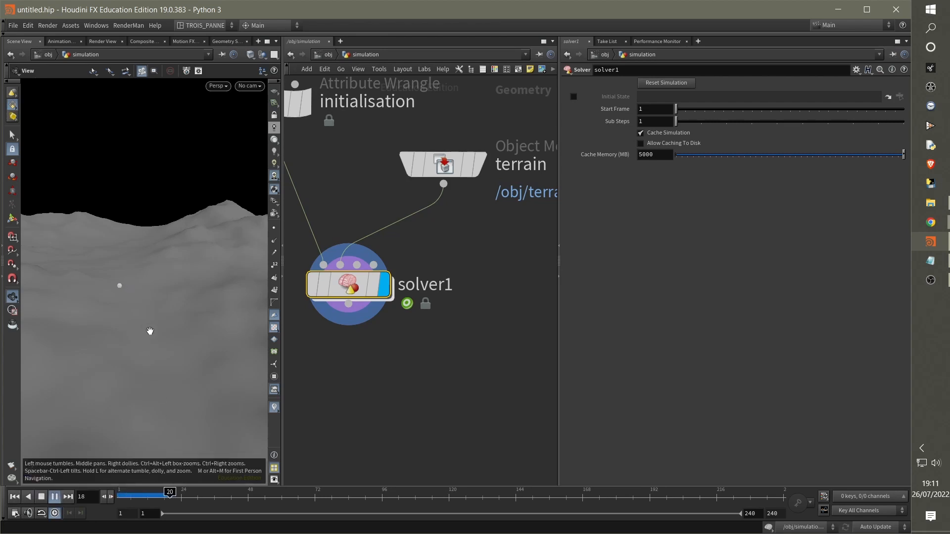
pyautogui.moveTo(149, 307); pyautogui.dragTo(124, 286)
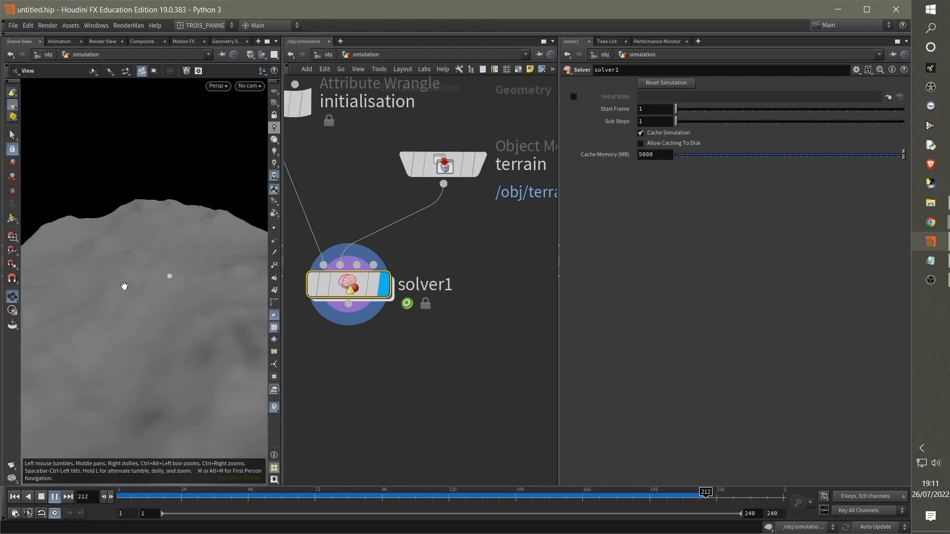
pyautogui.scroll(-3, 377, 325)
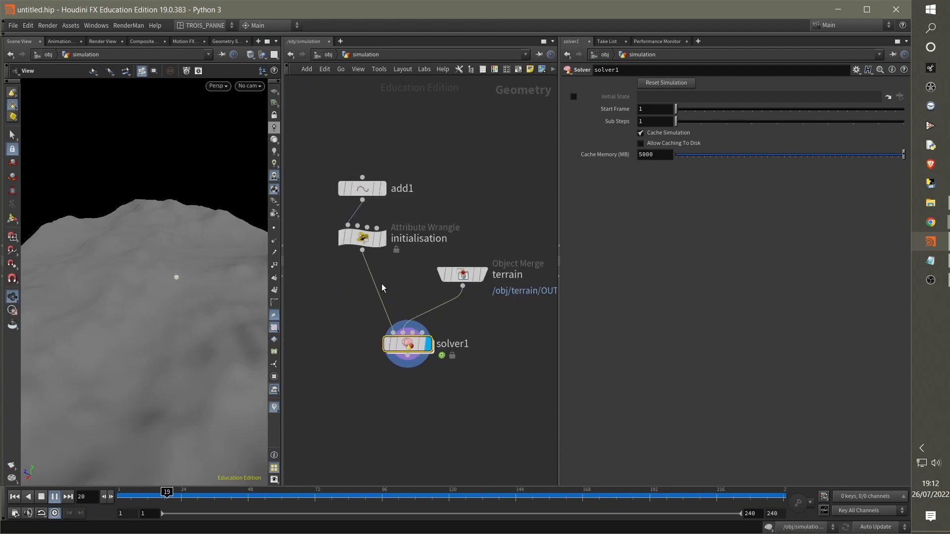
pyautogui.click(362, 238)
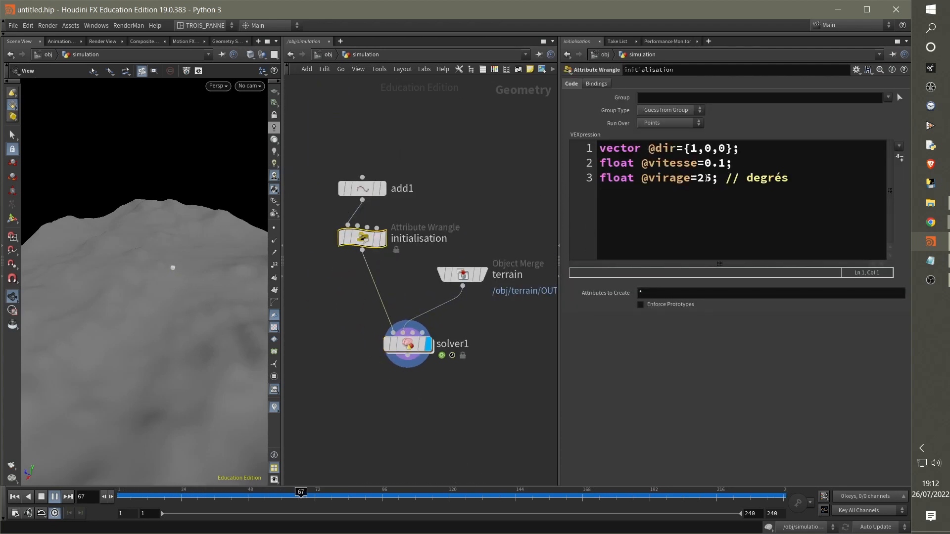
pyautogui.doubleClick(723, 164)
pyautogui.write('2')
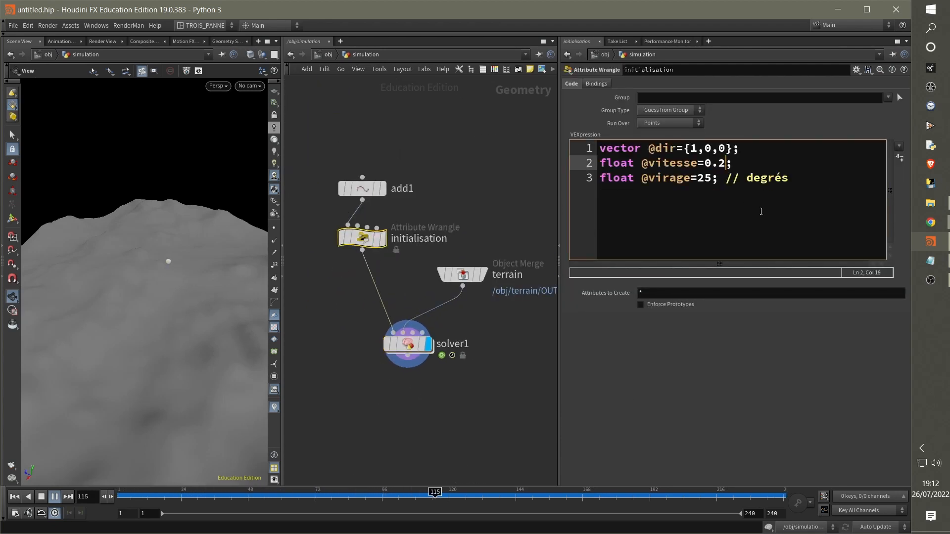
pyautogui.click(606, 370)
pyautogui.click(523, 373)
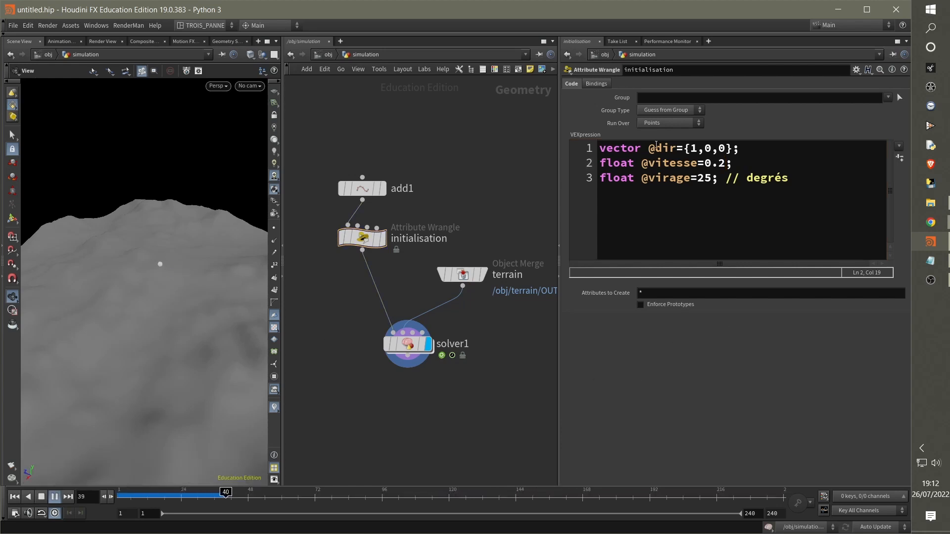
pyautogui.click(722, 165)
pyautogui.doubleClick(723, 164)
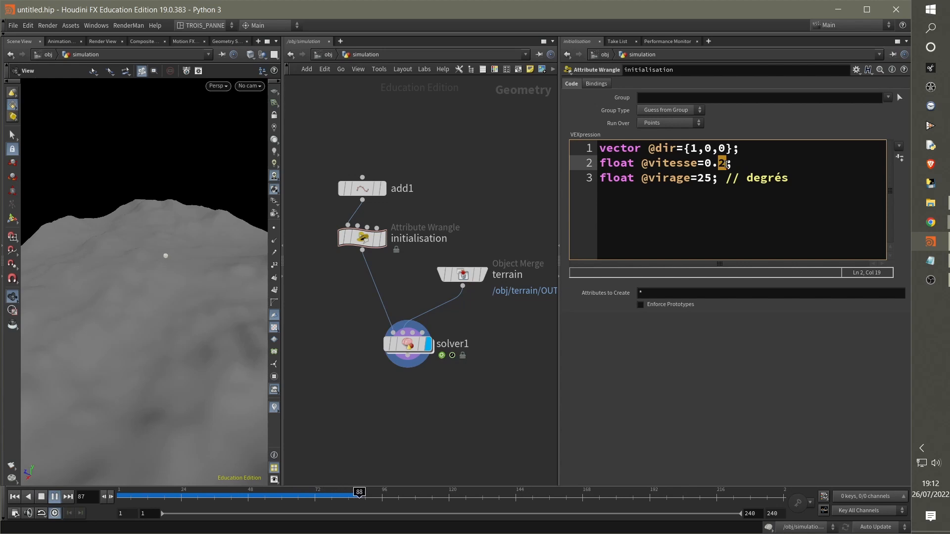
pyautogui.write('3')
pyautogui.click(668, 355)
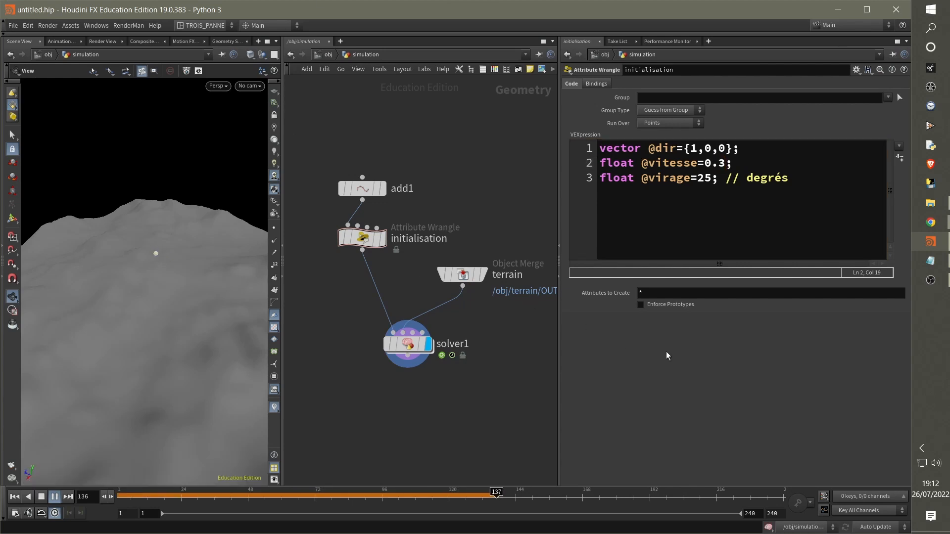
pyautogui.moveTo(191, 300); pyautogui.dragTo(162, 352)
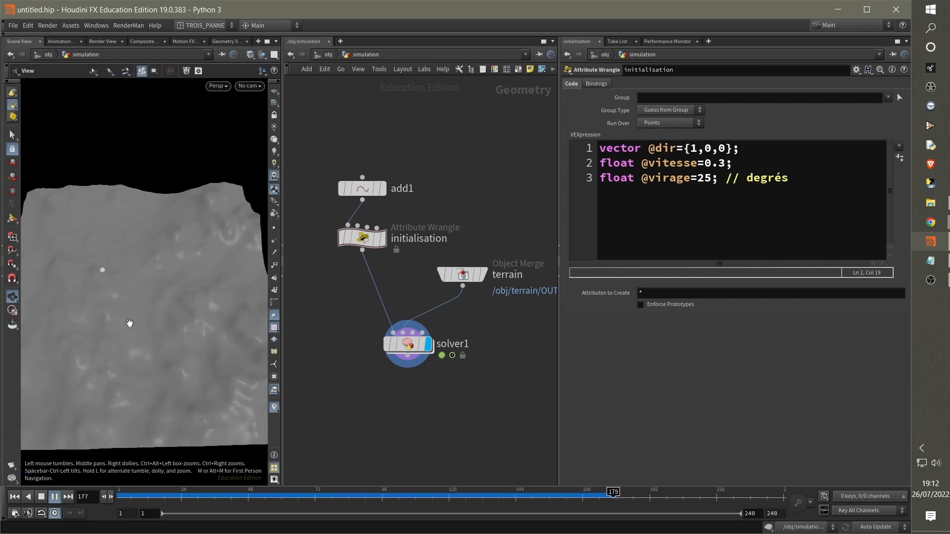
pyautogui.moveTo(538, 497); pyautogui.dragTo(501, 501)
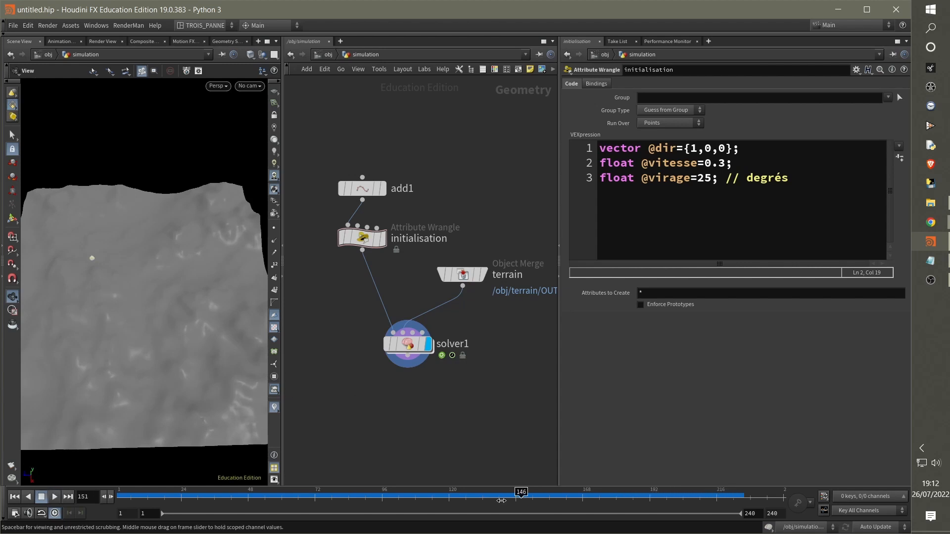
# Spread the add1 and terrain nodes apart above the solver to make room and display the terrain node
pyautogui.moveTo(440, 195); pyautogui.dragTo(449, 241, button='middle')
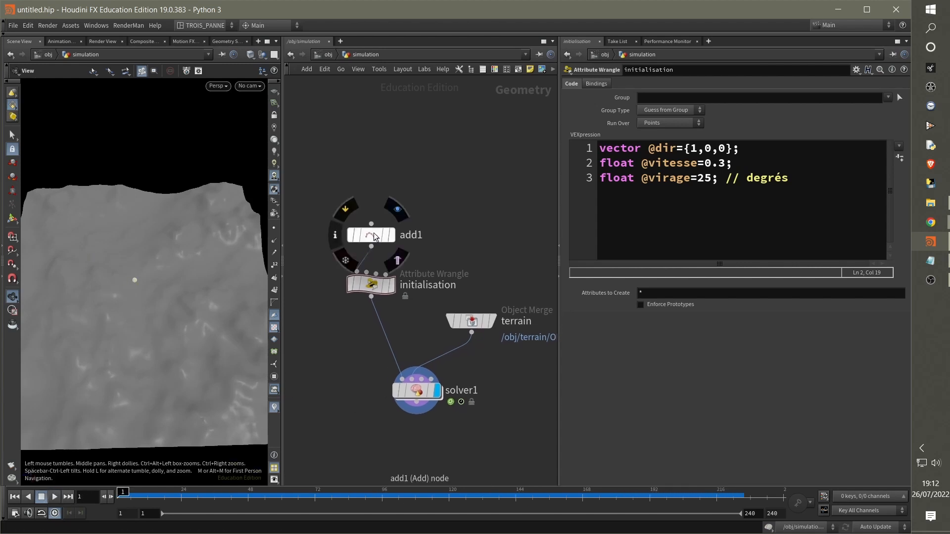
pyautogui.moveTo(385, 238); pyautogui.dragTo(332, 200)
pyautogui.moveTo(335, 213); pyautogui.dragTo(311, 218, button='middle')
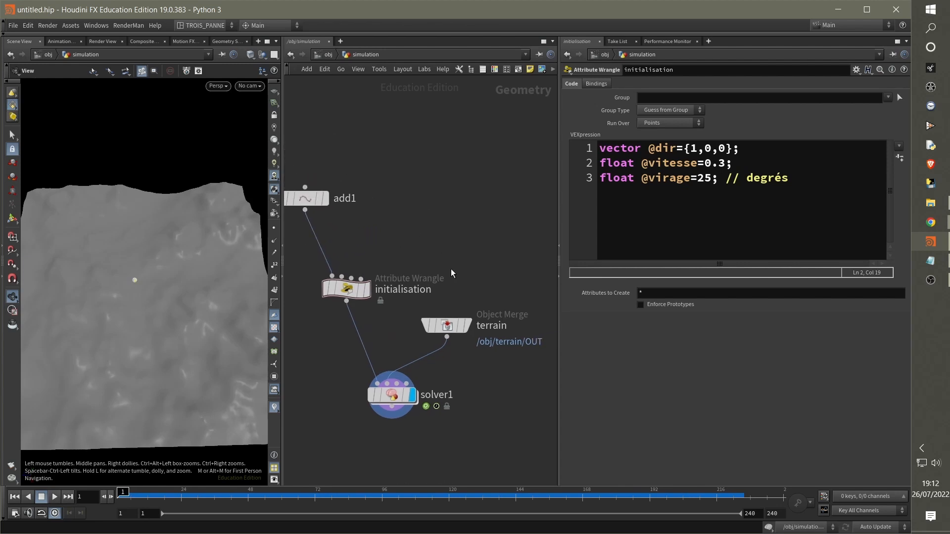
pyautogui.moveTo(450, 330); pyautogui.dragTo(483, 187)
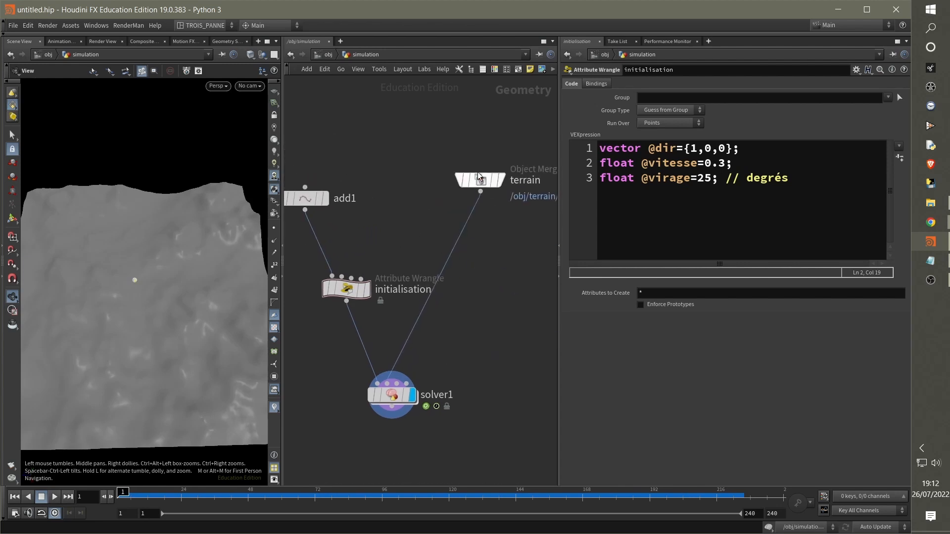
pyautogui.moveTo(499, 245); pyautogui.dragTo(468, 251, button='middle')
pyautogui.click(474, 159)
pyautogui.click(451, 189)
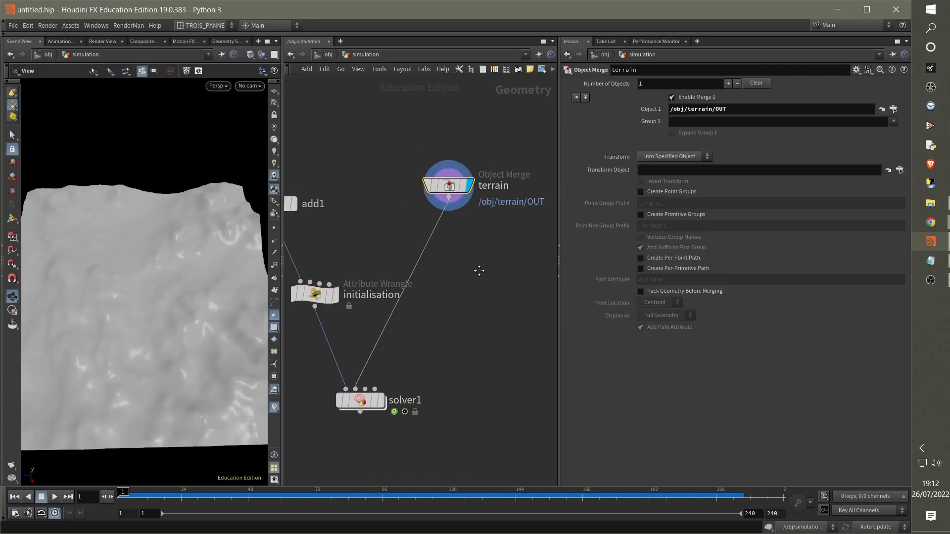
# Add a Scatter node between add1 and terrain, feed it from the terrain node and display it
pyautogui.moveTo(399, 232); pyautogui.dragTo(426, 244, button='middle')
pyautogui.press('Tab')
pyautogui.write('scatter')
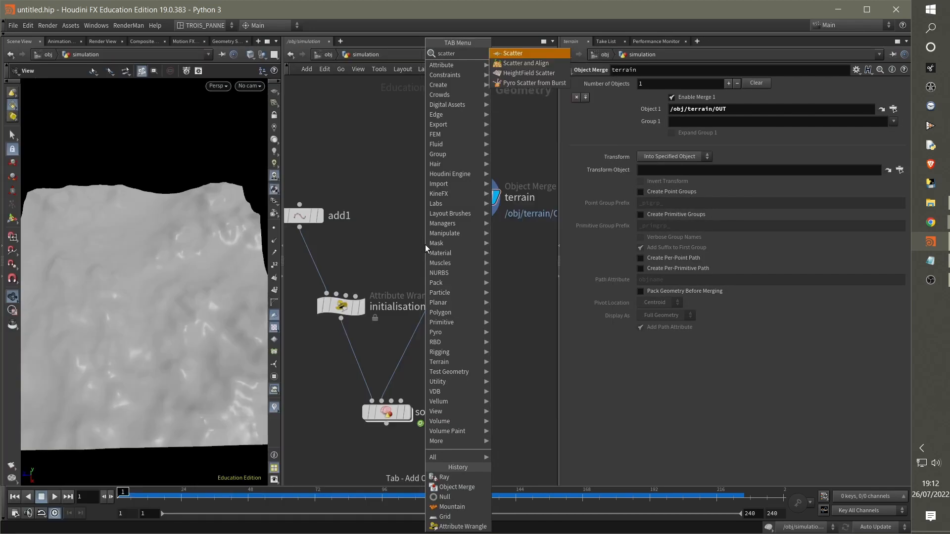
pyautogui.press('Return')
pyautogui.click(414, 244)
pyautogui.click(474, 210)
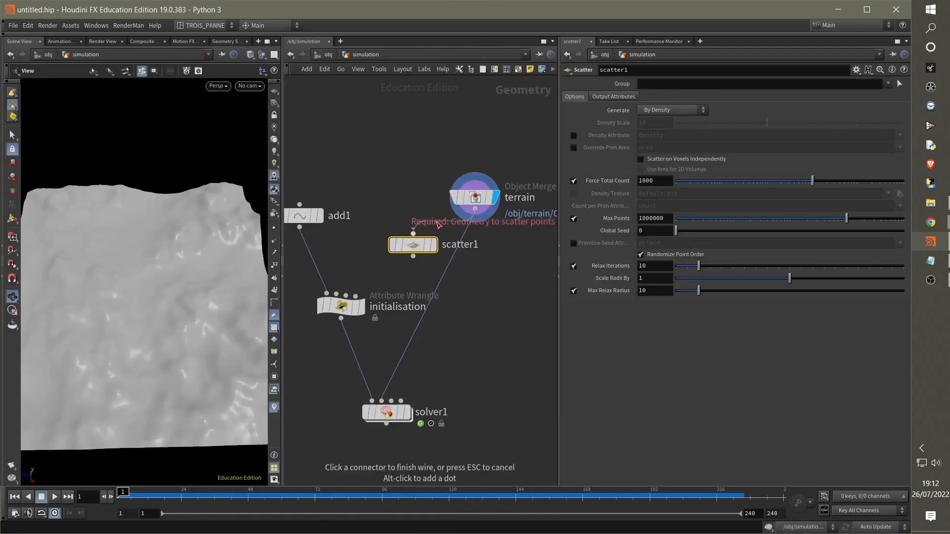
pyautogui.click(435, 249)
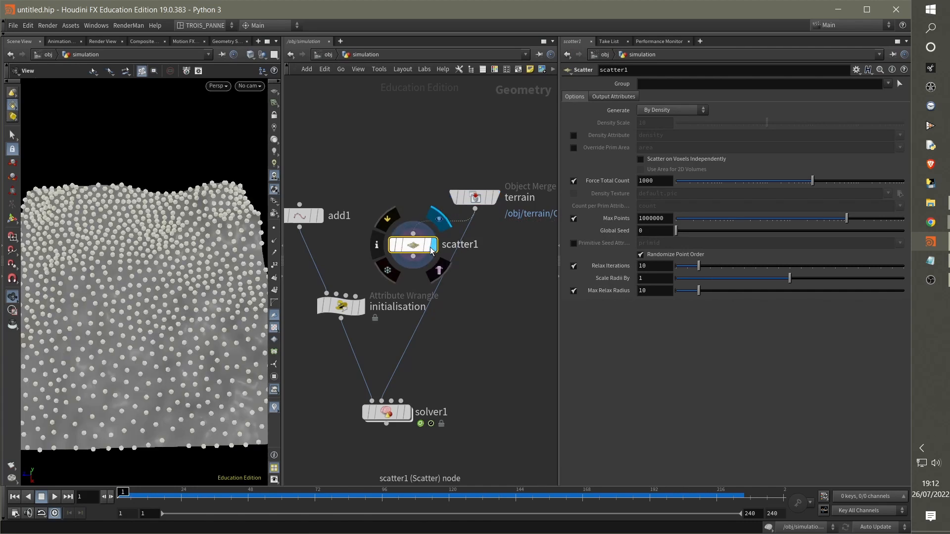
# Disable Relax Iterations on the Scatter node and inspect the point distribution over the terrain
pyautogui.moveTo(185, 307); pyautogui.dragTo(192, 249)
pyautogui.moveTo(191, 249); pyautogui.dragTo(174, 273, button='right')
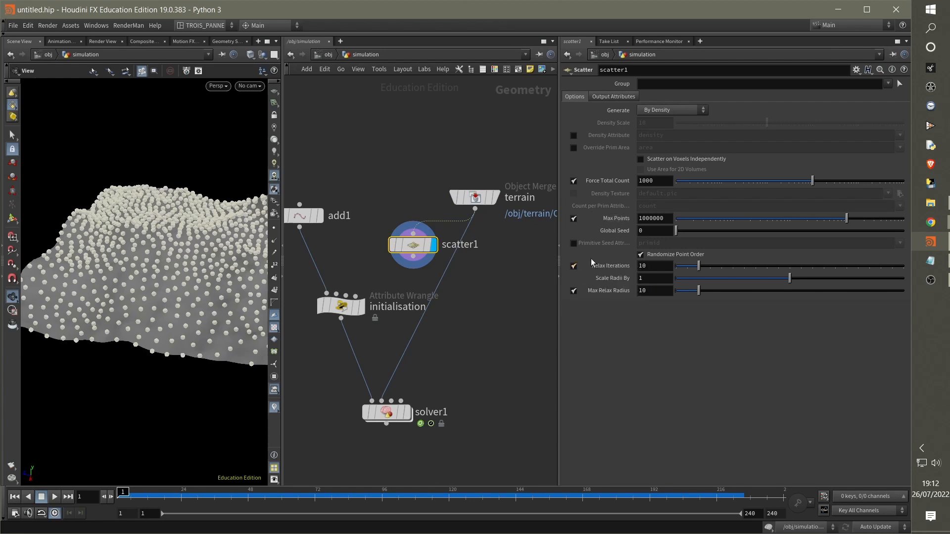
pyautogui.click(572, 267)
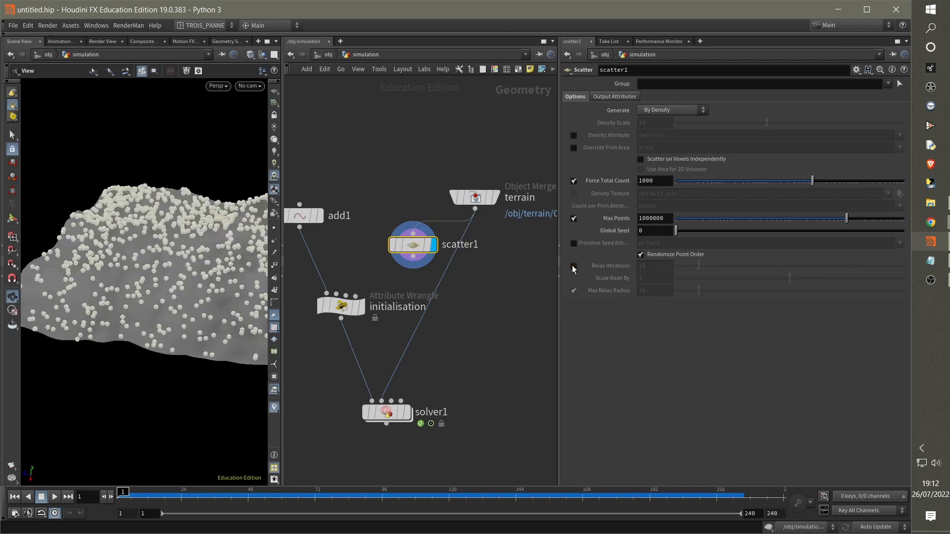
pyautogui.moveTo(110, 203); pyautogui.dragTo(216, 164)
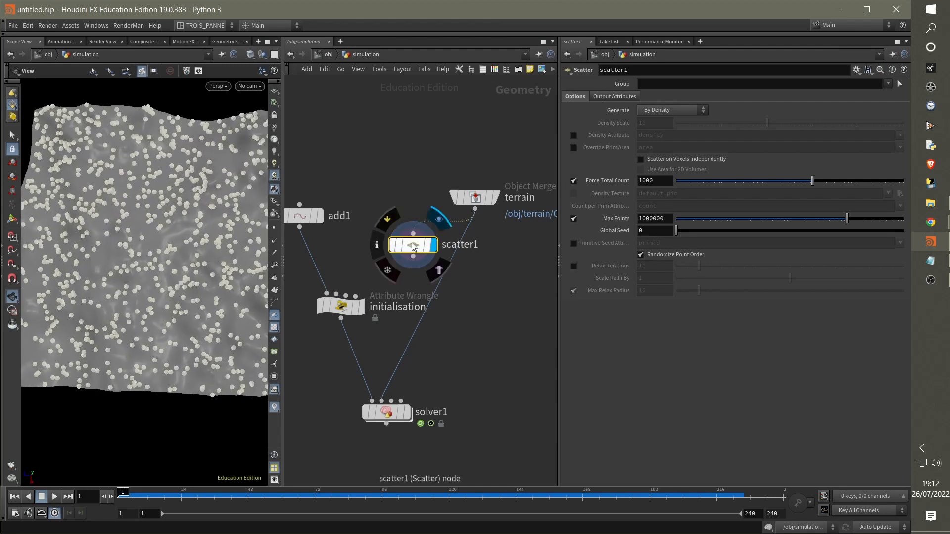
# Move scatter1 above the initialisation wrangle, connect it to the wrangle's first input and display the wrangle
pyautogui.moveTo(425, 228); pyautogui.dragTo(378, 226)
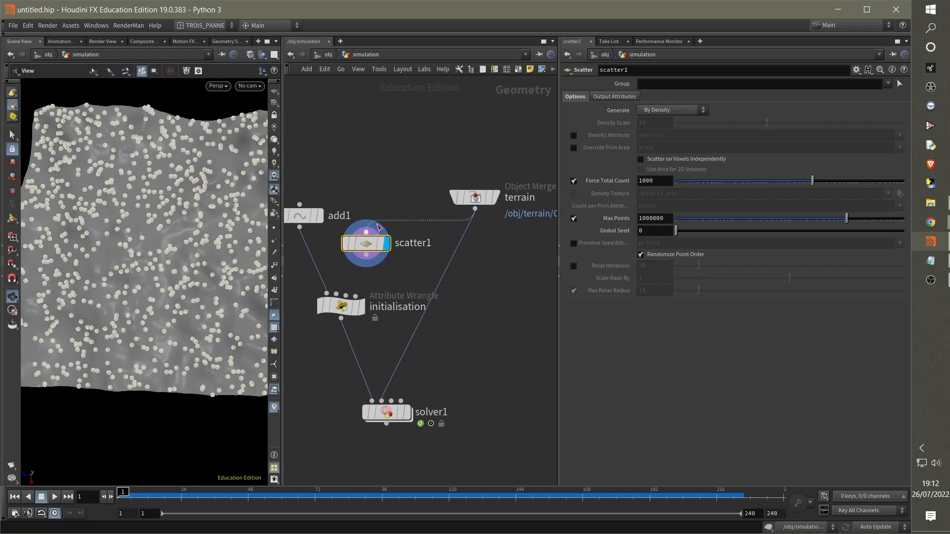
pyautogui.click(366, 256)
pyautogui.click(327, 293)
pyautogui.moveTo(354, 309)
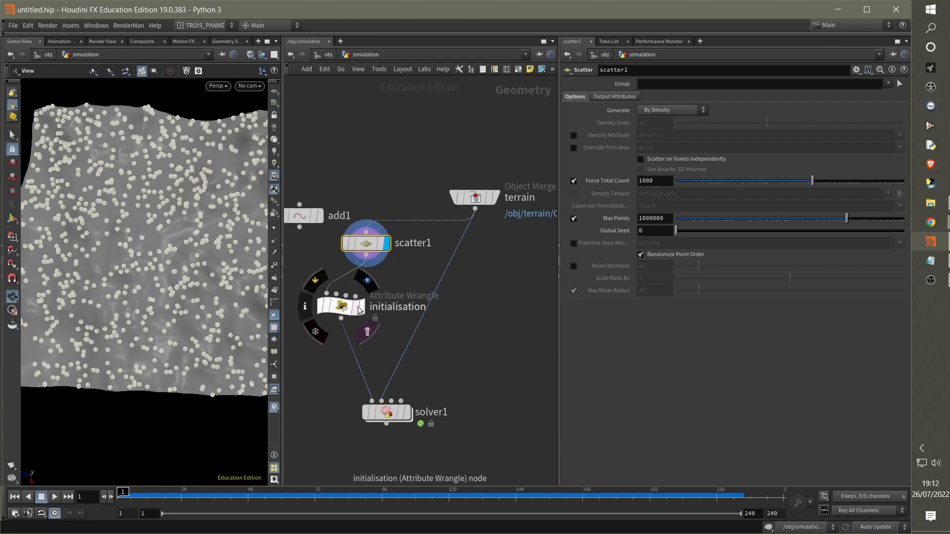
pyautogui.click(362, 309)
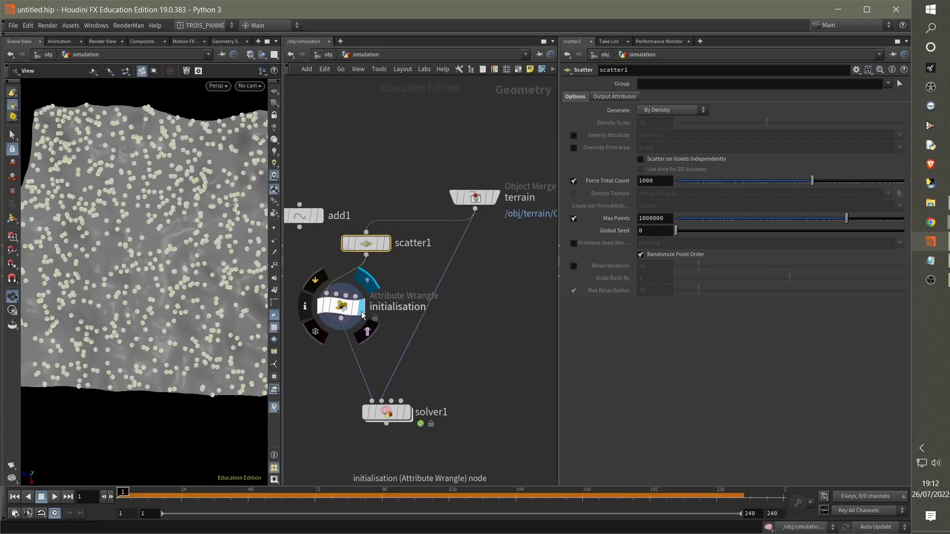
# Display solver1 and play the simulation, examining the scattered points' movement over the terrain
pyautogui.click(409, 421)
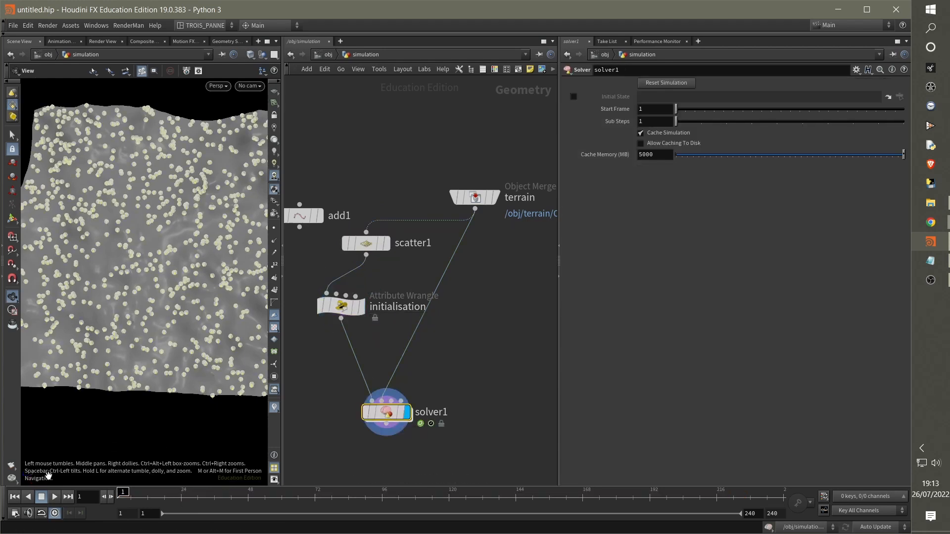
pyautogui.click(55, 497)
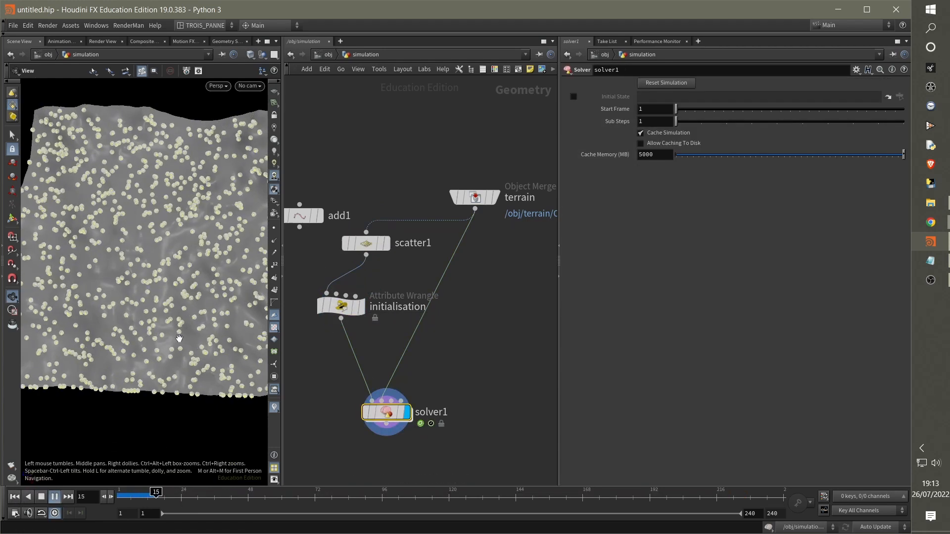
pyautogui.moveTo(164, 300); pyautogui.dragTo(141, 314, button='right')
pyautogui.moveTo(141, 326)
pyautogui.mouseDown()
pyautogui.moveTo(150, 301)
pyautogui.moveTo(164, 317)
pyautogui.moveTo(158, 324)
pyautogui.mouseUp()
pyautogui.moveTo(119, 332); pyautogui.dragTo(132, 328, button='right')
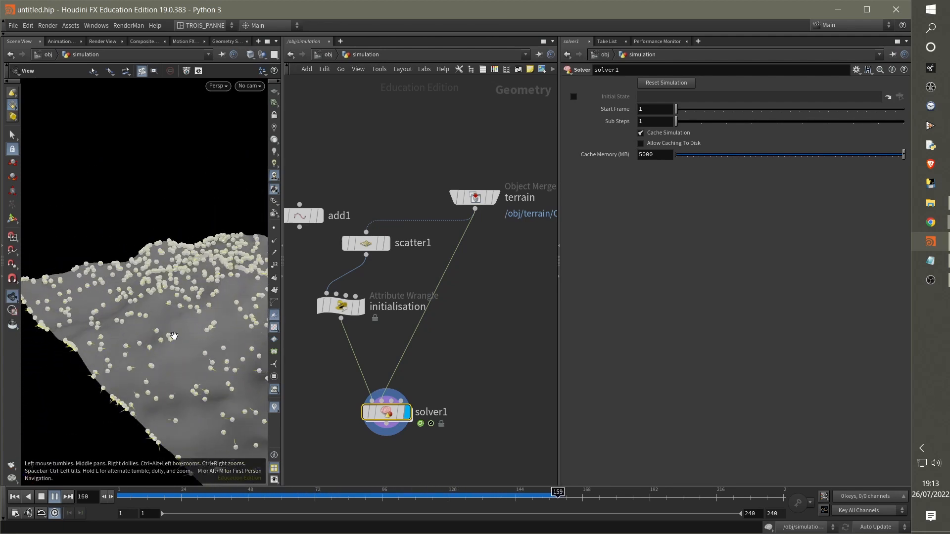
pyautogui.moveTo(173, 334); pyautogui.dragTo(146, 308)
# Set the viewport's particle point size to 5 pixels in the display options
pyautogui.press('d')
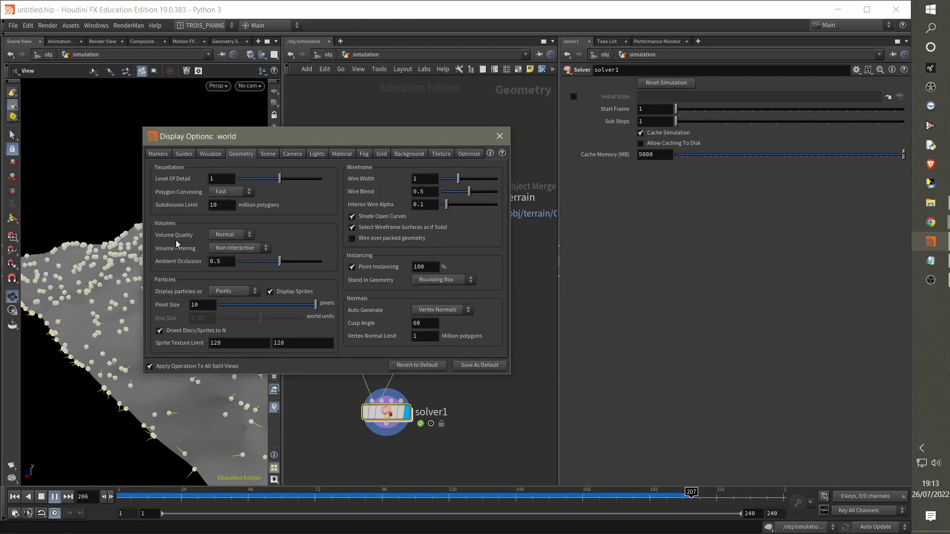
pyautogui.doubleClick(210, 305)
pyautogui.write('5')
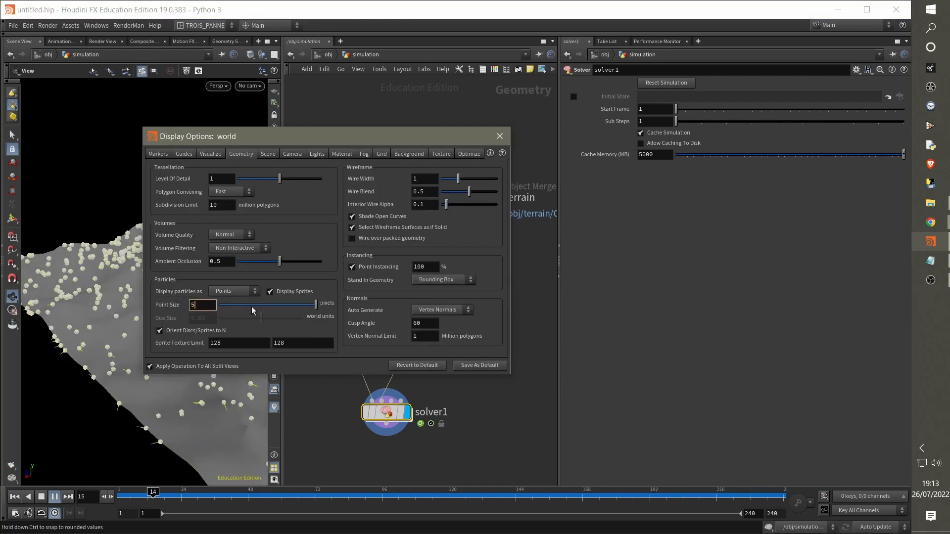
pyautogui.press('Tab')
pyautogui.click(499, 136)
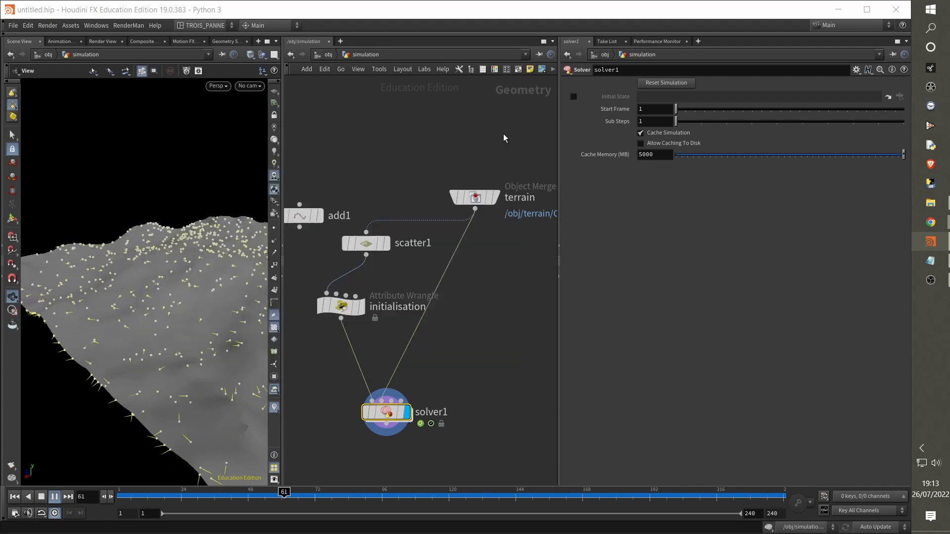
# Hide the direction vector visualization in the viewport and examine the moving points from several angles
pyautogui.moveTo(163, 272); pyautogui.dragTo(157, 368)
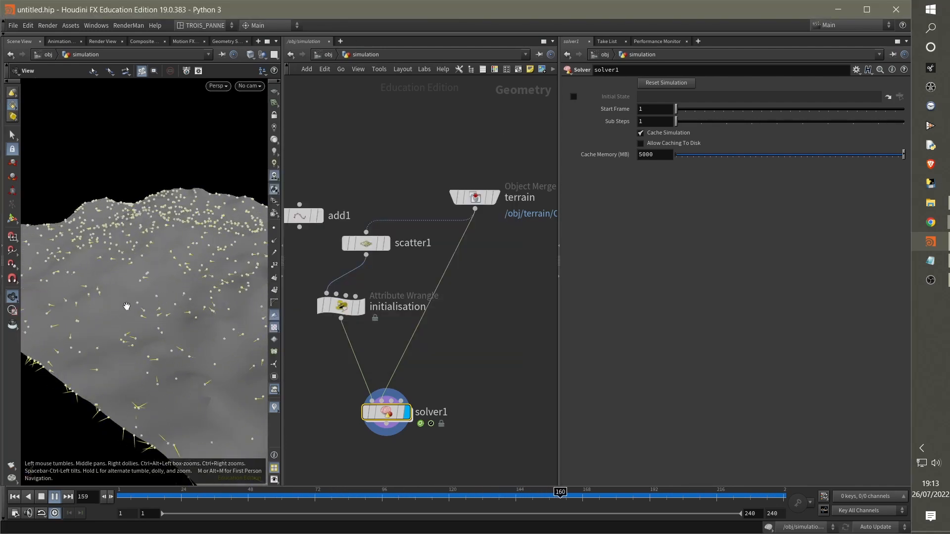
pyautogui.moveTo(127, 306); pyautogui.dragTo(167, 314)
pyautogui.click(275, 408)
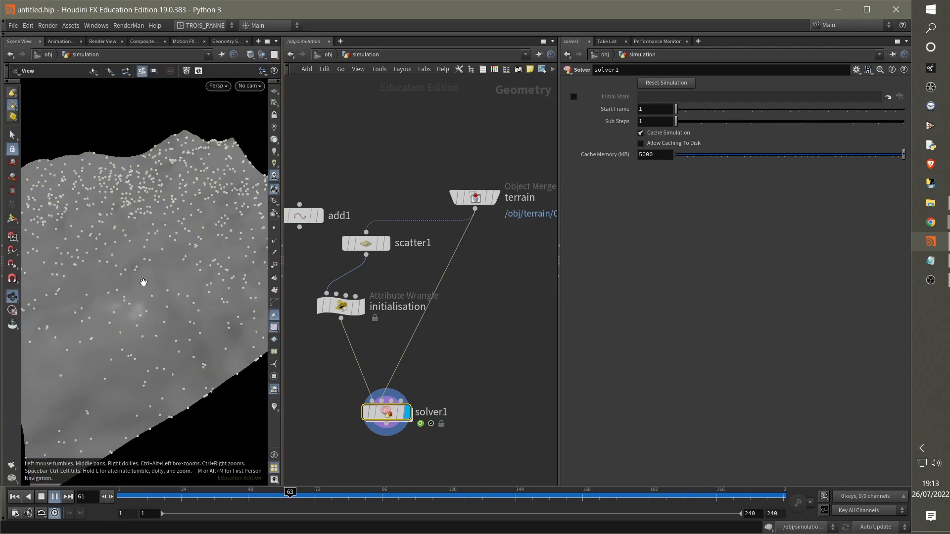
pyautogui.moveTo(143, 282); pyautogui.dragTo(183, 297)
pyautogui.scroll(3, 182, 297)
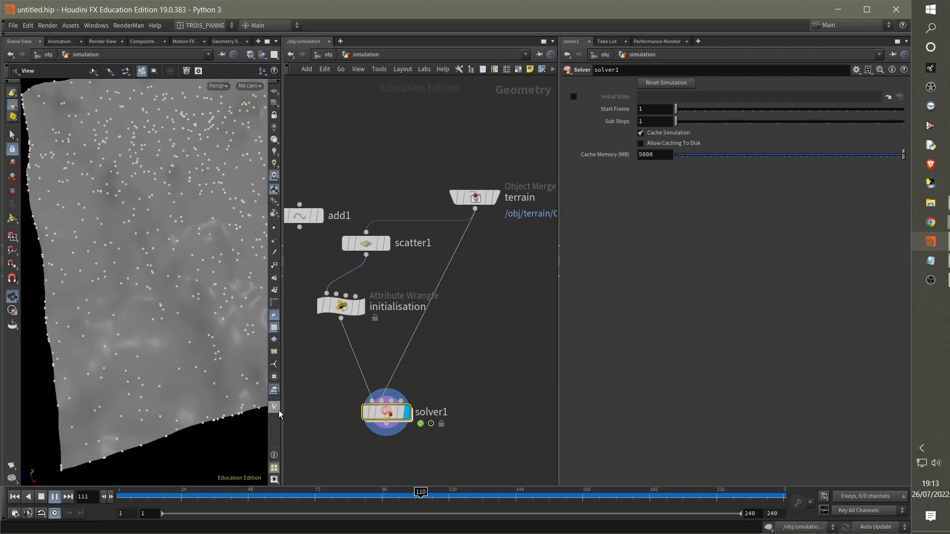
pyautogui.moveTo(174, 250); pyautogui.dragTo(199, 210)
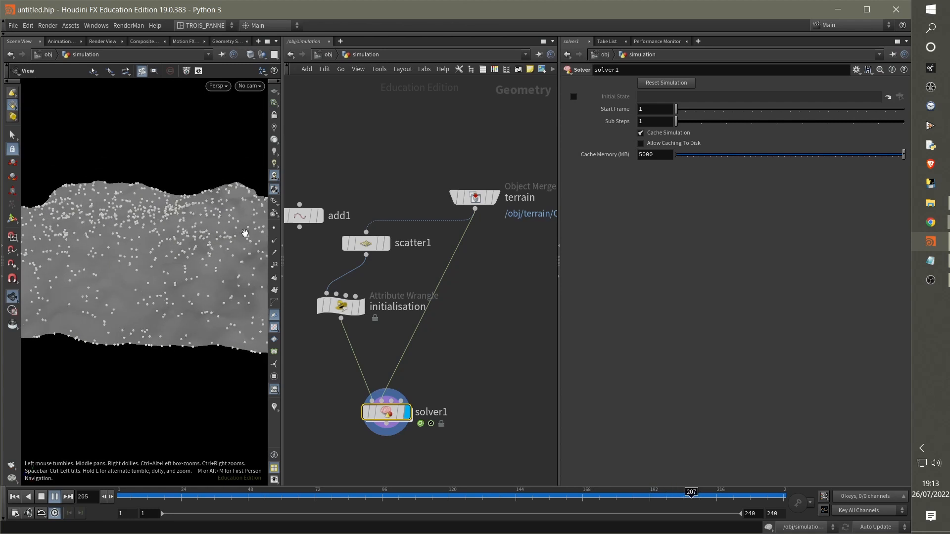
pyautogui.moveTo(146, 280); pyautogui.dragTo(167, 264)
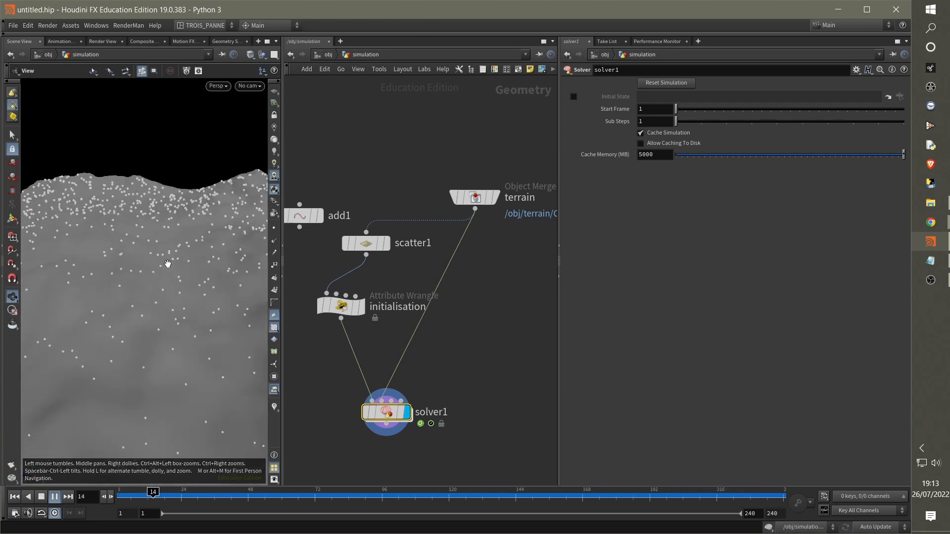
# Stop the playback, rewind to frame 1 and view the points' starting positions over the terrain
pyautogui.moveTo(195, 296); pyautogui.dragTo(154, 465)
pyautogui.moveTo(158, 498); pyautogui.dragTo(105, 496)
pyautogui.moveTo(118, 366); pyautogui.dragTo(142, 365)
pyautogui.moveTo(122, 491); pyautogui.dragTo(104, 502)
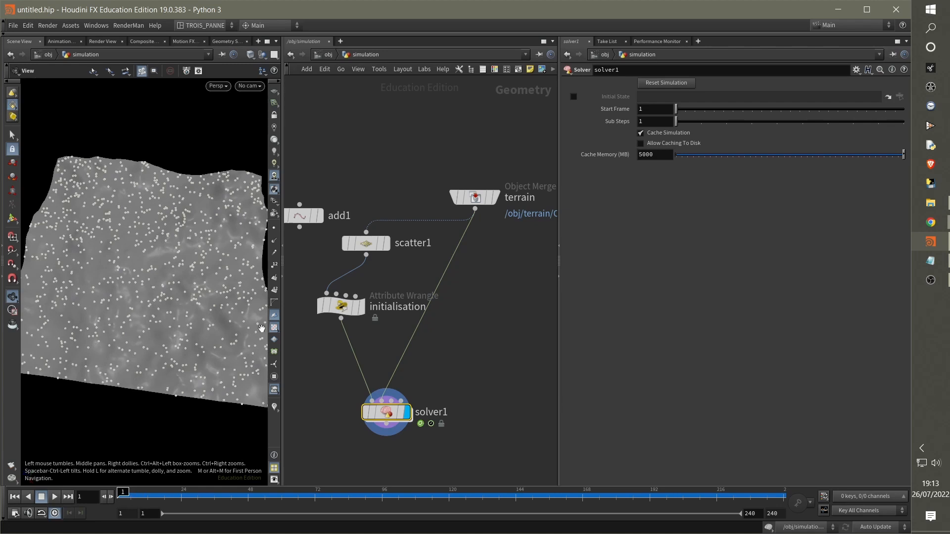
pyautogui.moveTo(411, 287); pyautogui.dragTo(464, 244, button='middle')
pyautogui.moveTo(421, 205); pyautogui.dragTo(396, 213)
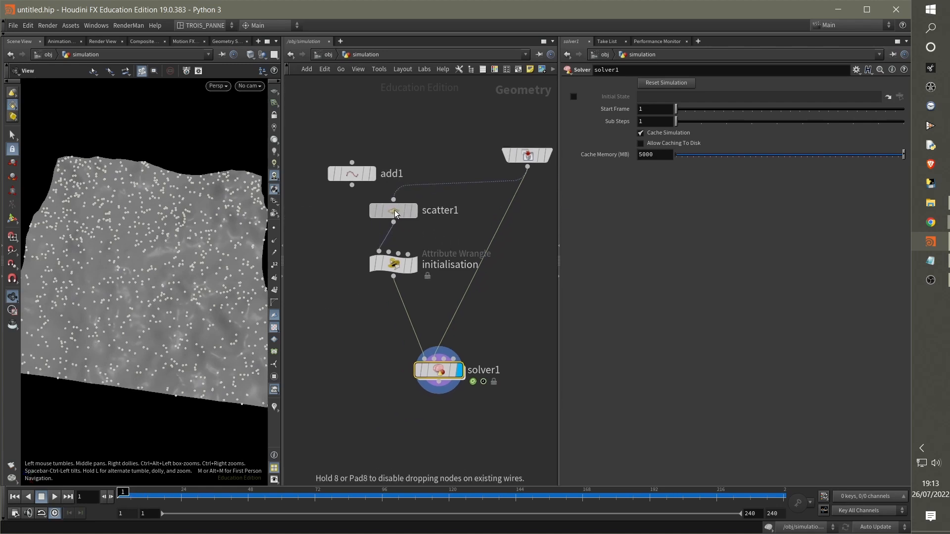
pyautogui.click(393, 264)
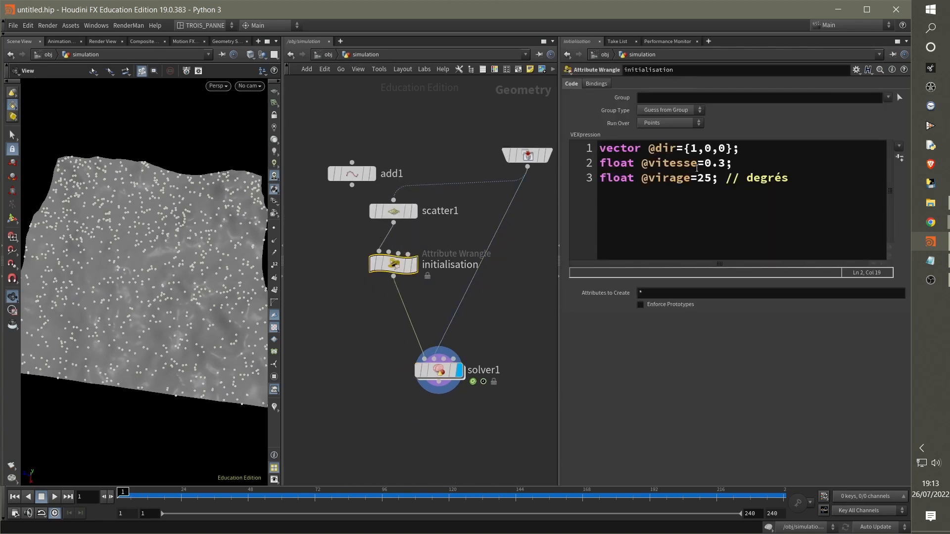
pyautogui.moveTo(757, 146); pyautogui.dragTo(583, 152)
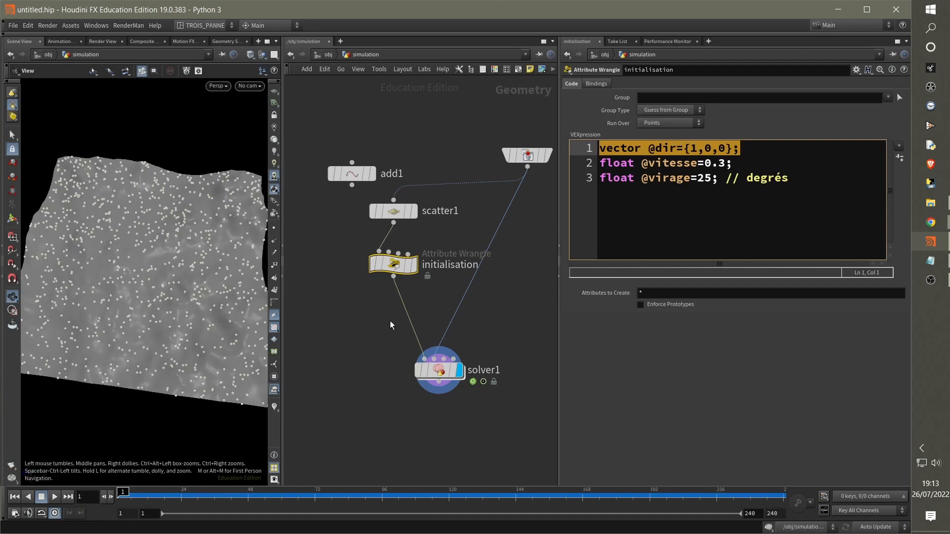
# Lower solver1 to make room, insert an Attribute Randomize node between initialisation and the solver, and display it
pyautogui.moveTo(391, 325); pyautogui.dragTo(378, 309, button='middle')
pyautogui.moveTo(428, 361); pyautogui.dragTo(434, 398)
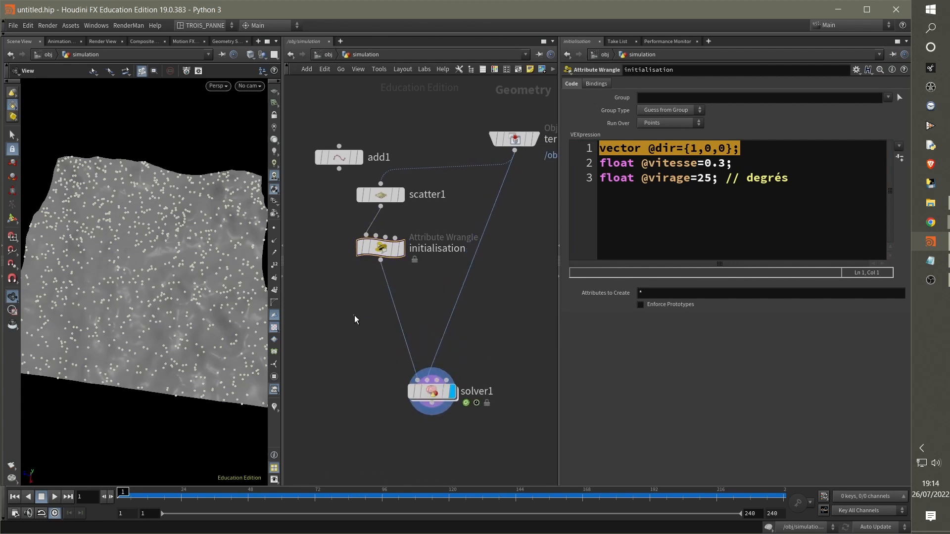
pyautogui.press('Tab')
pyautogui.write('attri')
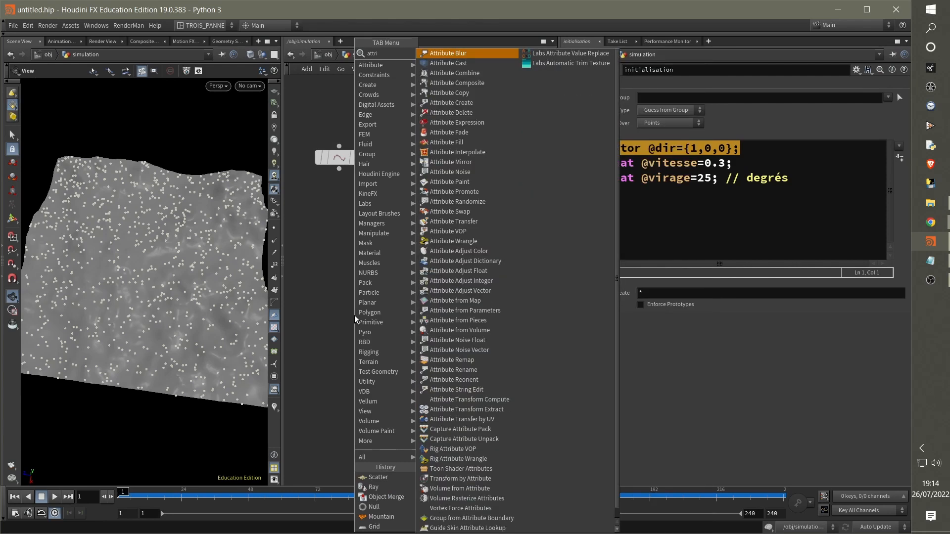
pyautogui.write('bute rand')
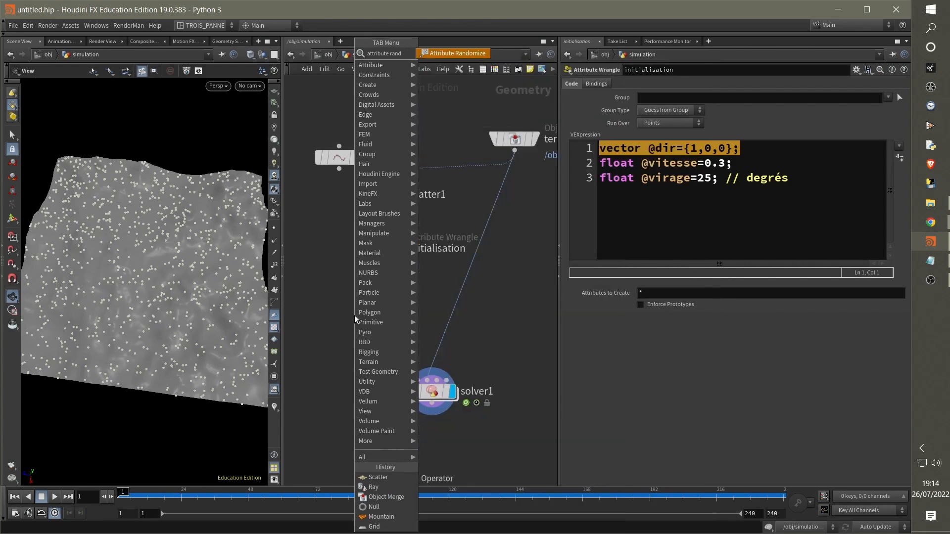
pyautogui.press('Return')
pyautogui.click(387, 312)
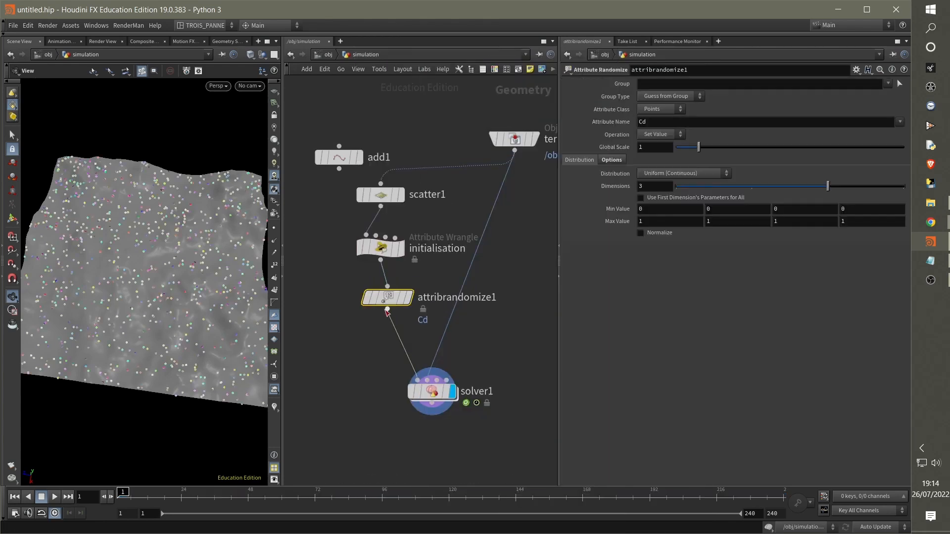
pyautogui.moveTo(386, 305)
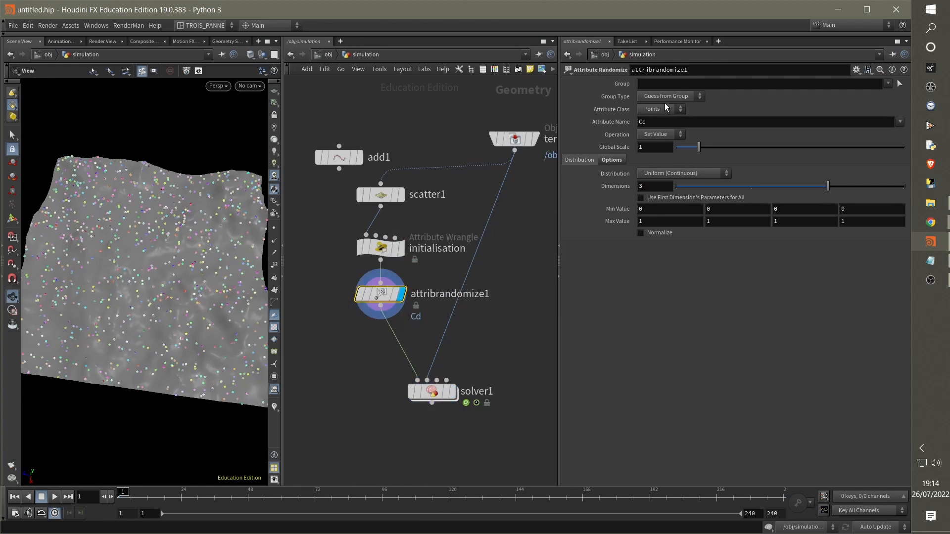
# Randomize the dir attribute in three dimensions with minimum values -1, 0, -1 and maximum values 1, 0, 1
pyautogui.click(645, 122)
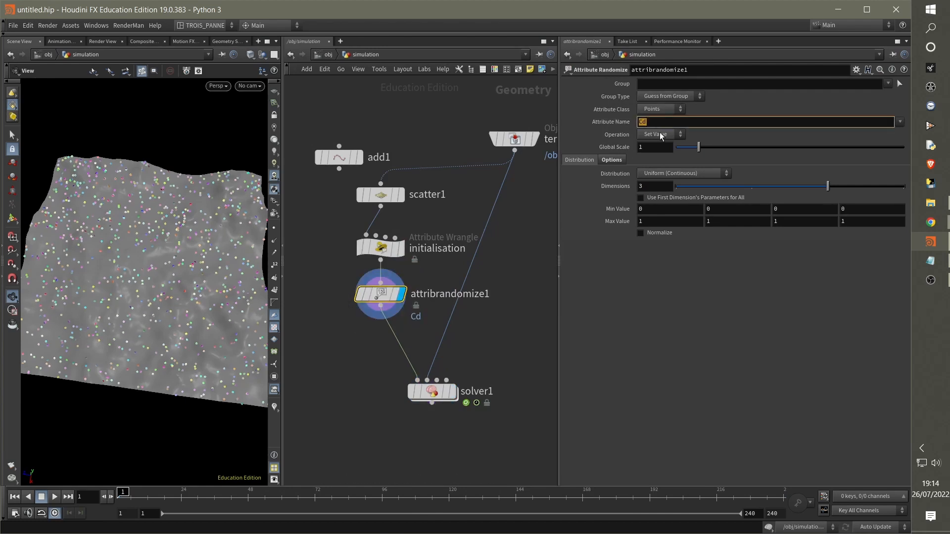
pyautogui.press('Tab')
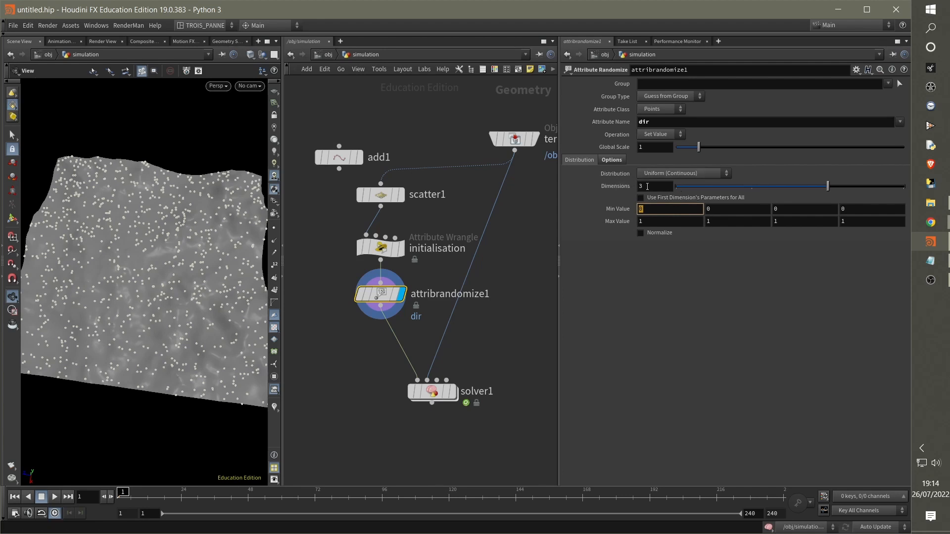
pyautogui.click(652, 187)
pyautogui.press('Tab')
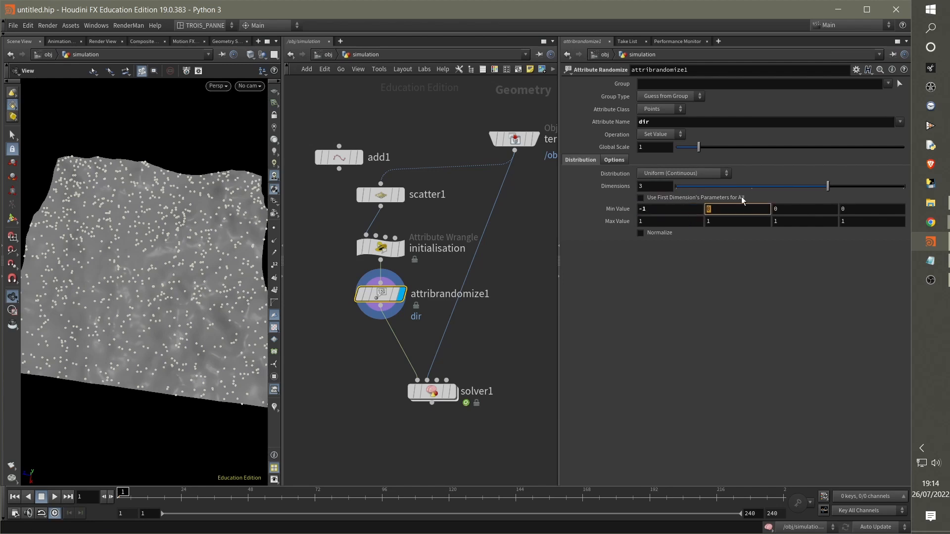
pyautogui.write('-1')
pyautogui.press('Tab')
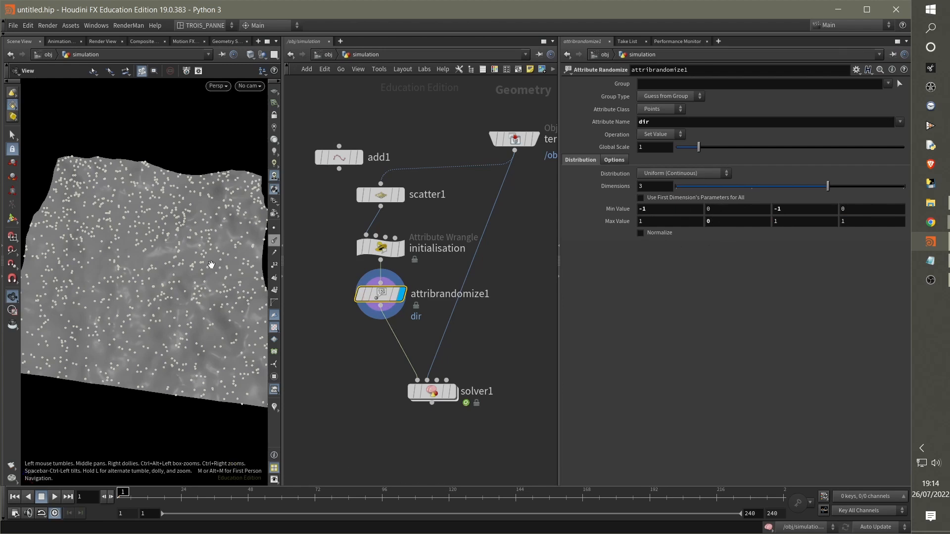
# Display solver1 again and play the simulation to examine how the points spread with random directions
pyautogui.moveTo(452, 393)
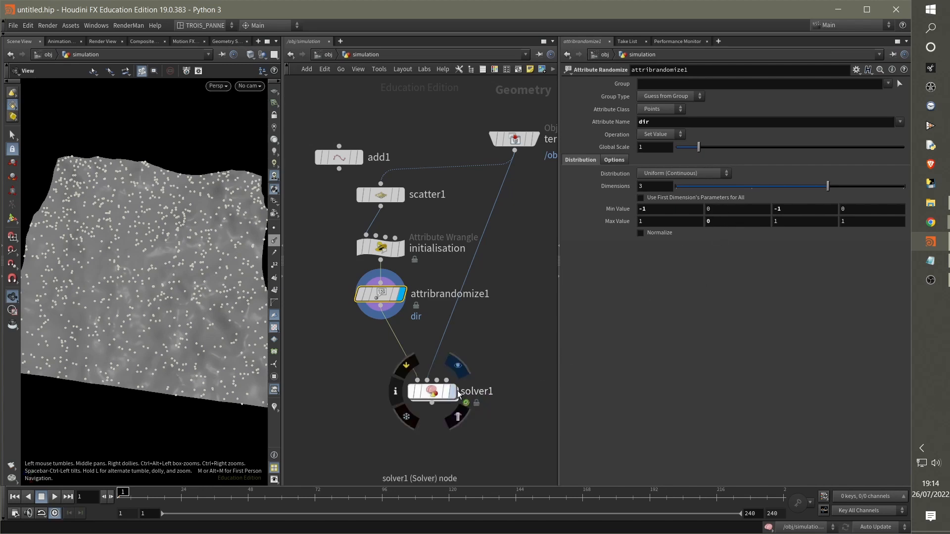
pyautogui.click(432, 391)
pyautogui.moveTo(198, 360); pyautogui.dragTo(99, 442)
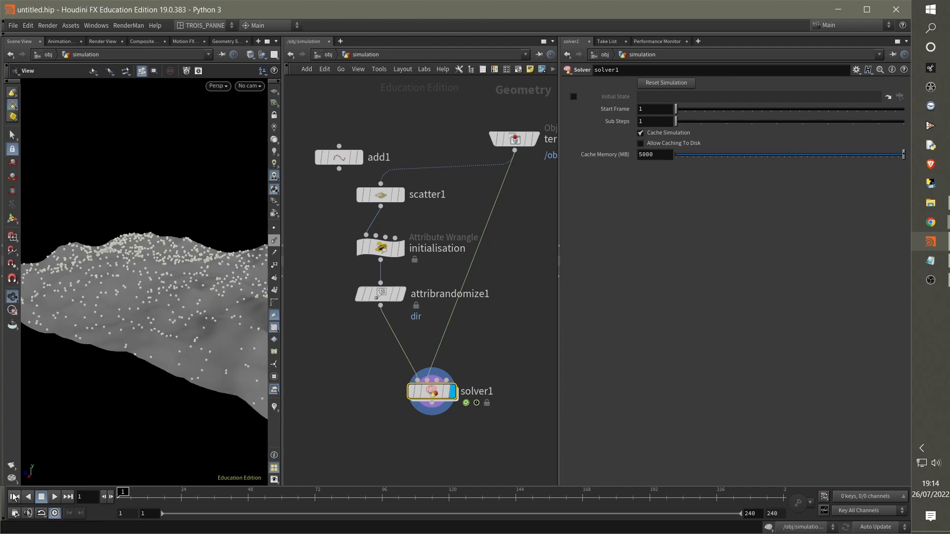
pyautogui.click(54, 497)
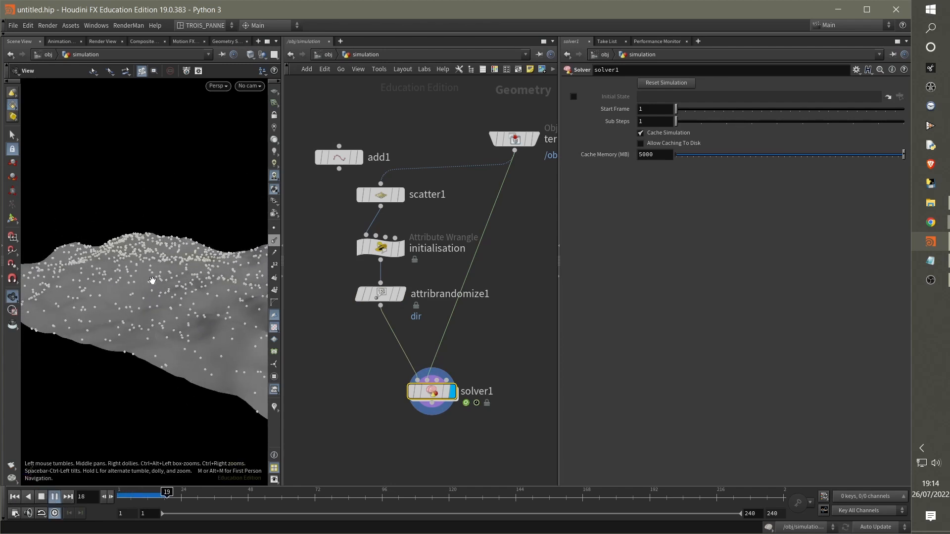
pyautogui.moveTo(153, 276); pyautogui.dragTo(132, 318)
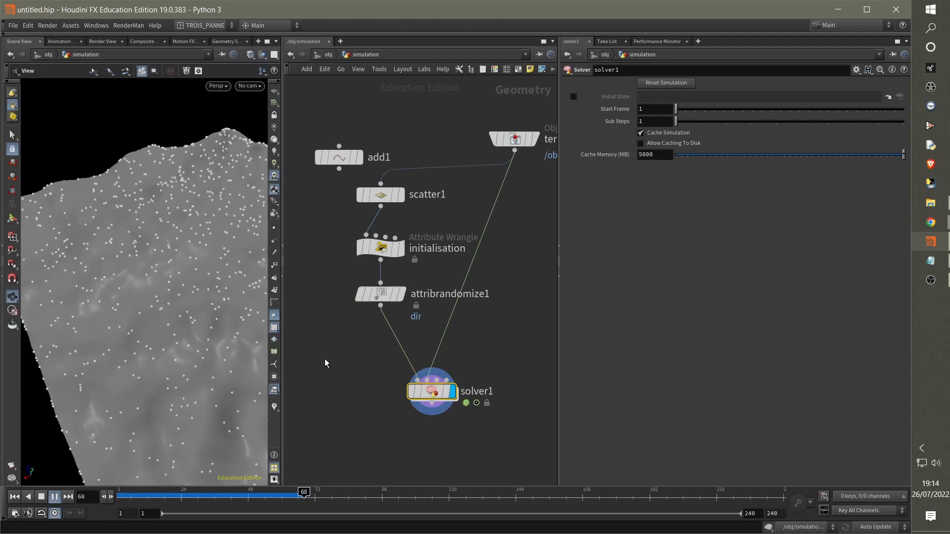
pyautogui.moveTo(193, 326); pyautogui.dragTo(203, 295)
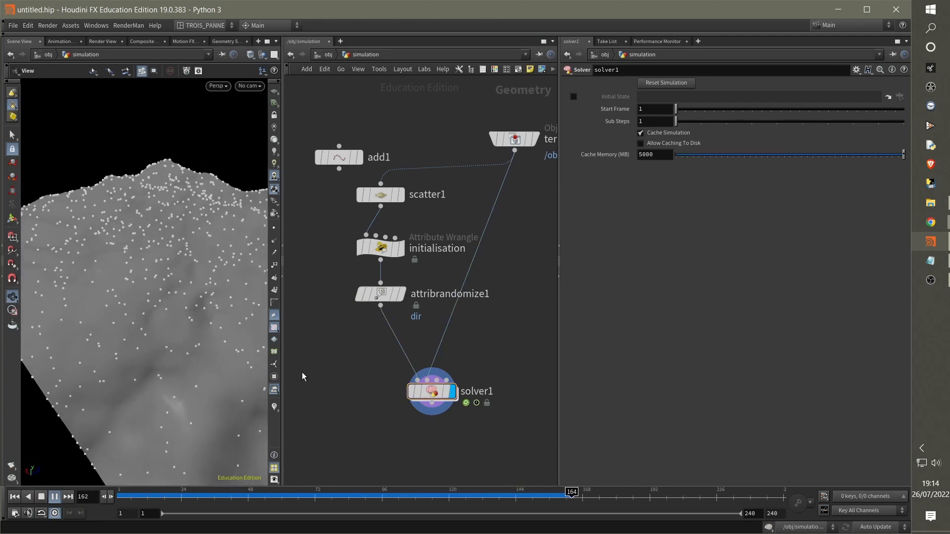
# Go up to the object level, inspect the points on the terrain object and rewind to frame 1
pyautogui.moveTo(323, 394); pyautogui.dragTo(292, 300, button='middle')
pyautogui.press('u')
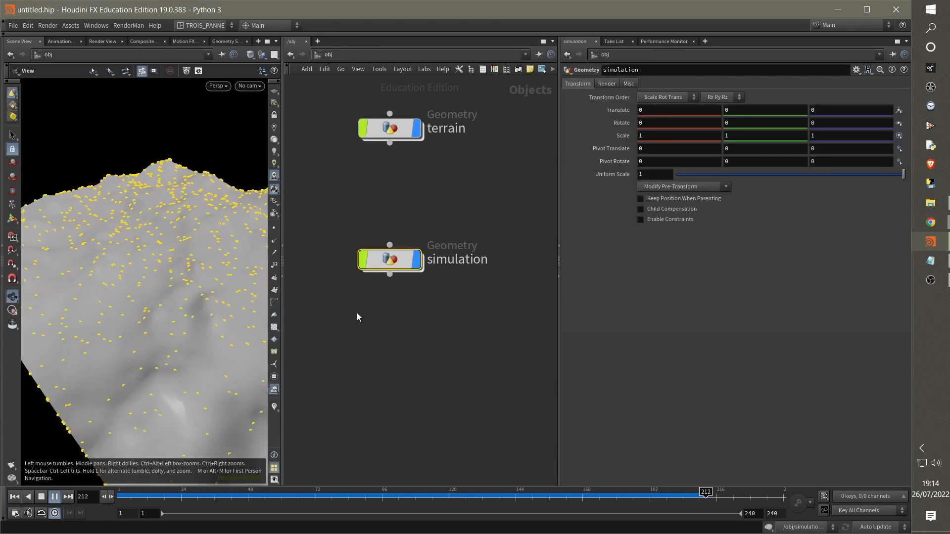
pyautogui.moveTo(226, 304); pyautogui.dragTo(227, 314)
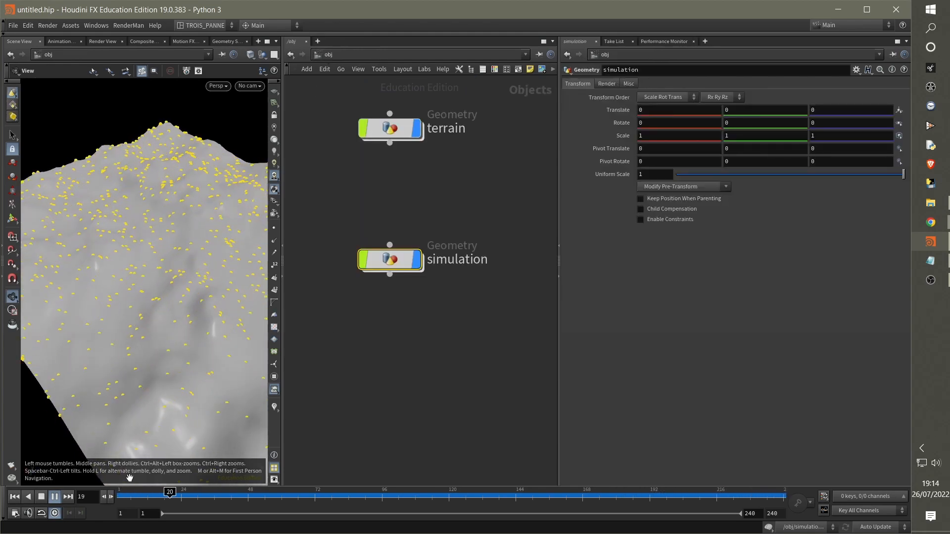
pyautogui.click(123, 496)
pyautogui.moveTo(124, 496)
pyautogui.mouseDown()
pyautogui.moveTo(332, 495)
pyautogui.moveTo(122, 495)
pyautogui.mouseUp()
pyautogui.moveTo(148, 304); pyautogui.dragTo(213, 287)
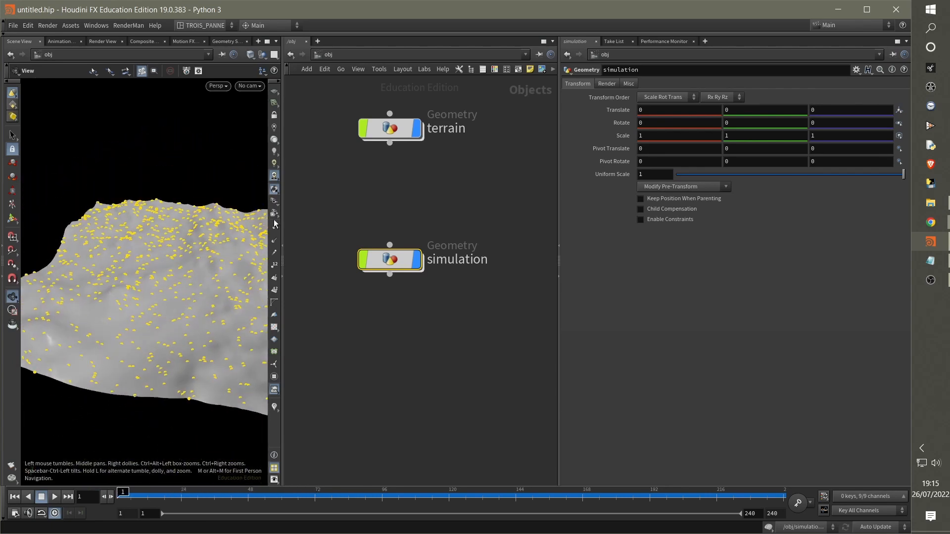
# Inside the terrain object, display the mountain1 noise node and set its amplitude to 10 and element size to 47
pyautogui.doubleClick(389, 129)
pyautogui.click(399, 230)
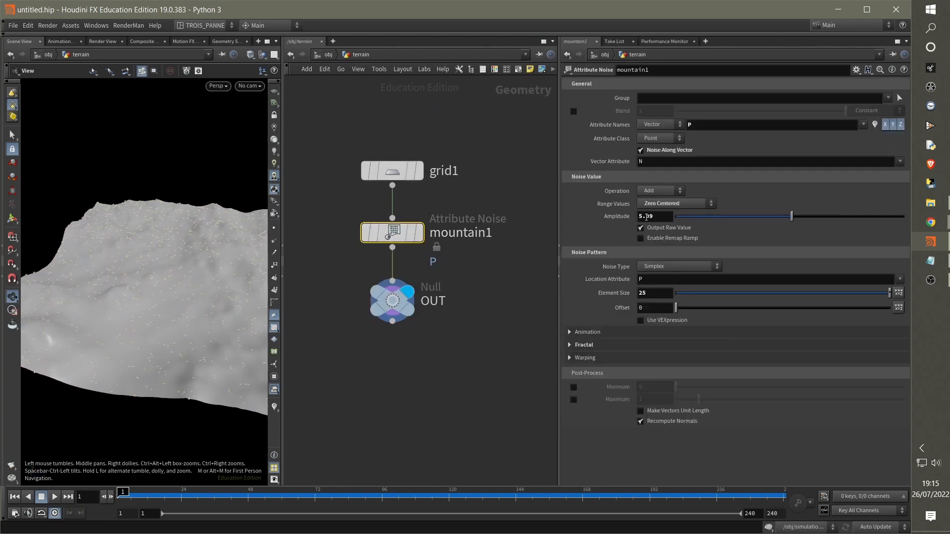
pyautogui.moveTo(796, 215); pyautogui.dragTo(819, 216)
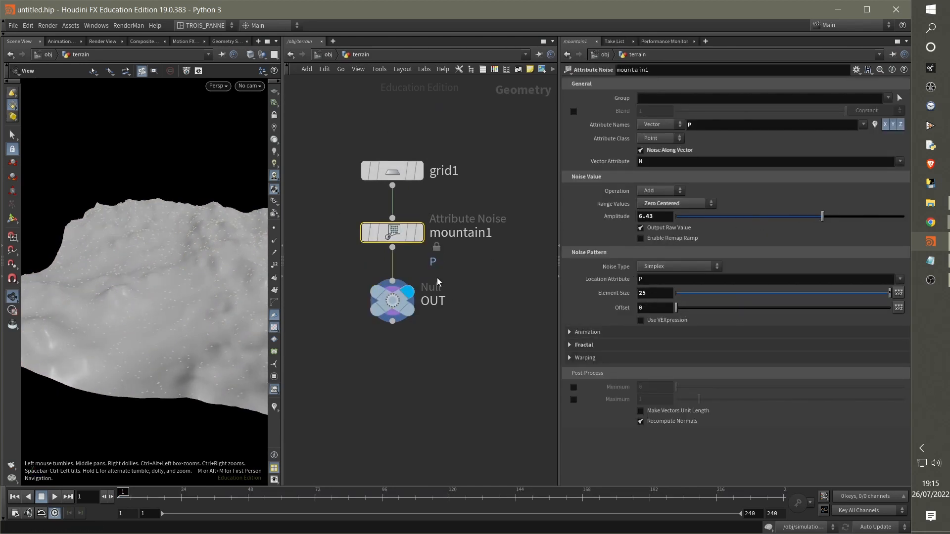
pyautogui.click(420, 232)
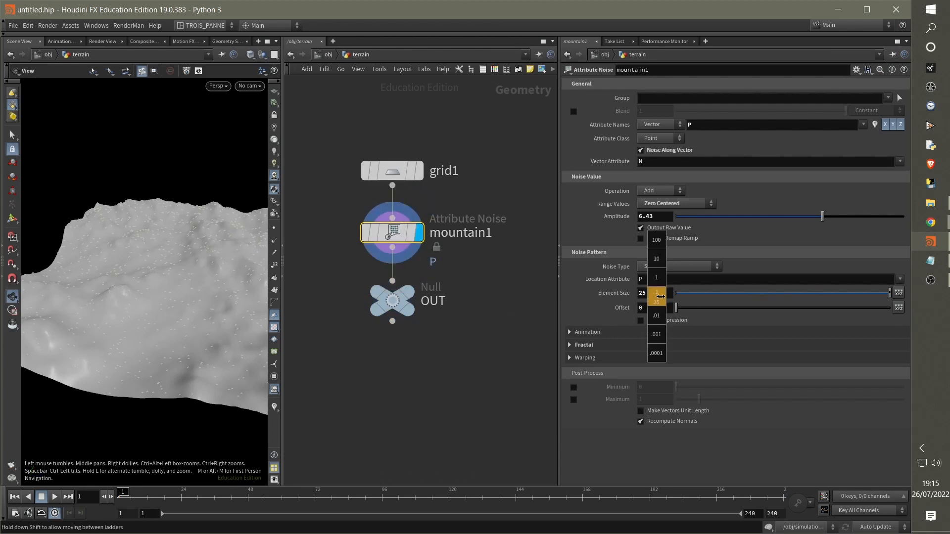
pyautogui.moveTo(656, 280)
pyautogui.mouseDown(button='middle')
pyautogui.moveTo(755, 273)
pyautogui.moveTo(585, 279)
pyautogui.moveTo(658, 277)
pyautogui.moveTo(663, 292)
pyautogui.mouseUp(button='middle')
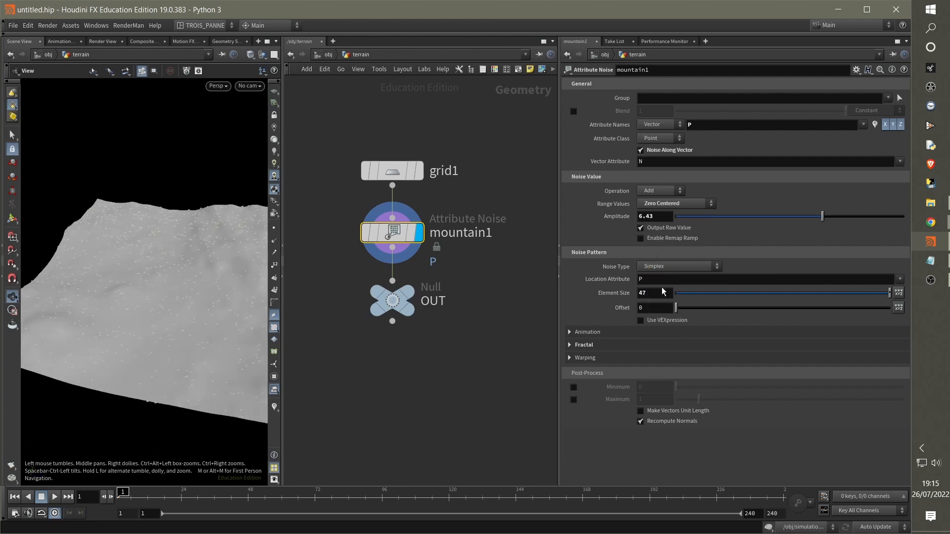
pyautogui.moveTo(822, 216); pyautogui.dragTo(904, 216)
pyautogui.moveTo(181, 262); pyautogui.dragTo(153, 293)
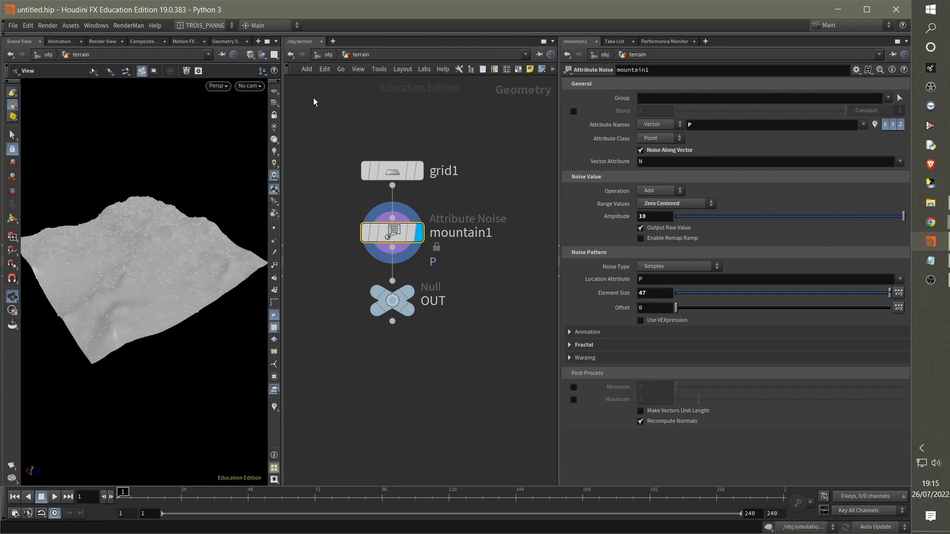
# Play the simulation at the object level, examine the points on the reshaped terrain, and move the simulation node closer to the terrain node
pyautogui.click(328, 56)
pyautogui.moveTo(98, 259); pyautogui.dragTo(178, 238, button='right')
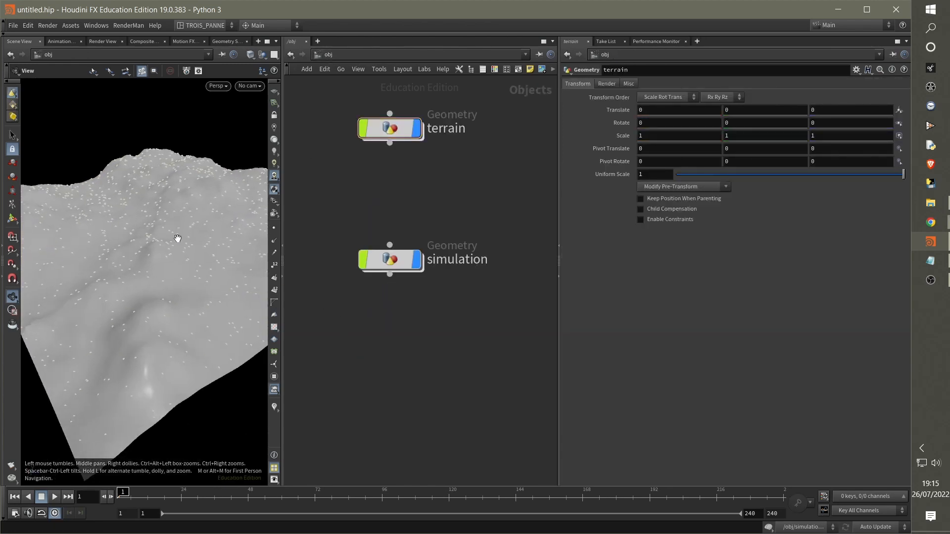
pyautogui.click(54, 496)
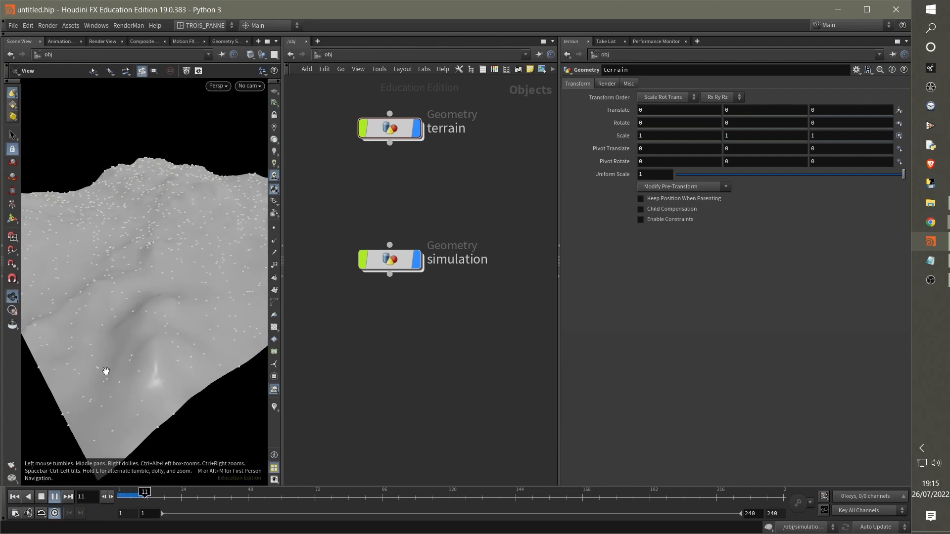
pyautogui.moveTo(127, 280); pyautogui.dragTo(260, 277)
pyautogui.moveTo(129, 298); pyautogui.dragTo(211, 271)
pyautogui.moveTo(211, 272); pyautogui.dragTo(150, 287, button='right')
pyautogui.moveTo(150, 287); pyautogui.dragTo(167, 266)
pyautogui.moveTo(396, 260); pyautogui.dragTo(396, 237)
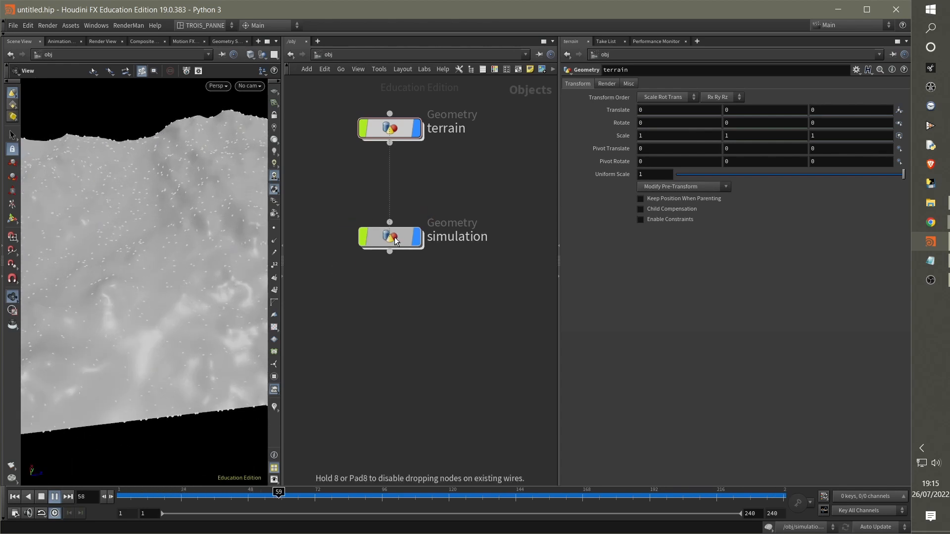
pyautogui.moveTo(190, 236); pyautogui.dragTo(142, 269, button='right')
pyautogui.moveTo(142, 270); pyautogui.dragTo(160, 254)
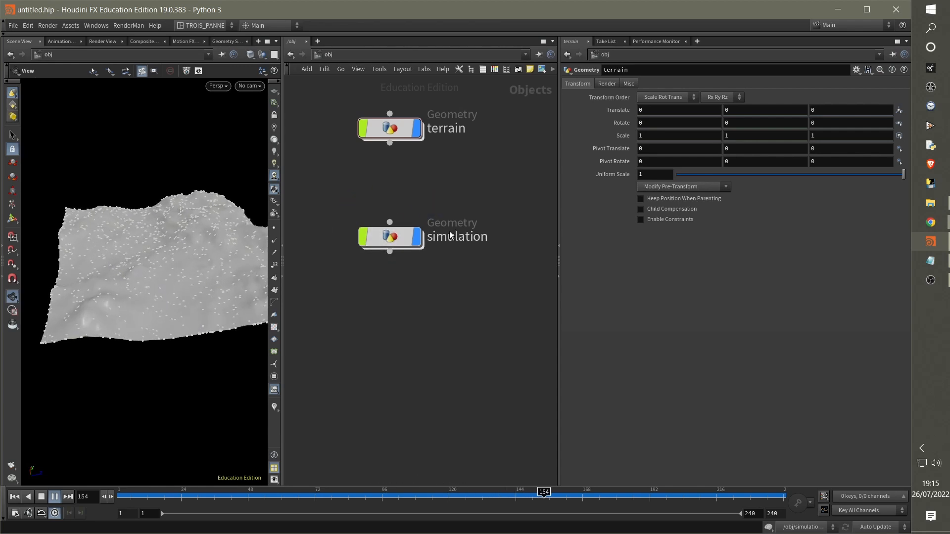
# Open the simulation object, inspect the moving points of solver1 up close, and return the timeline to frame 1
pyautogui.doubleClick(391, 236)
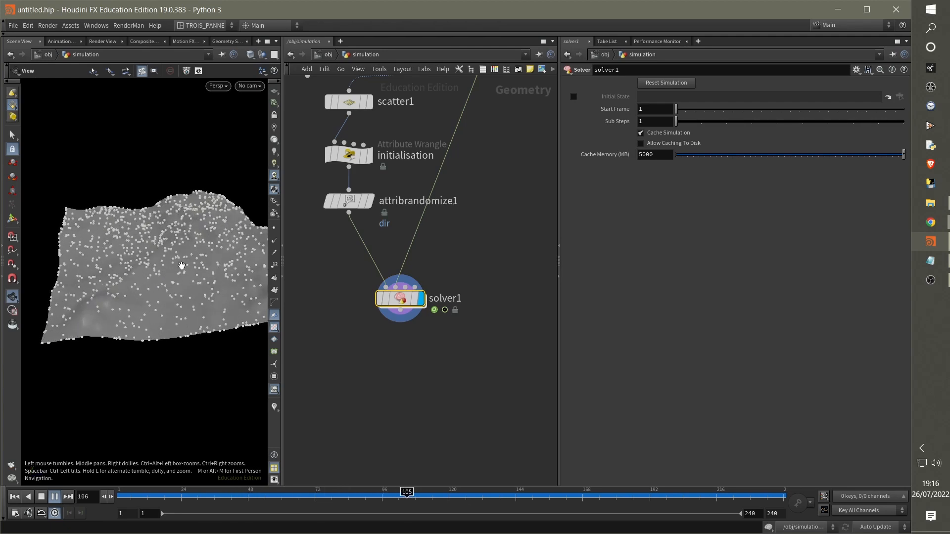
pyautogui.moveTo(159, 259); pyautogui.dragTo(218, 253, button='right')
pyautogui.moveTo(218, 253); pyautogui.dragTo(164, 267)
pyautogui.scroll(-1, 187, 276)
pyautogui.scroll(2, 159, 282)
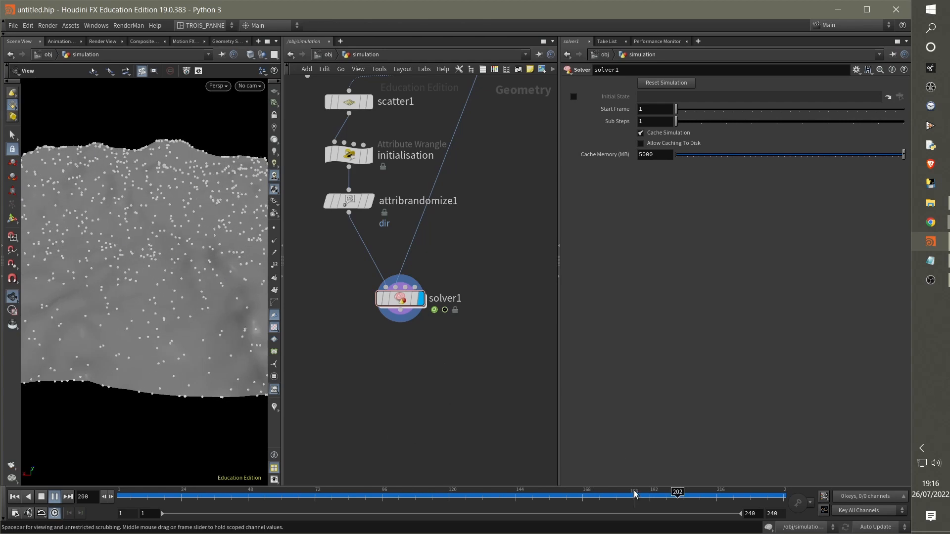
pyautogui.moveTo(634, 495); pyautogui.dragTo(101, 496)
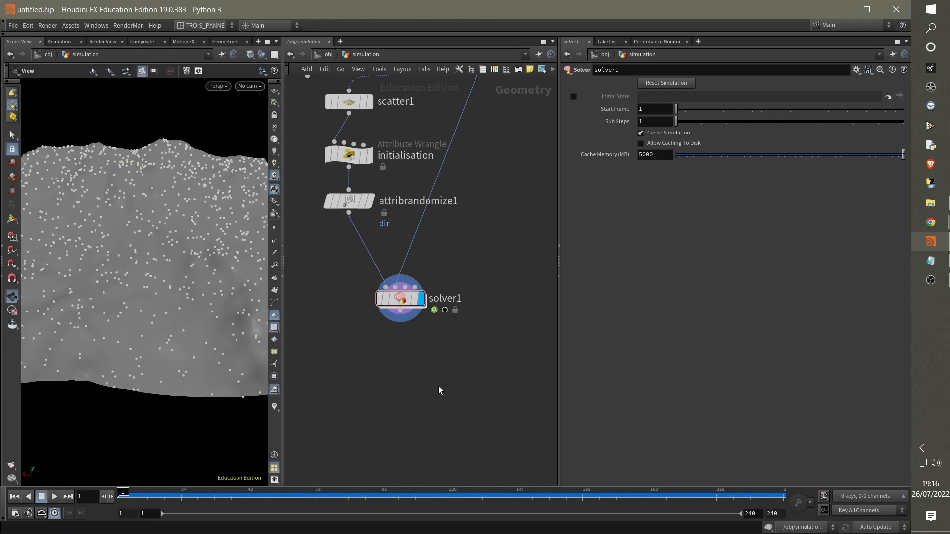
# Move the unconnected add1 node up, clear of the scatter and solver network
pyautogui.moveTo(426, 372); pyautogui.dragTo(429, 382, button='middle')
pyautogui.moveTo(149, 256)
pyautogui.mouseDown()
pyautogui.moveTo(150, 278)
pyautogui.moveTo(151, 254)
pyautogui.mouseUp()
pyautogui.moveTo(489, 244); pyautogui.dragTo(491, 265, button='middle')
pyautogui.scroll(-4, 492, 265)
pyautogui.moveTo(392, 212); pyautogui.dragTo(382, 174)
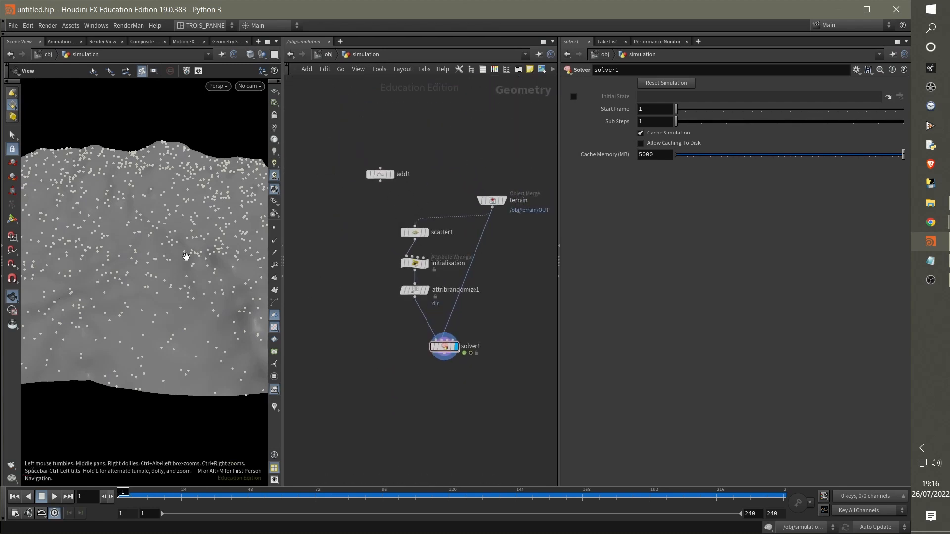
pyautogui.moveTo(187, 256)
pyautogui.mouseDown(button='right')
pyautogui.moveTo(214, 258)
pyautogui.moveTo(180, 263)
pyautogui.mouseUp(button='right')
pyautogui.moveTo(493, 336); pyautogui.dragTo(438, 320, button='middle')
pyautogui.scroll(4, 444, 278)
pyautogui.moveTo(447, 271); pyautogui.dragTo(489, 284, button='middle')
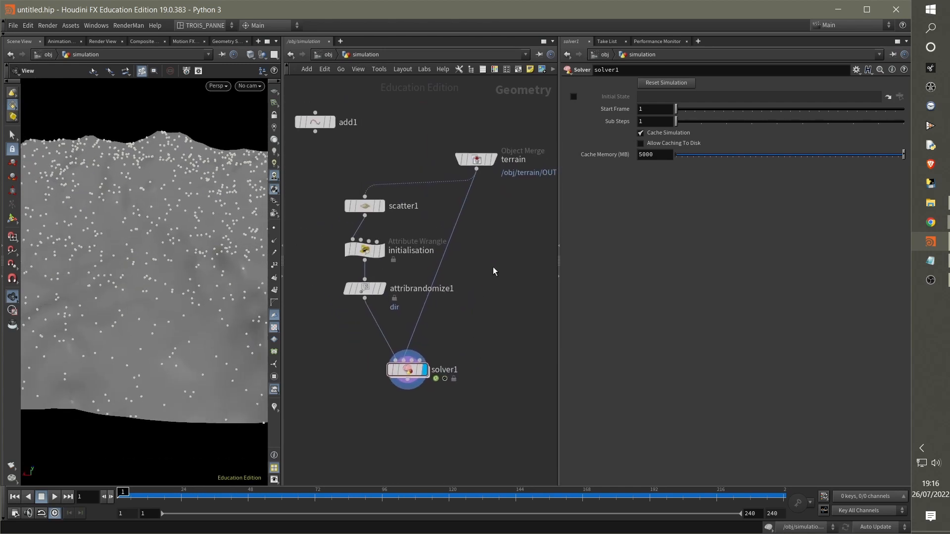
pyautogui.scroll(-2, 497, 268)
pyautogui.moveTo(931, 282)
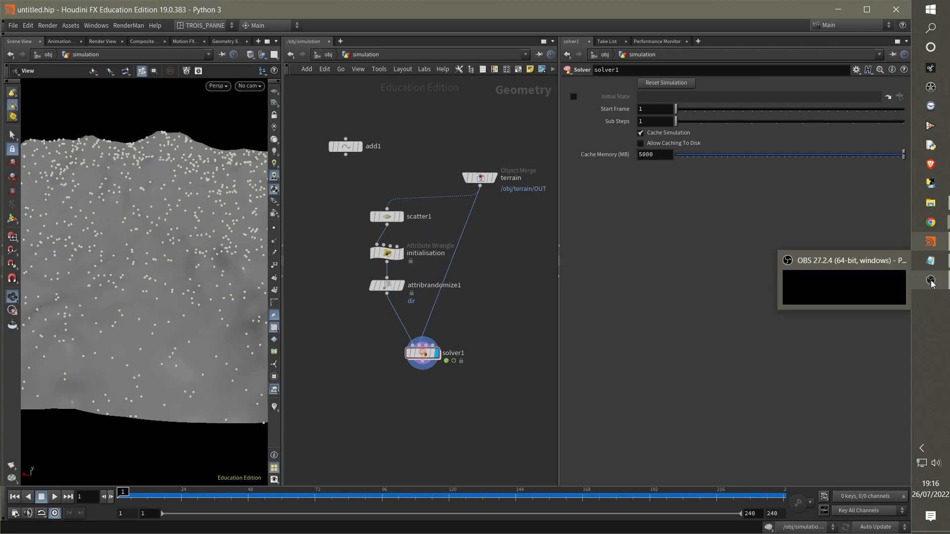